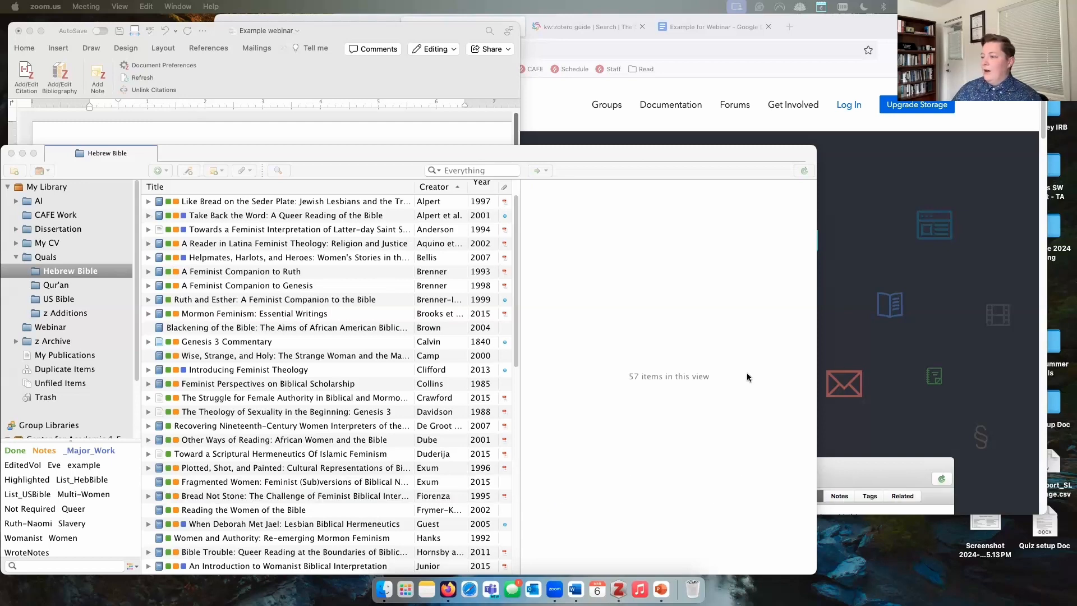
Step: Bring the Zotero window into view and list all 1171 items in My Library
drag(620, 148, 635, 122)
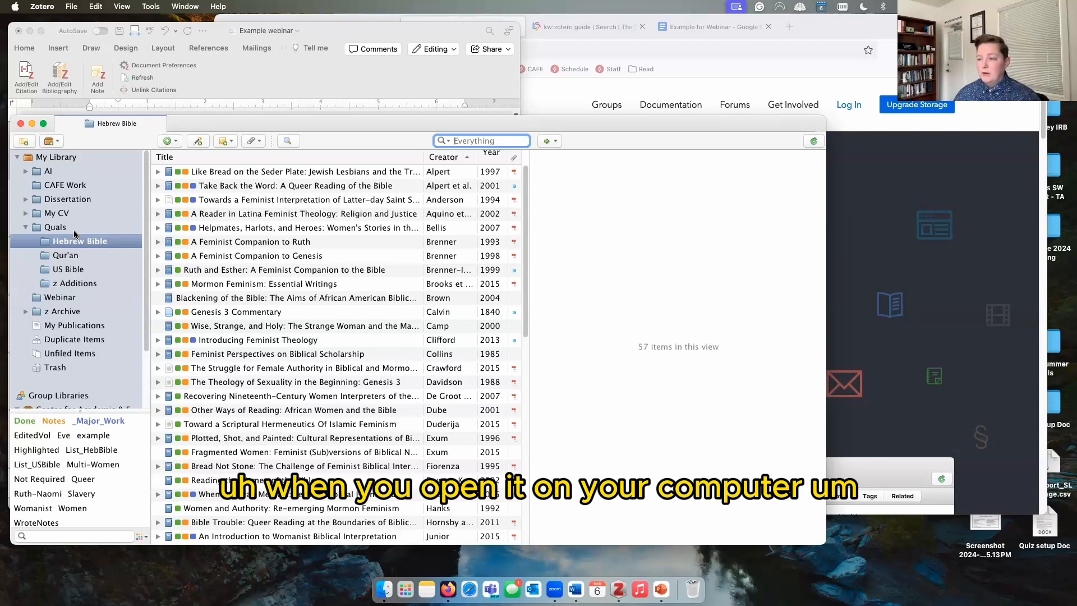
click(66, 159)
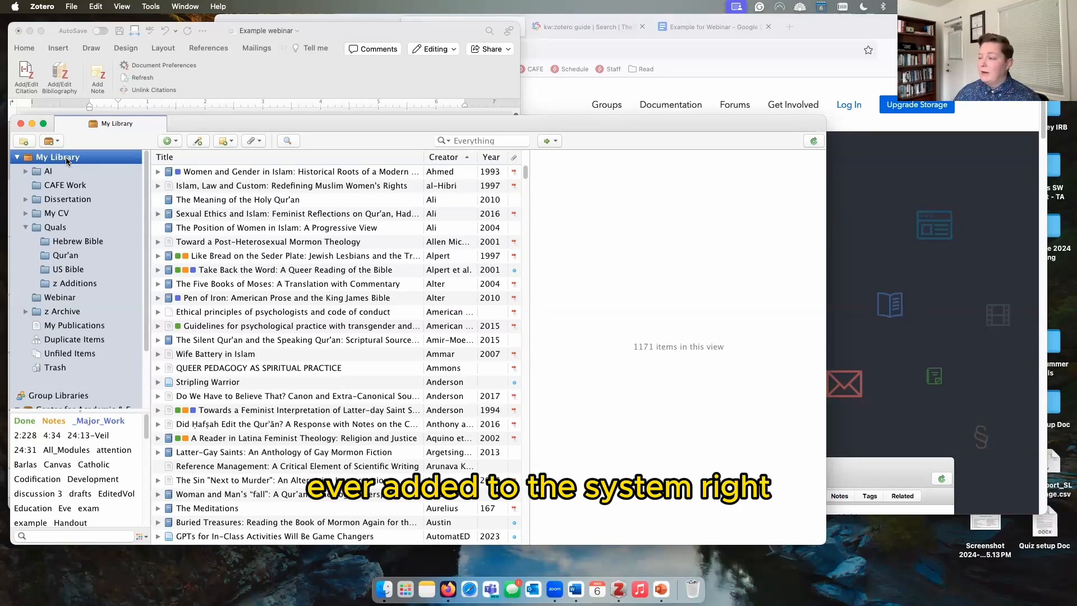
drag(526, 181, 476, 161)
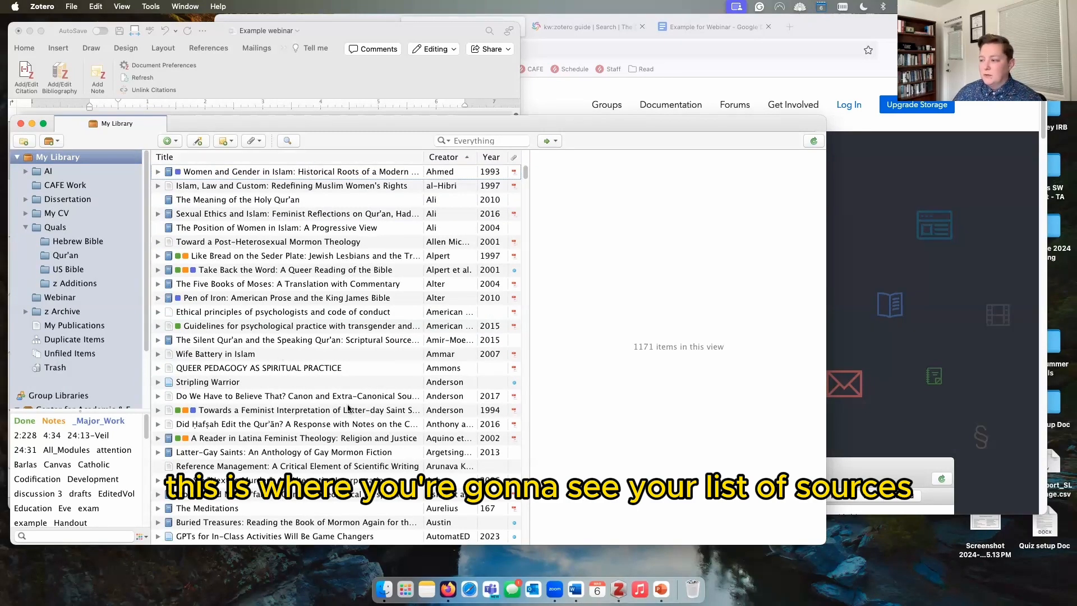
Step: Select Sexual Ethics and Islam, browse its Notes, Tags and Related panes, then return to Info
click(296, 215)
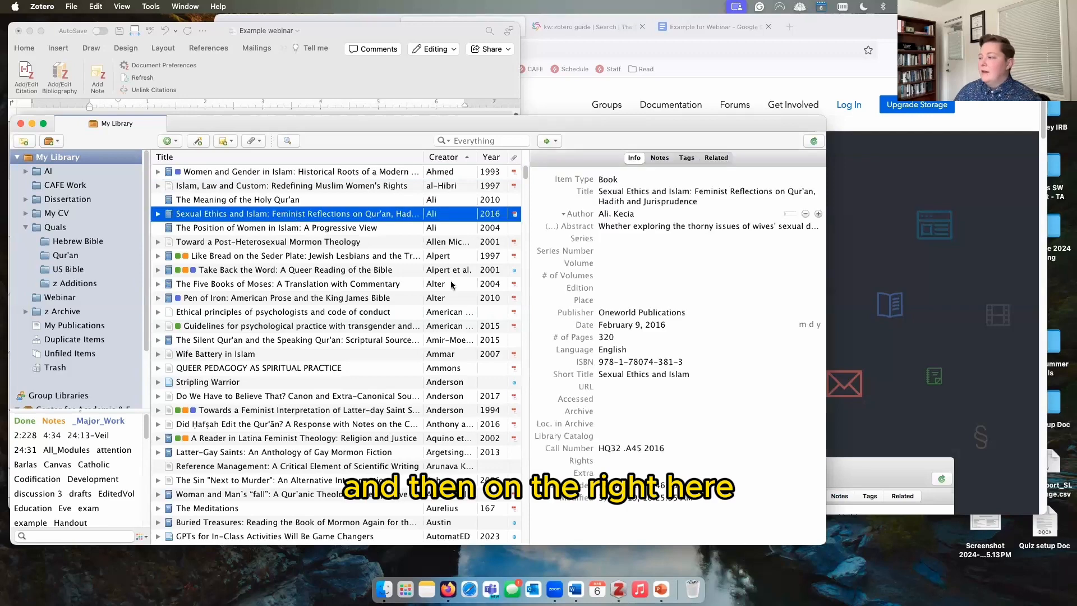
click(659, 159)
click(687, 157)
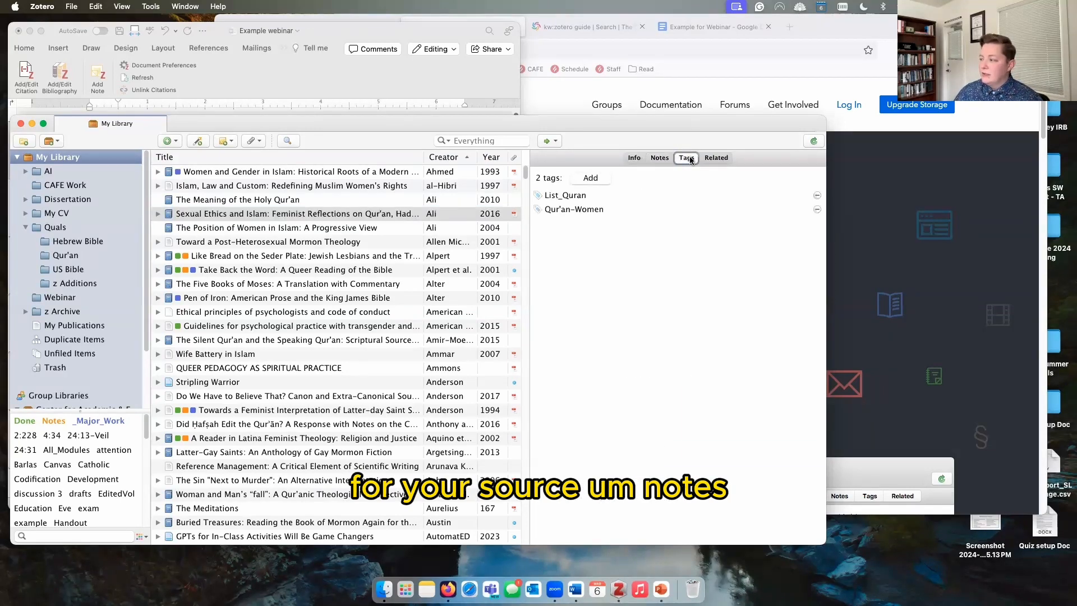
click(715, 159)
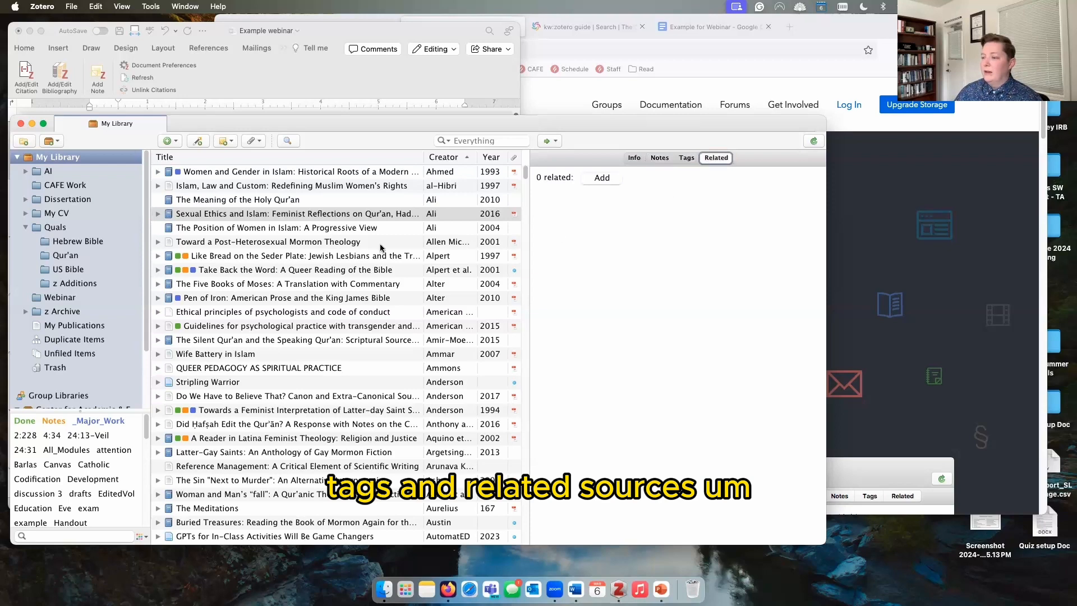
click(633, 158)
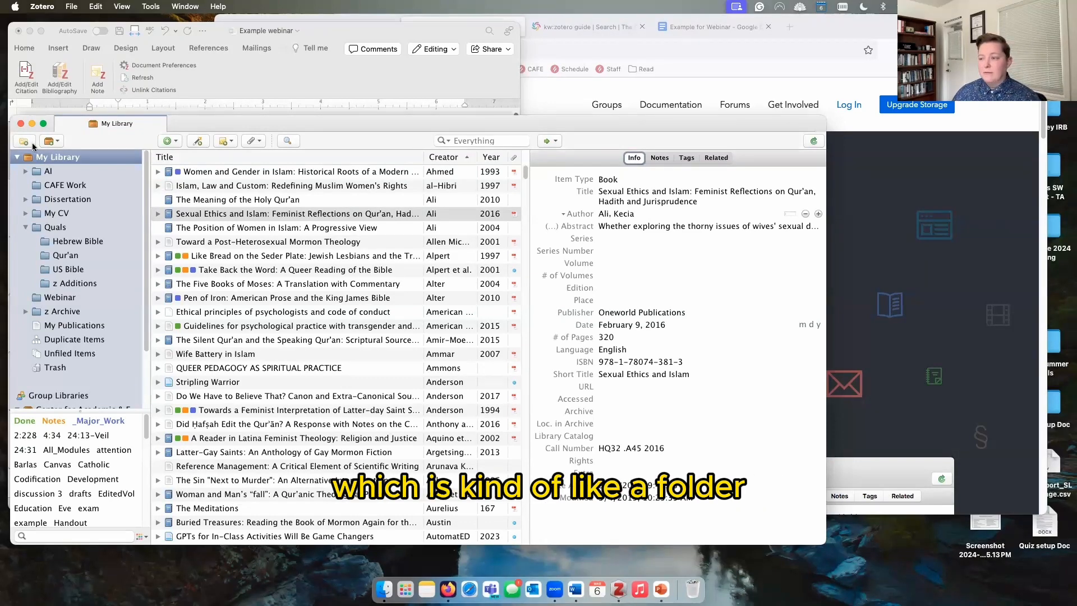
Step: Preview the New Item type list and the Add by Identifier box, closing both unchanged
click(165, 141)
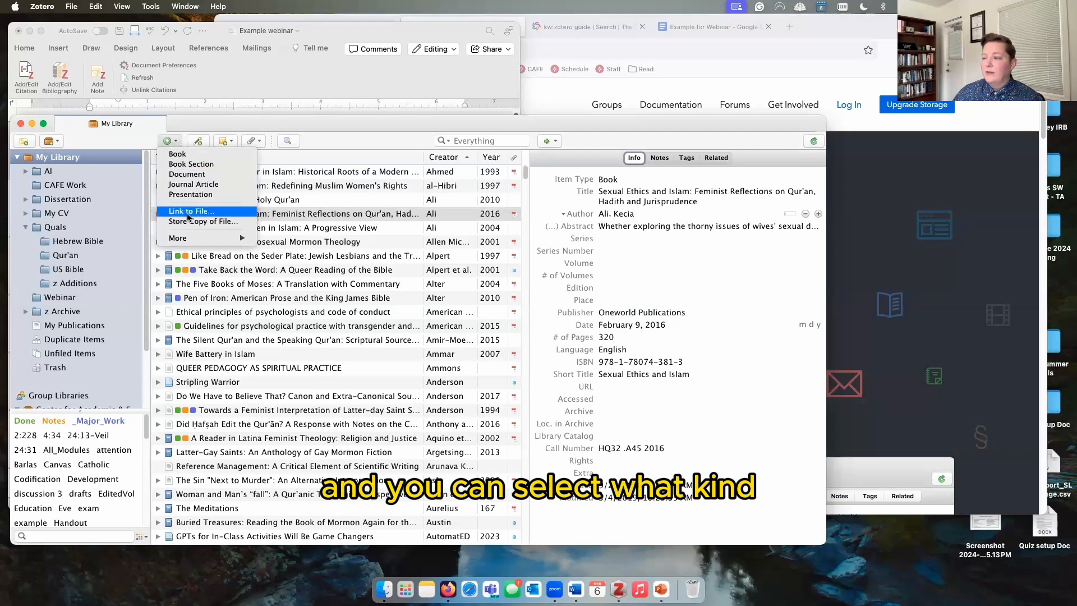
mouse_move(193, 238)
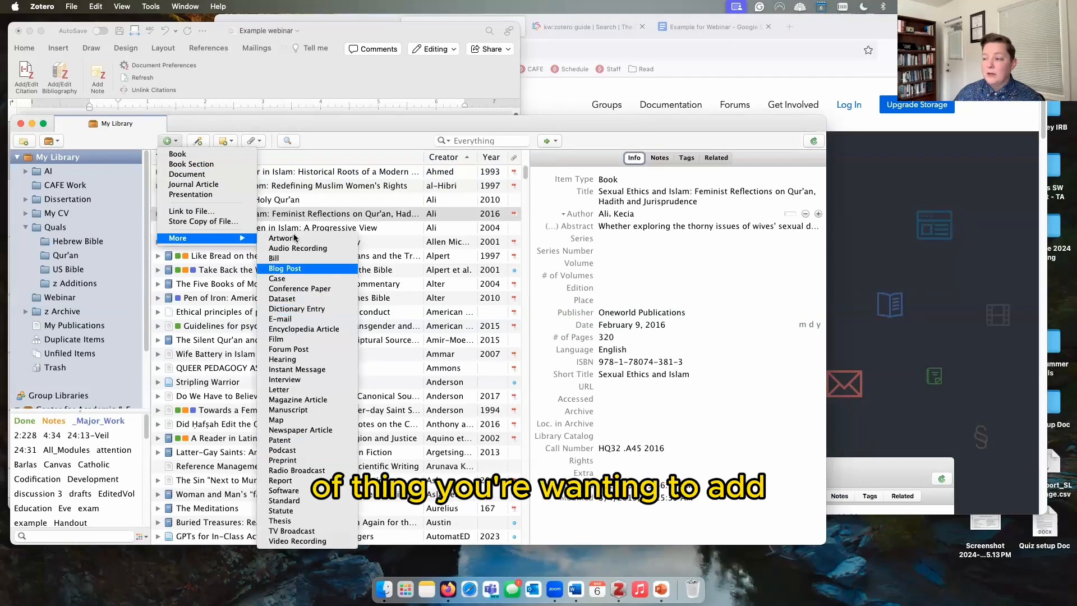
click(203, 124)
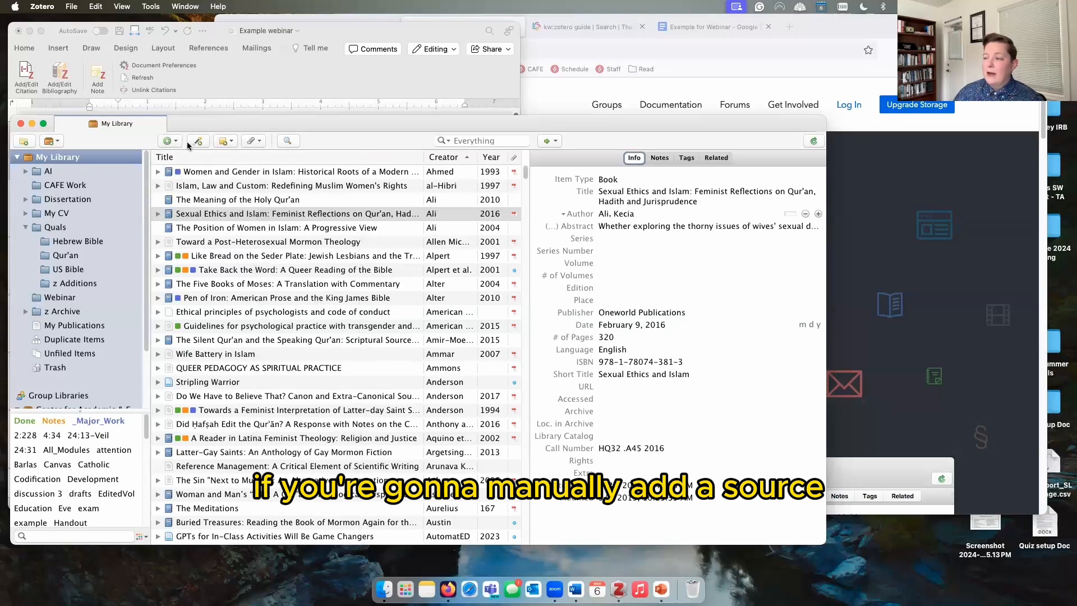
click(198, 142)
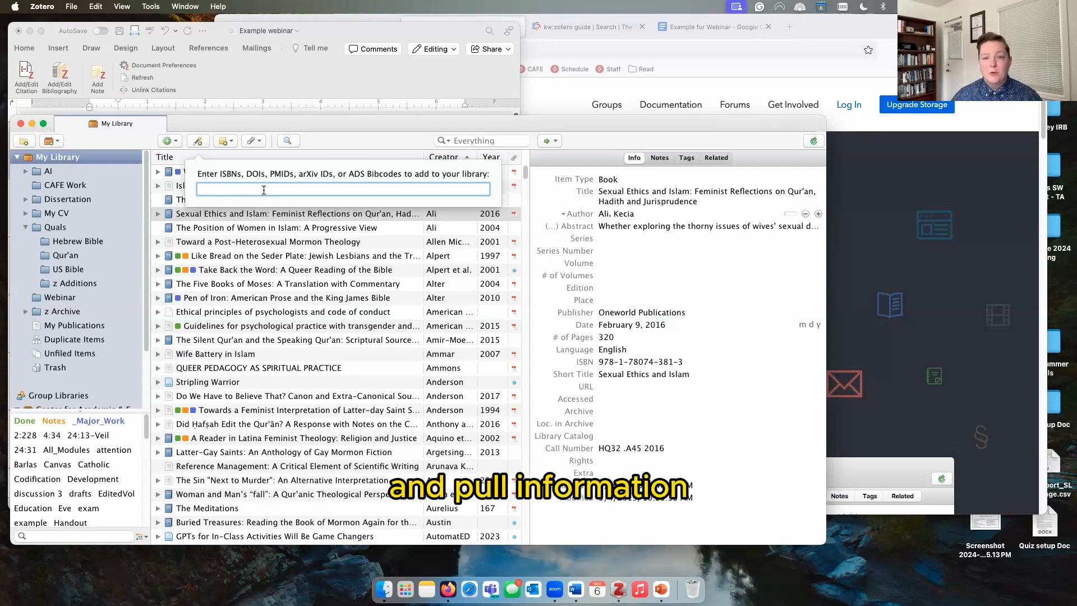
click(228, 141)
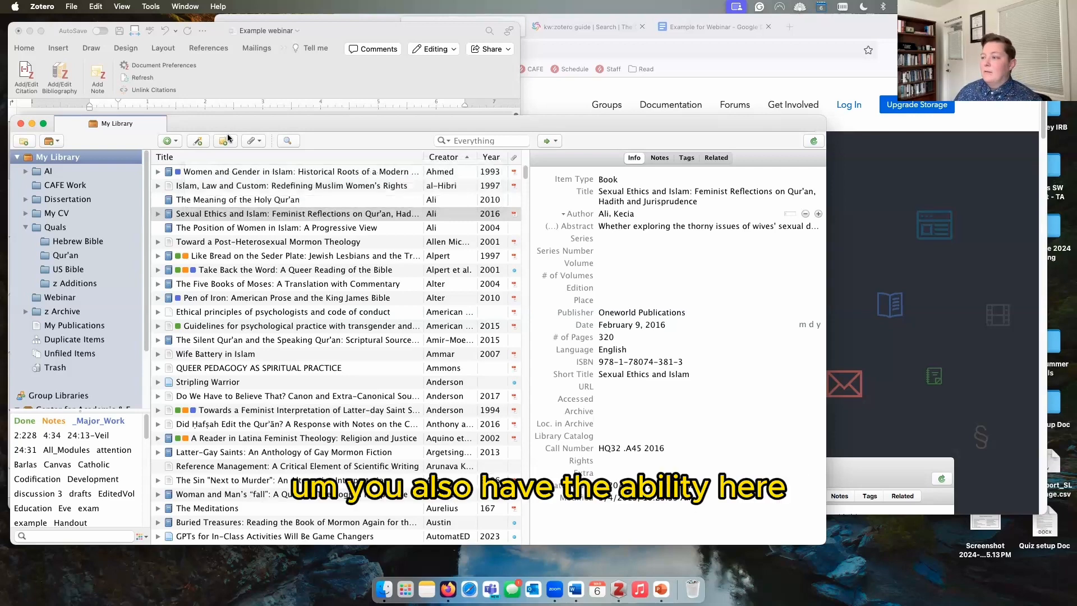
Step: Check the New Note options, then expand Sexual Ethics and Islam to show its attachments
click(228, 142)
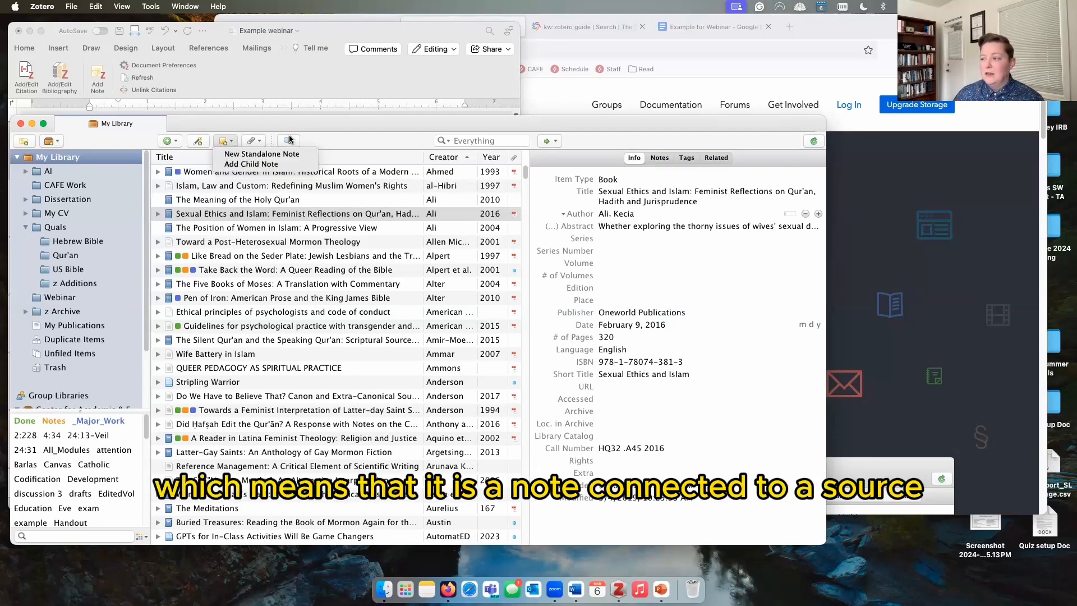
click(240, 121)
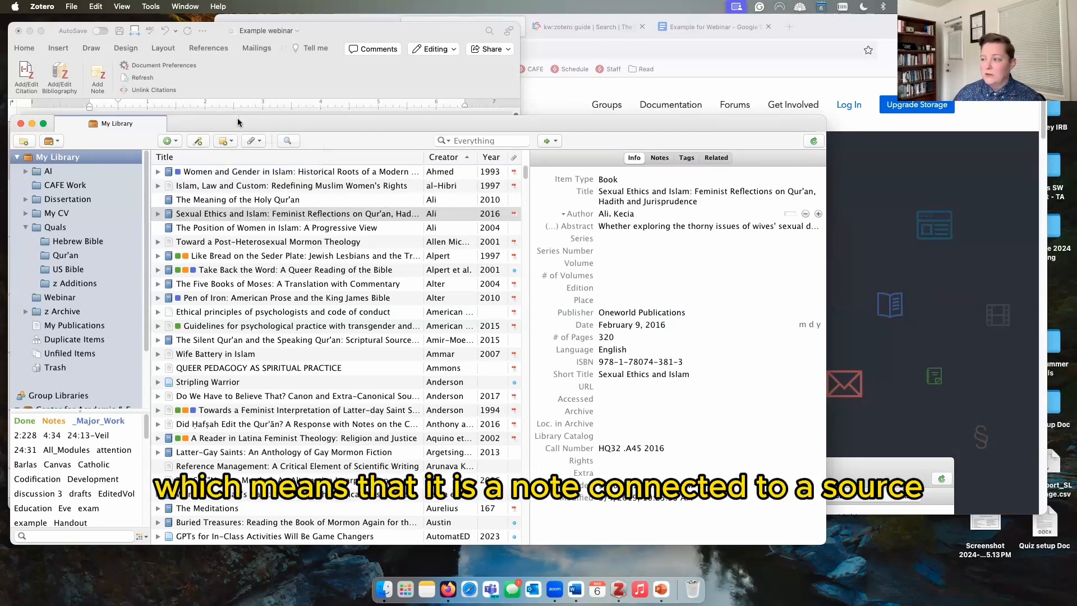
click(158, 215)
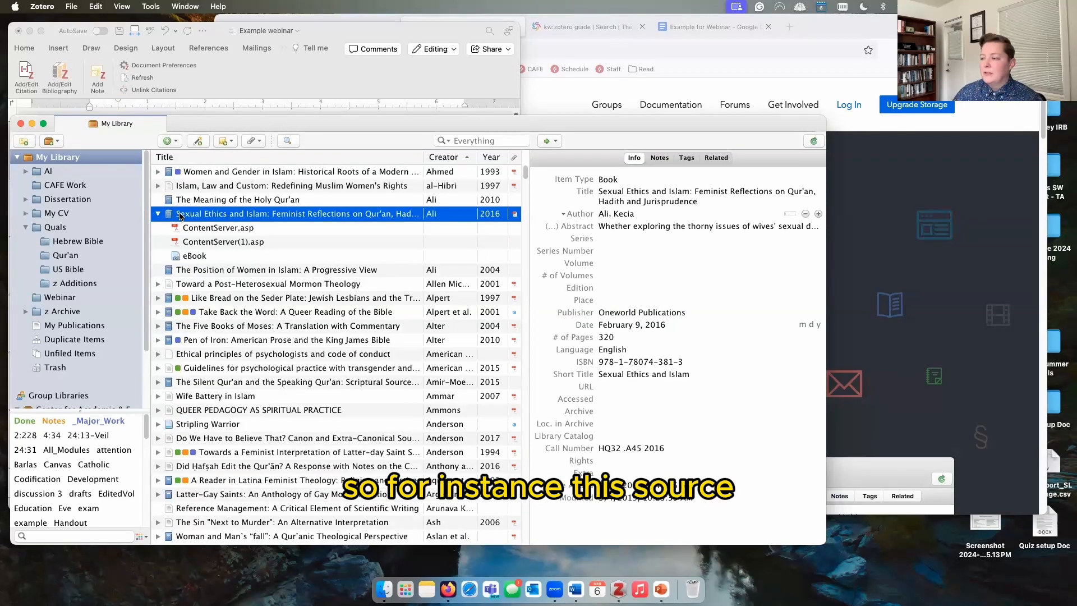
Step: View the details of Sexual Ethics and Islam's two PDFs and eBook link
click(225, 230)
click(223, 243)
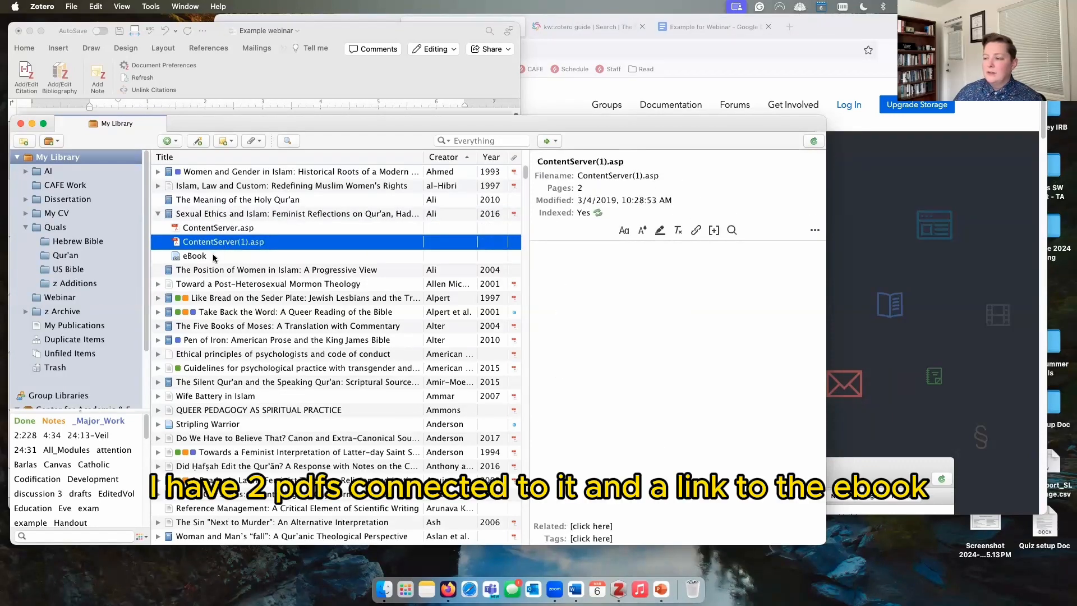
click(213, 255)
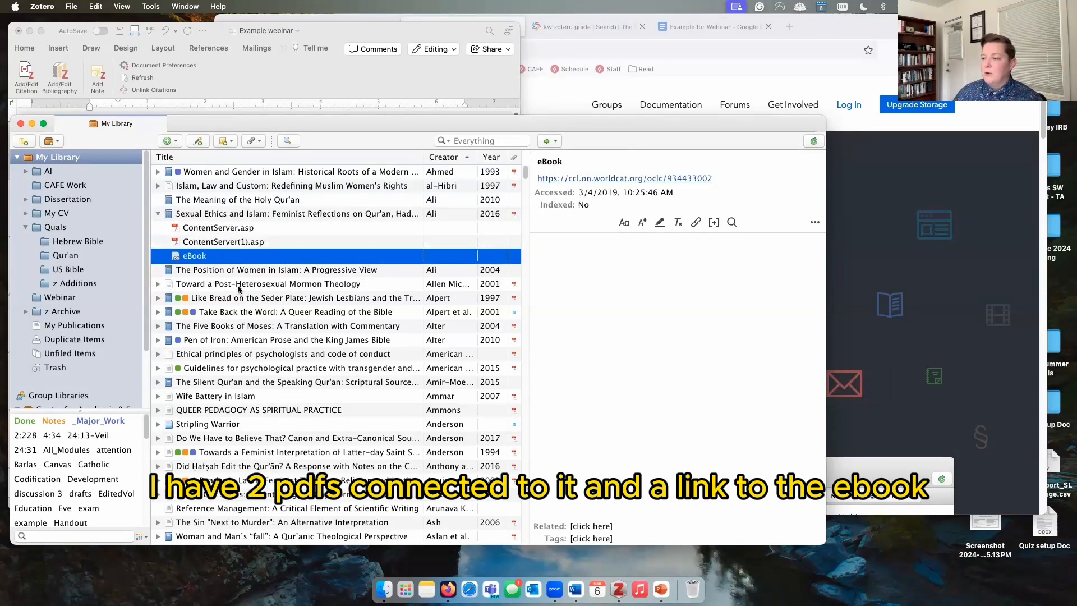
Step: Expand Like Bread on the Seder Plate and step through its notes file to Review 1
click(158, 297)
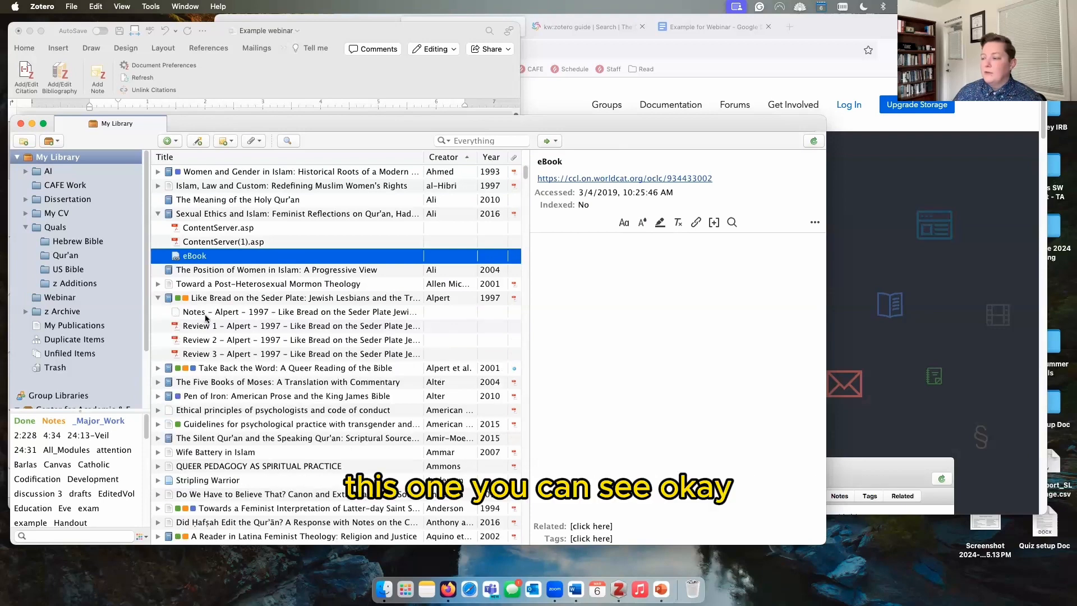
click(218, 301)
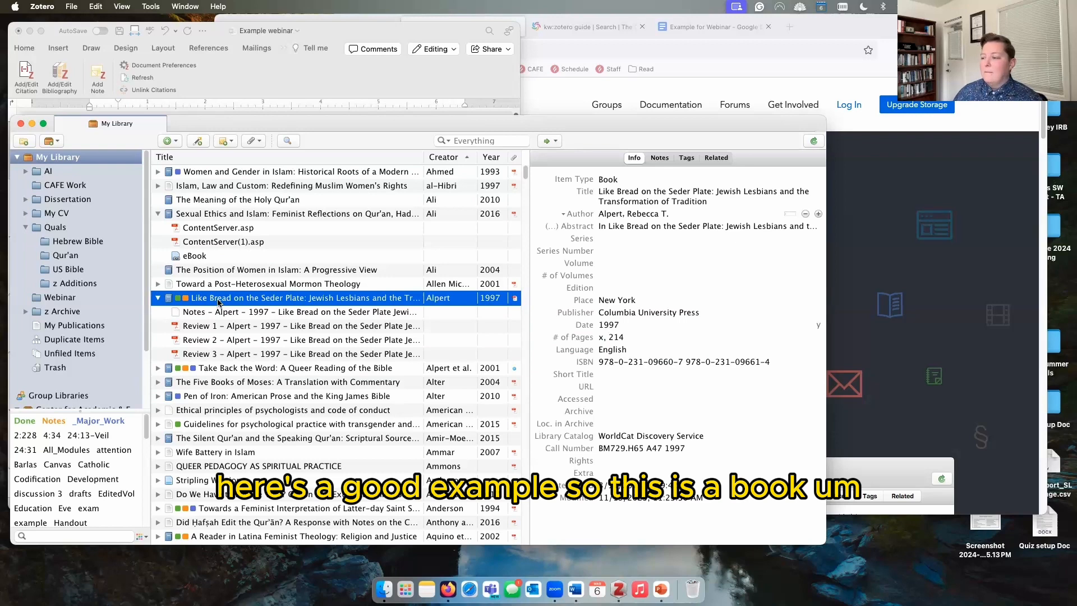
click(217, 312)
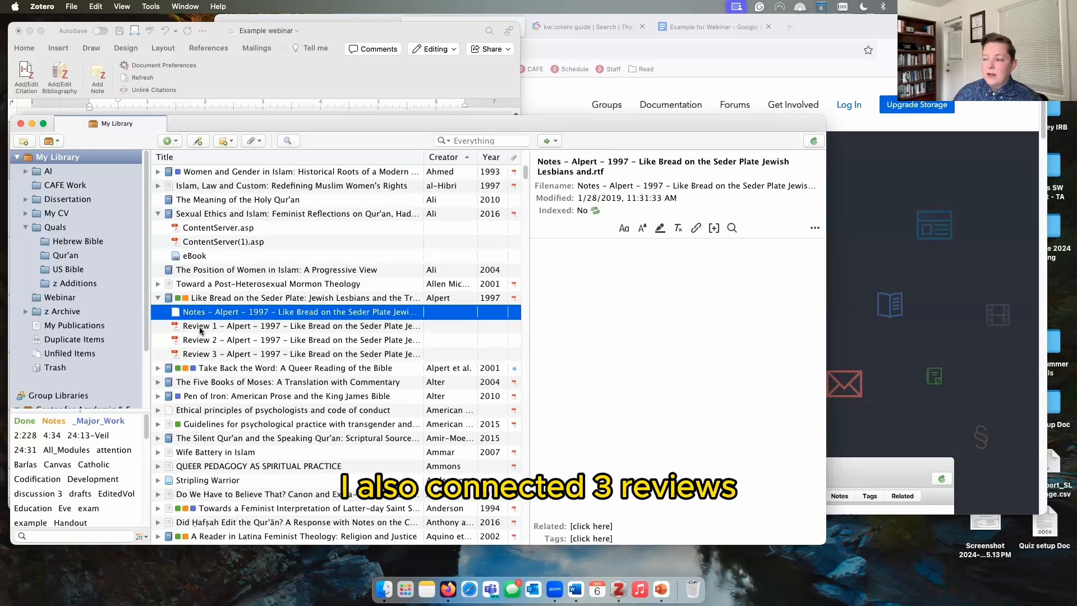
key(Down)
key(Down)
key(Down)
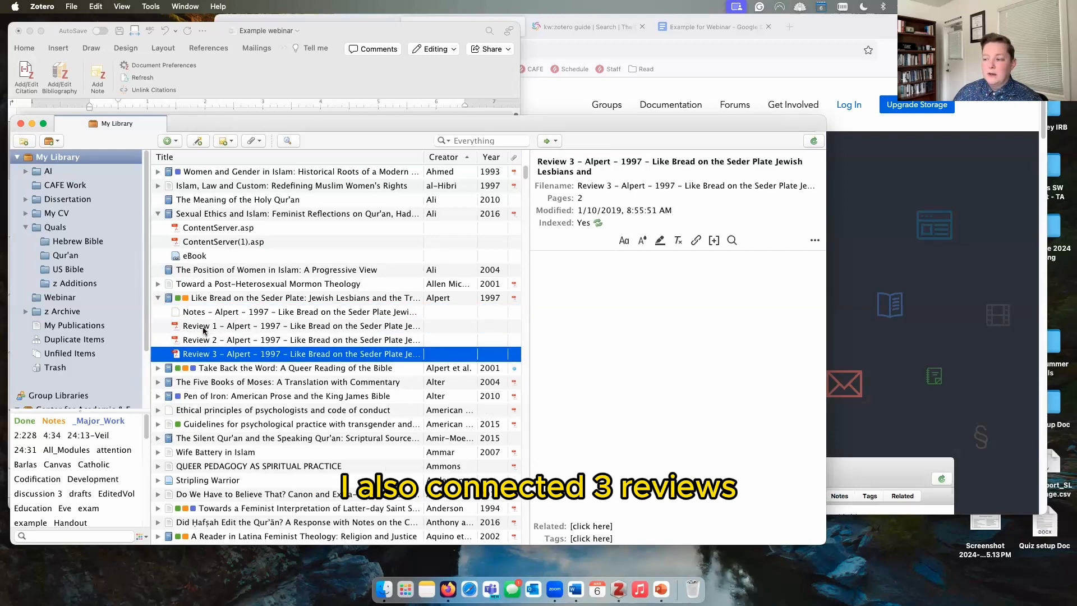
click(203, 329)
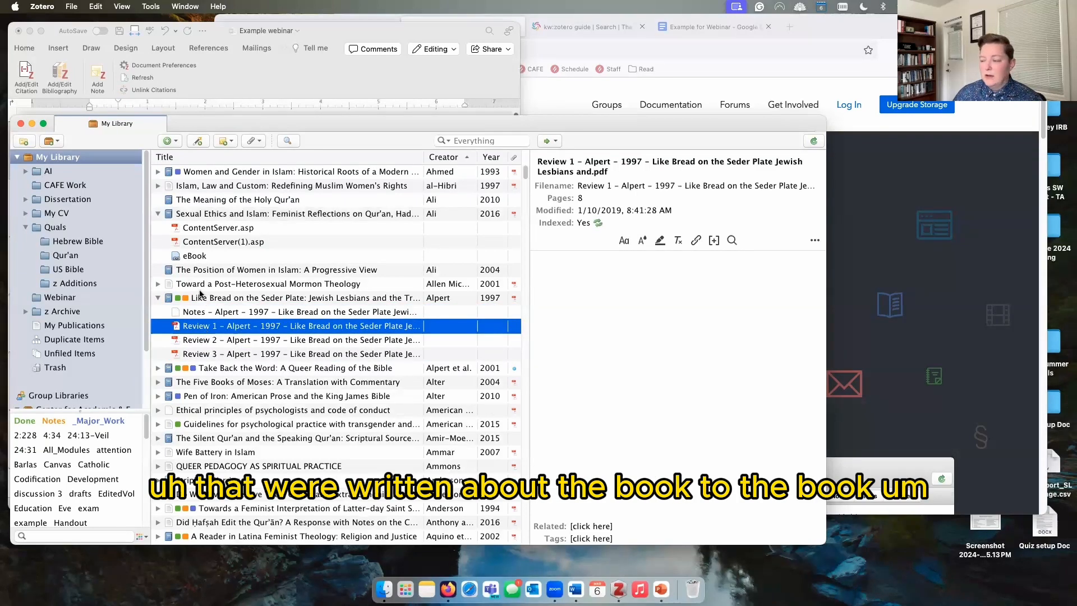
Step: Open Review 1 in its own reader tab, scroll through it, and switch back to the library
double_click(203, 325)
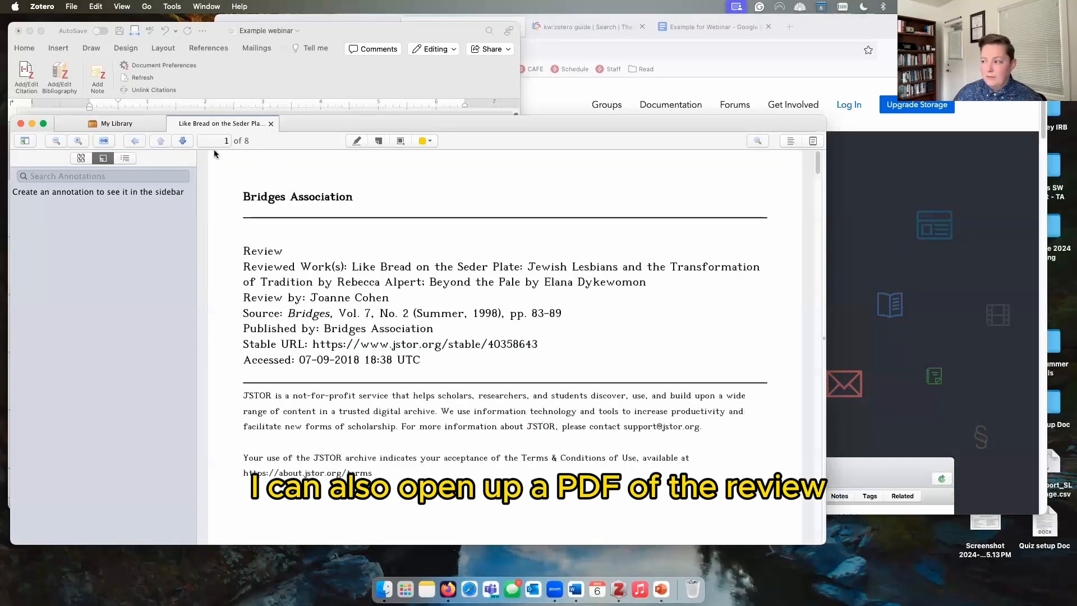
scroll(391, 346, down, 15)
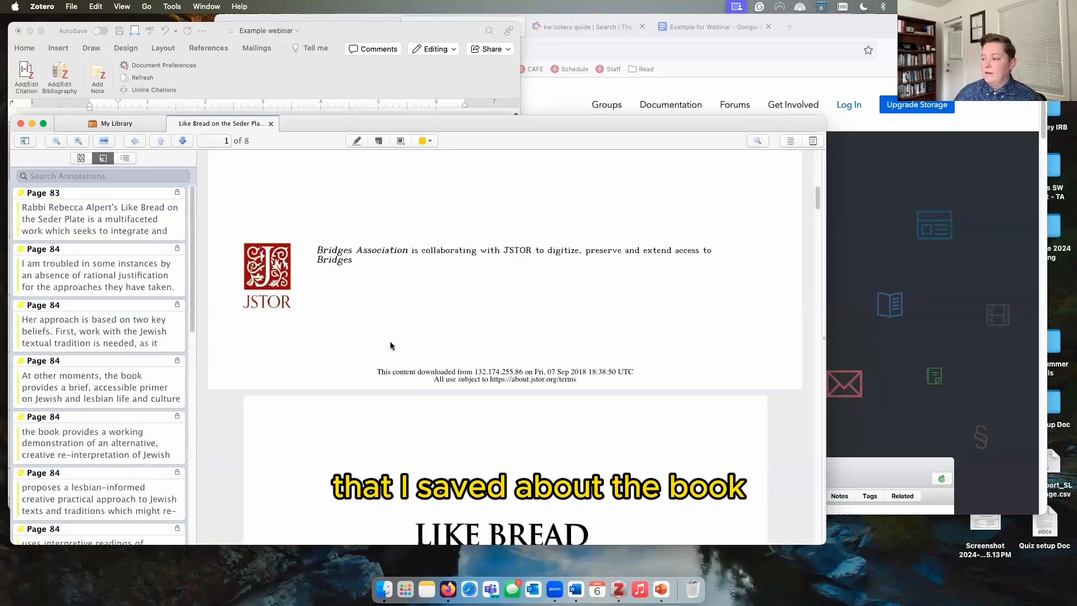
click(134, 124)
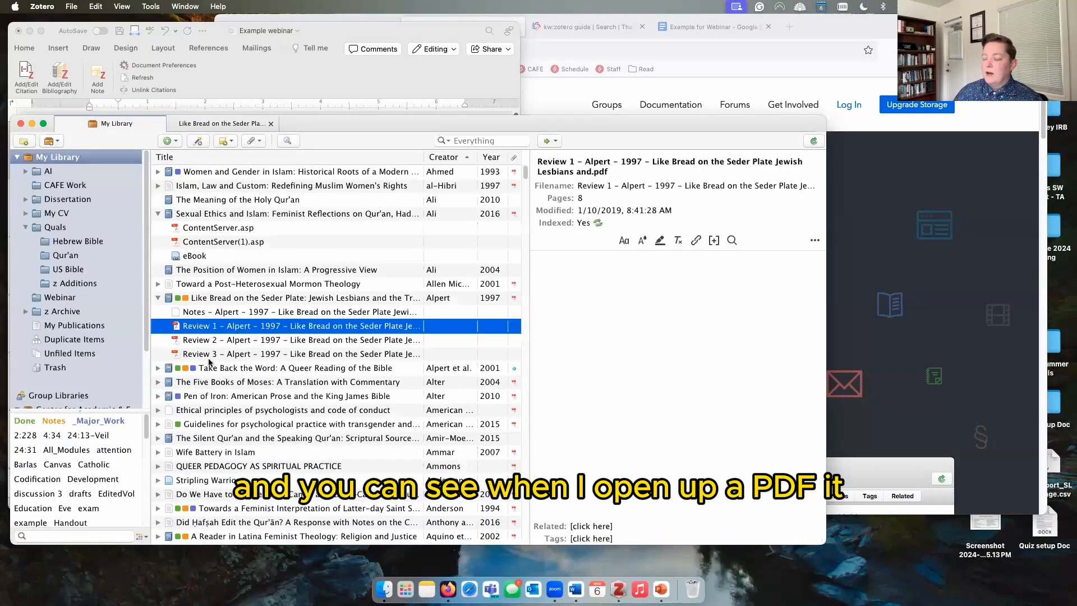
Step: Return to Review 1, scroll to the highlight, select its annotation, then go back to My Library
click(204, 124)
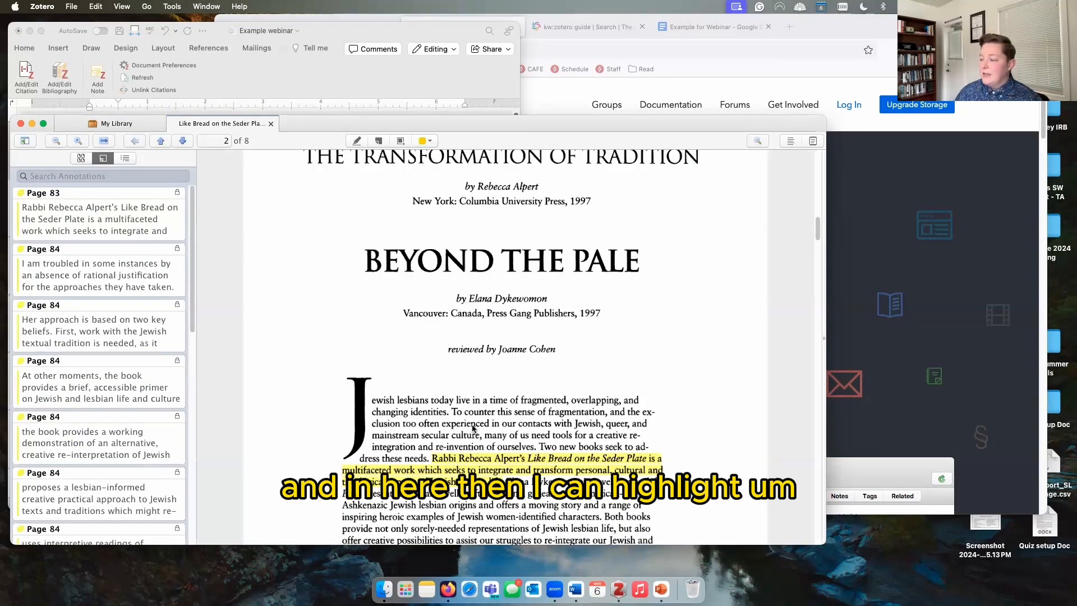
scroll(500, 446, down, 5)
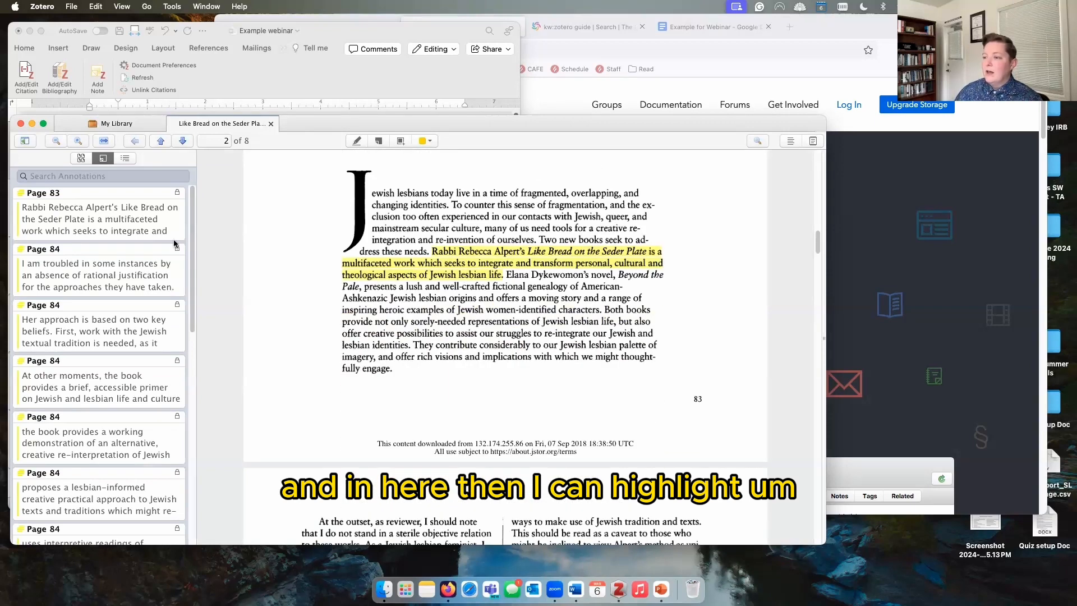
click(464, 264)
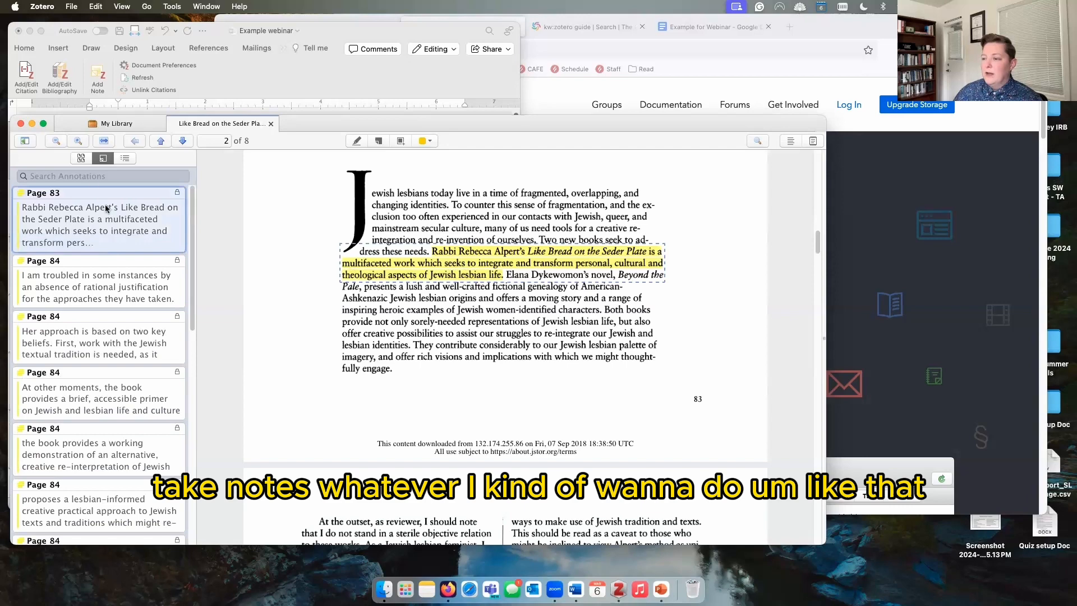
click(106, 125)
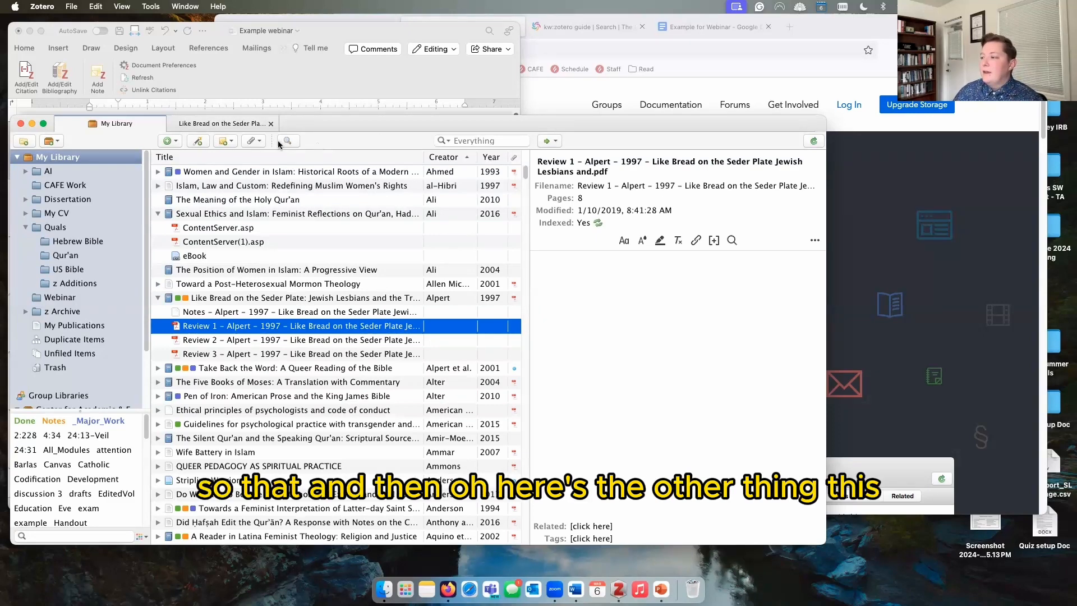
Step: Glance at the attachment options, then open the AI collection with its 31 items
click(254, 141)
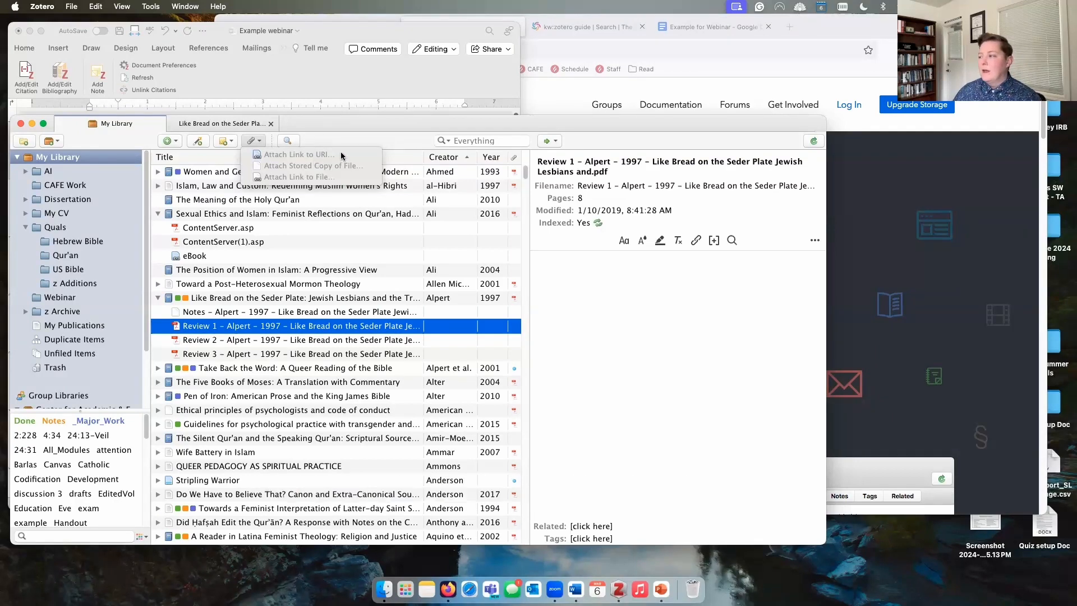
click(498, 141)
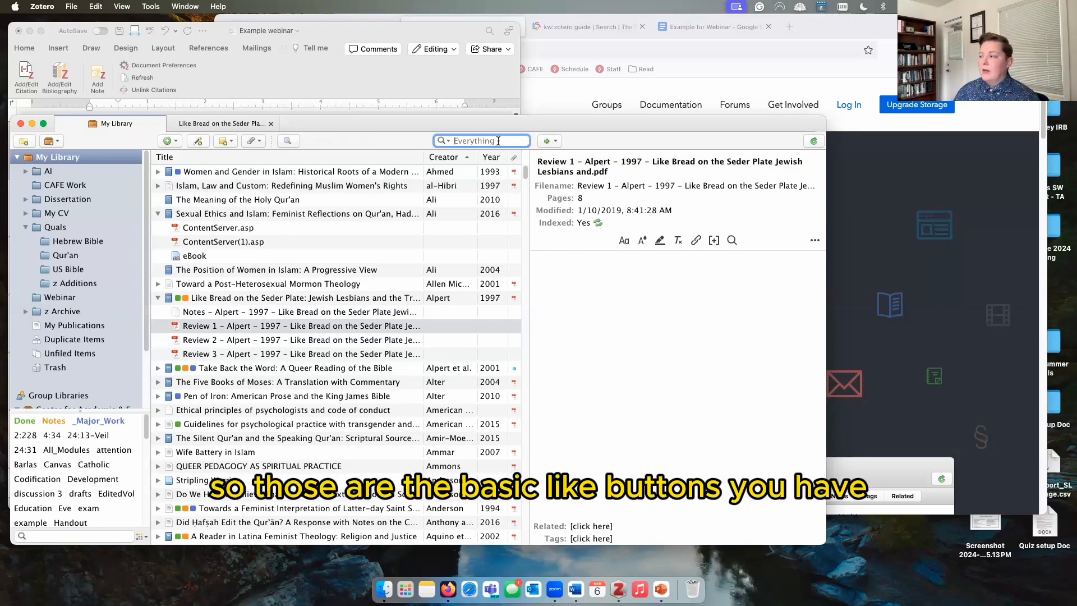
click(67, 176)
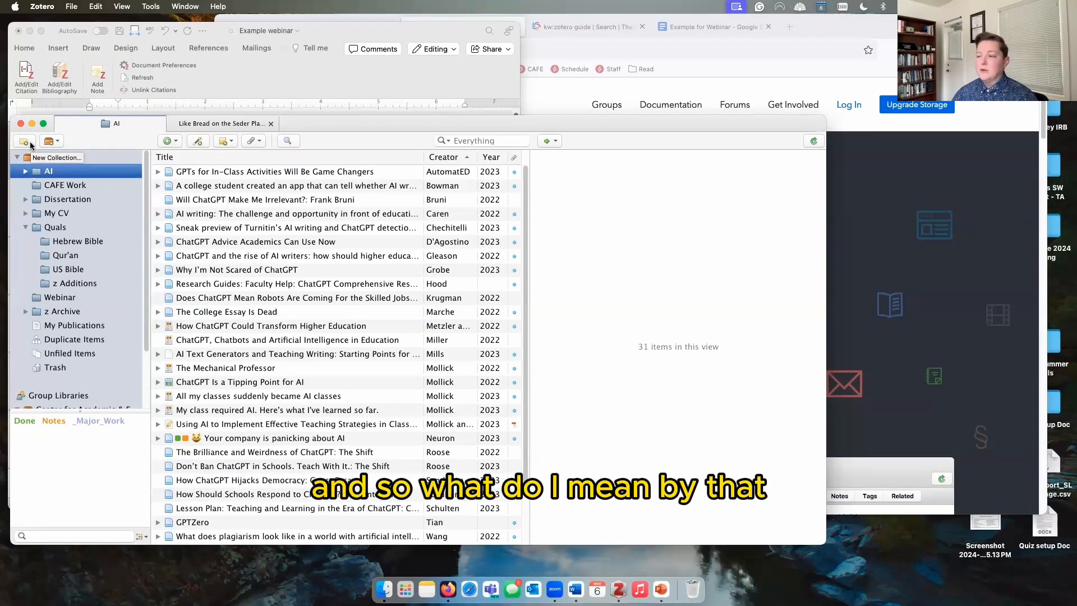
Step: Open the Hebrew Bible collection under Quals and show A Feminist Companion to Genesis
click(71, 159)
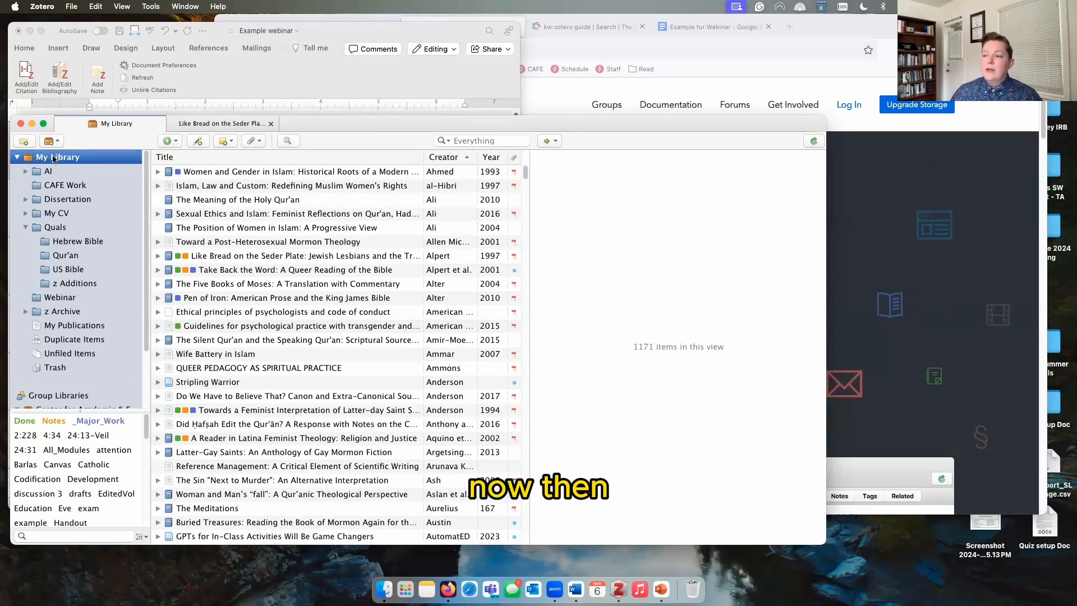
click(60, 243)
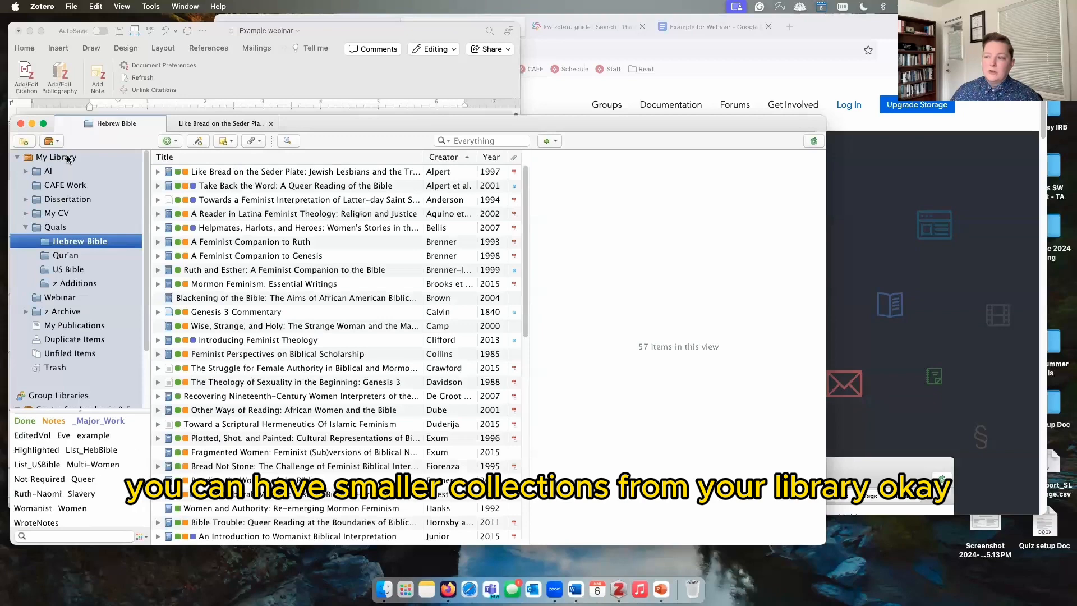
click(224, 257)
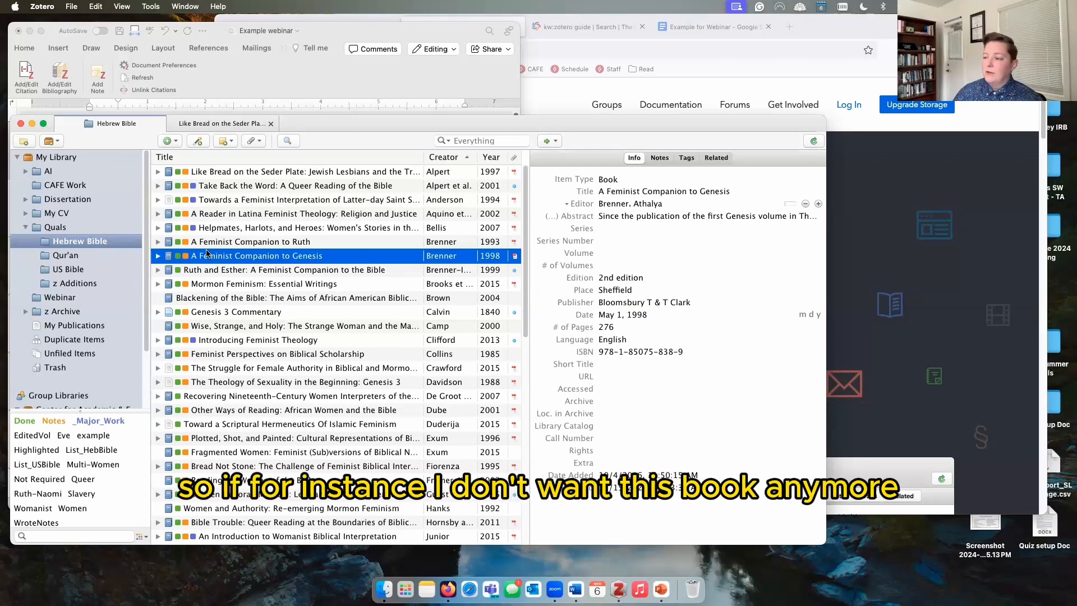
right_click(226, 259)
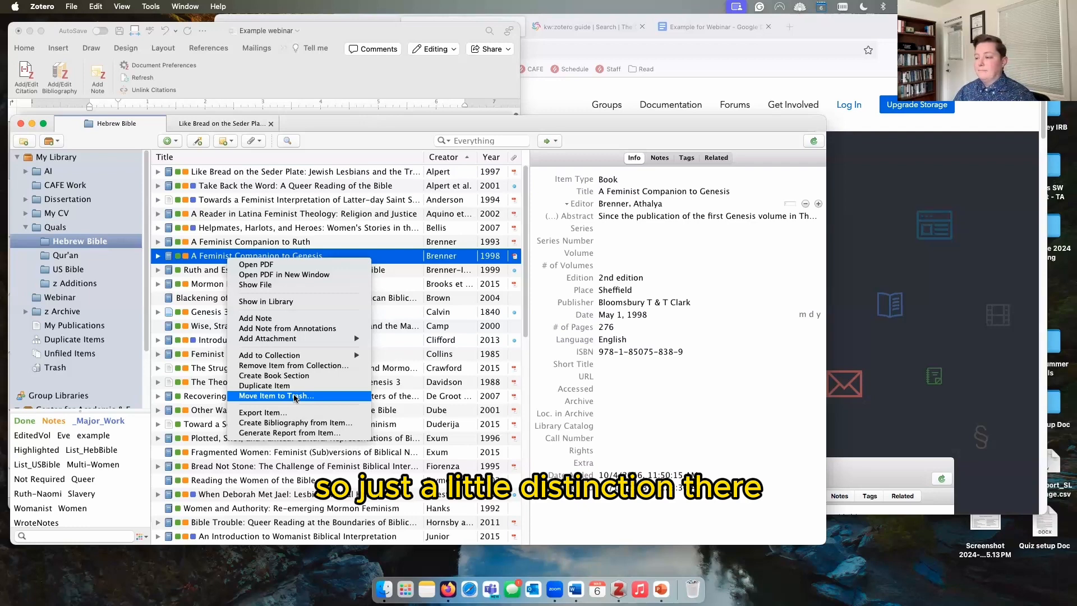
click(182, 251)
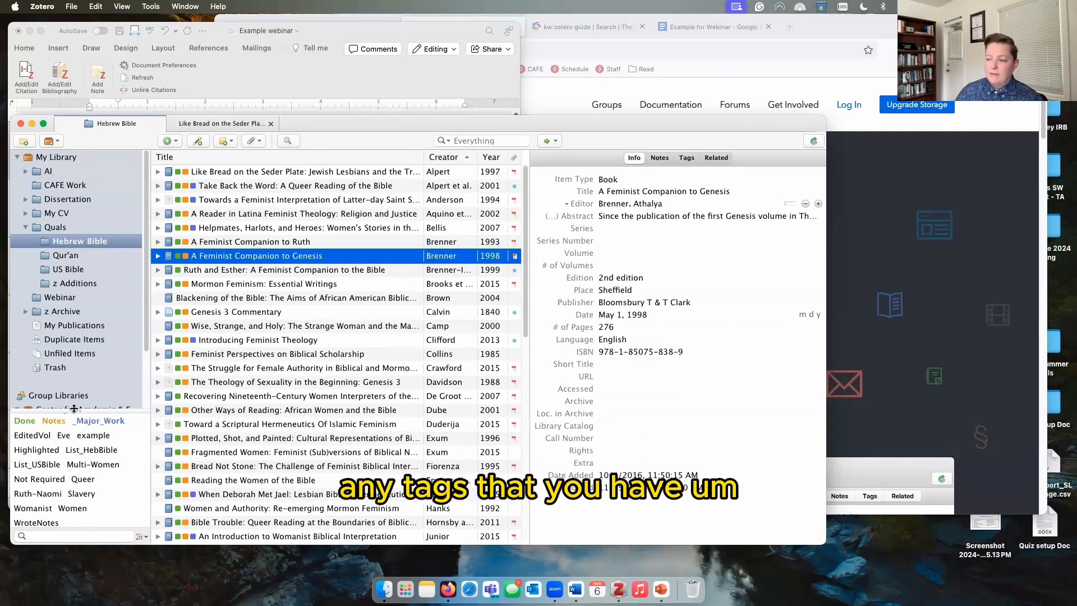
Step: Resize the tag pane, widen the item pane, and sort the Hebrew Bible items by Title
drag(80, 411, 79, 388)
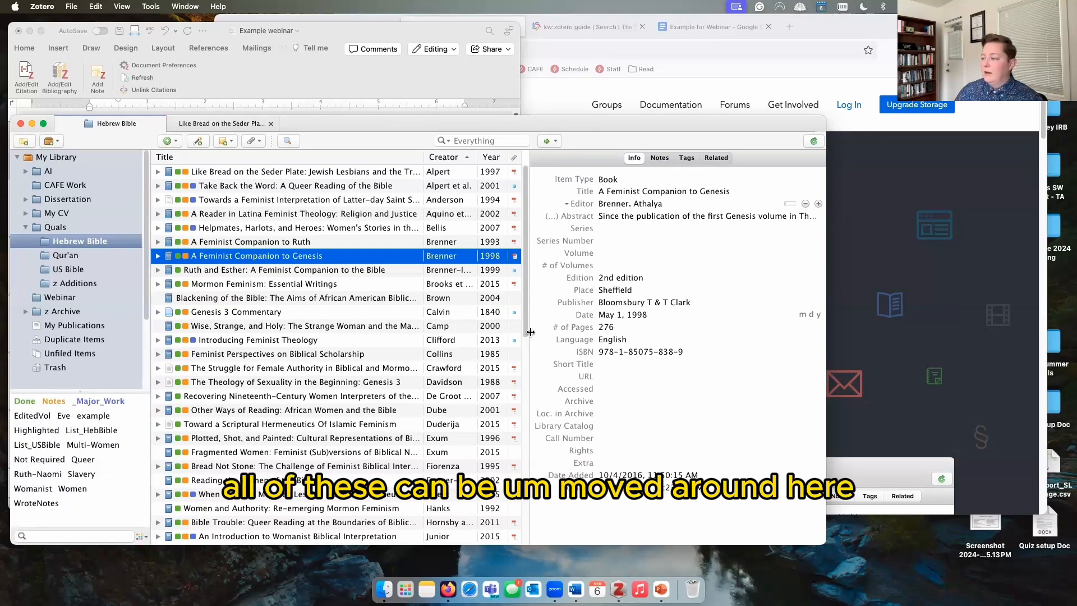
drag(529, 332, 508, 332)
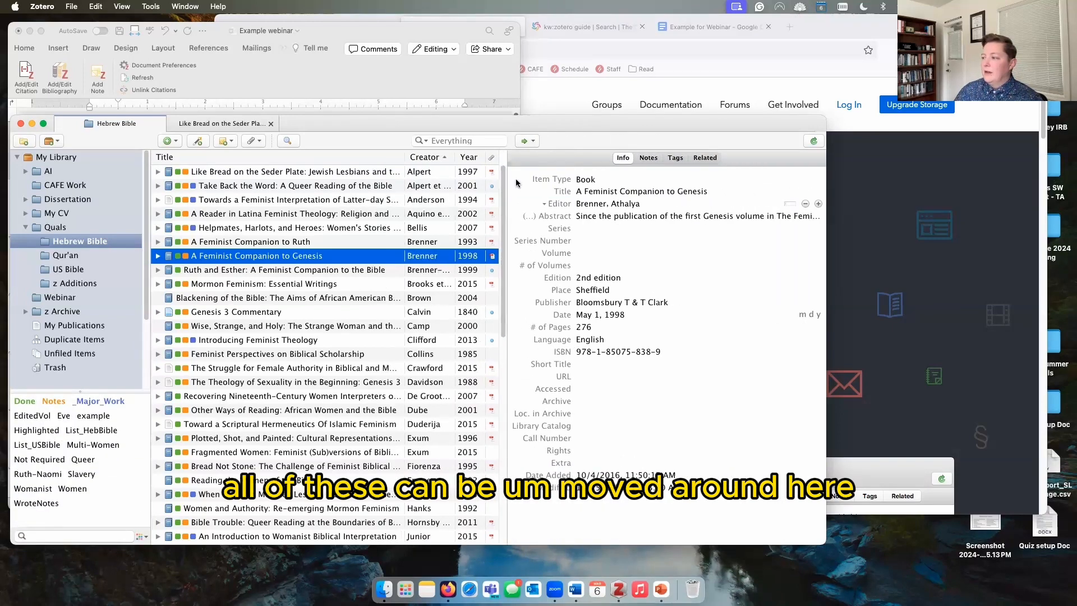
click(374, 159)
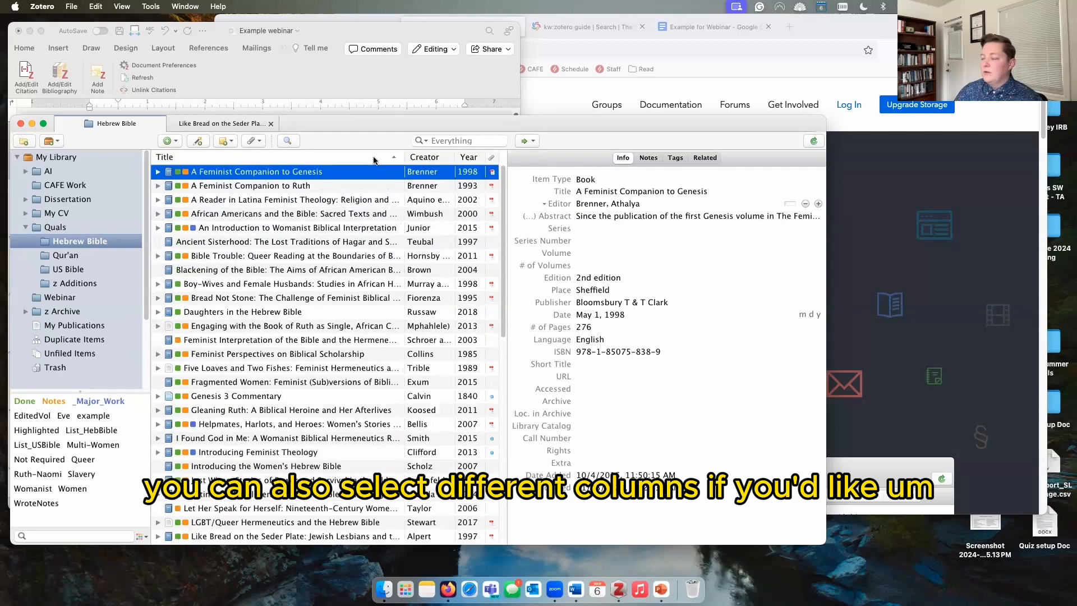
right_click(373, 159)
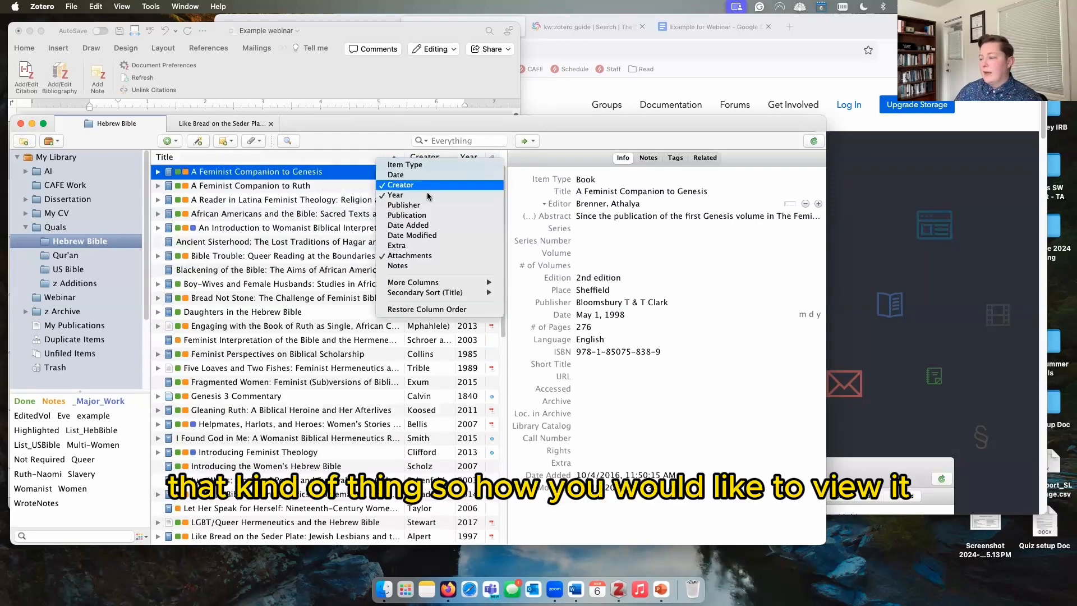
click(269, 161)
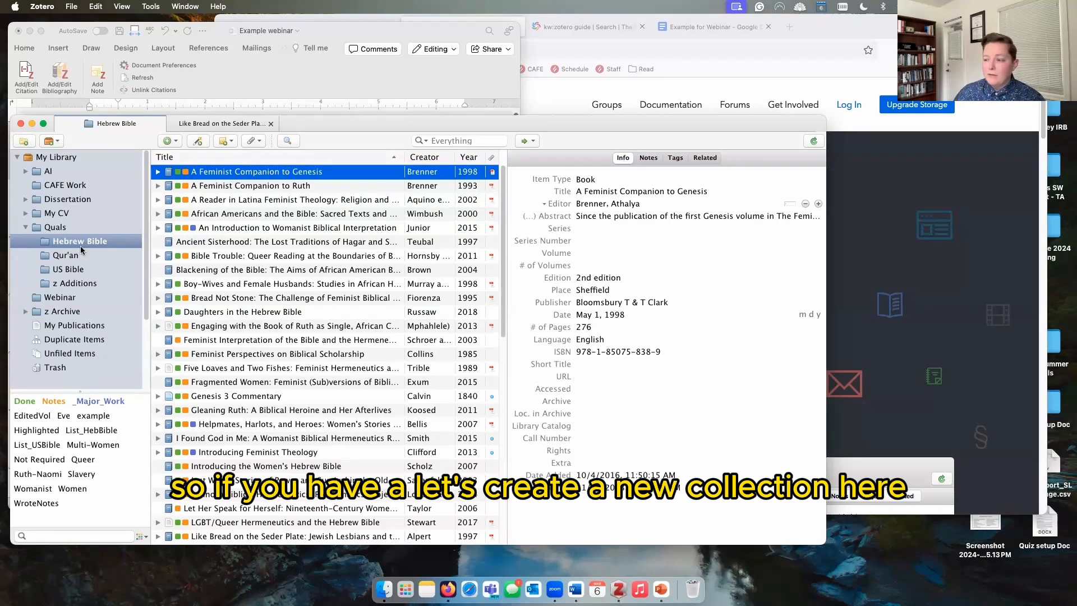
Step: Create an empty subcollection named 'test' under Quals, then bring Firefox to the front
click(78, 227)
right_click(77, 227)
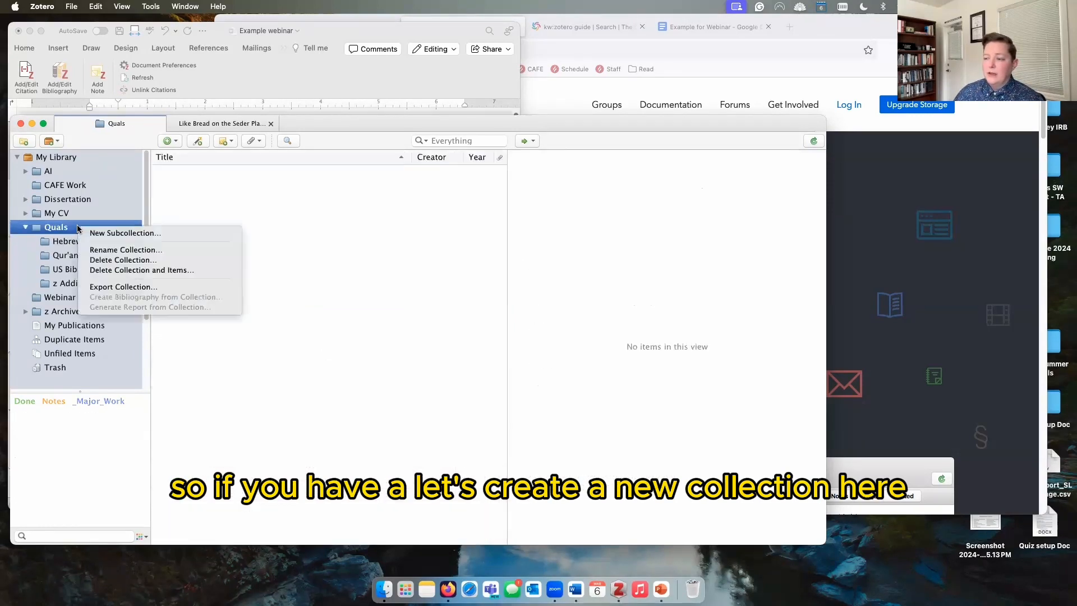
click(99, 234)
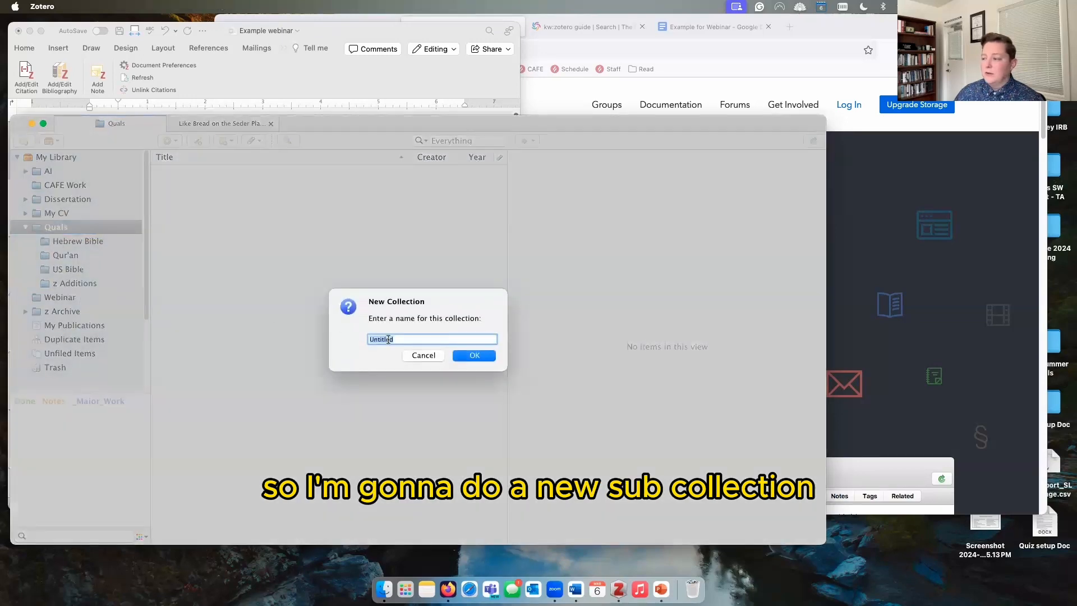
text(test)
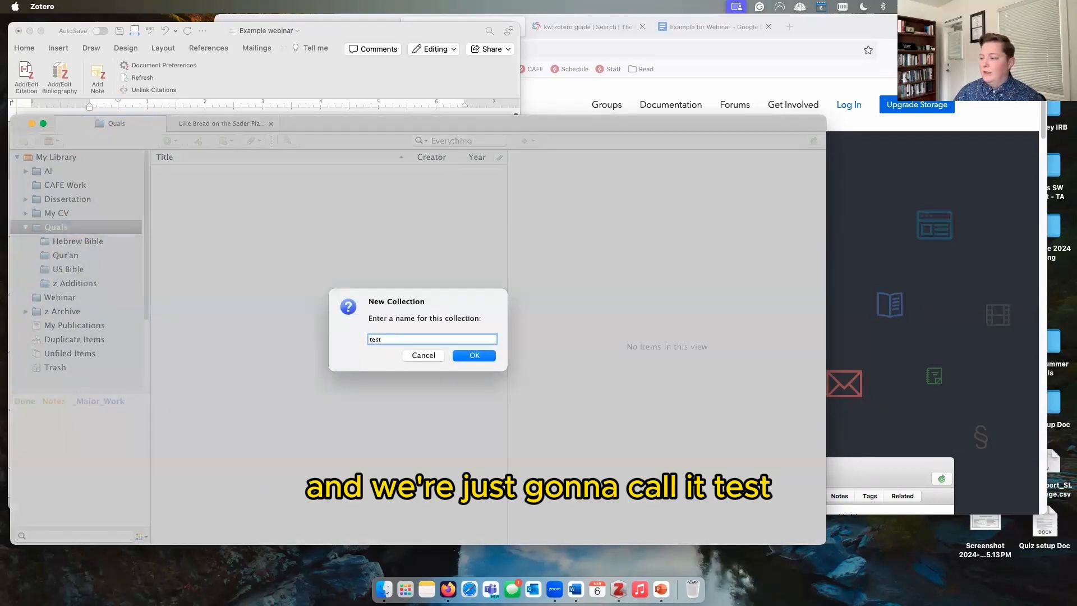
key(Return)
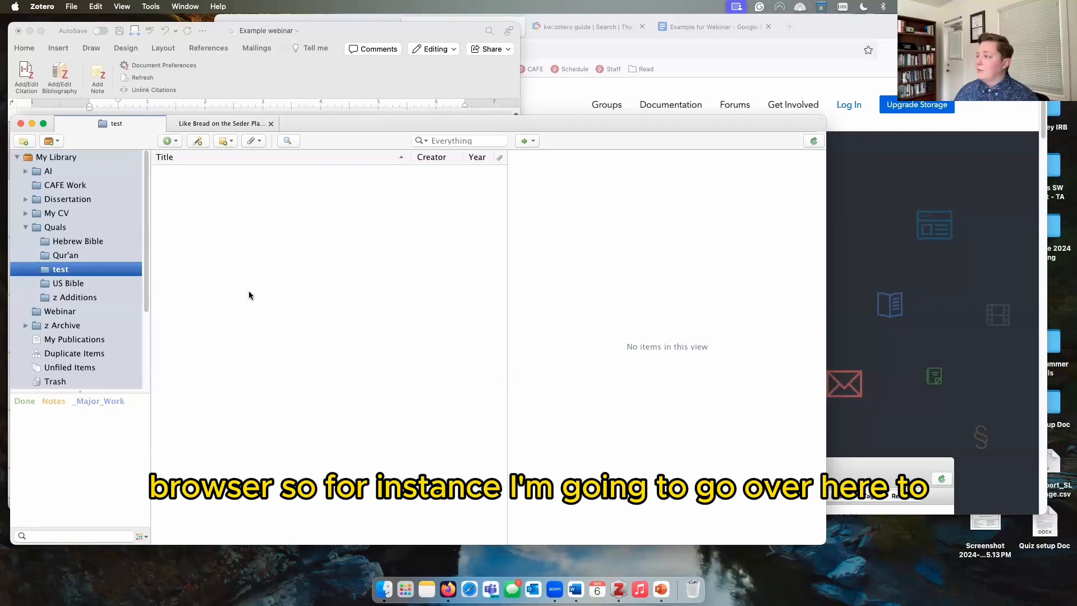
click(814, 36)
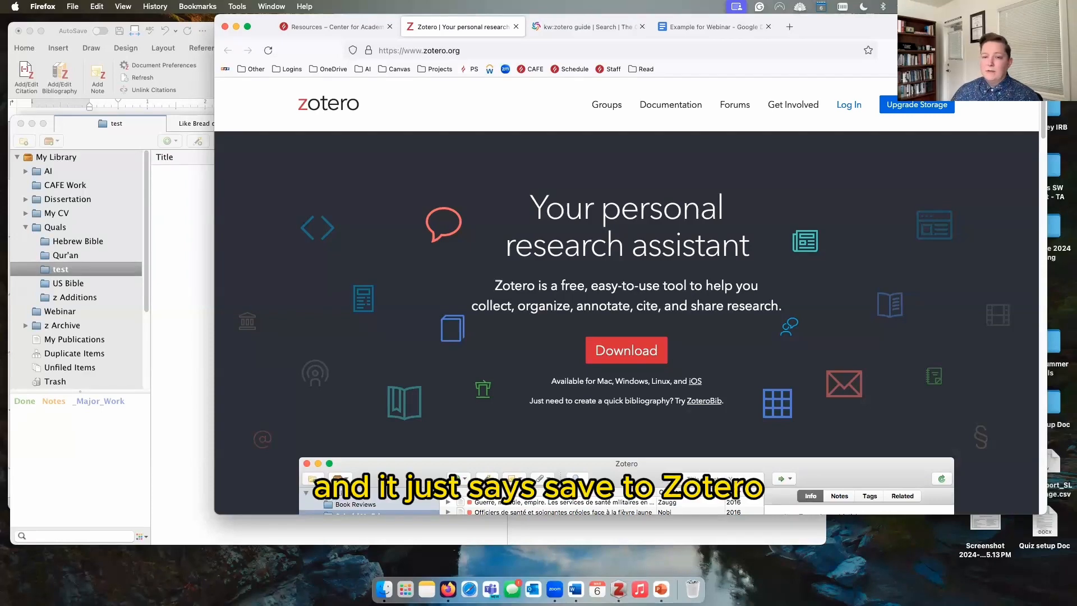
Step: In the WorldCat 'zotero guide' results, open the full record for result 5
click(582, 28)
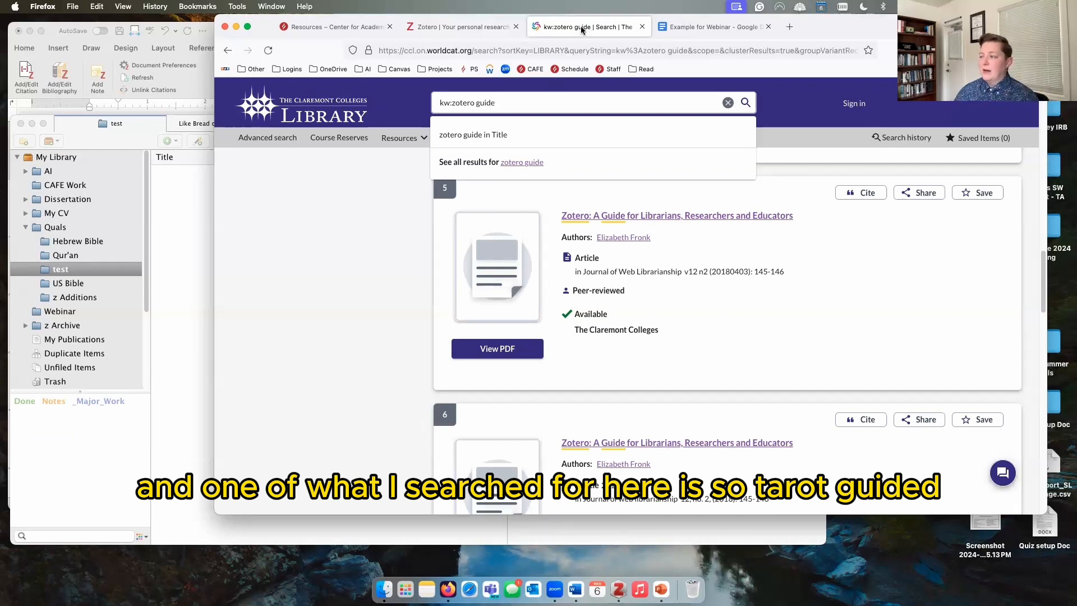
click(778, 114)
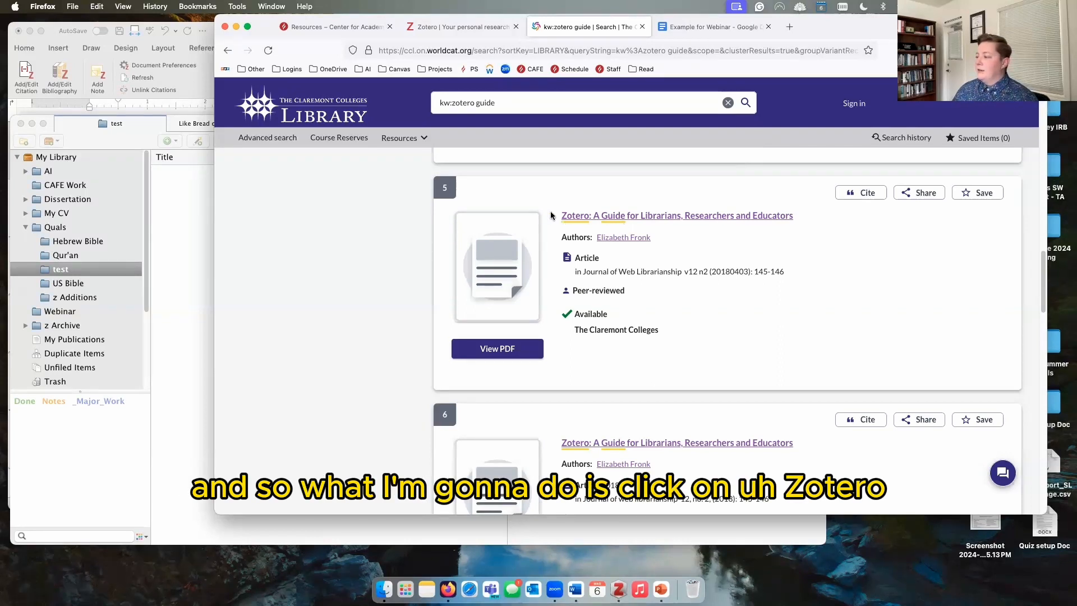
click(646, 219)
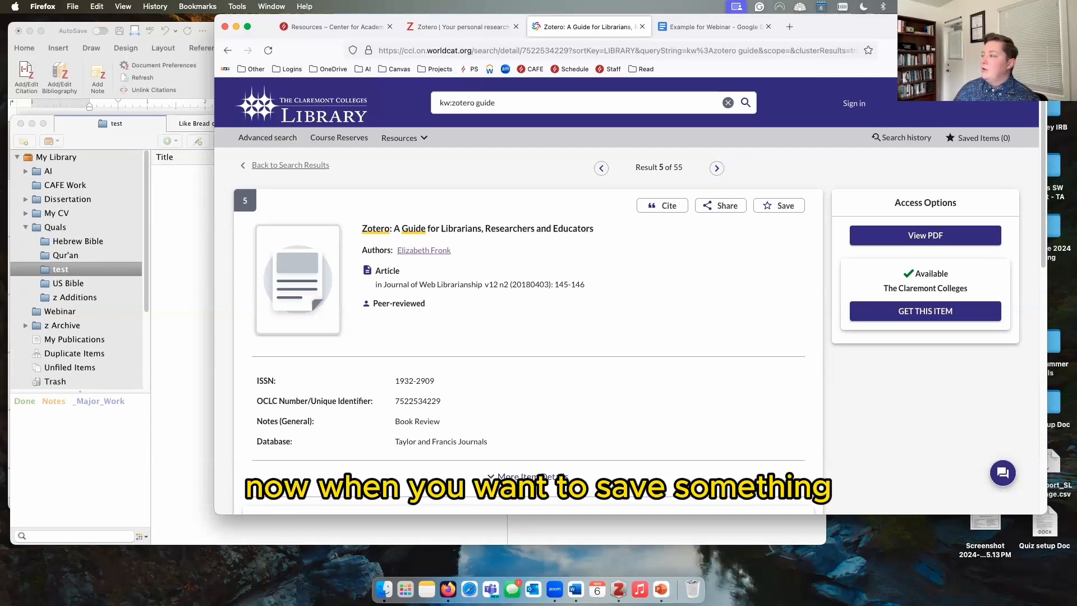
click(170, 303)
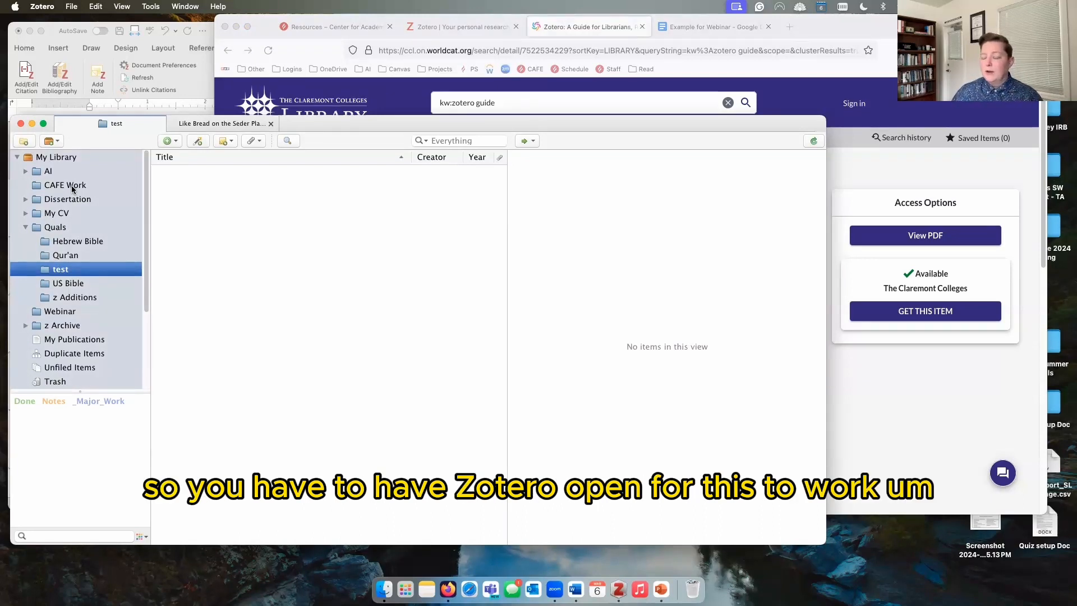
click(80, 161)
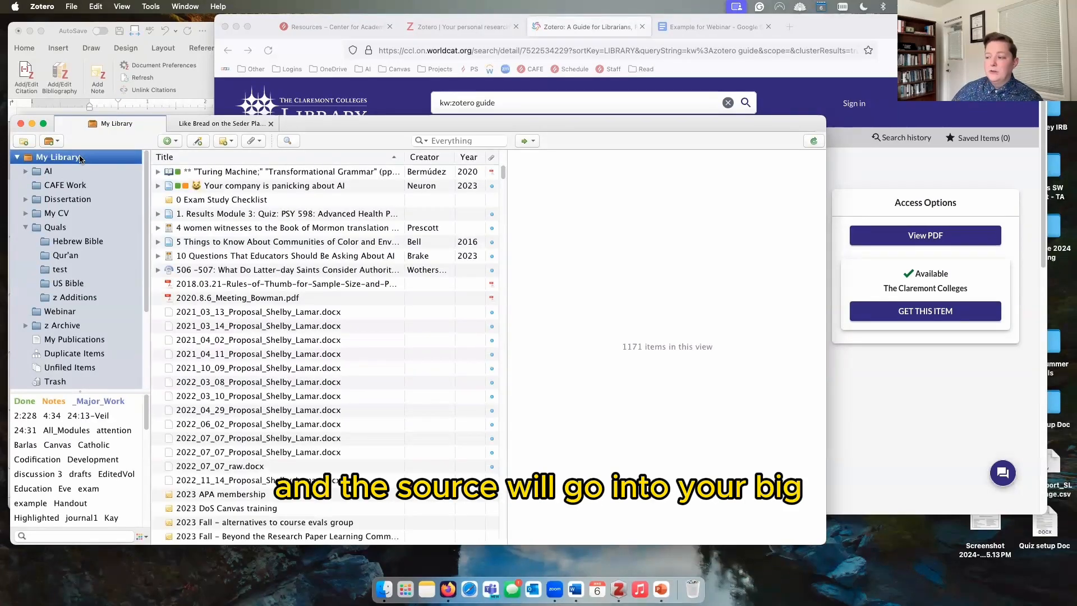
scroll(266, 466, down, 10)
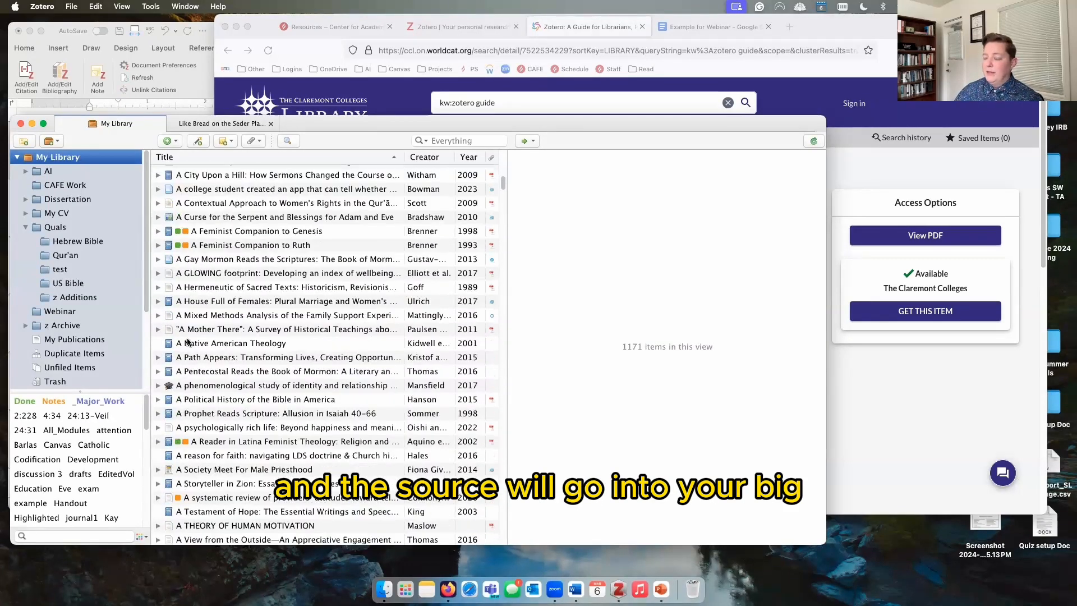
scroll(249, 402, down, 5)
scroll(295, 347, down, 4)
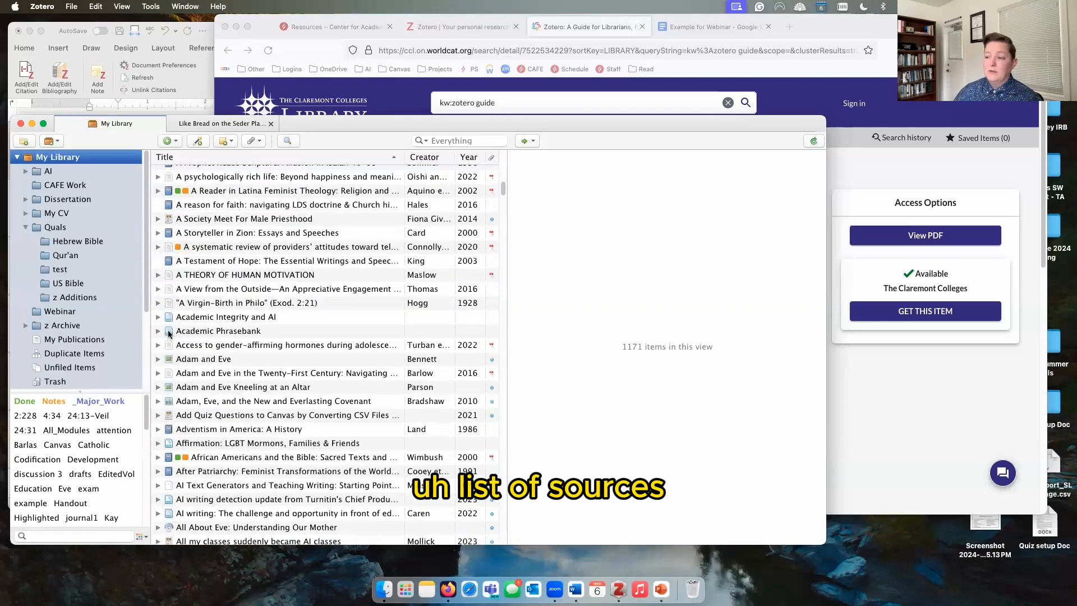
click(81, 267)
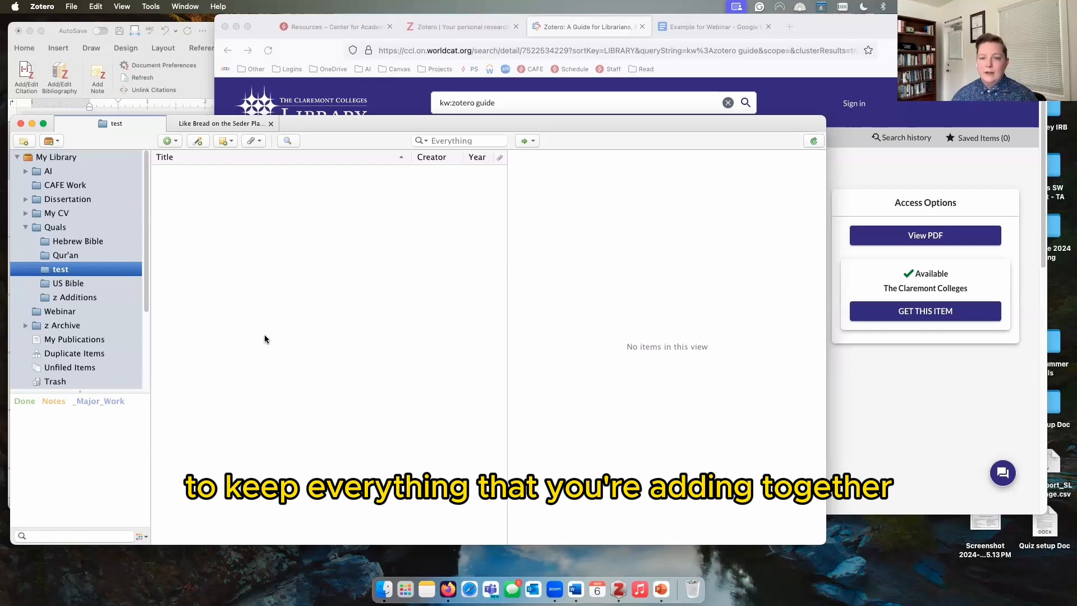
click(936, 108)
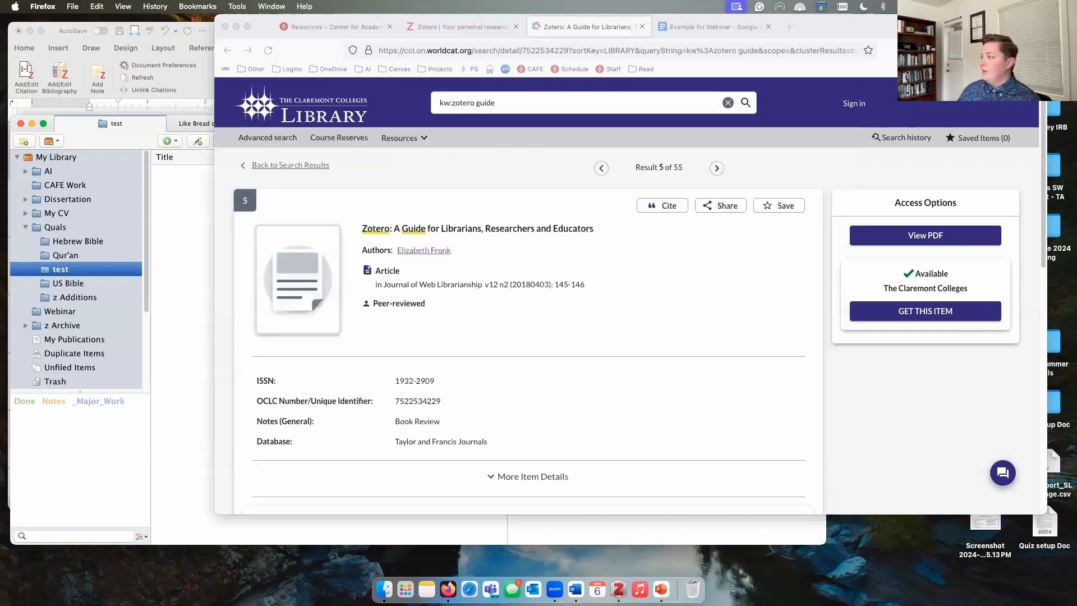
Step: Save 'Zotero: A Guide for Librarians, Researchers and Educators' from WorldCat into the test collection via the Connector
click(953, 51)
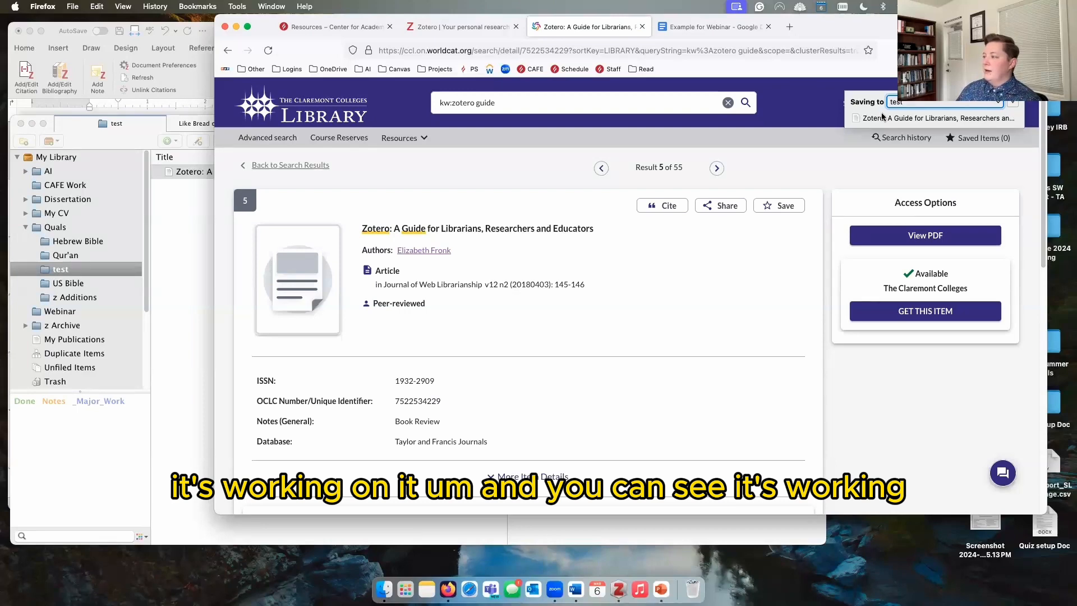
click(188, 228)
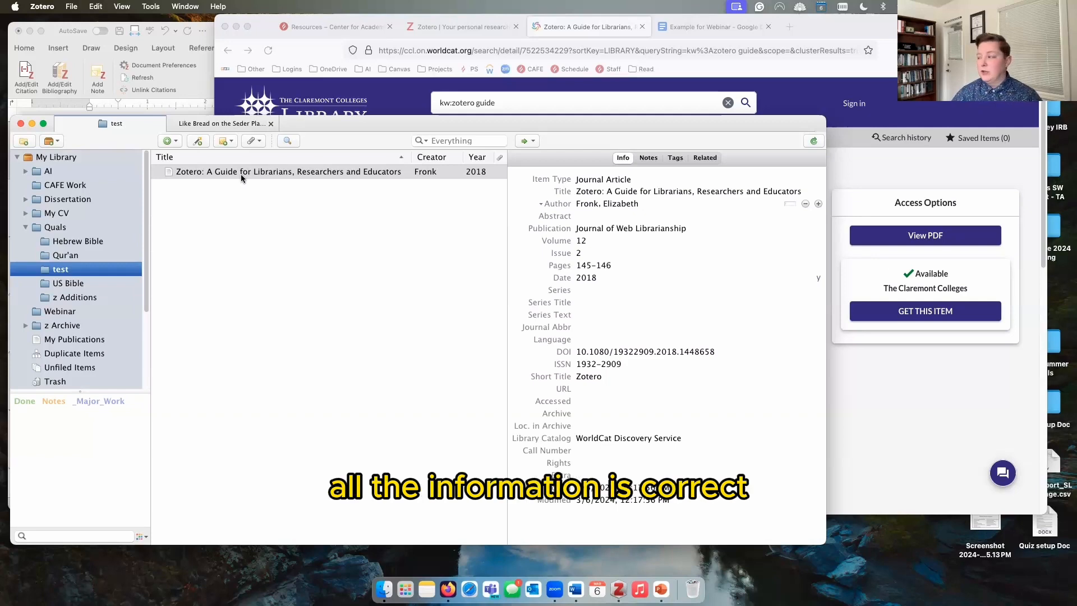
Step: Keep the saved item's type as Journal Article and compare its fields with the WorldCat record
click(605, 180)
click(605, 182)
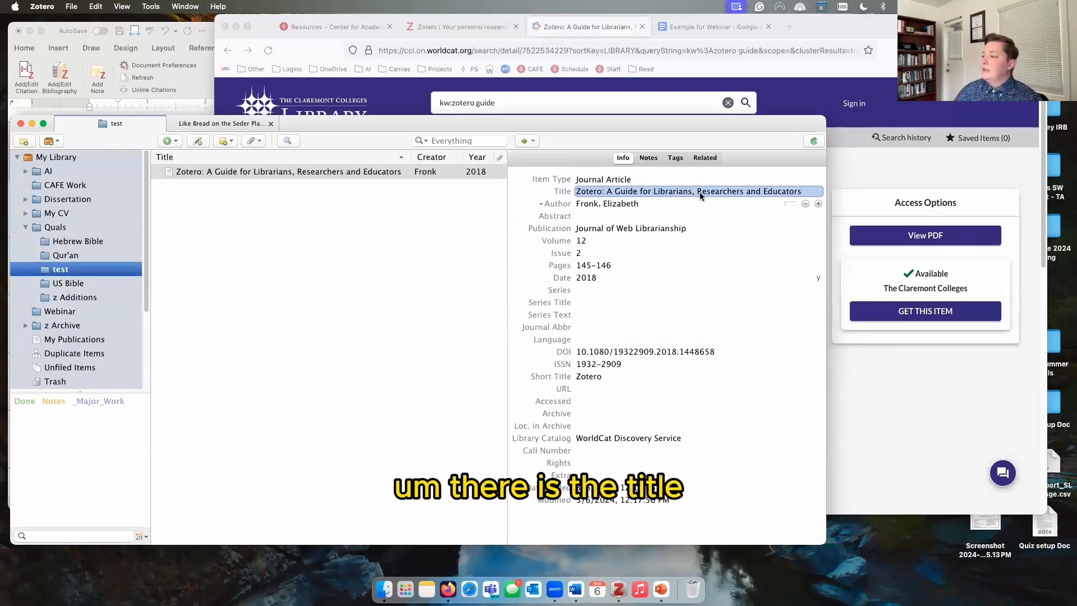
click(843, 137)
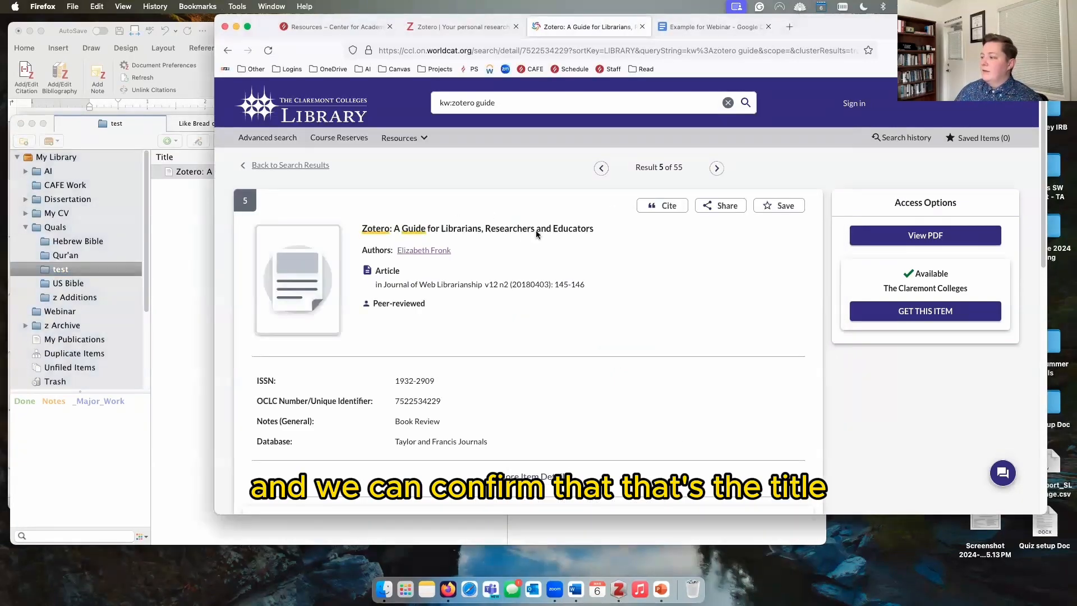
click(172, 242)
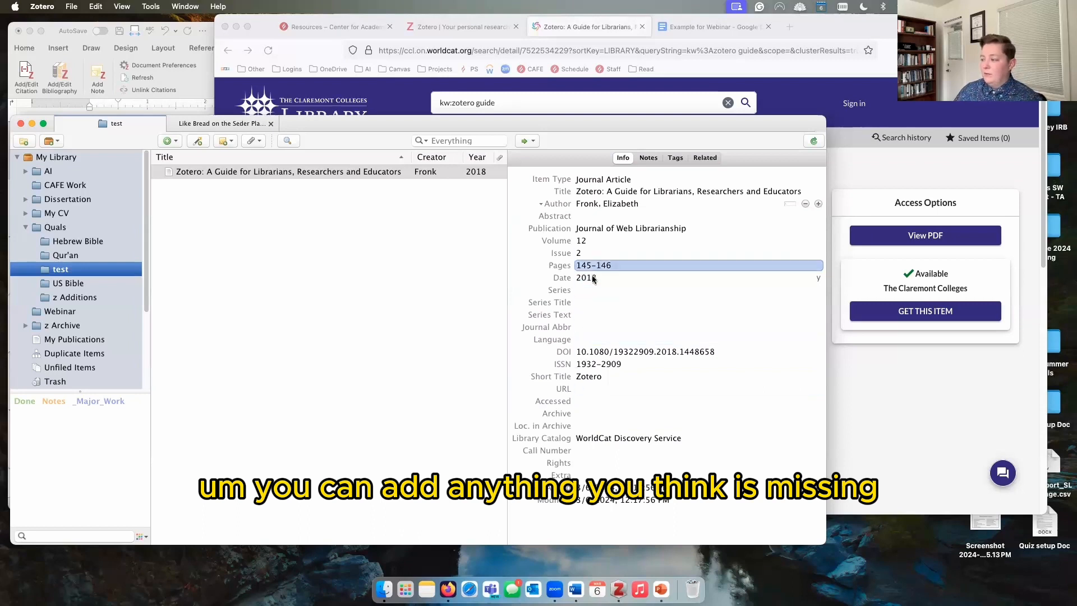
Step: Delete the empty second Author row so the guide lists only its single author
click(818, 204)
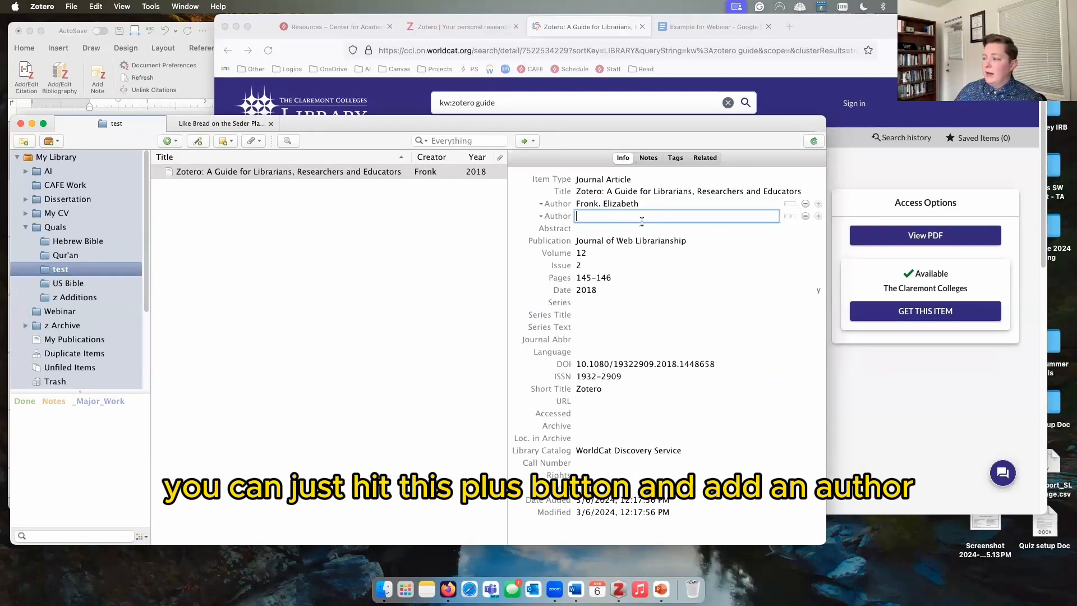
click(557, 216)
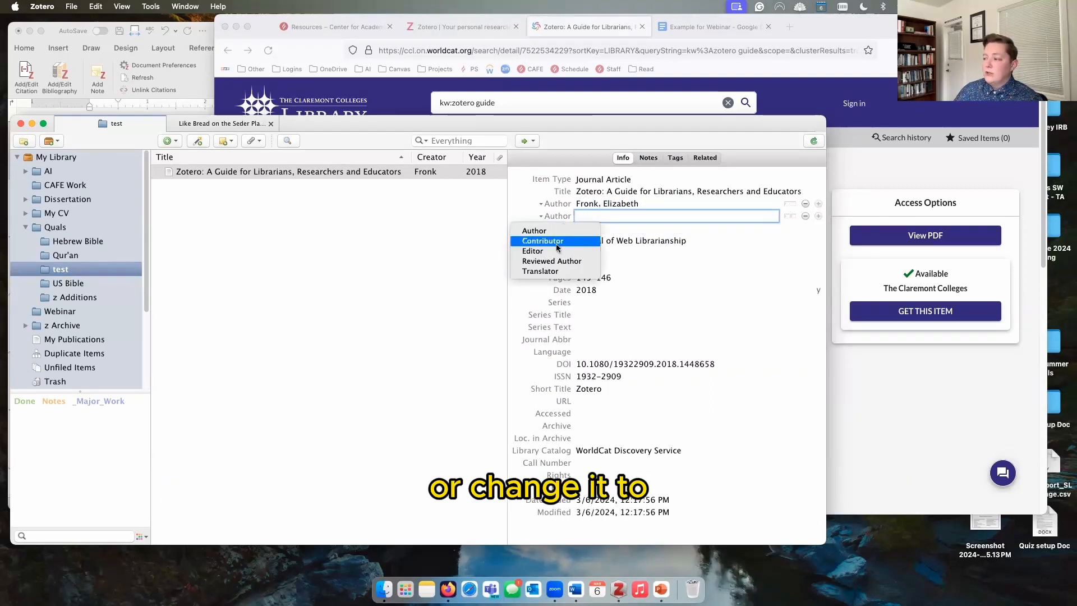
click(452, 259)
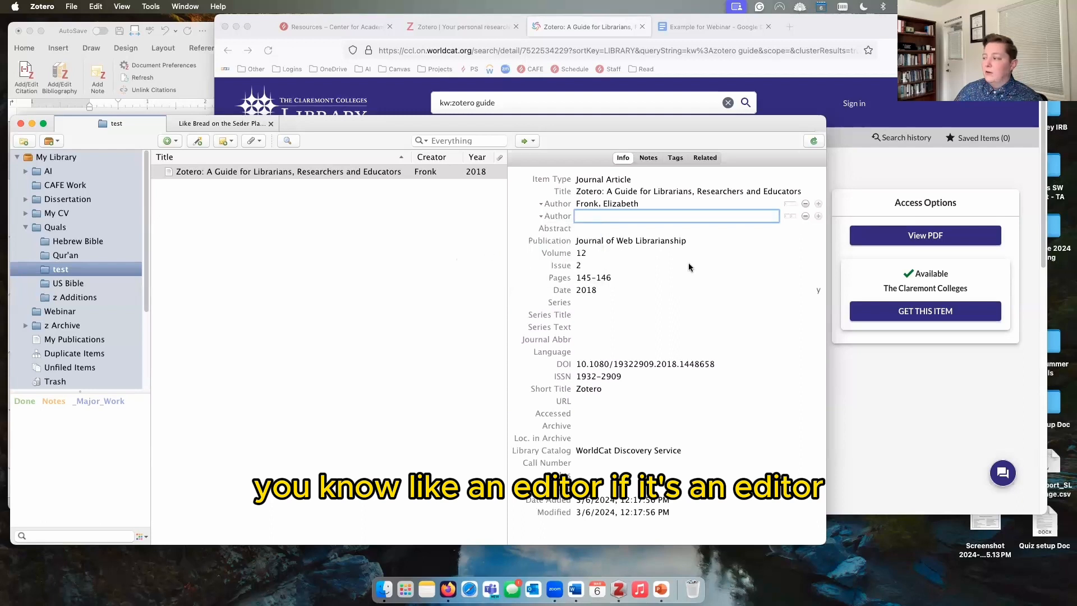
click(805, 216)
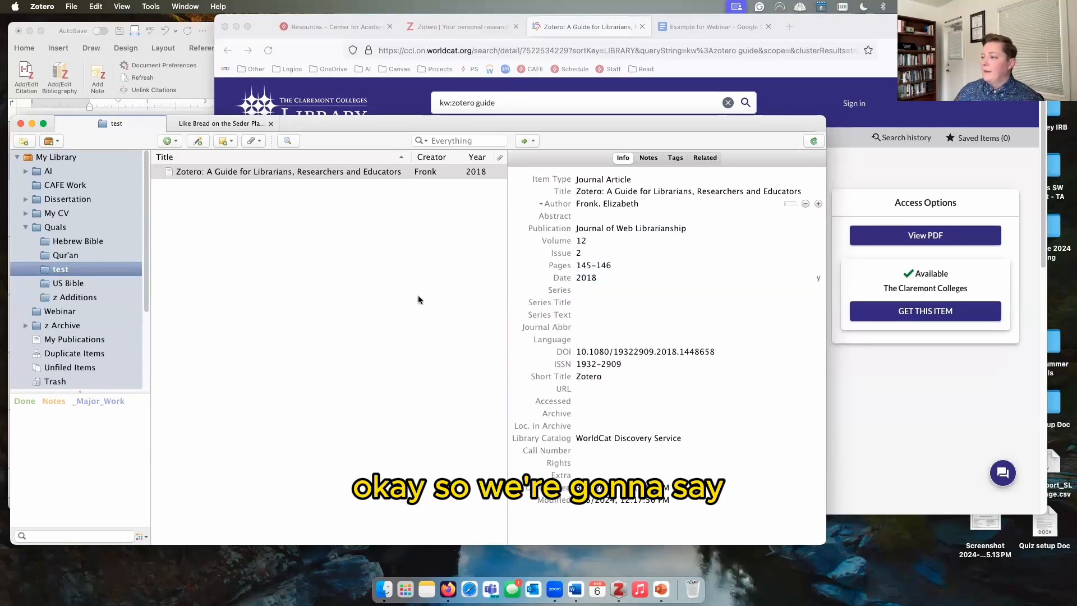
click(404, 285)
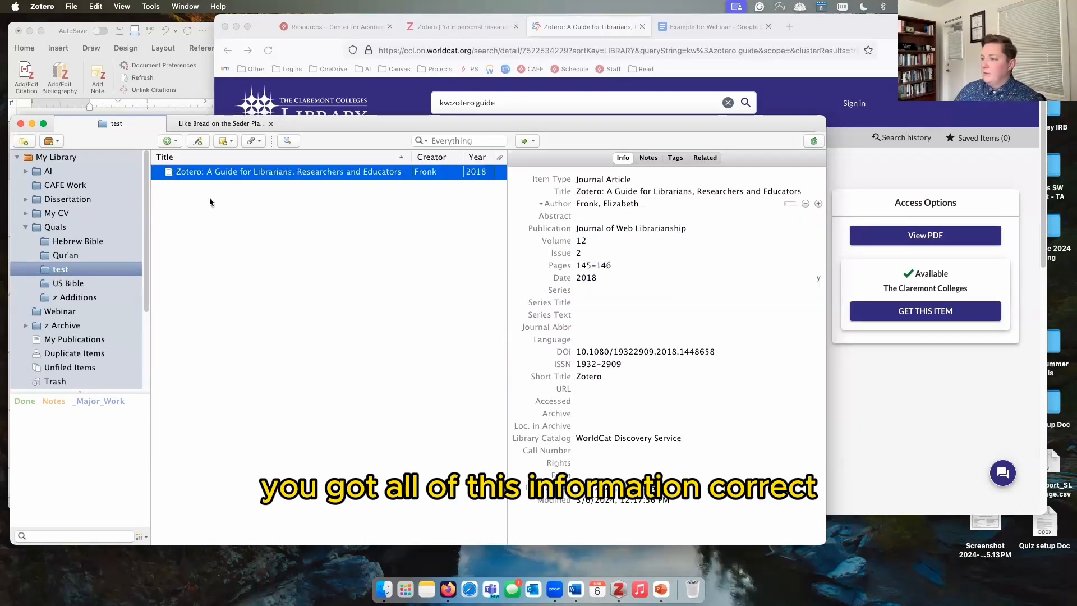
click(880, 163)
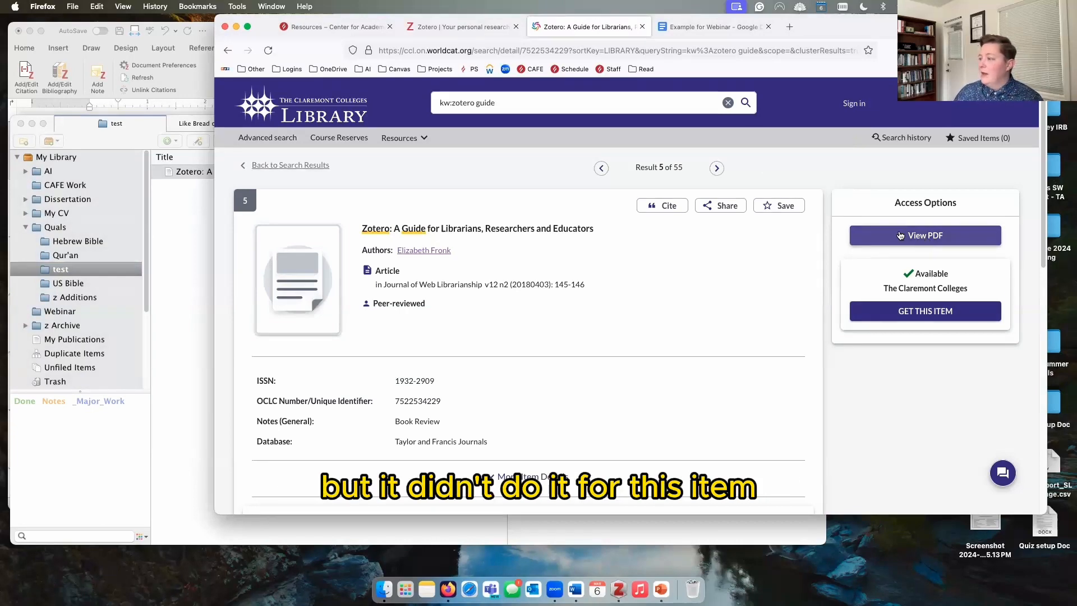
Step: Download the guide article's PDF through LibKey and drag it onto the matching Zotero item
click(922, 238)
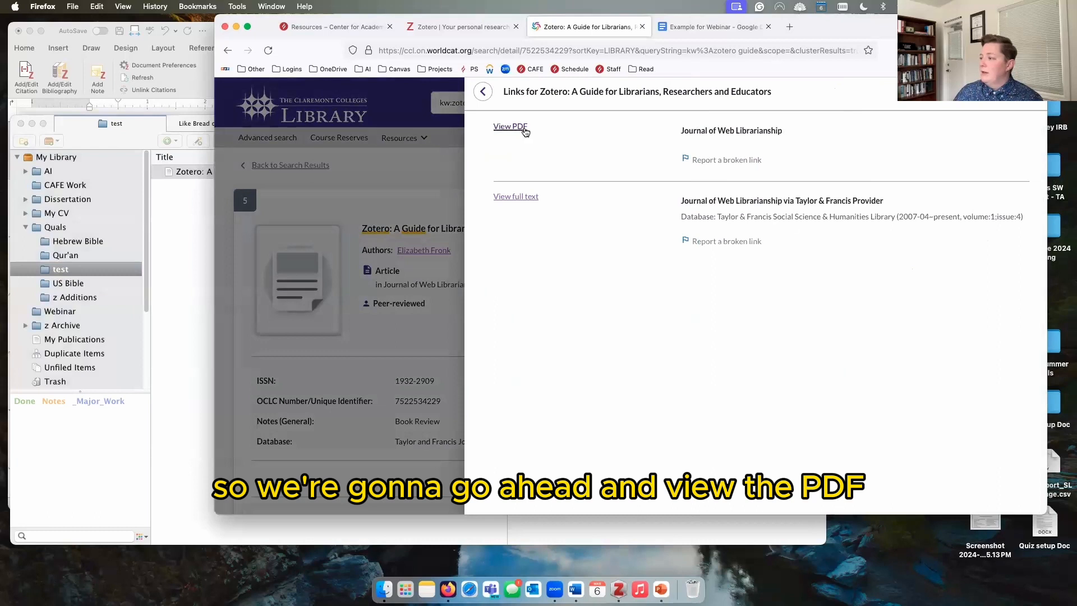
click(524, 129)
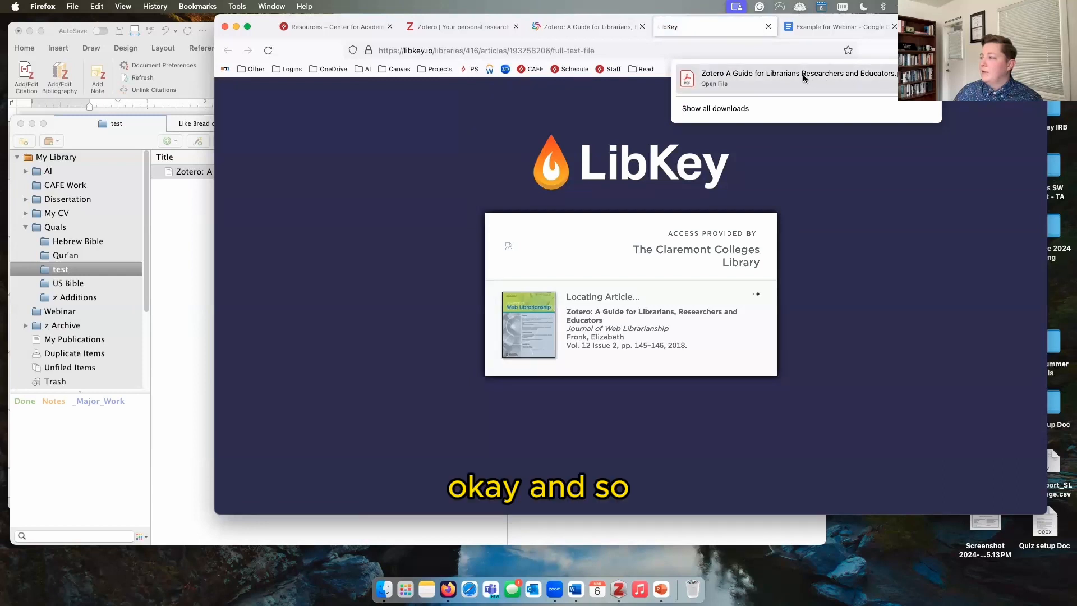
drag(802, 74, 271, 177)
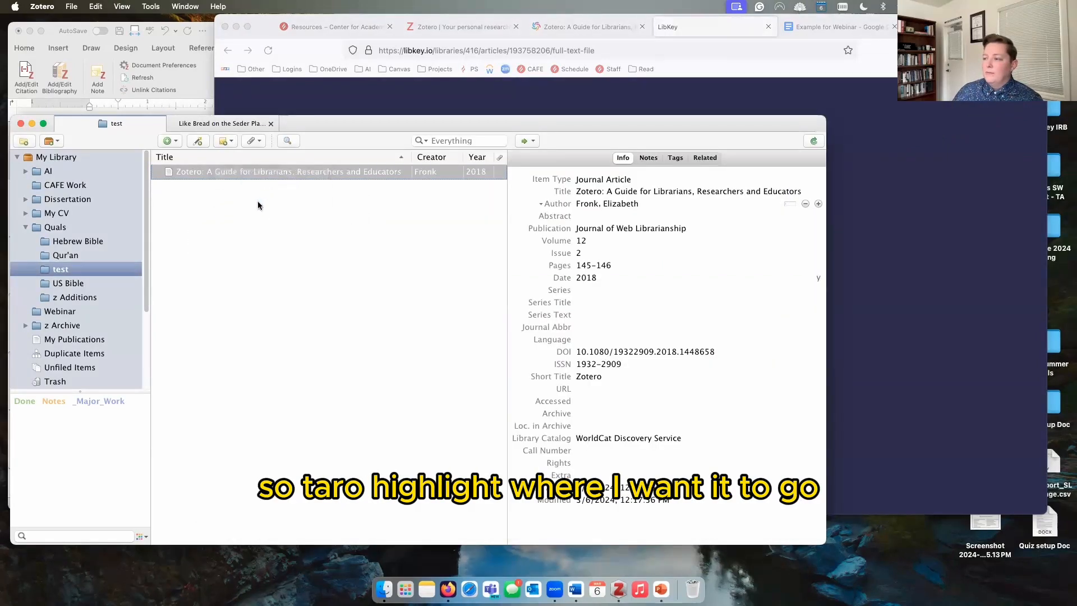
Step: Expand the guide article to inspect its auto-renamed Fronk – 2018 PDF attachment
click(159, 174)
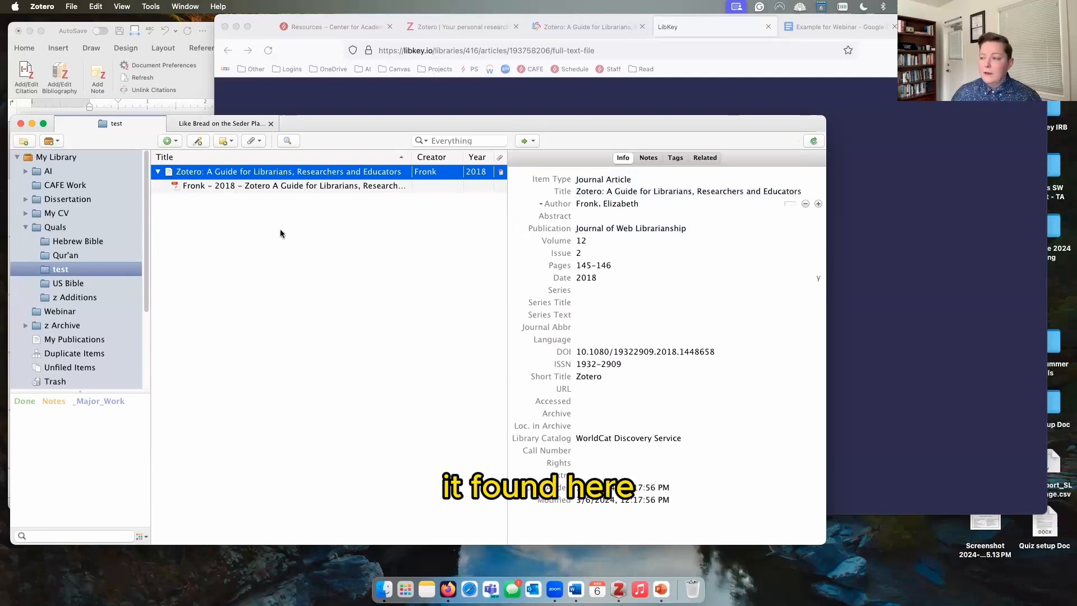
click(230, 191)
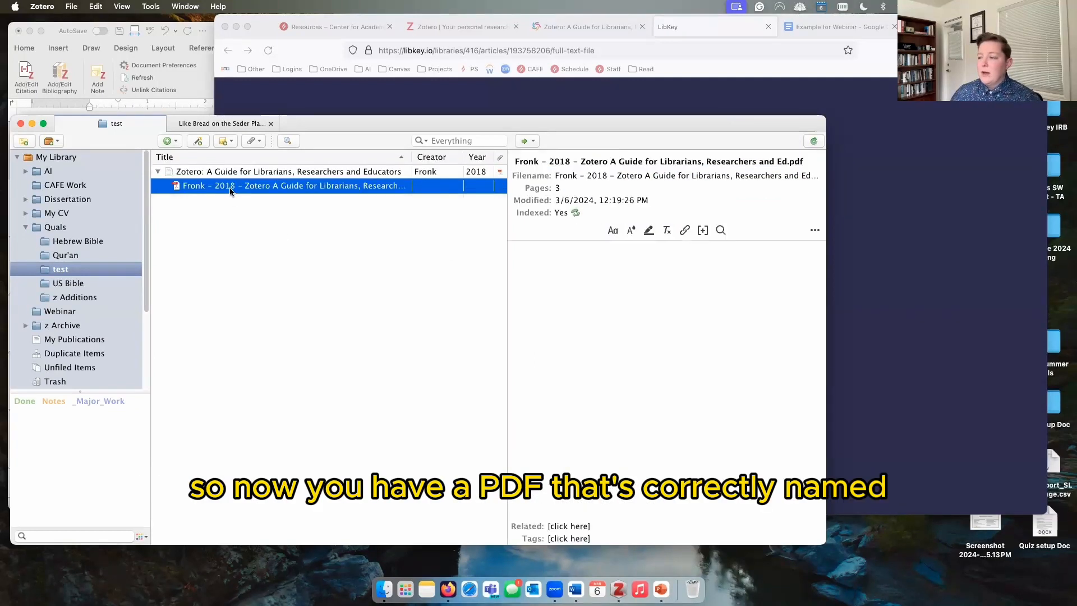
click(205, 173)
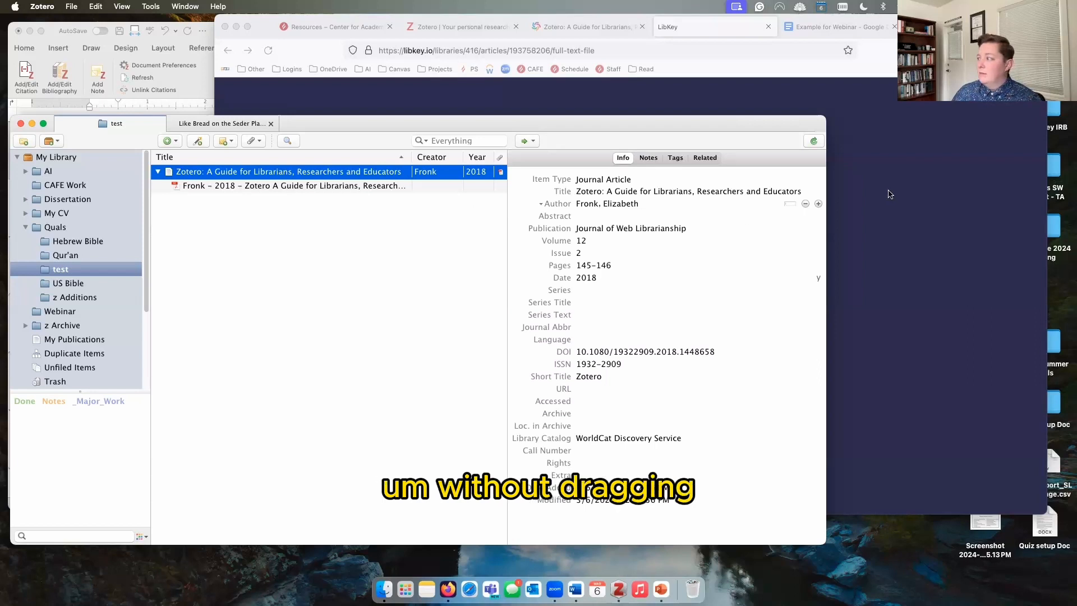
Step: Begin attaching a stored copy of the downloaded guide PDF, then cancel the attachment
click(258, 141)
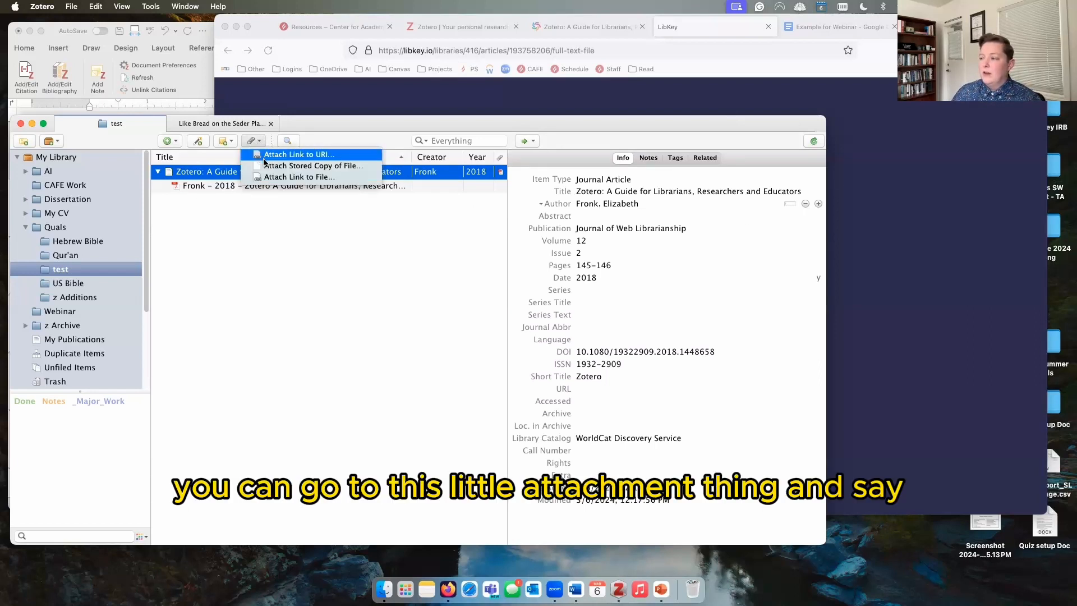
click(317, 167)
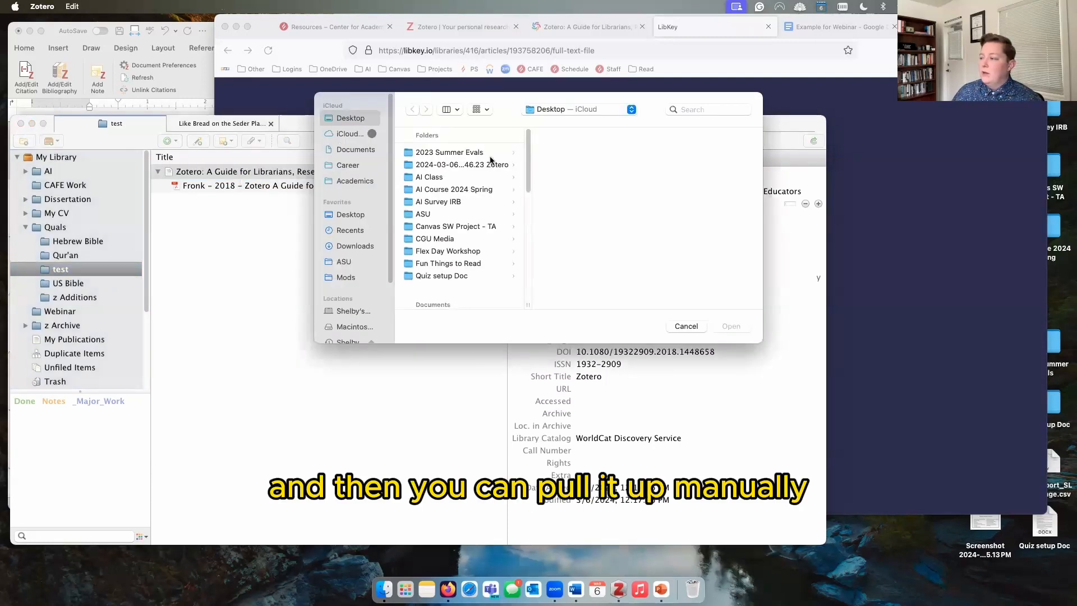
scroll(496, 298, down, 10)
click(448, 222)
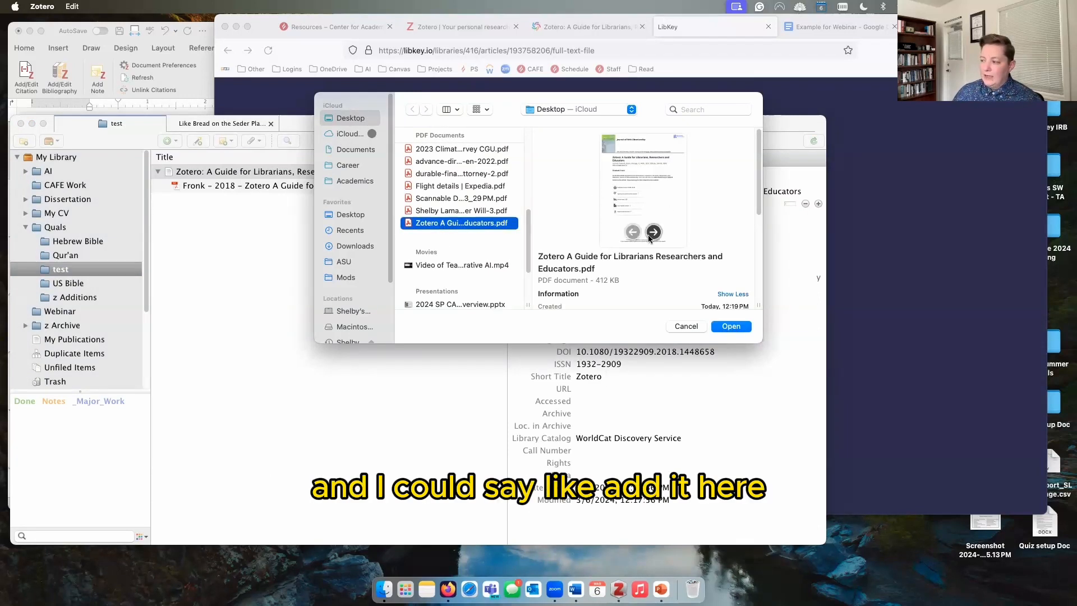
click(685, 326)
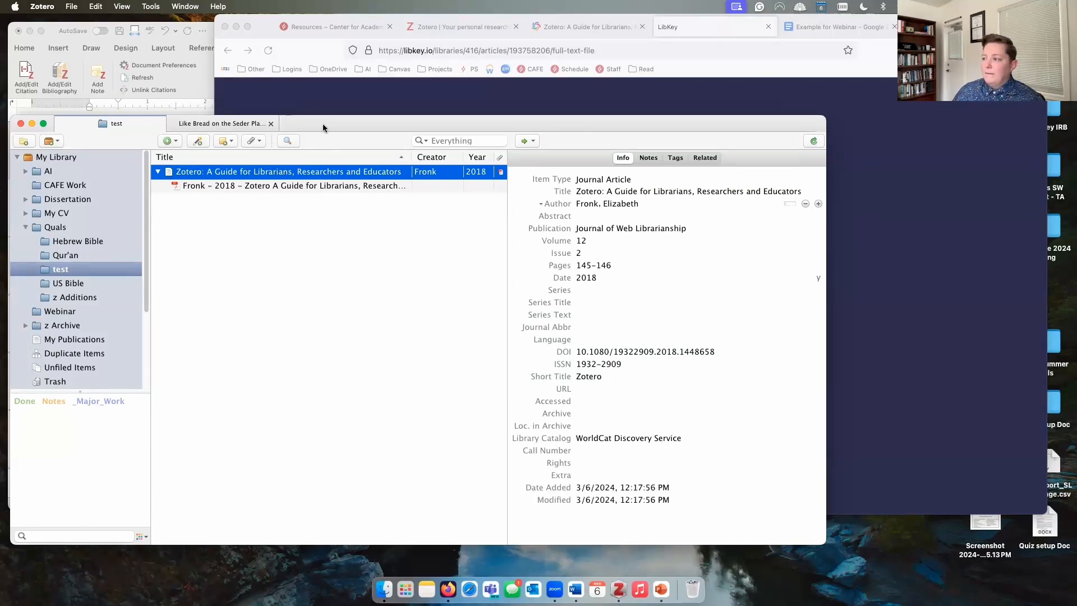
click(171, 142)
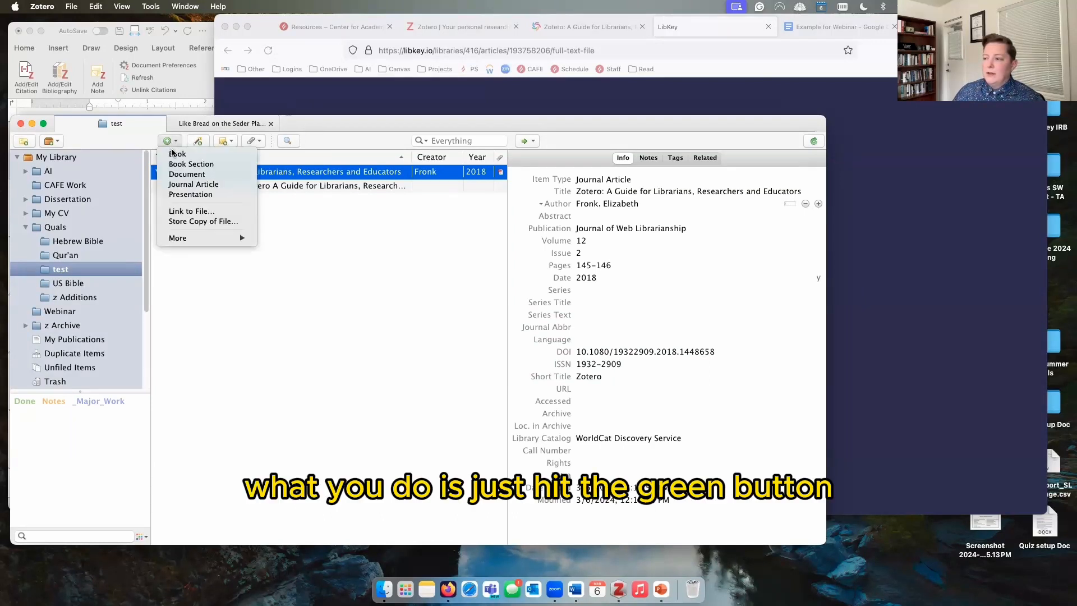
Step: Create a new Journal Article item and paste in the guide's title copied from WorldCat
click(193, 184)
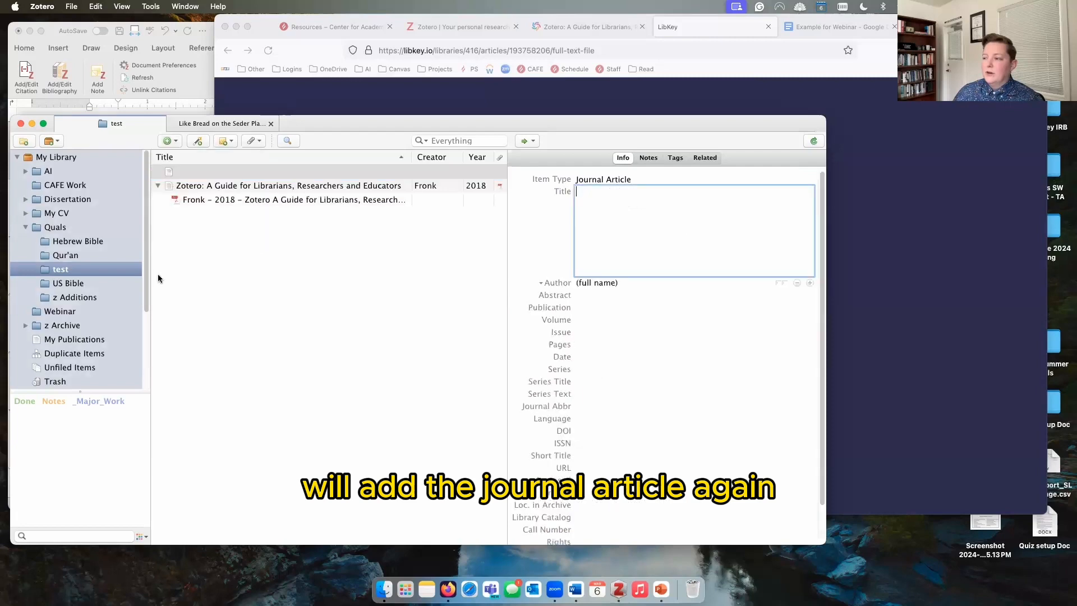
click(869, 119)
click(558, 36)
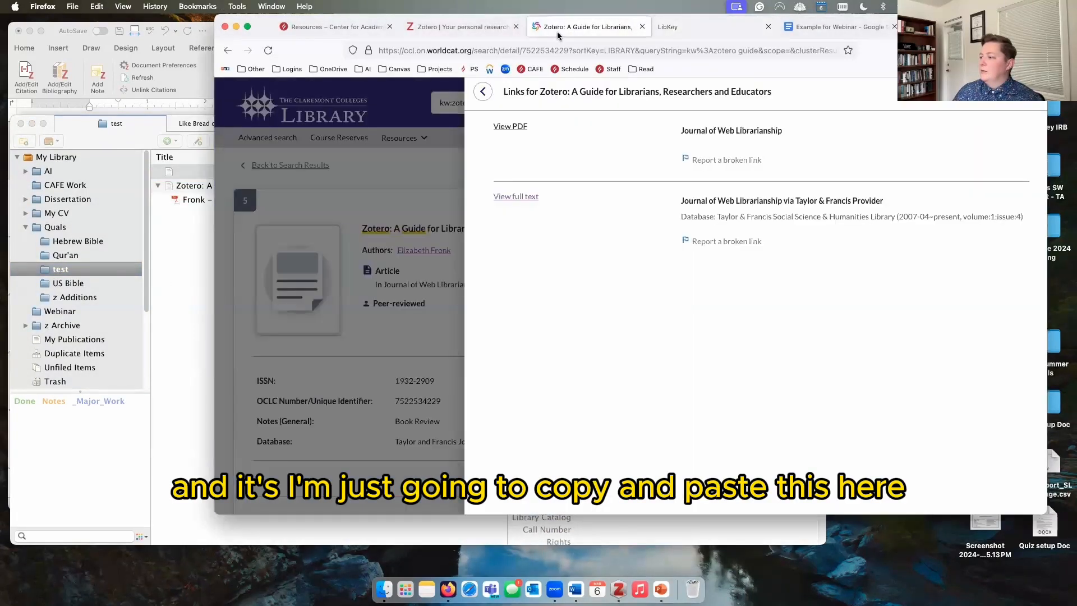
click(485, 96)
drag(597, 230, 360, 230)
key(super+c)
click(205, 243)
key(super+v)
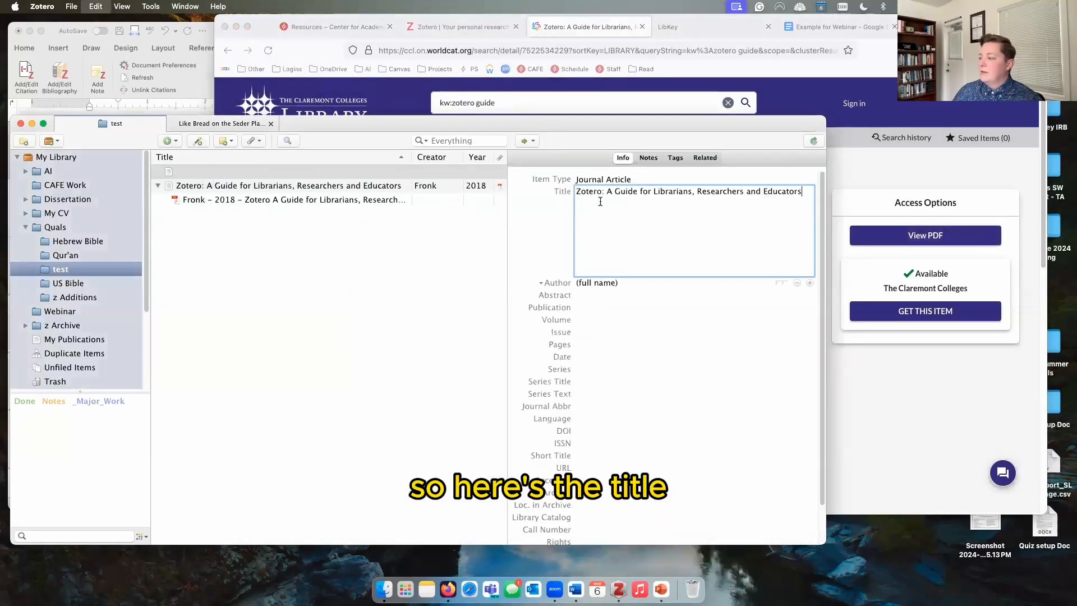
Step: Copy the author's name from WorldCat and enter it as a single full-name Author
key(super+Tab)
drag(451, 250, 397, 251)
key(super+c)
key(super+Tab)
click(617, 284)
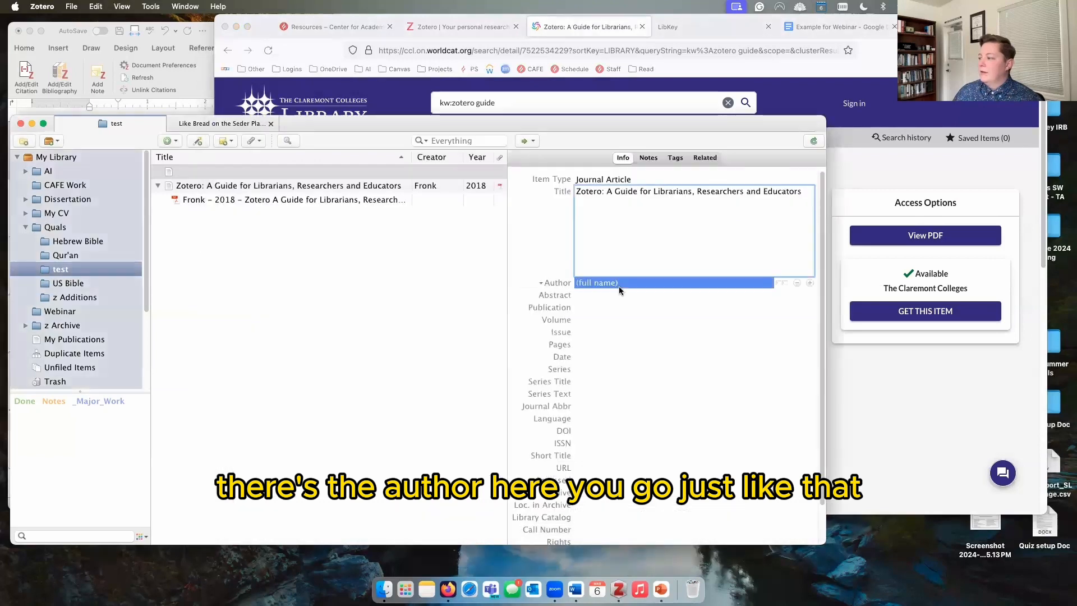
key(super+v)
key(Return)
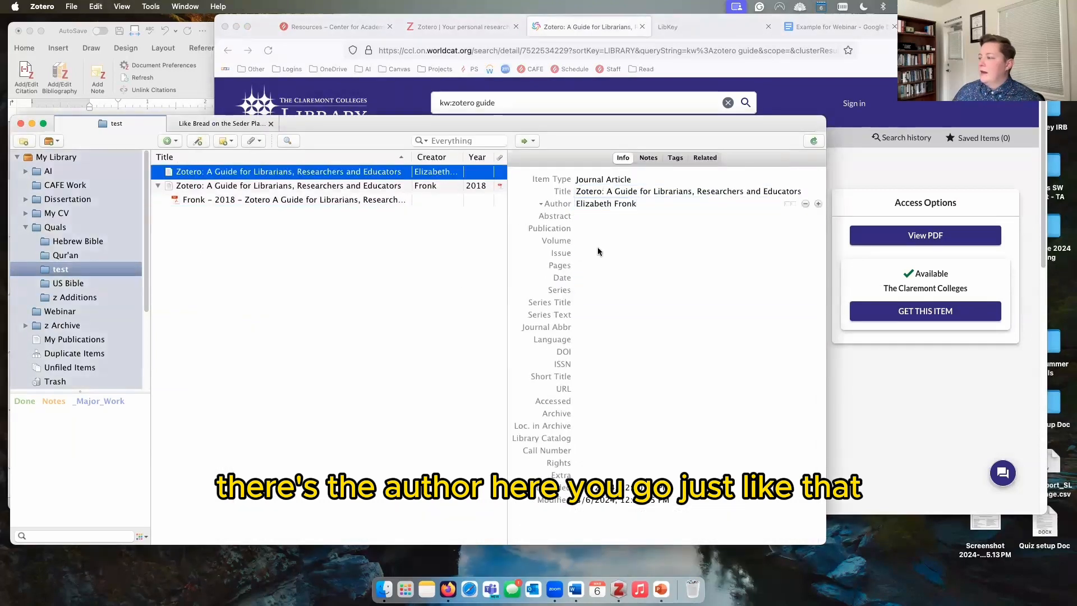
click(805, 204)
click(793, 203)
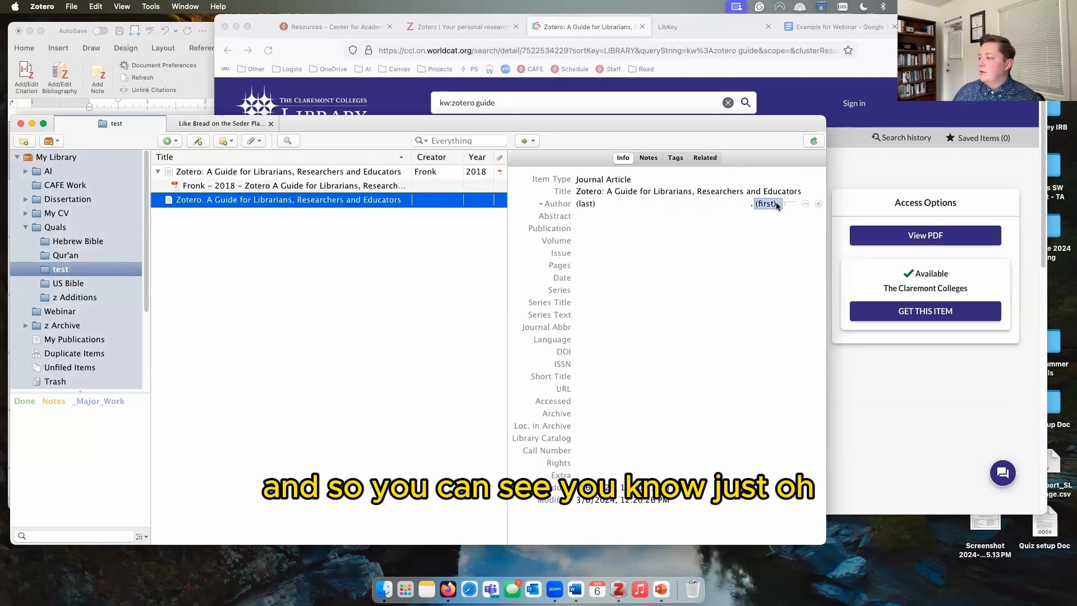
click(790, 204)
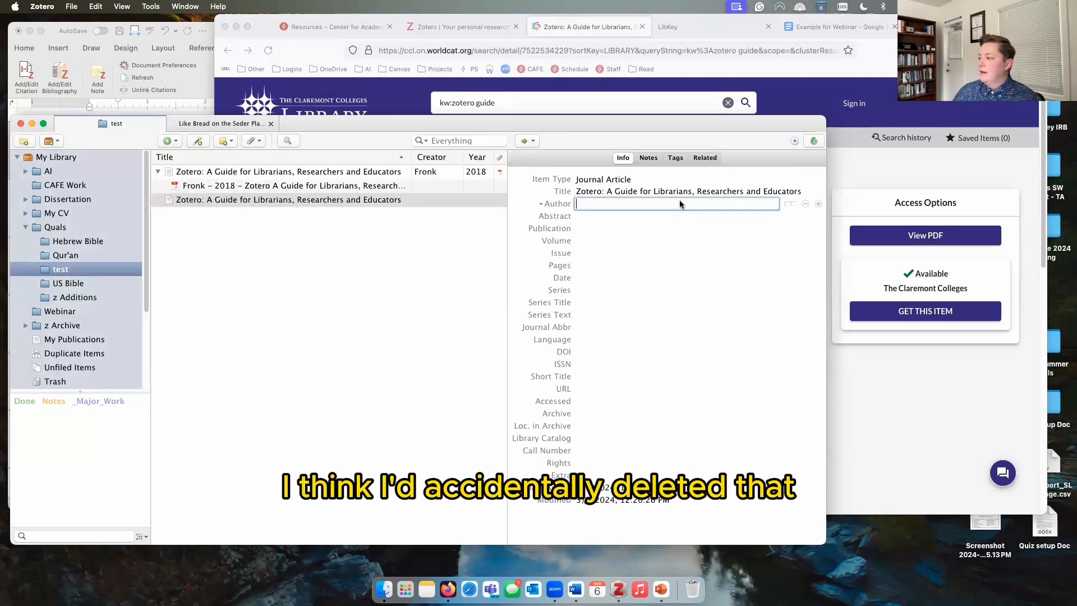
key(super+v)
key(Return)
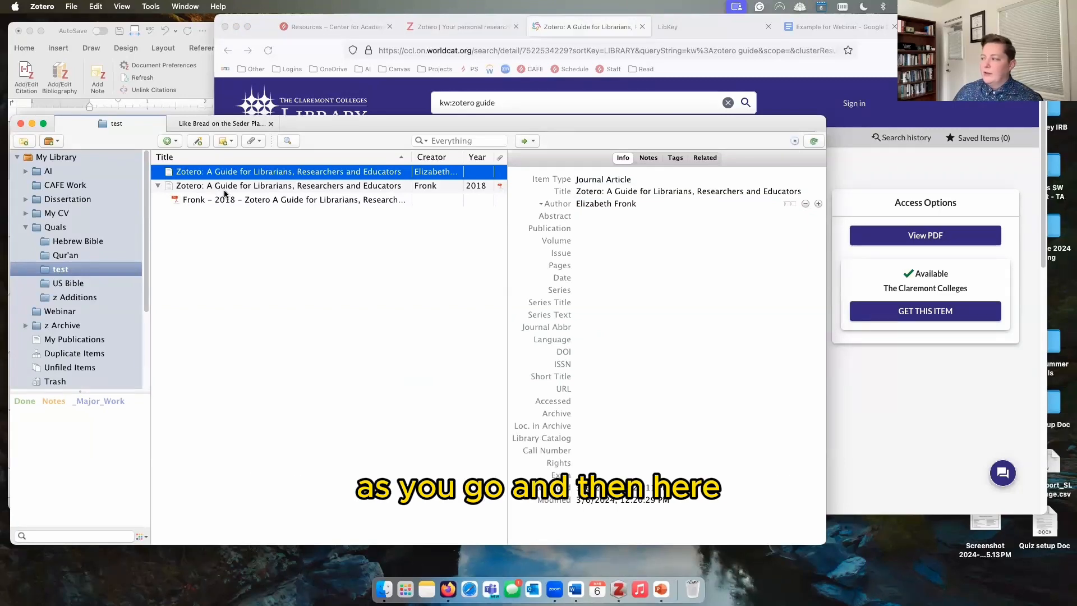
click(254, 142)
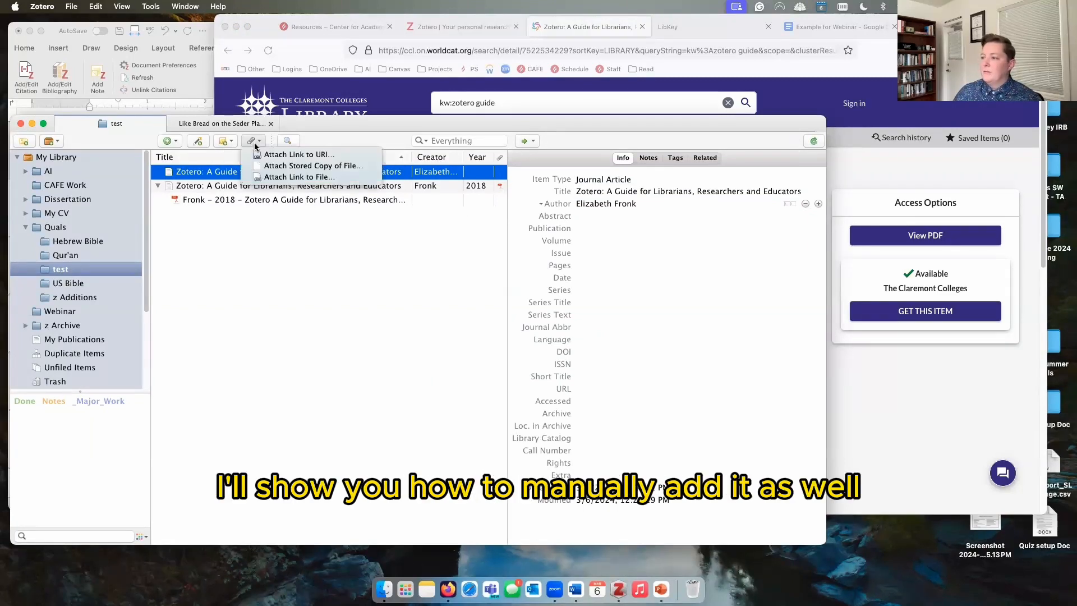
Step: Attach a stored copy of the downloaded guide PDF to the new item
click(263, 166)
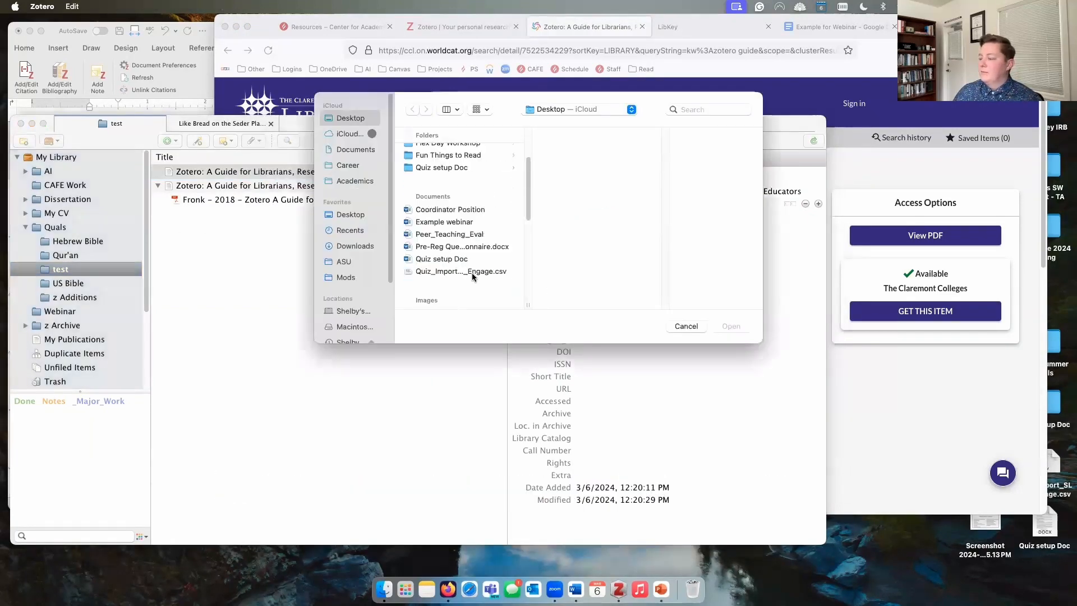
scroll(472, 276, down, 5)
click(464, 281)
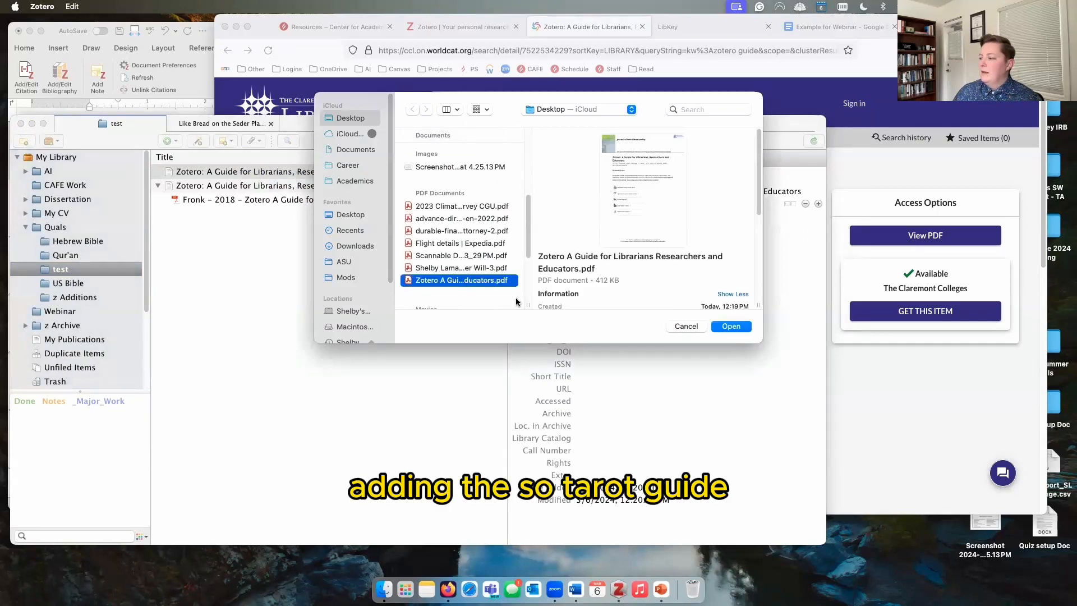
click(731, 327)
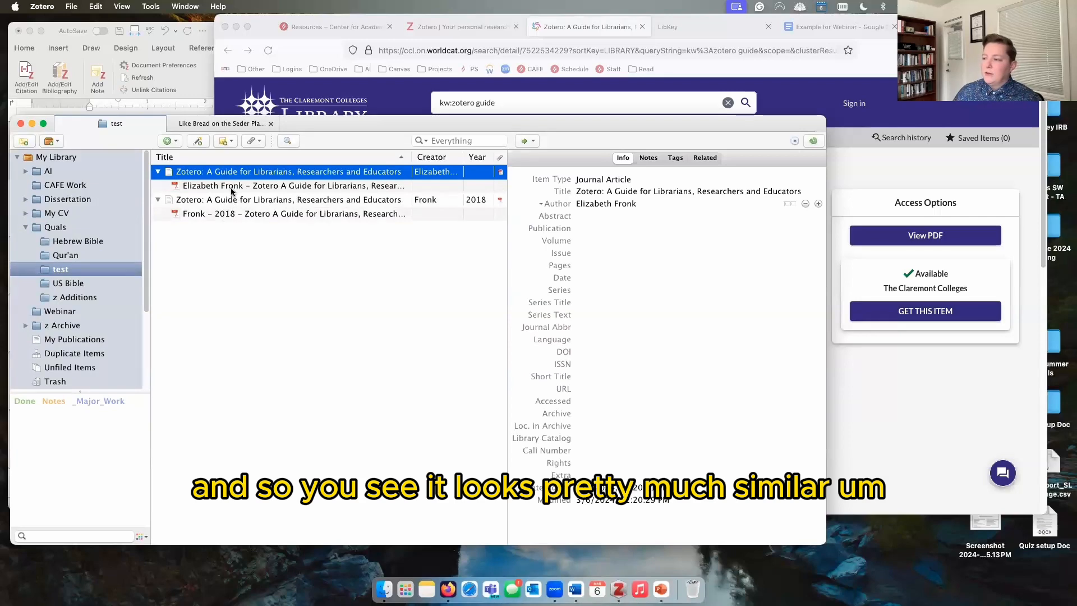
Step: Check the new PDF attachment and split the author into last and first names
click(233, 185)
click(235, 174)
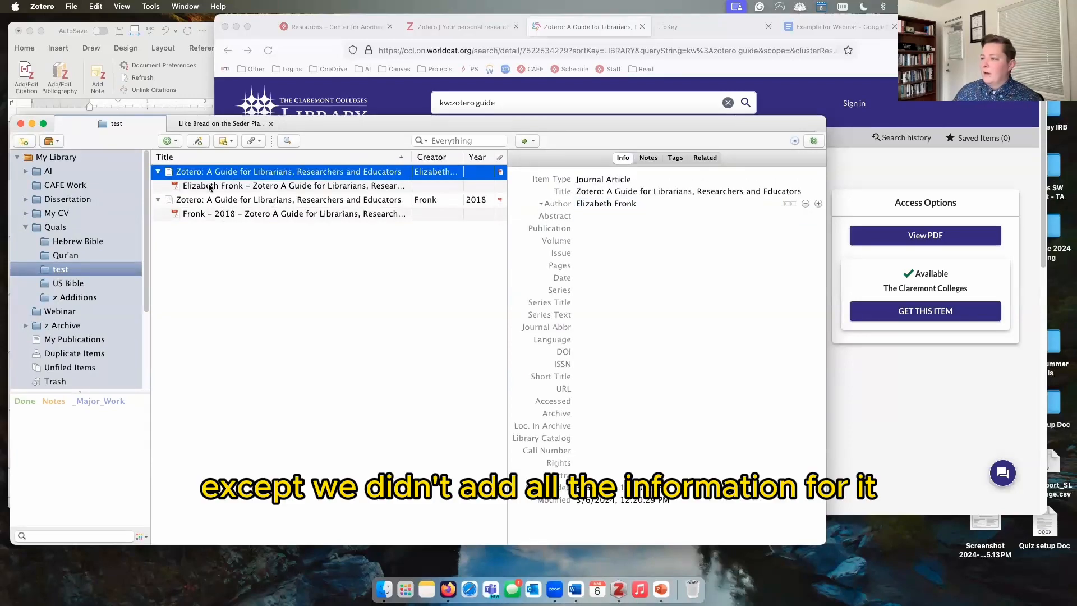
click(789, 203)
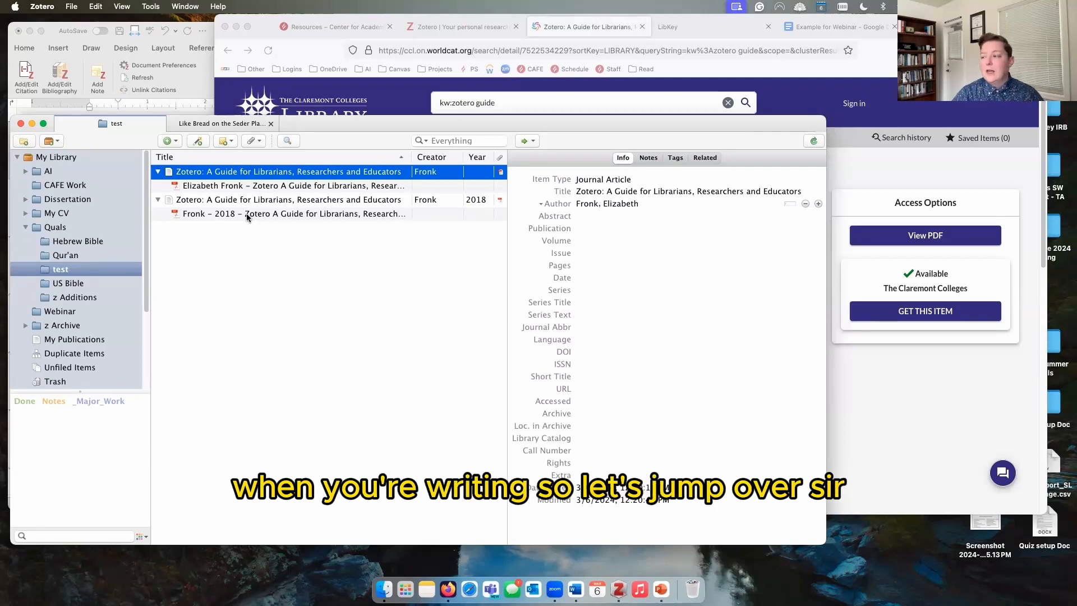
click(201, 91)
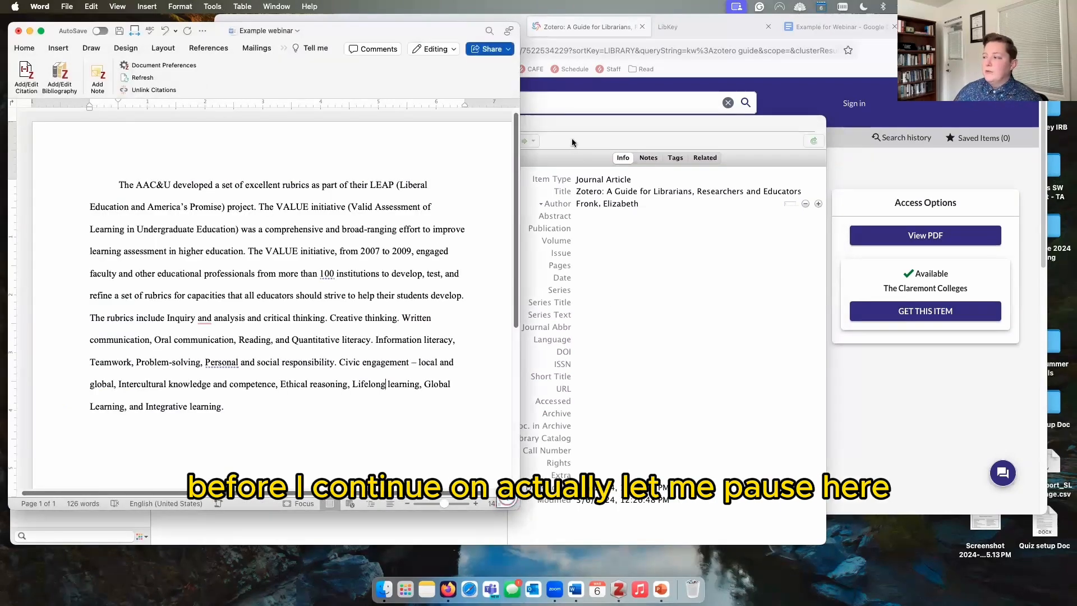
Step: Bring the Zotero library showing the test collection's two guide items in front of Word
click(571, 138)
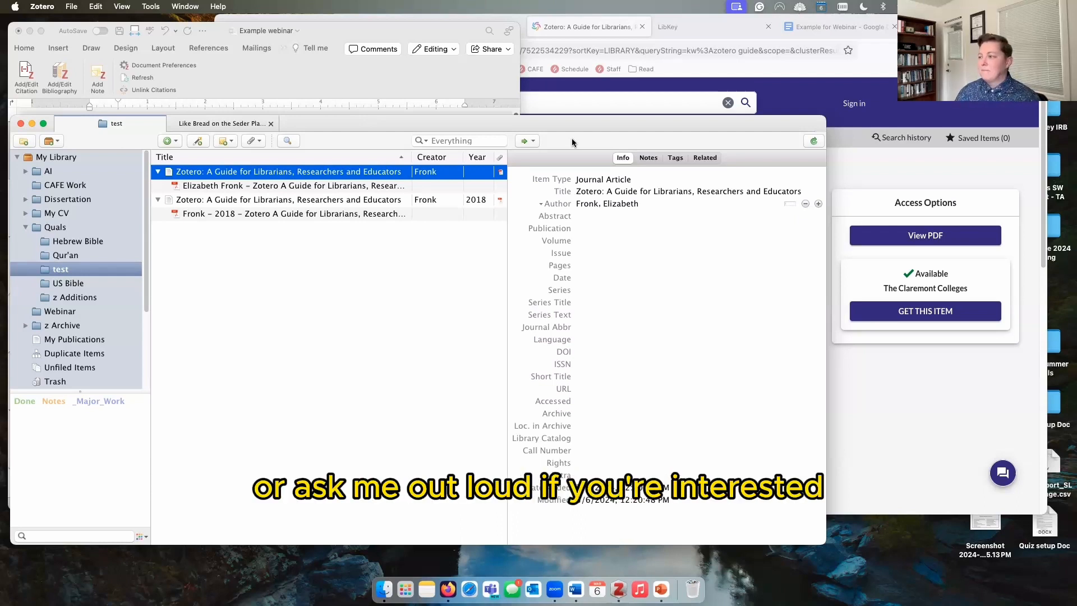
Step: Bring the Example webinar document with the AAC&U rubrics paragraph back in front of Zotero
click(398, 82)
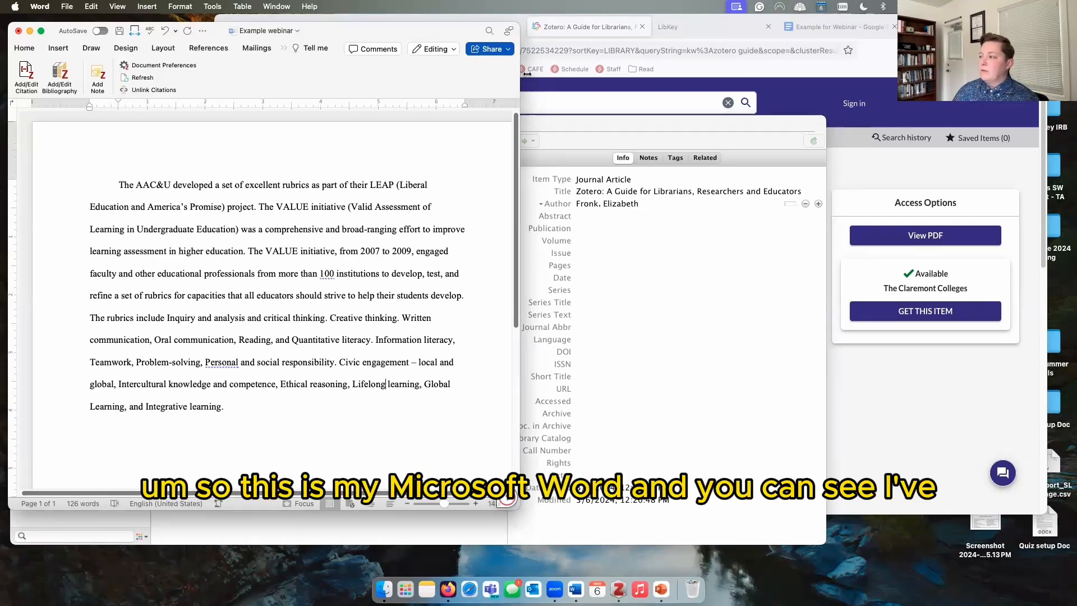
Step: Widen the Word window and place the cursor after 'learning.' at the paragraph's end
drag(520, 75, 771, 76)
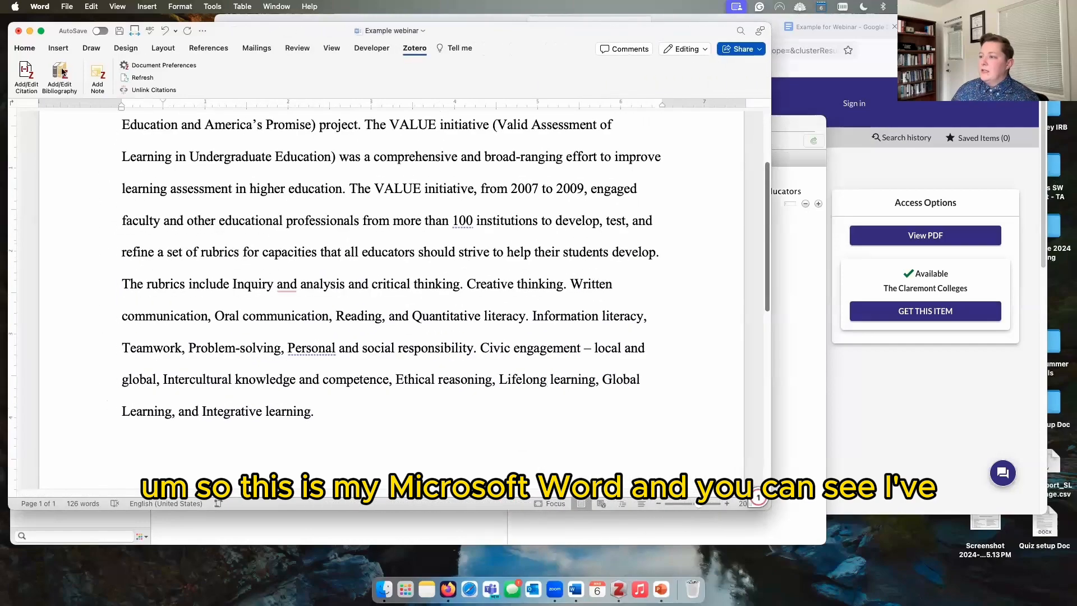
click(24, 48)
scroll(225, 279, up, 3)
scroll(225, 278, down, 3)
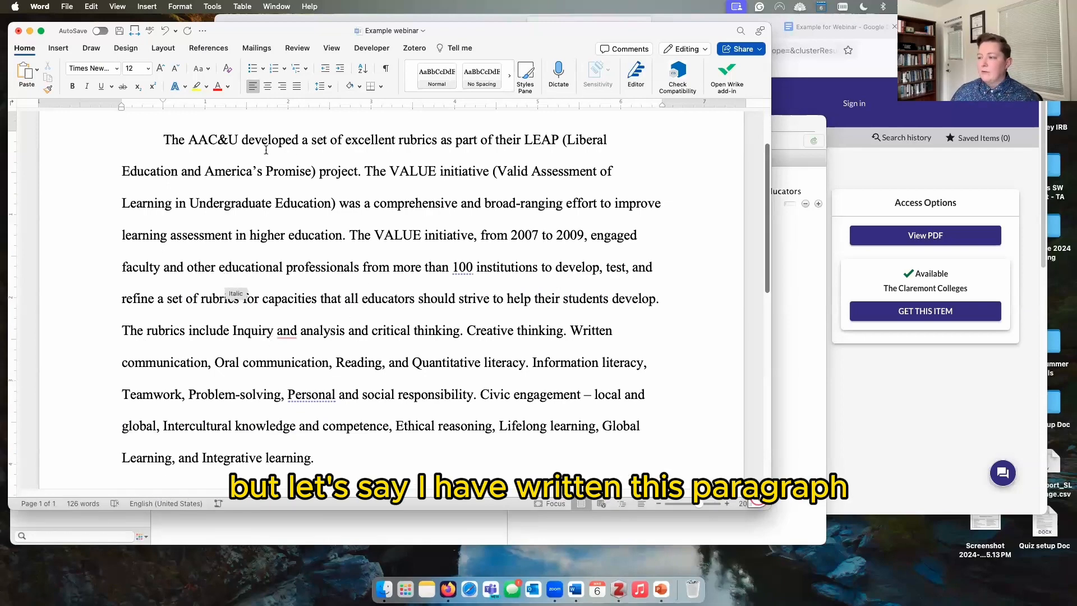
click(328, 457)
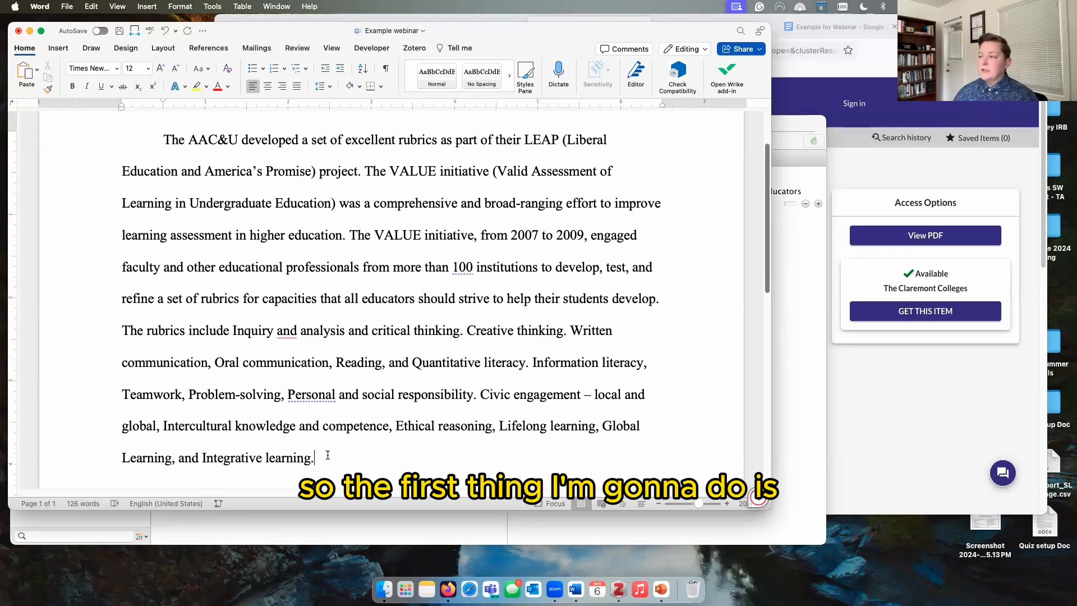
Step: Start a citation there with Add/Edit Citation on the Zotero ribbon tab
click(418, 50)
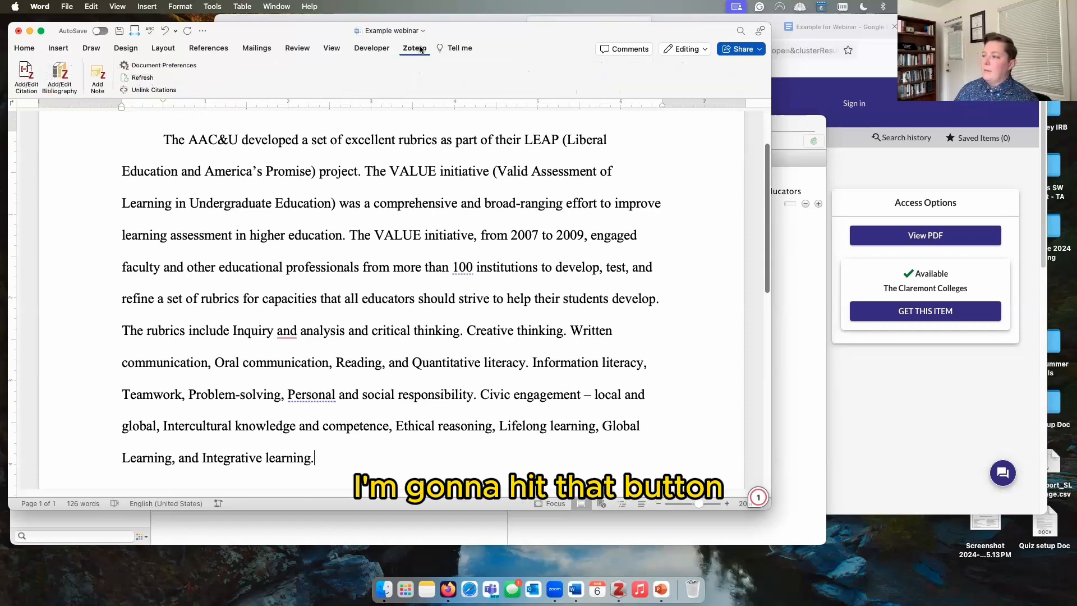
click(126, 49)
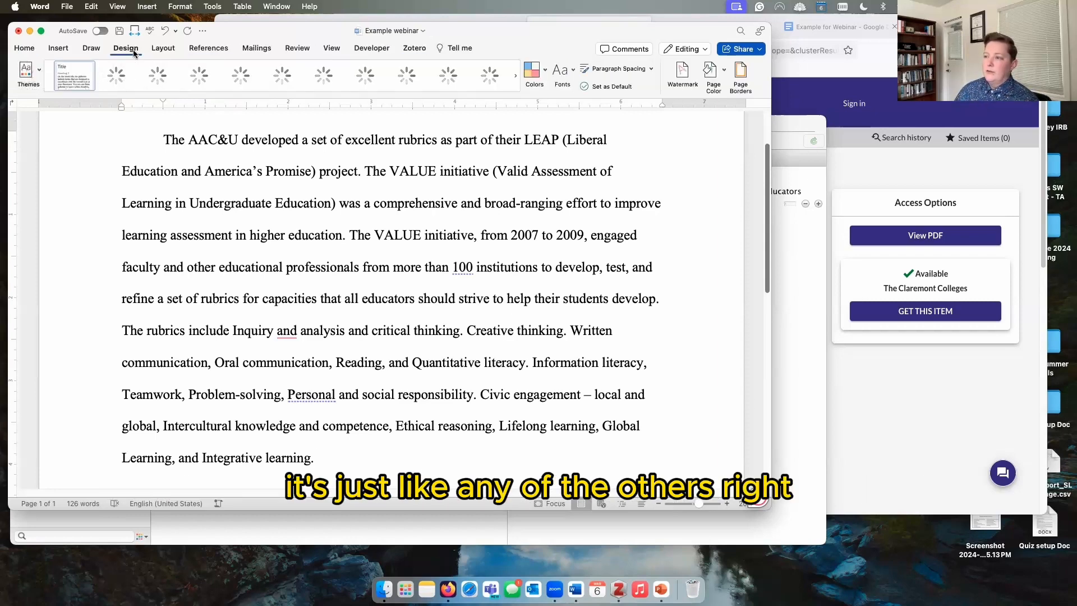
click(407, 48)
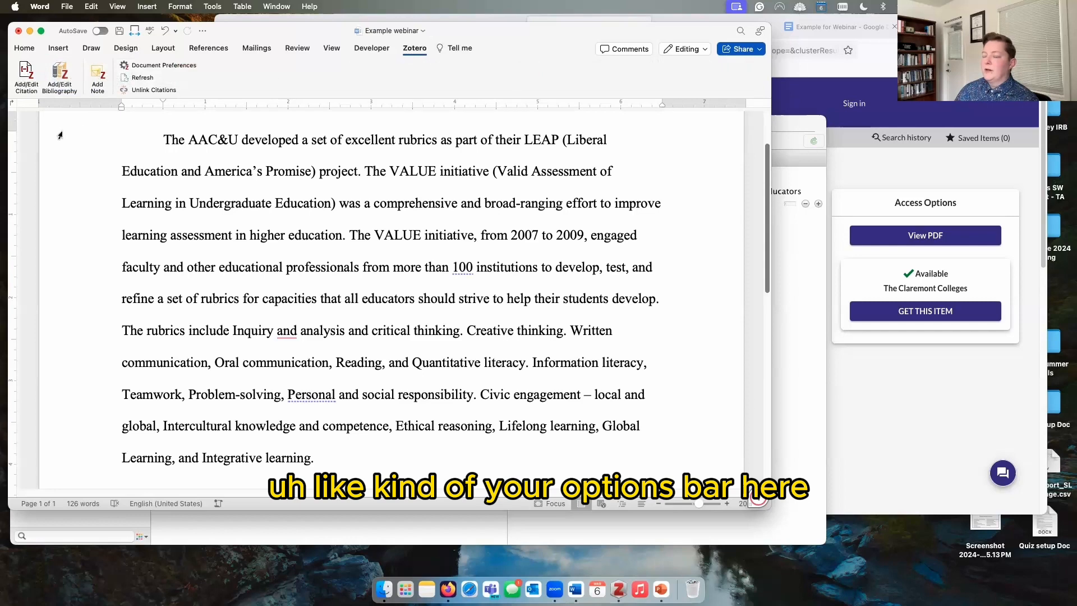
click(27, 69)
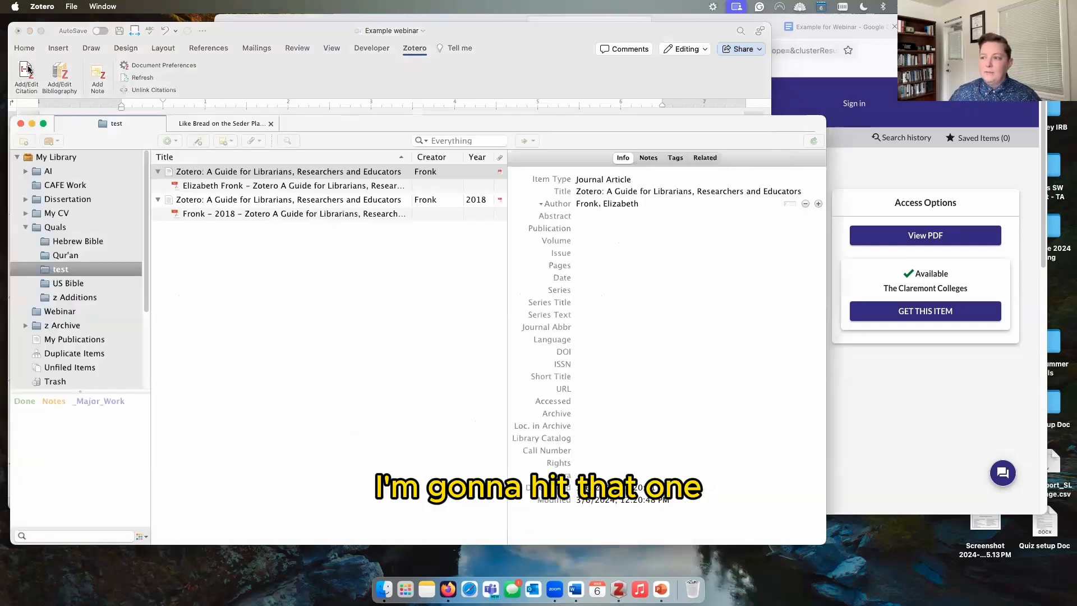
Step: Confirm APA 7th edition as the citation style in Zotero Document Preferences
drag(183, 163, 541, 78)
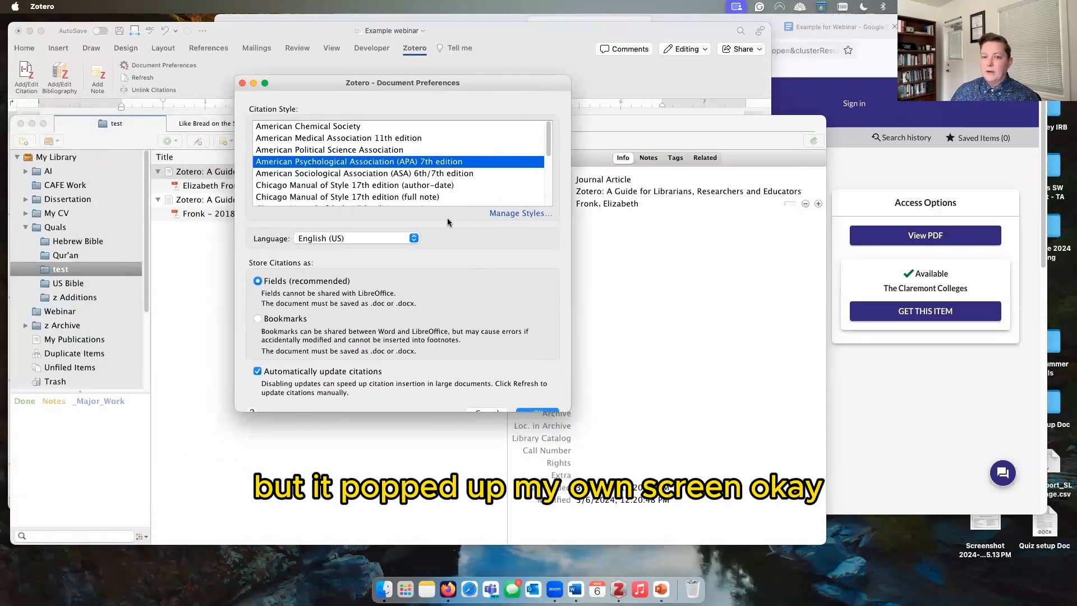
drag(568, 411, 569, 436)
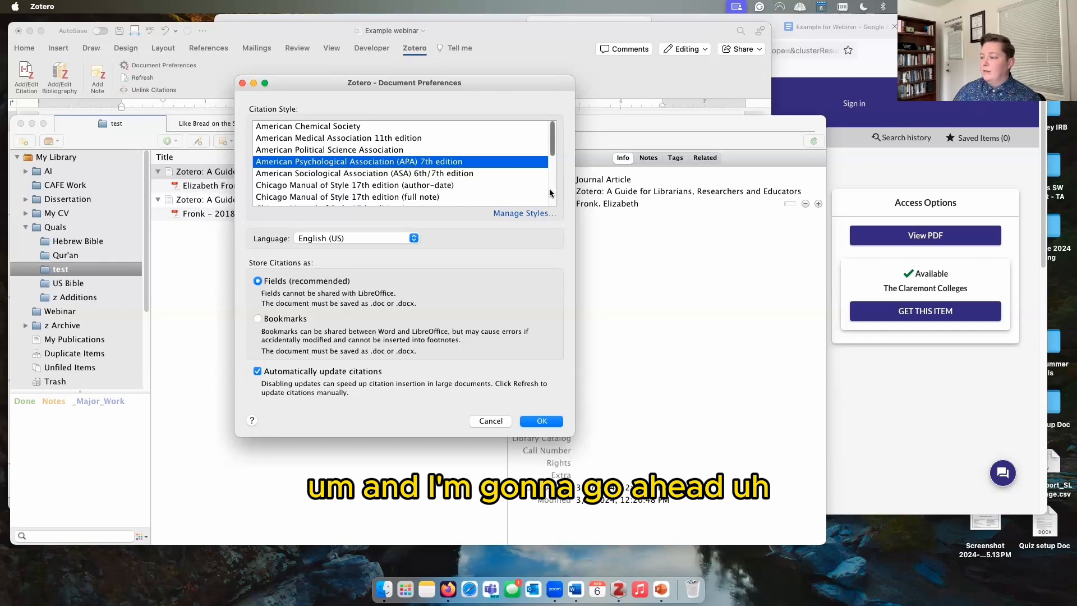
click(534, 420)
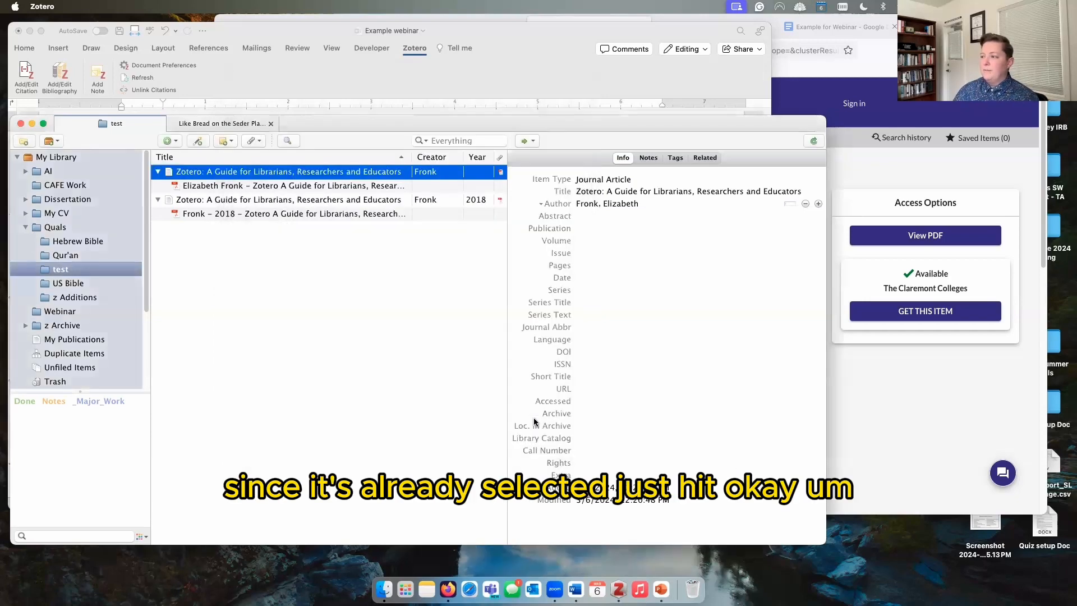
click(502, 66)
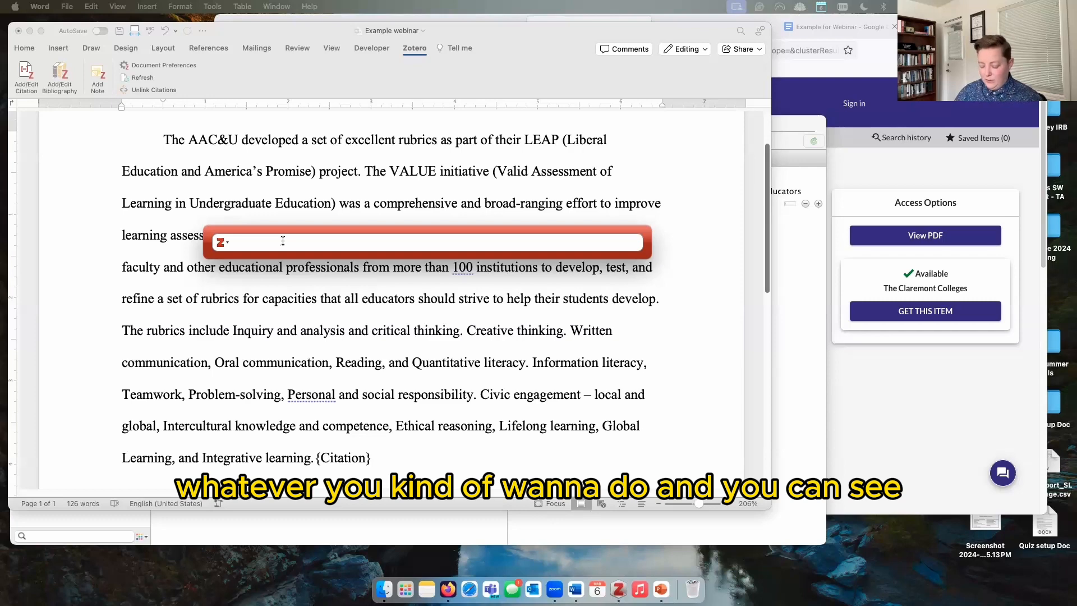
Step: Insert a citation to the 2018 Fronk Zotero guide, found by searching 'zotero'
text(zotero)
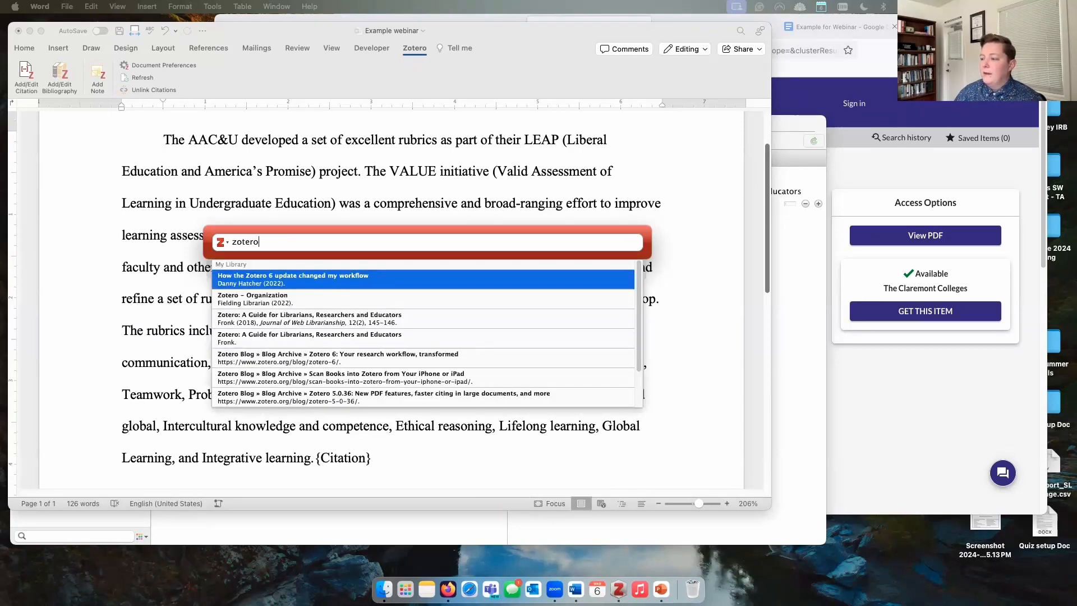
click(261, 322)
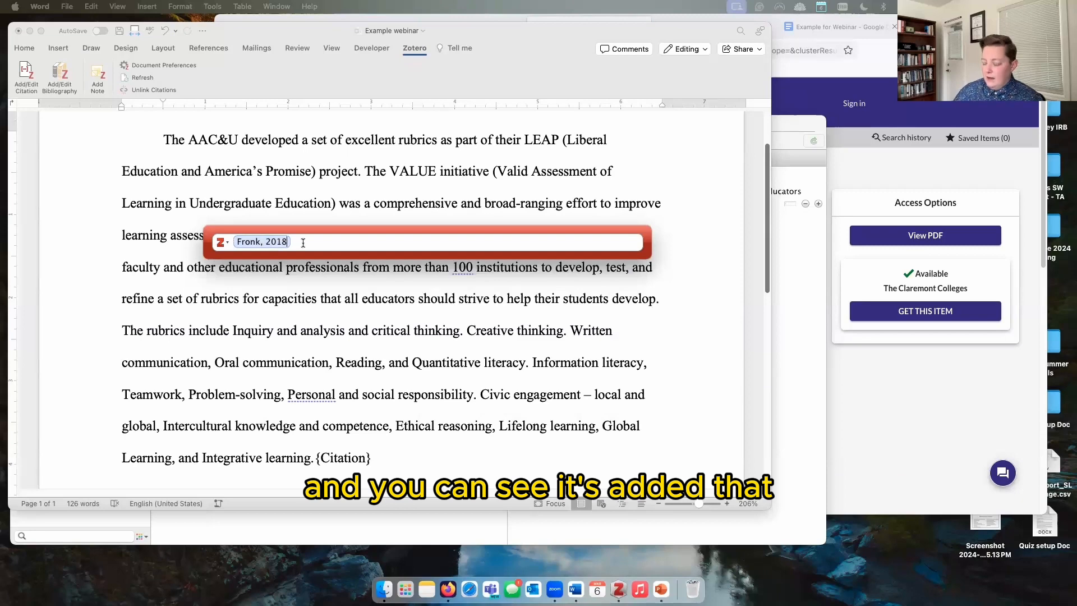
key(Return)
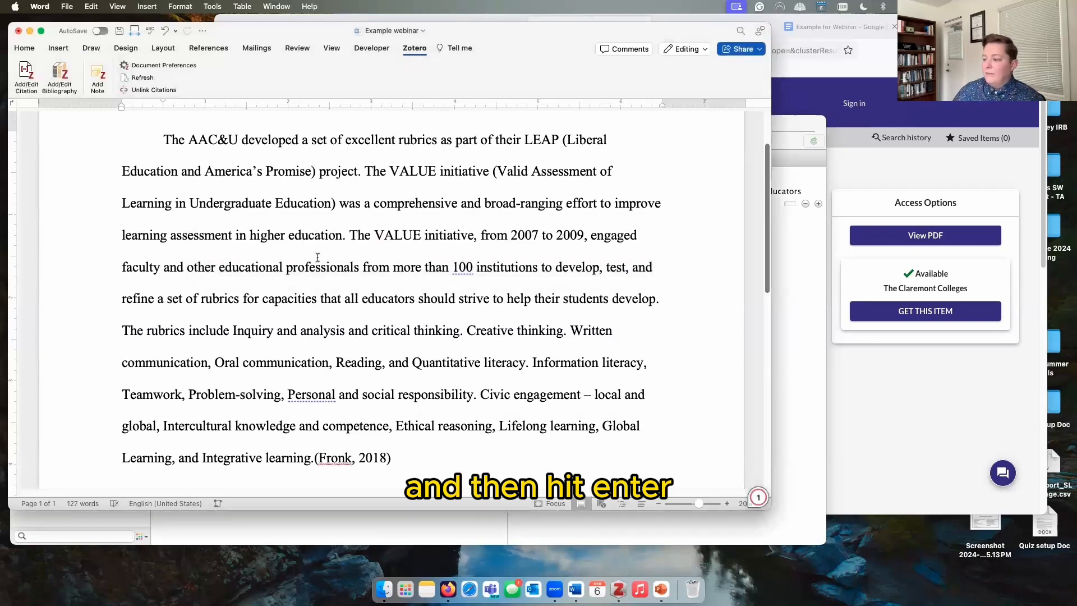
Step: Add a period after the (Fronk, 2018) citation, then move to after 'critical thinking.'
click(313, 461)
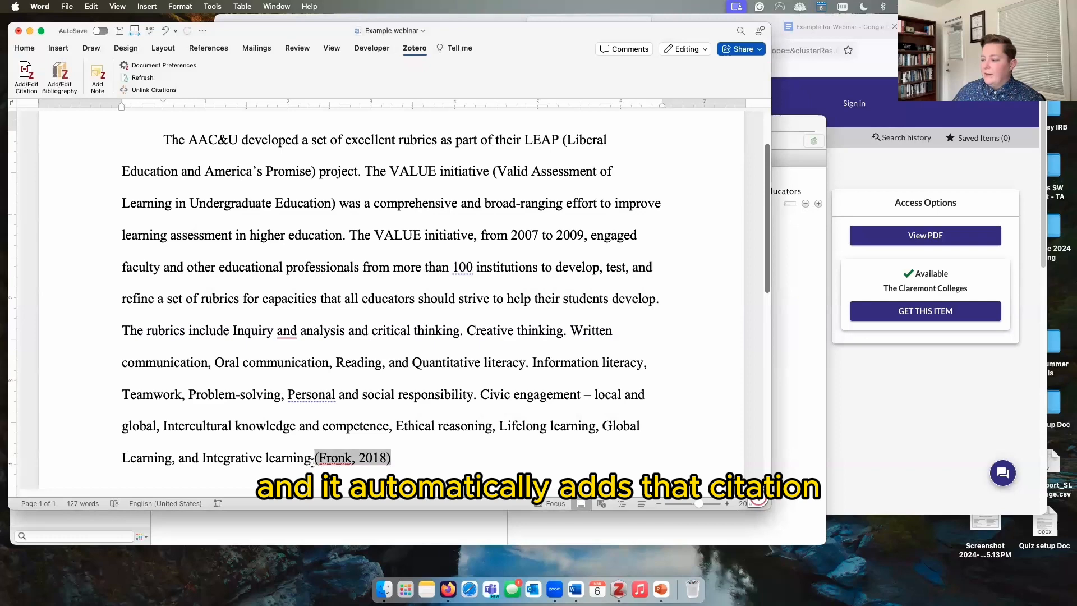
click(420, 458)
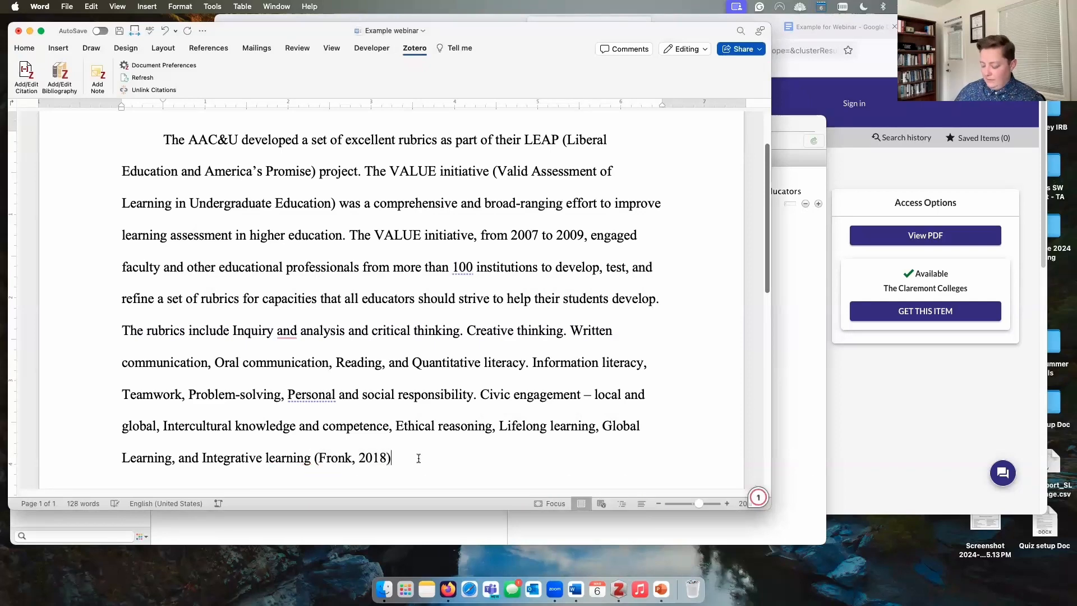
text(.)
click(367, 465)
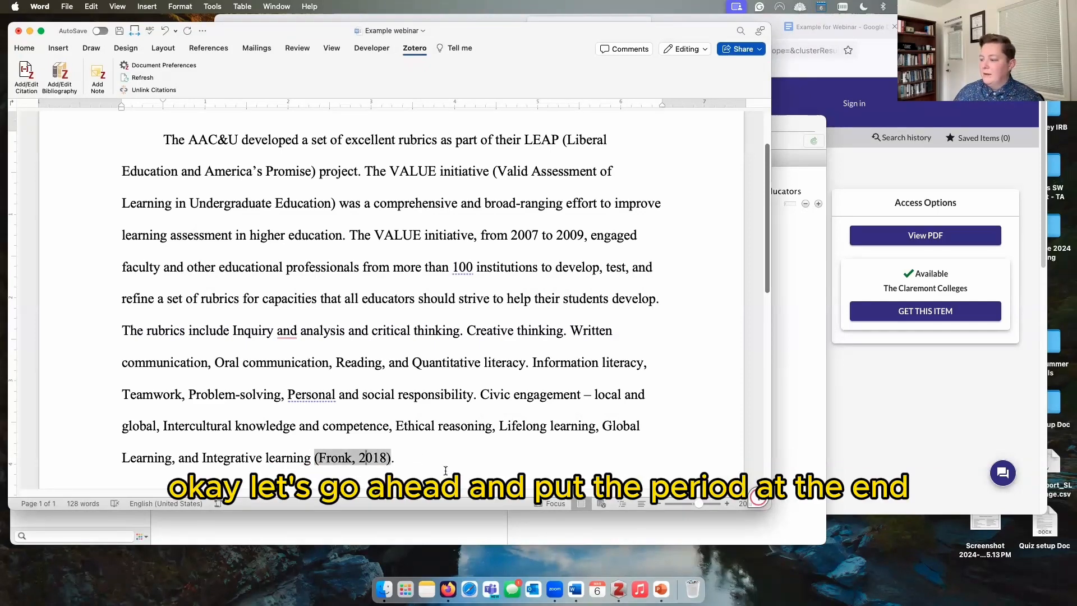
scroll(446, 467, down, 2)
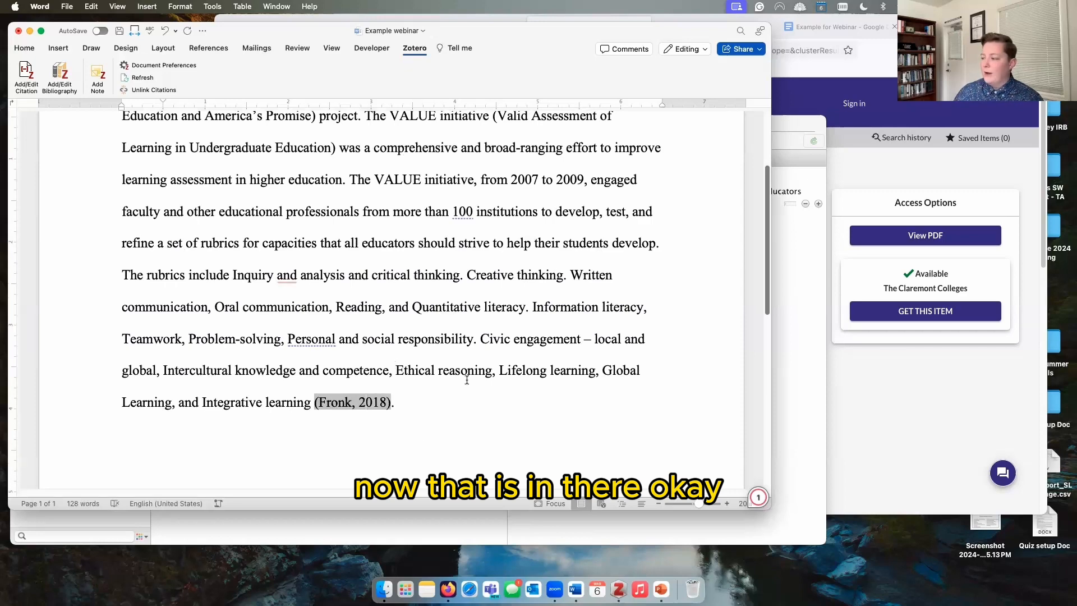
click(463, 275)
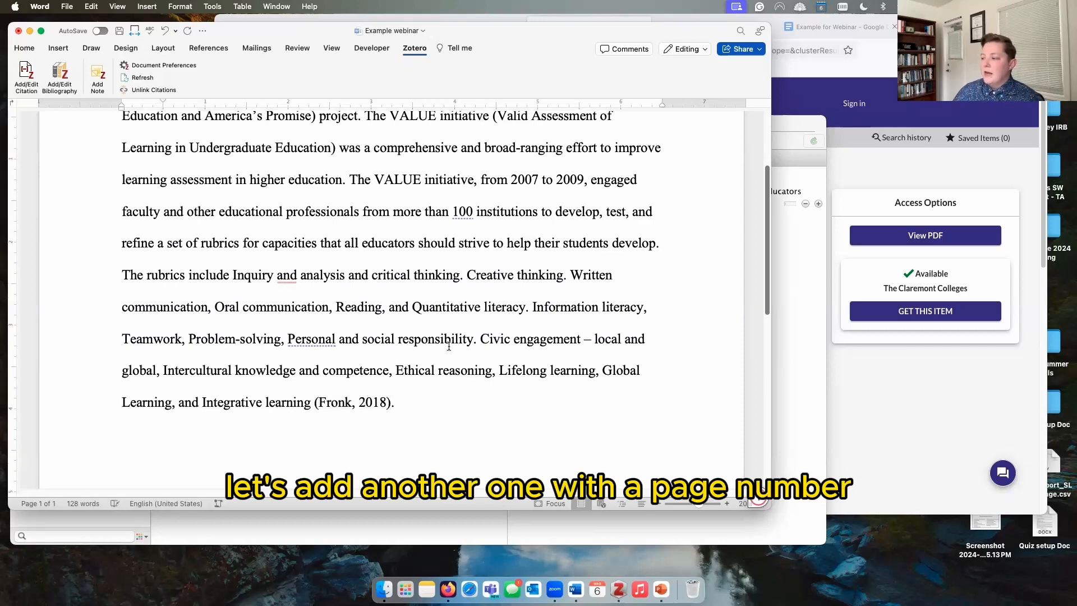
Step: Cite the 2022 Zotero 6 workflow article with page 'p. 34' after 'critical thinking'
click(26, 72)
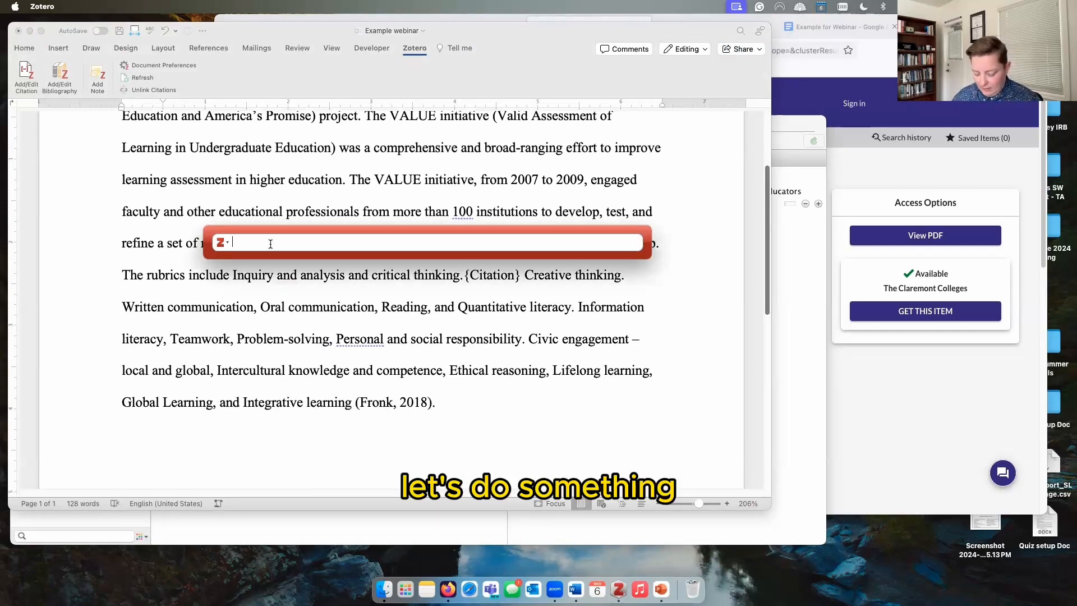
text(zotero)
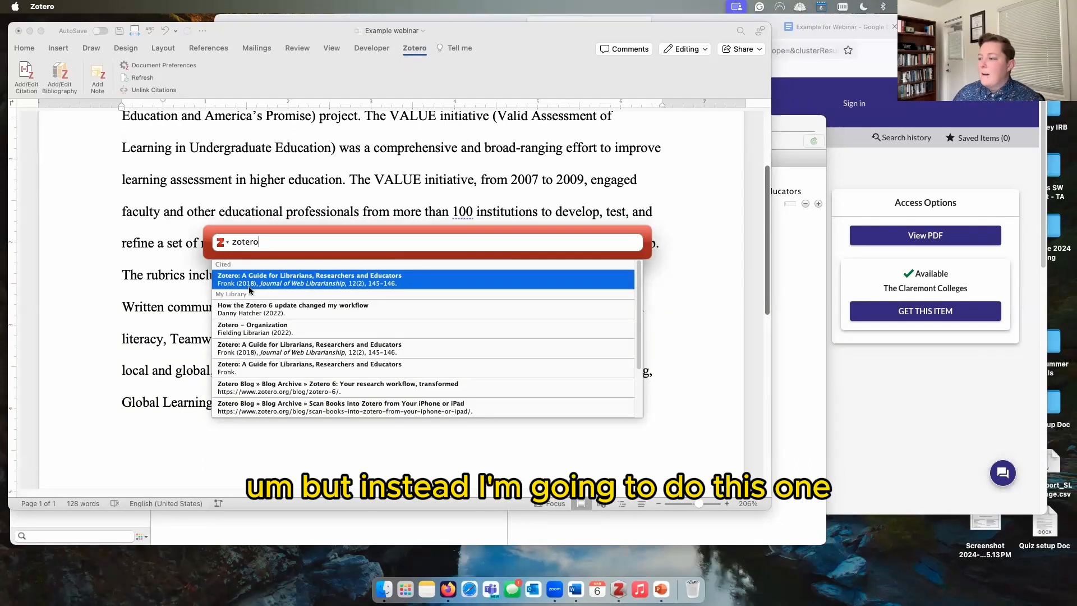
click(268, 313)
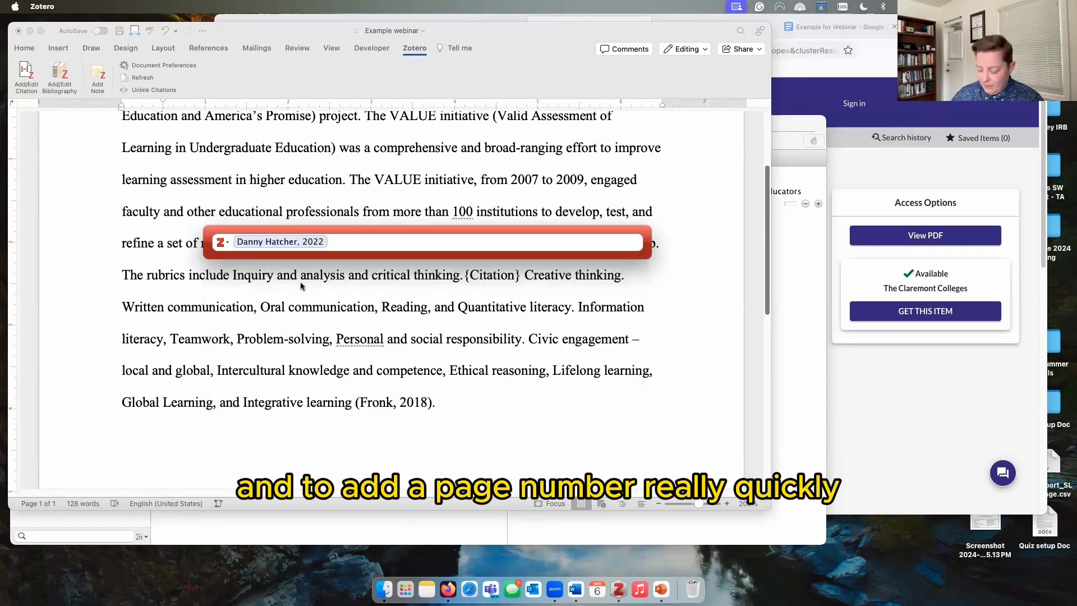
text(p)
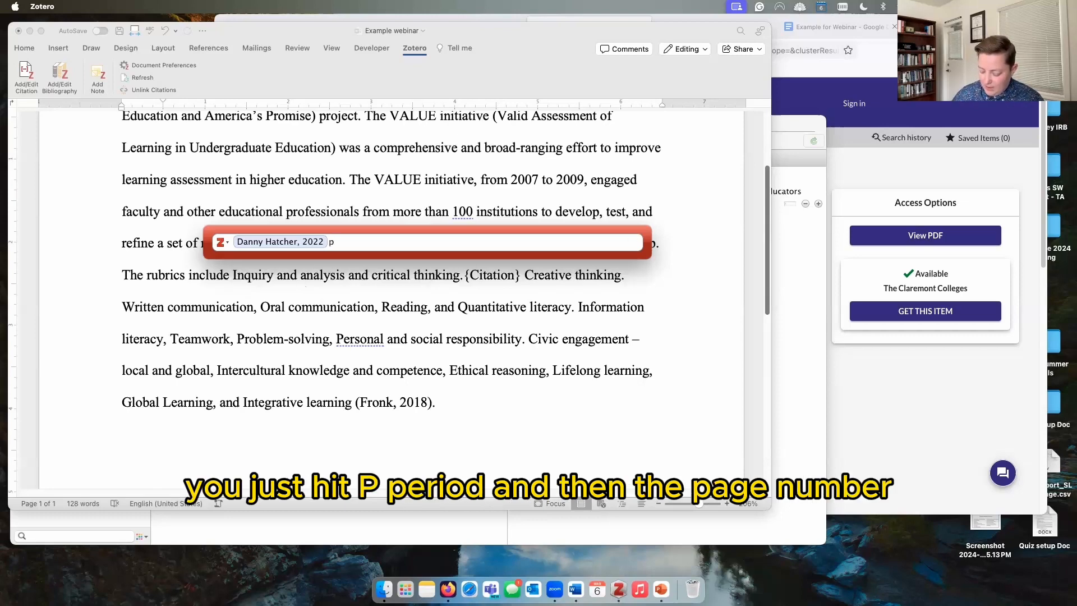
text(. 34)
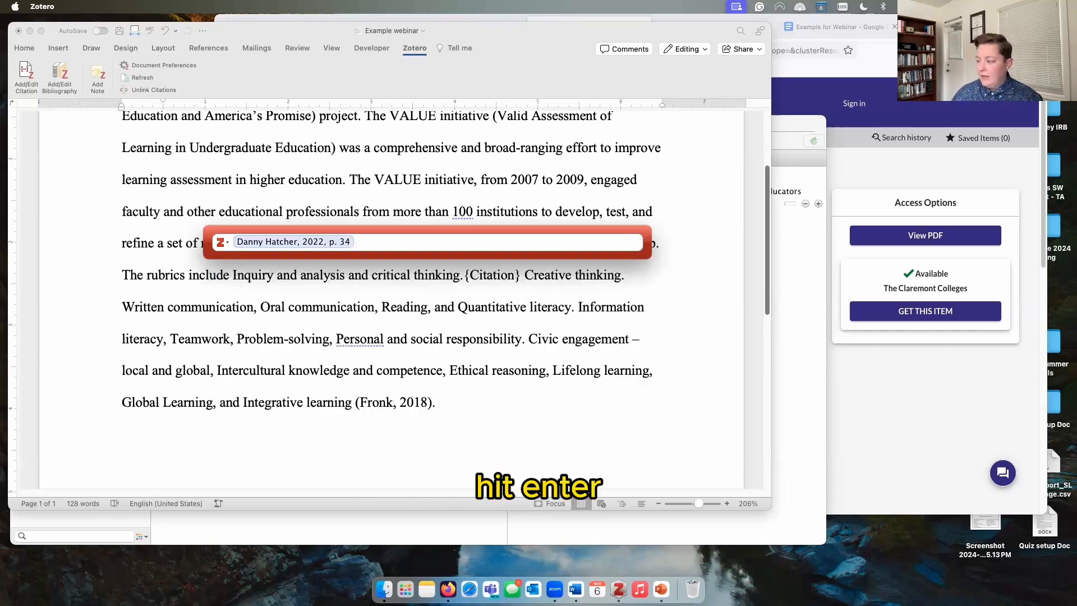
key(Return)
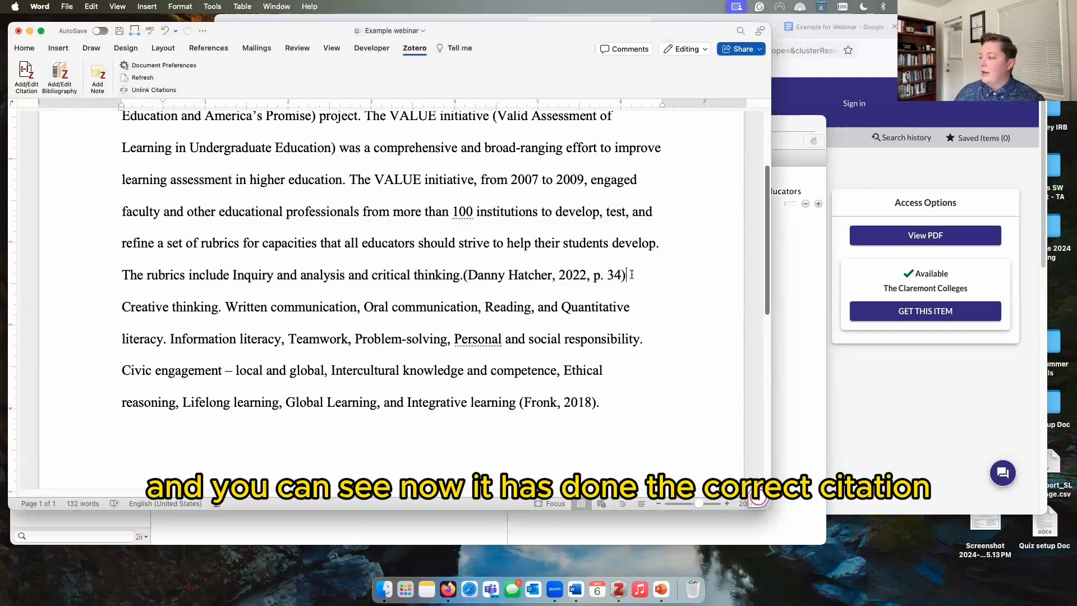
click(461, 276)
click(639, 273)
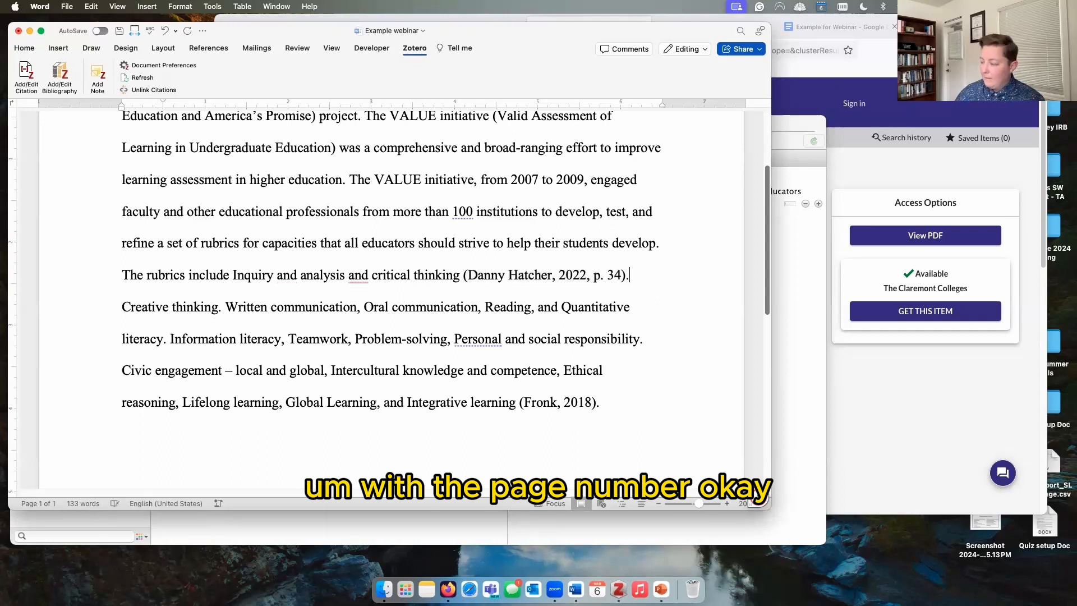
Step: Add an empty line below the paragraph, after its final citation
drag(644, 274, 478, 269)
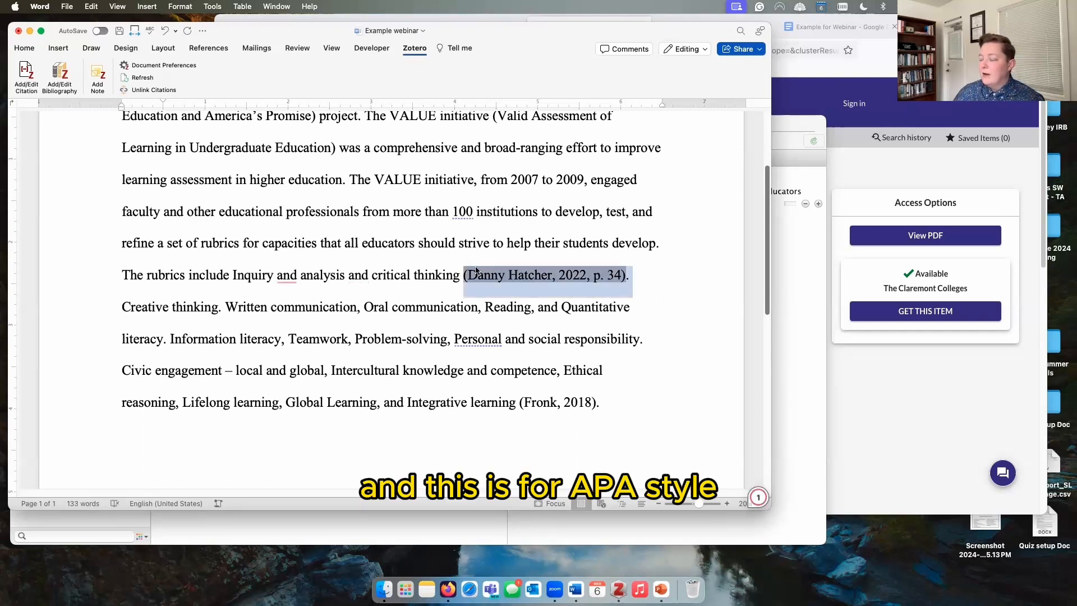
click(347, 278)
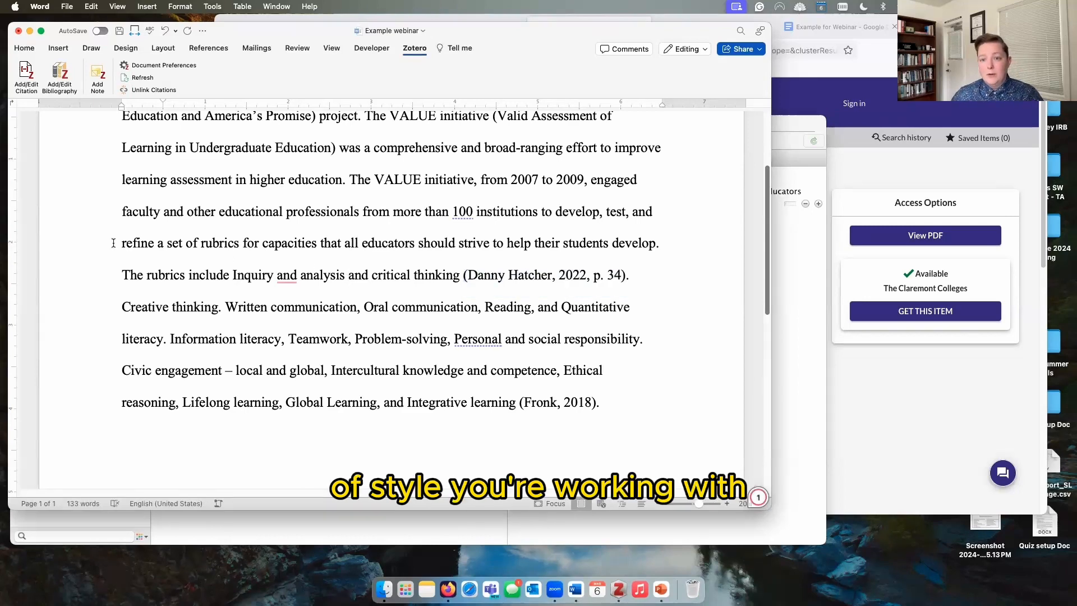
click(282, 256)
scroll(281, 256, down, 5)
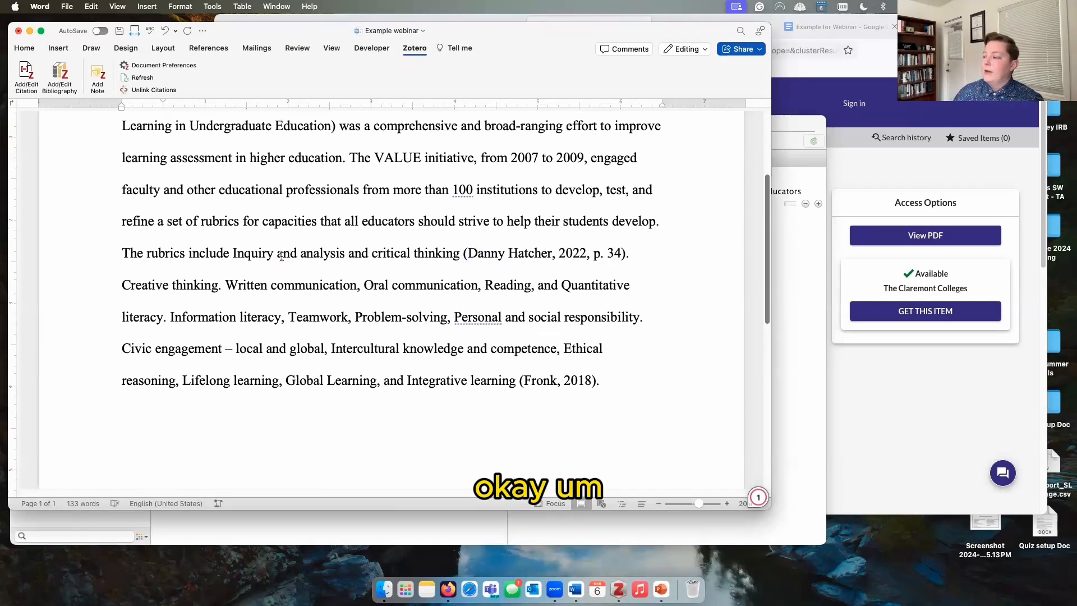
click(653, 261)
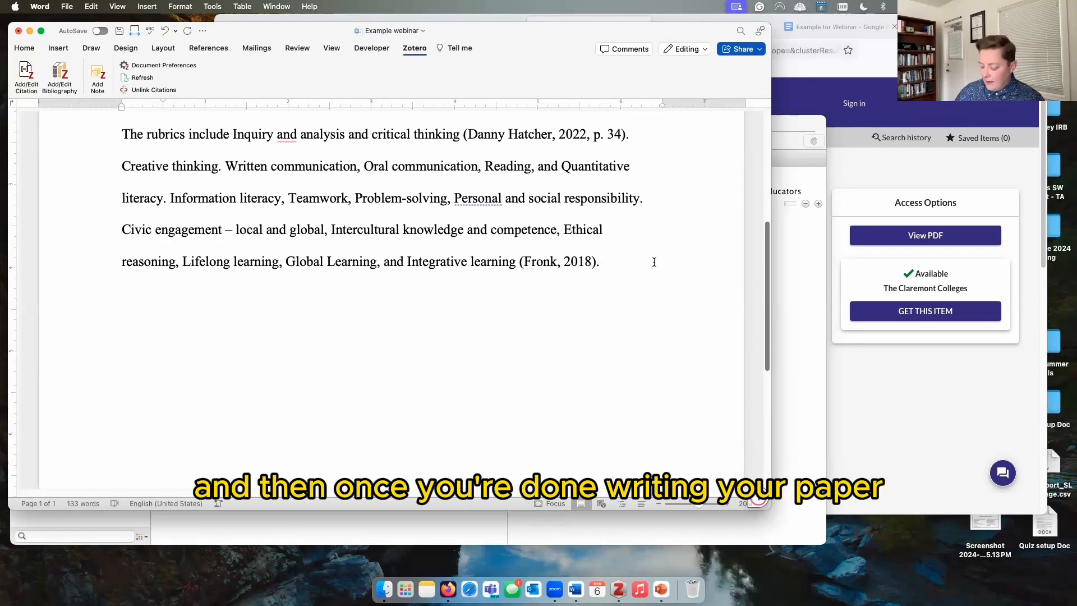
key(Return)
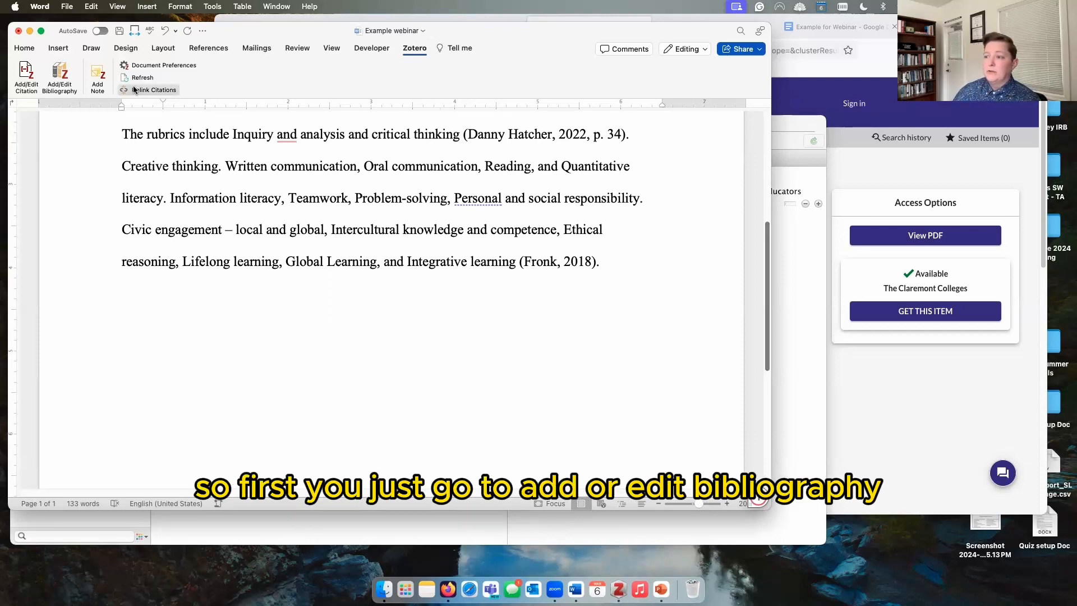
Step: Insert a Zotero bibliography of the two cited sources, with a blank line above it
click(56, 77)
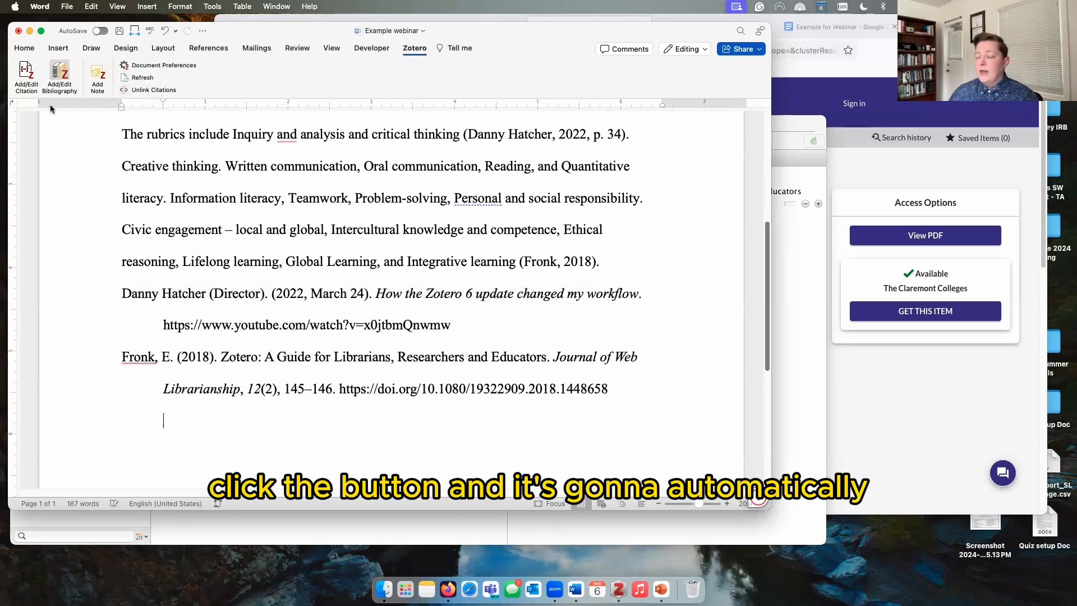
click(123, 292)
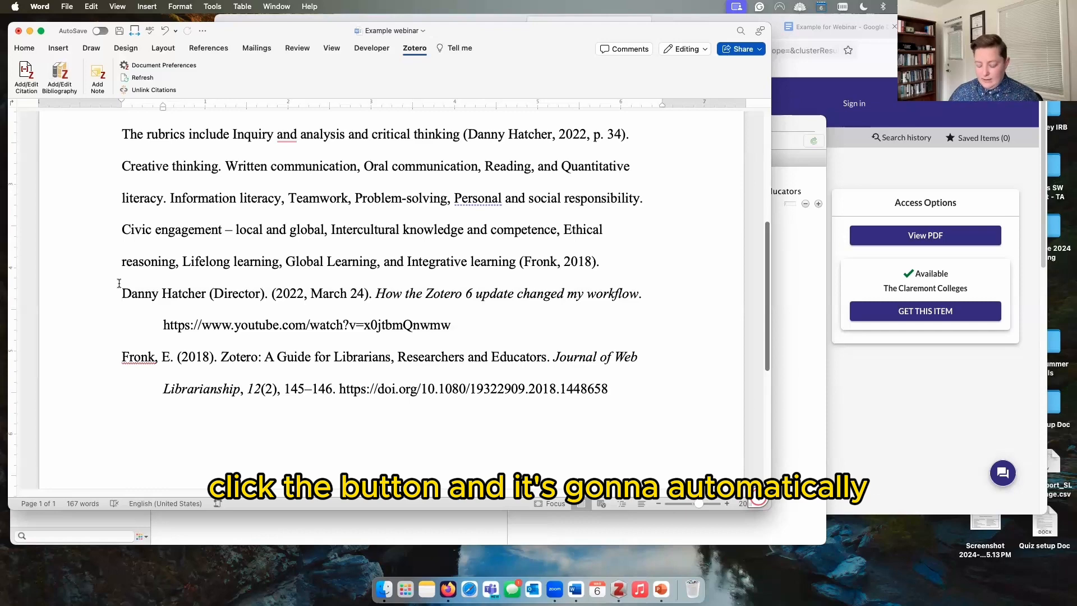
key(Return)
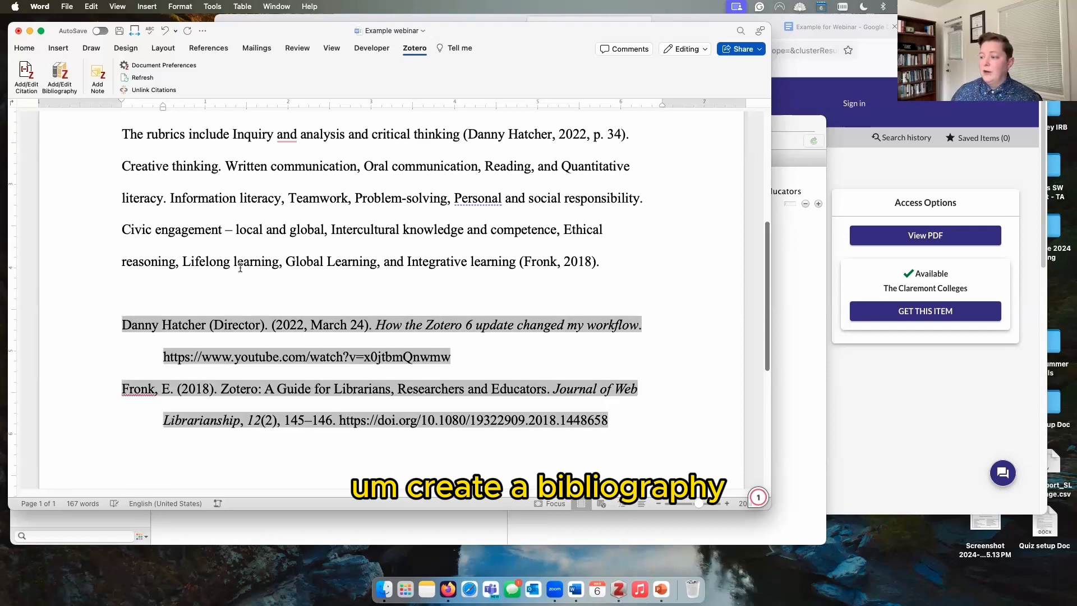
click(240, 267)
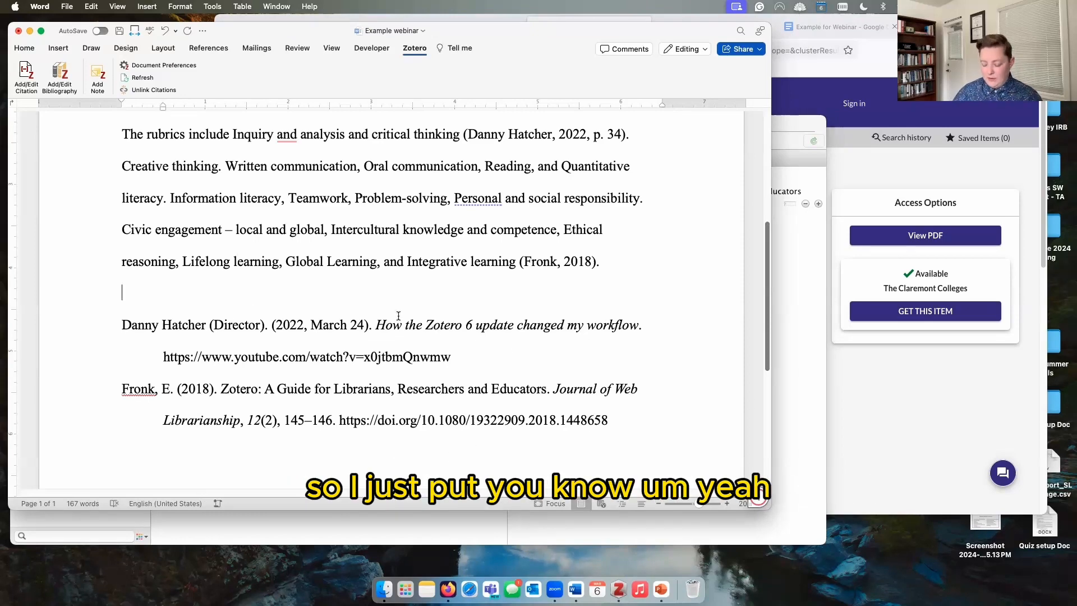
Step: Type a centred 'References' heading on the blank line
text(R)
key(BackSpace)
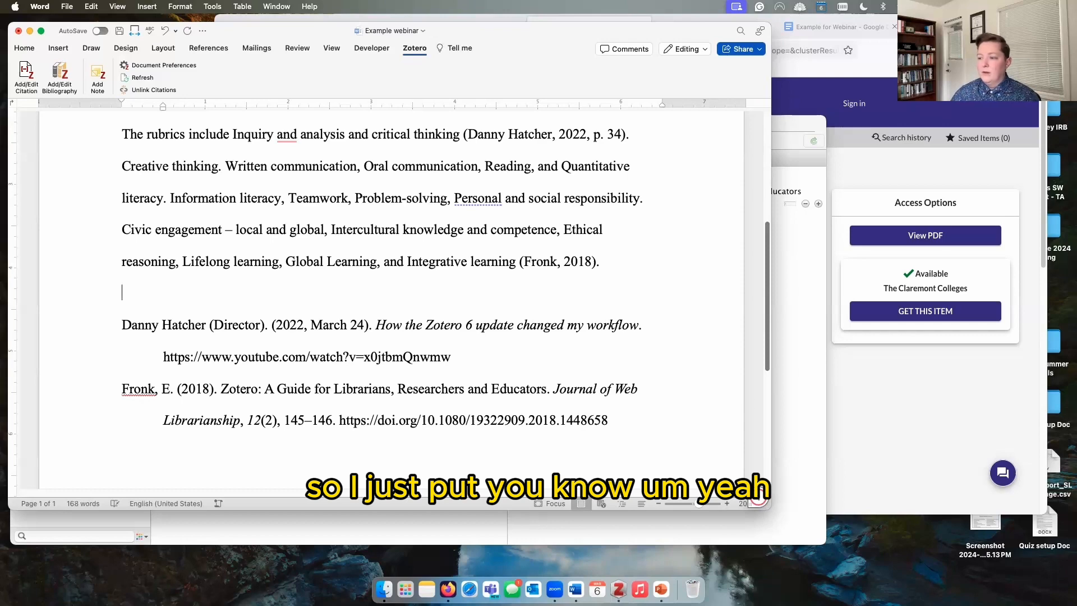
text(Resource)
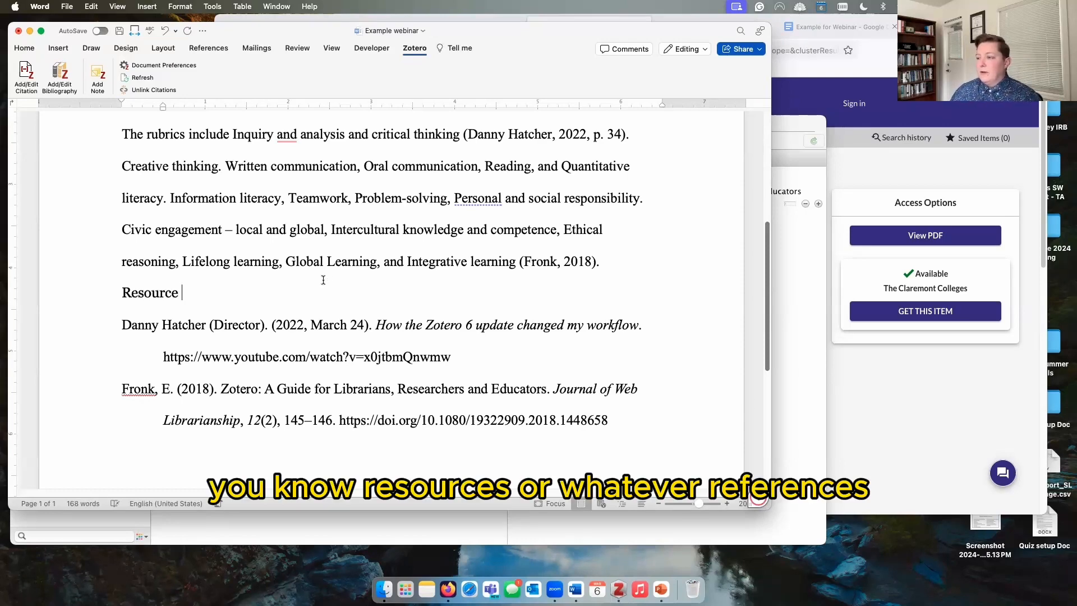
double_click(151, 293)
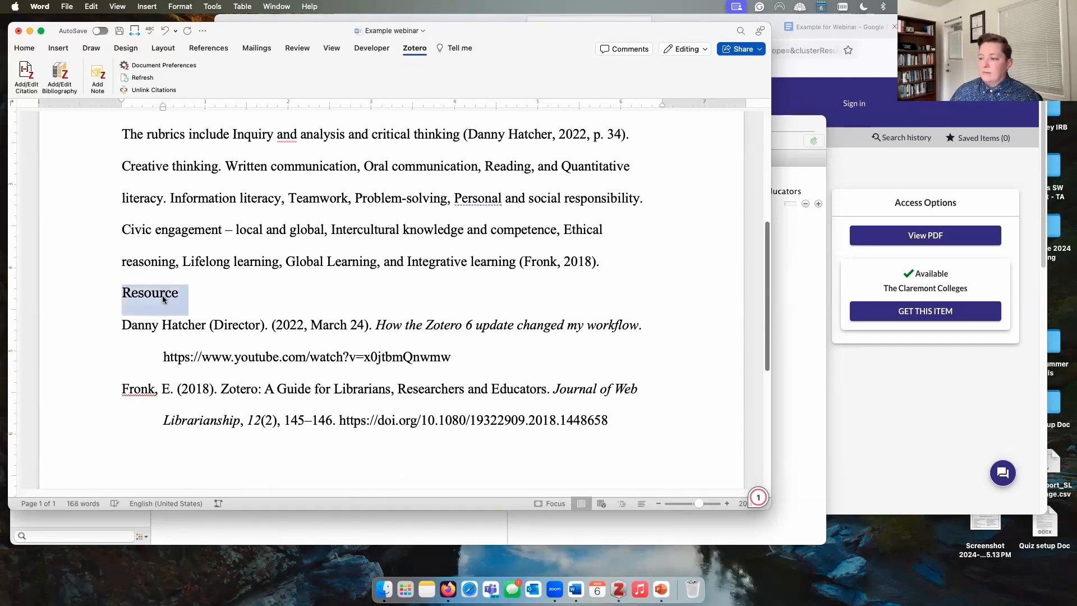
text(References)
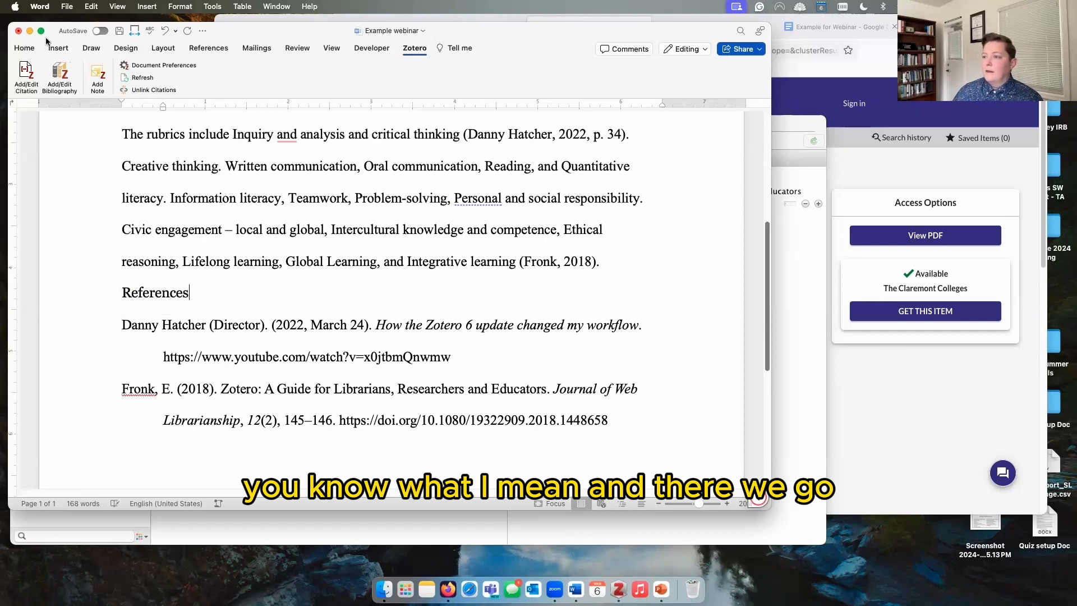
click(25, 48)
click(269, 86)
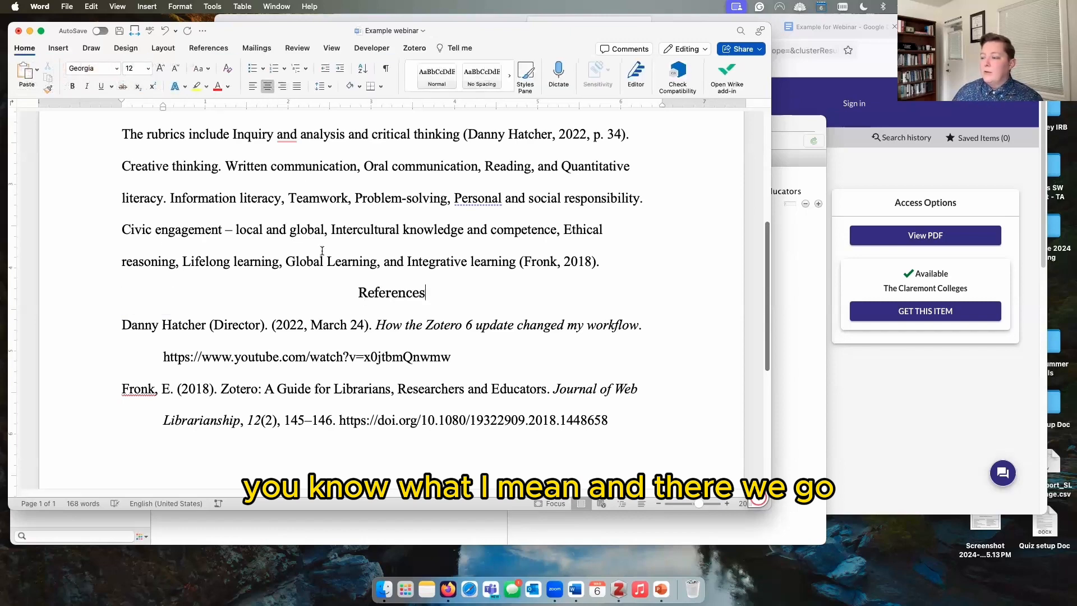
Step: Delete both inserted bibliography entries below the References heading
drag(91, 326, 106, 428)
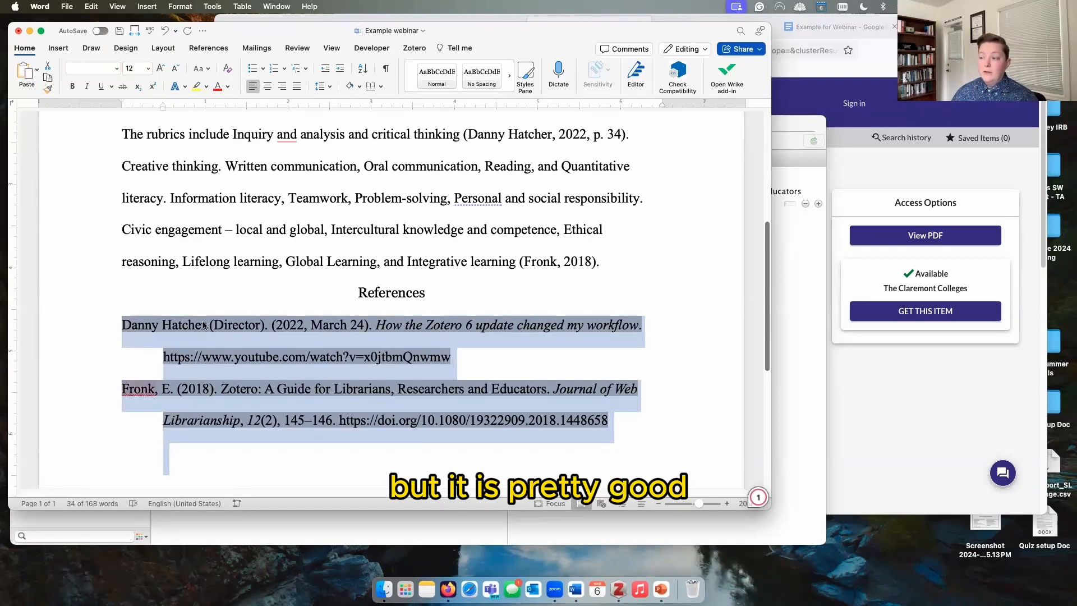
click(241, 293)
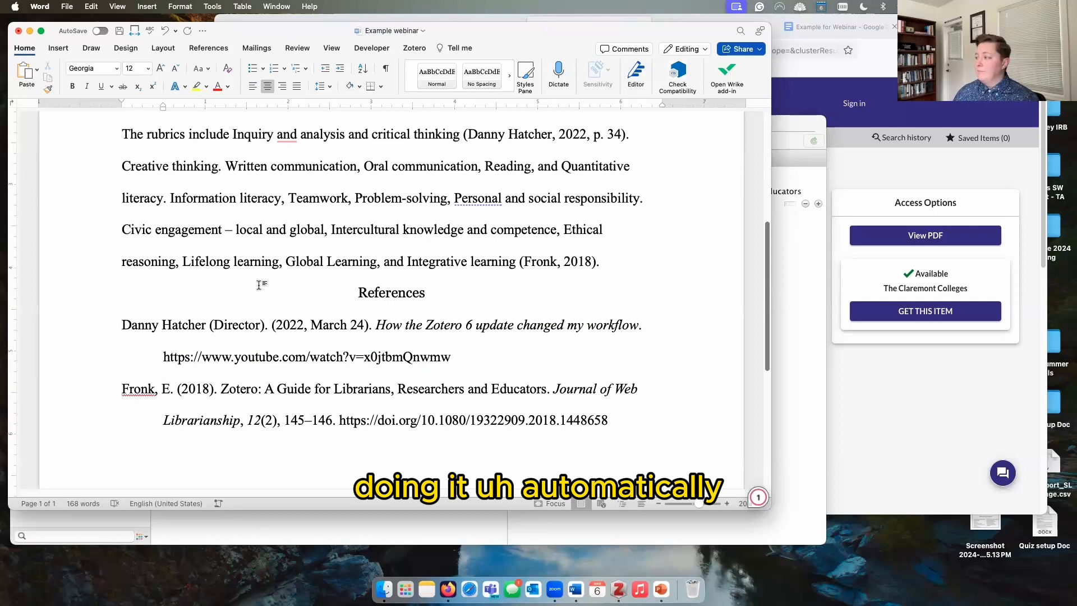
click(463, 340)
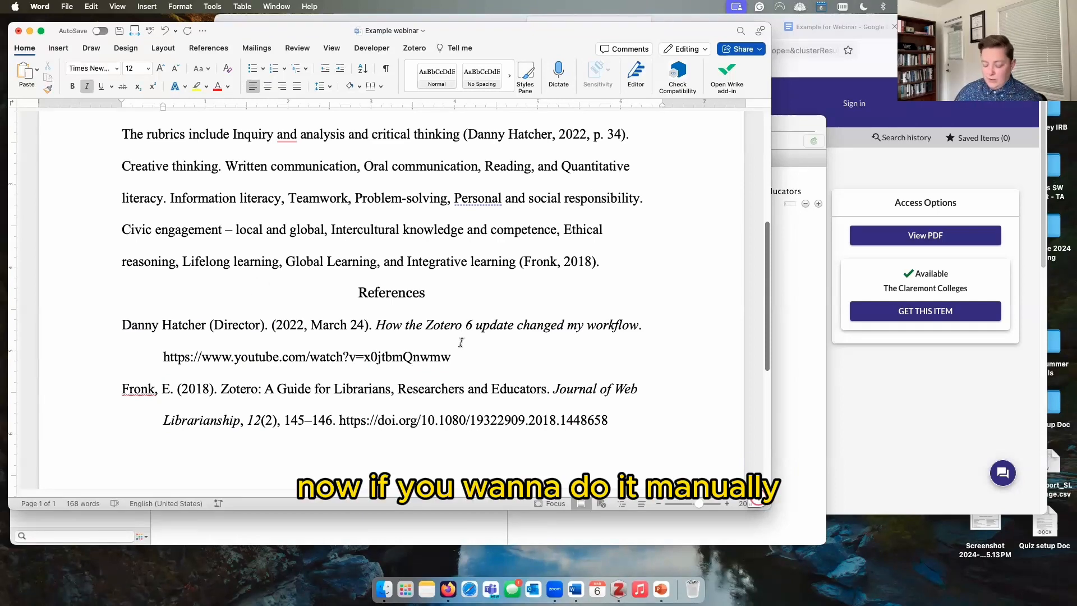
drag(627, 428, 106, 336)
key(BackSpace)
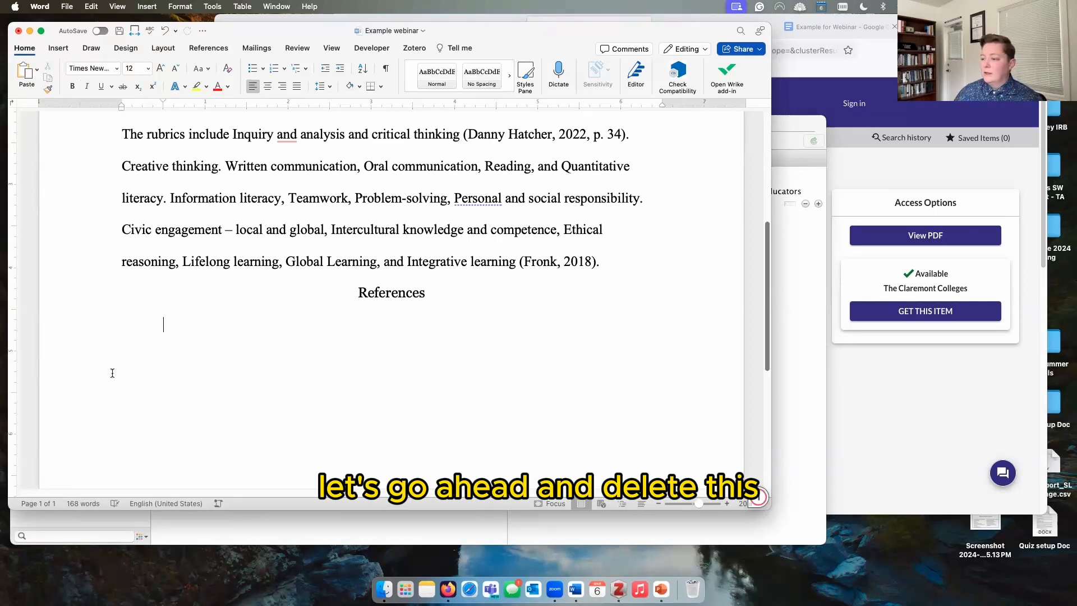
Step: Back in Zotero, collapse both guide items' attachments and select the 2018 copy
key(super+Tab)
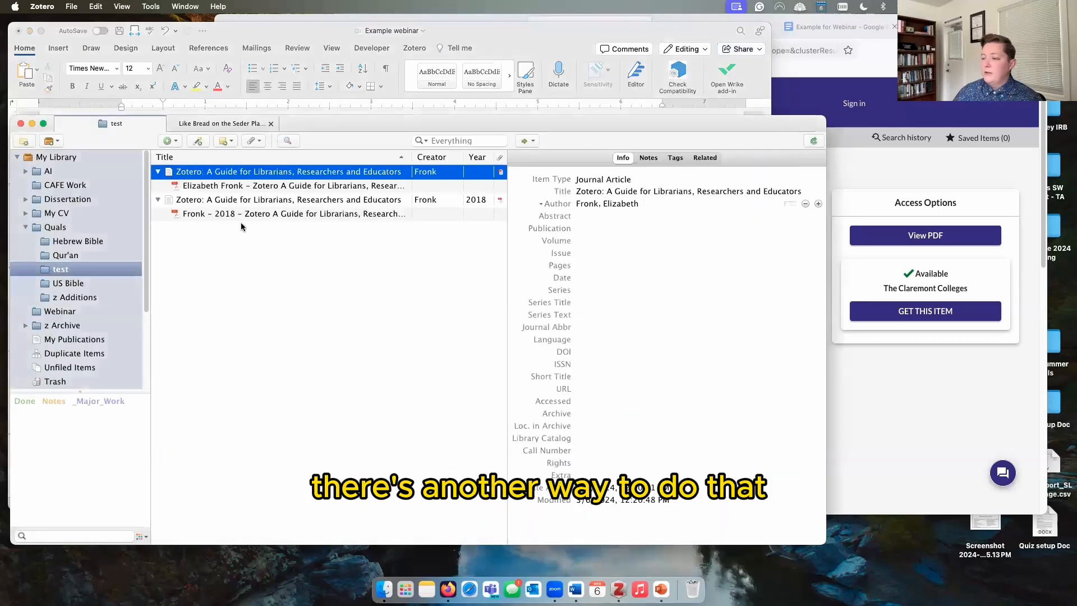
click(158, 171)
click(157, 185)
click(201, 188)
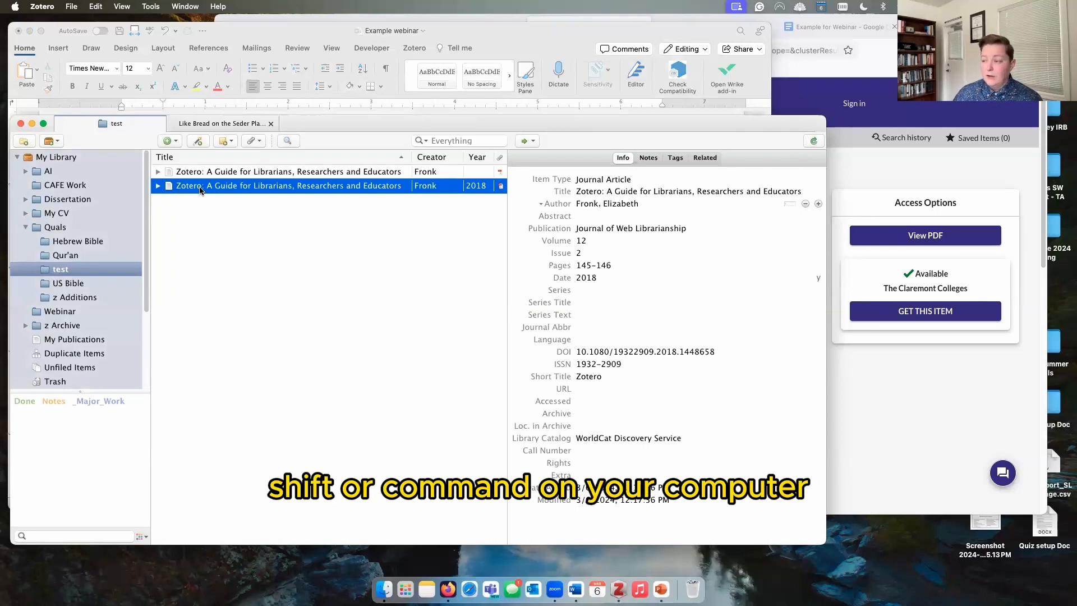
Step: Copy a Chicago 17th edition (full note) bibliography of both guide items to the clipboard
shift+click(216, 171)
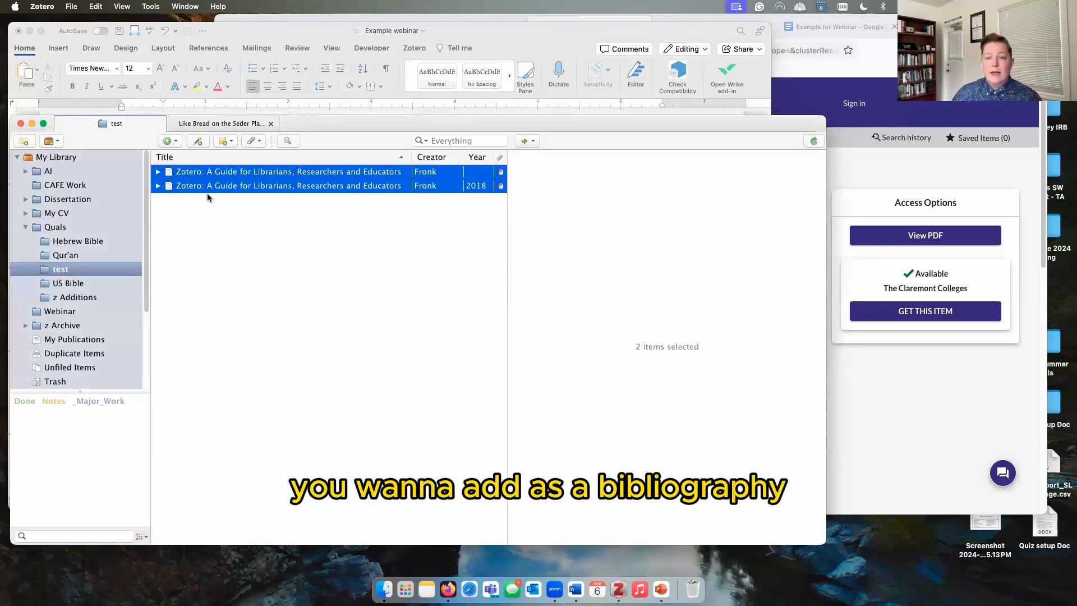
right_click(239, 183)
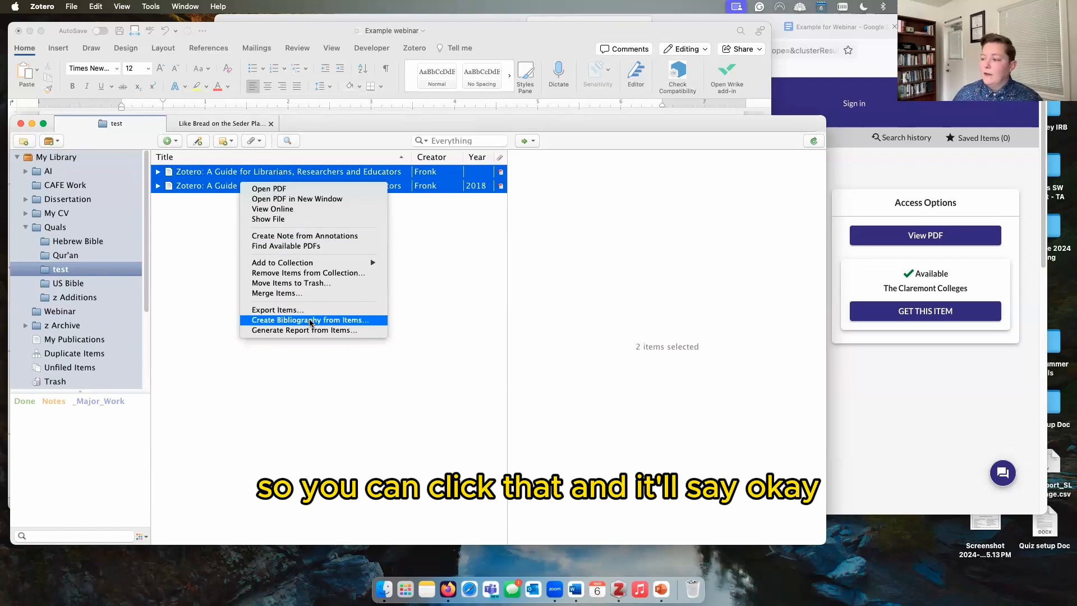
click(310, 320)
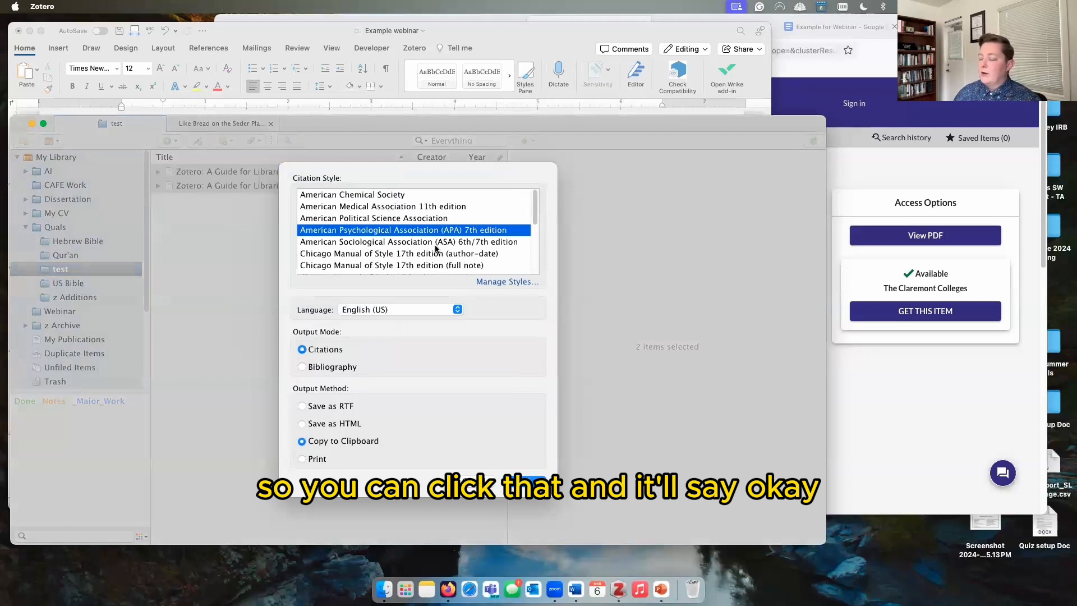
scroll(435, 248, down, 3)
scroll(435, 248, up, 2)
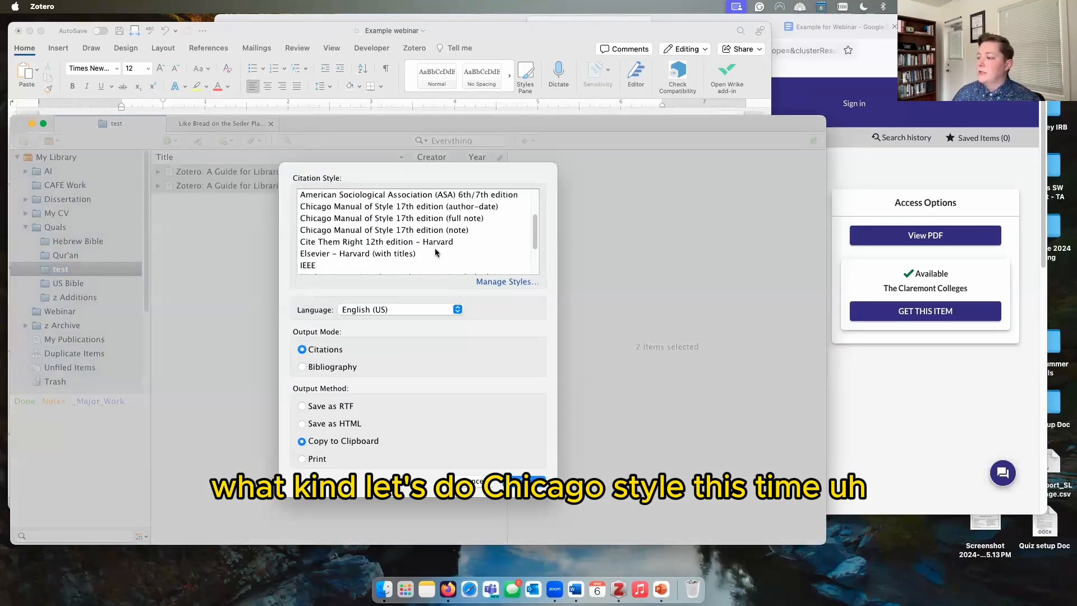
click(454, 220)
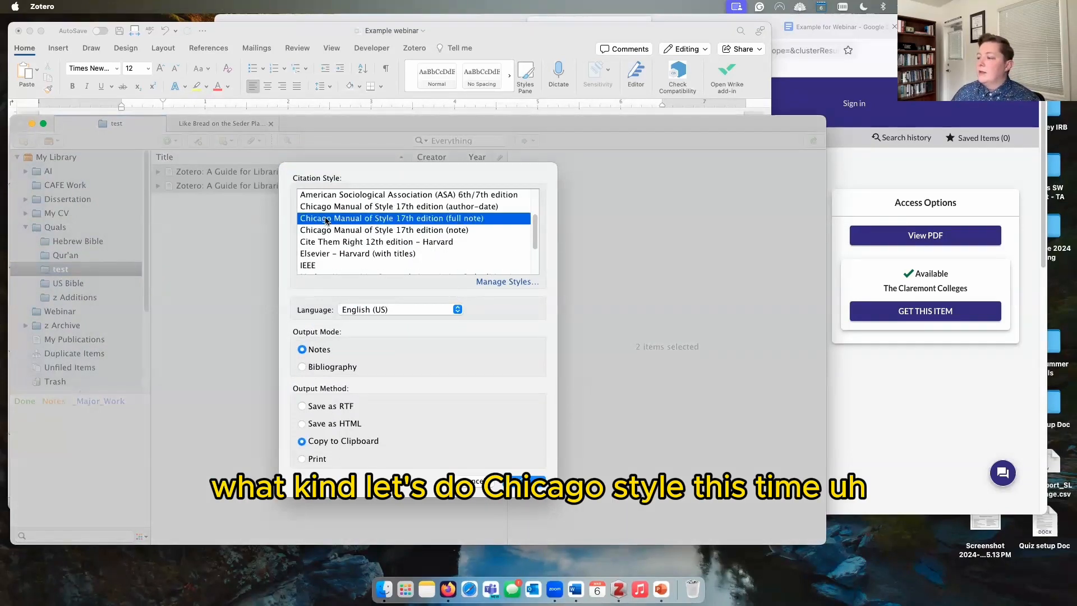
click(330, 368)
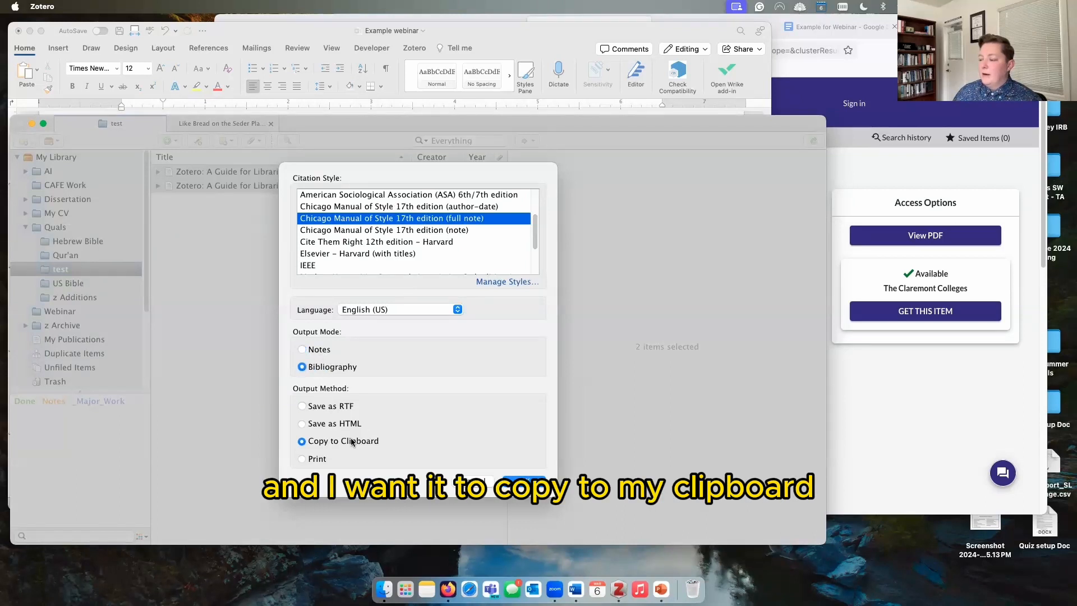
click(523, 480)
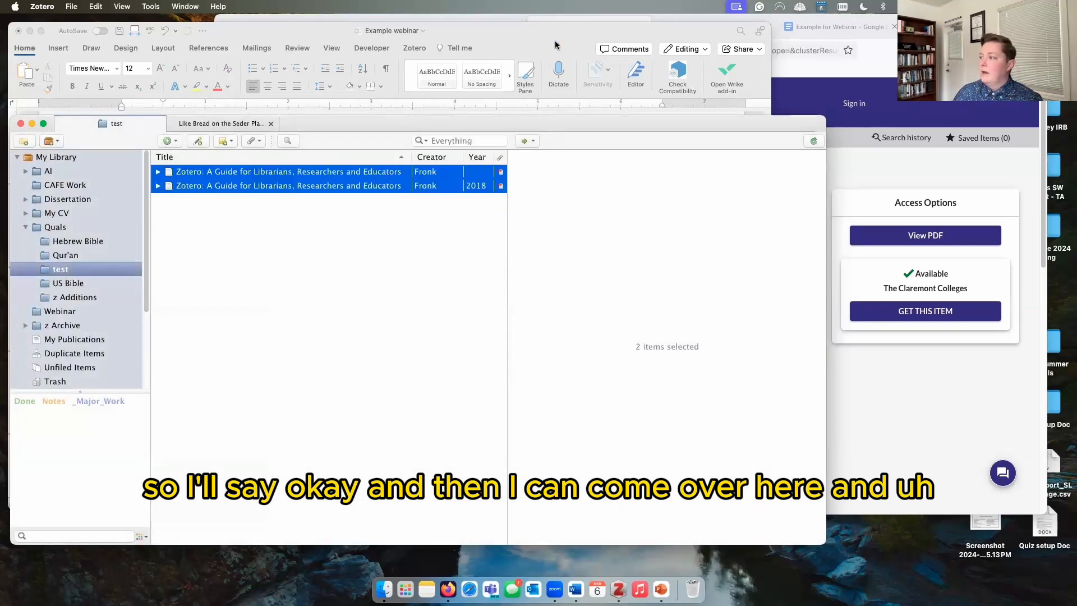
click(556, 43)
Step: Paste the Chicago bibliography under References, matching destination formatting, with a blank line between entries
text(Fronk, Elizabeth. "Zotero: A Guide for Librarians, Researchers and Educators." Journal of Web Librarianship 12, no. 2 (2018): 145–46. https://doi.org/10.1080/19322909.2018.1448658. ———. "Zotero: A Guide for Librarians, Researchers and Educators," n.d.)
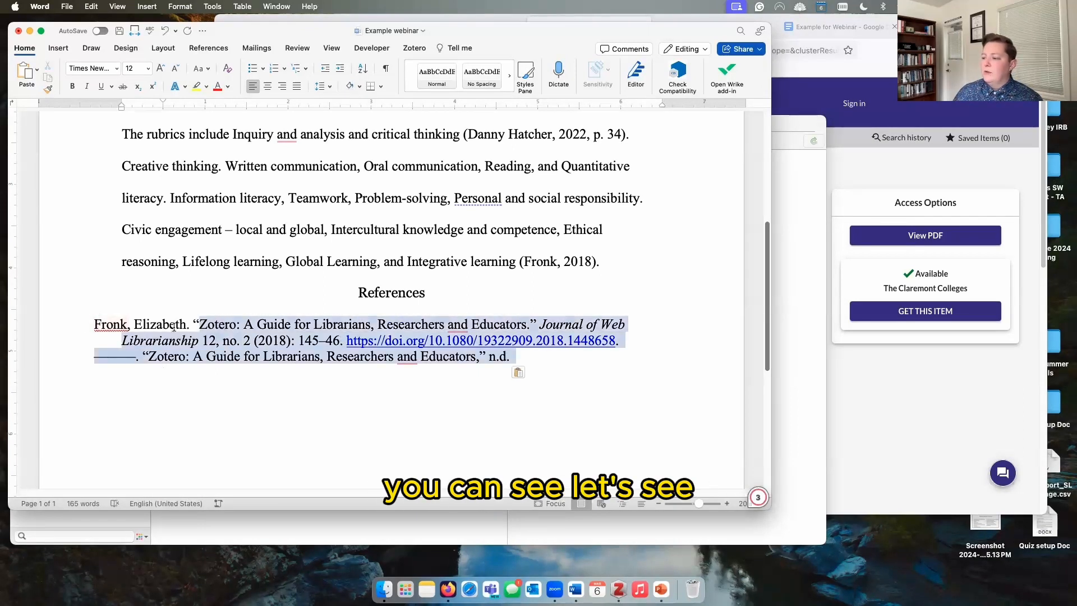
click(519, 372)
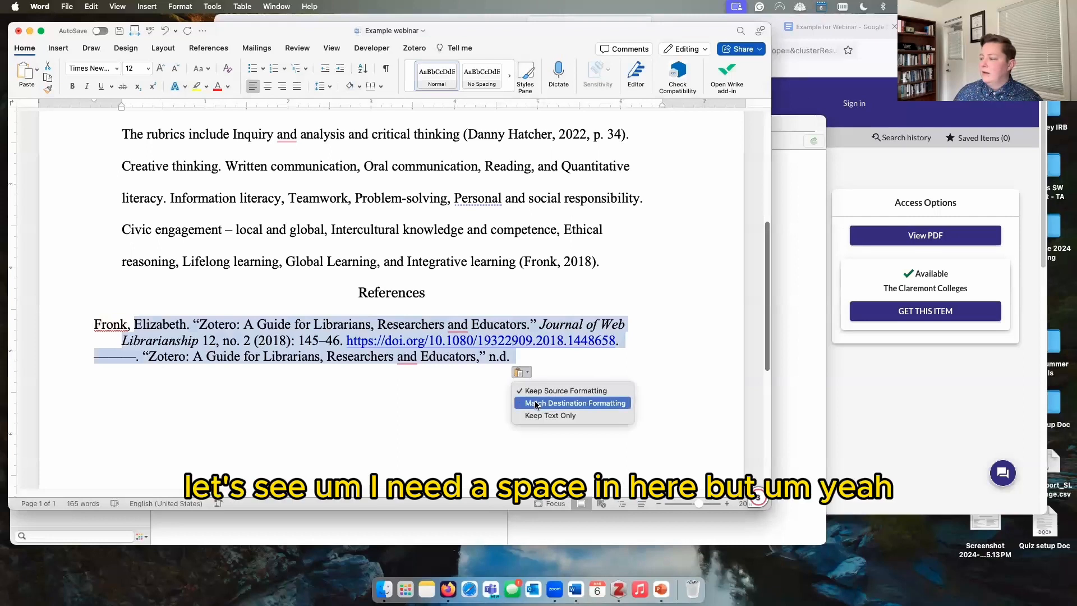
click(478, 408)
click(199, 345)
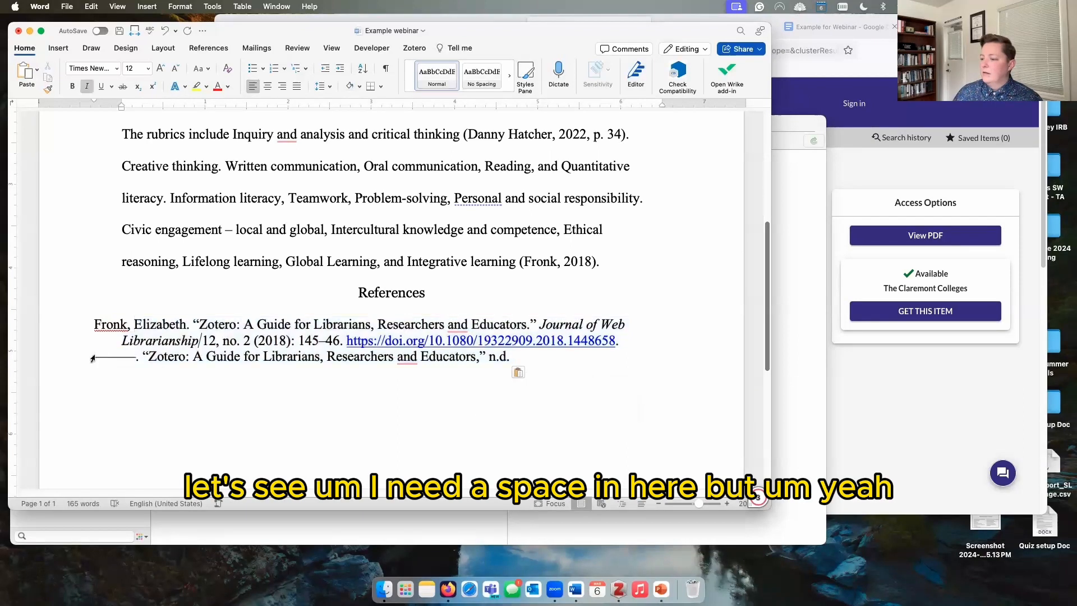
click(93, 356)
key(Return)
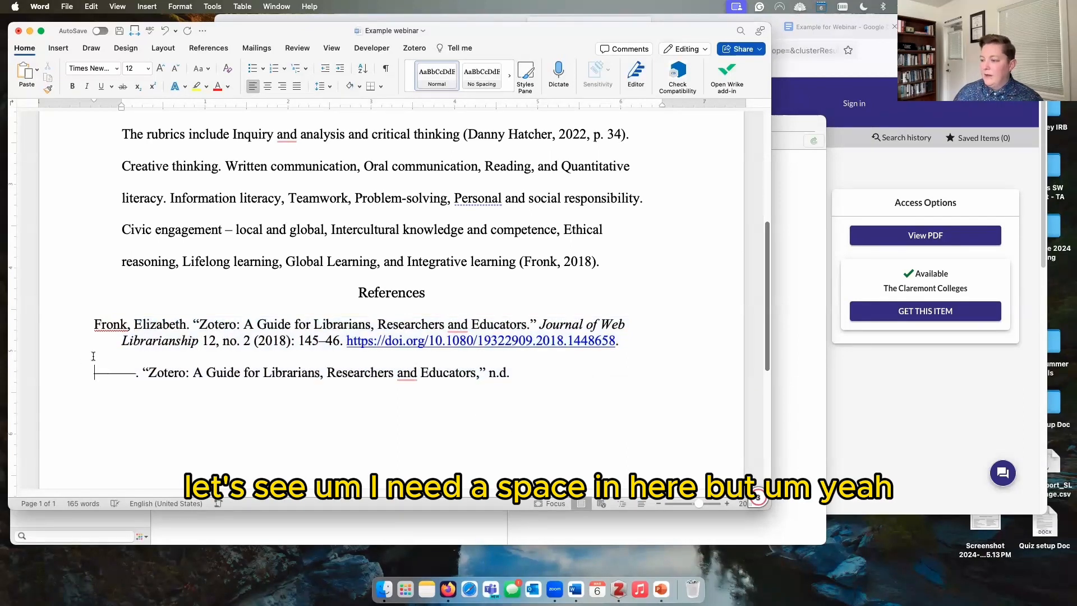
drag(68, 323, 67, 371)
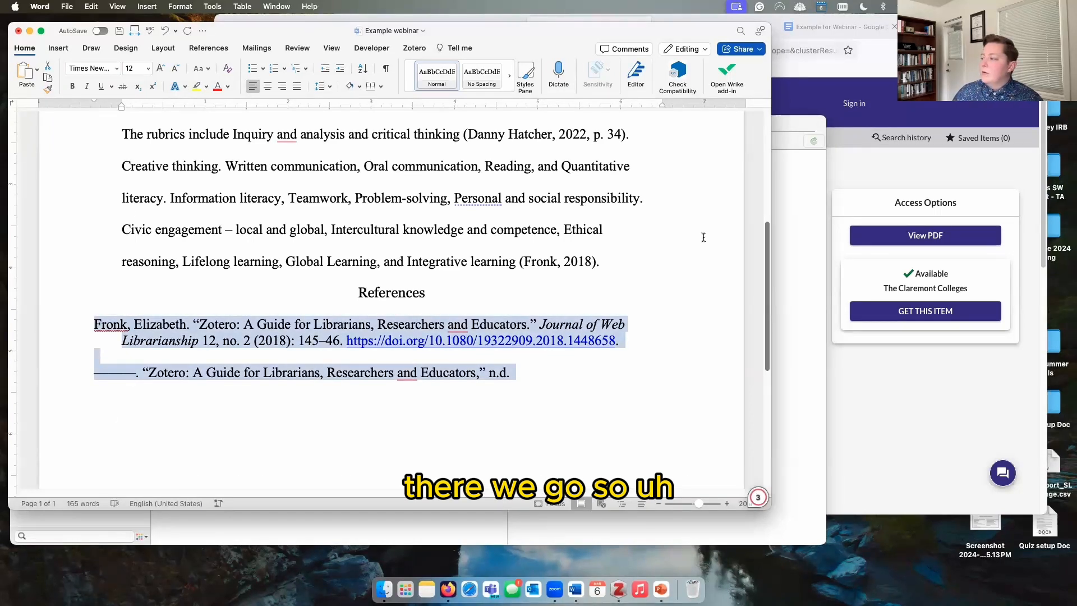
click(776, 254)
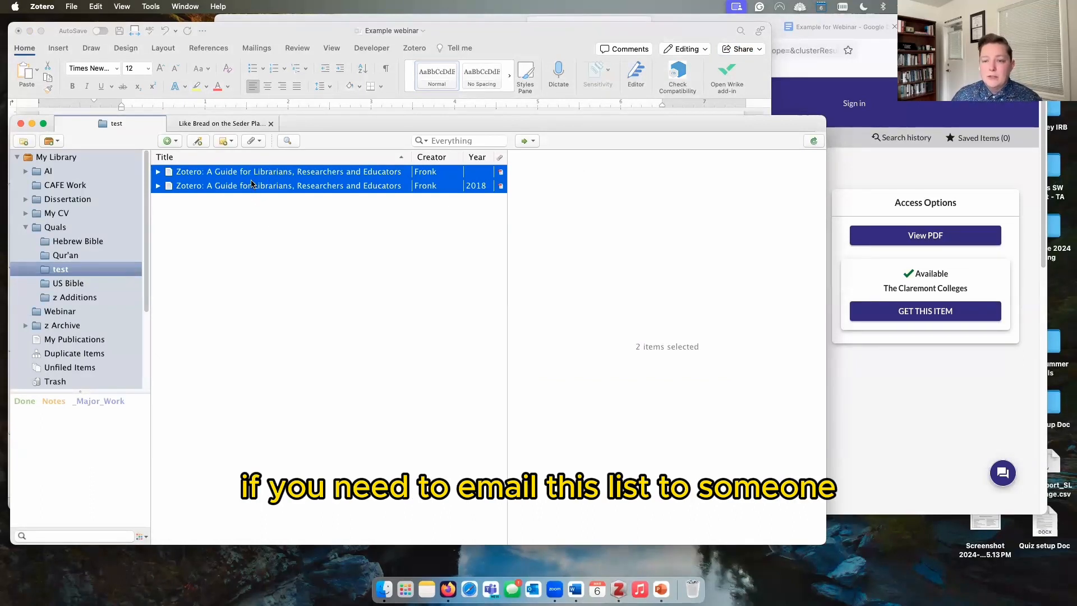
Step: Copy an APA 7th edition bibliography of all 89 Qur'an collection items to the clipboard
click(92, 255)
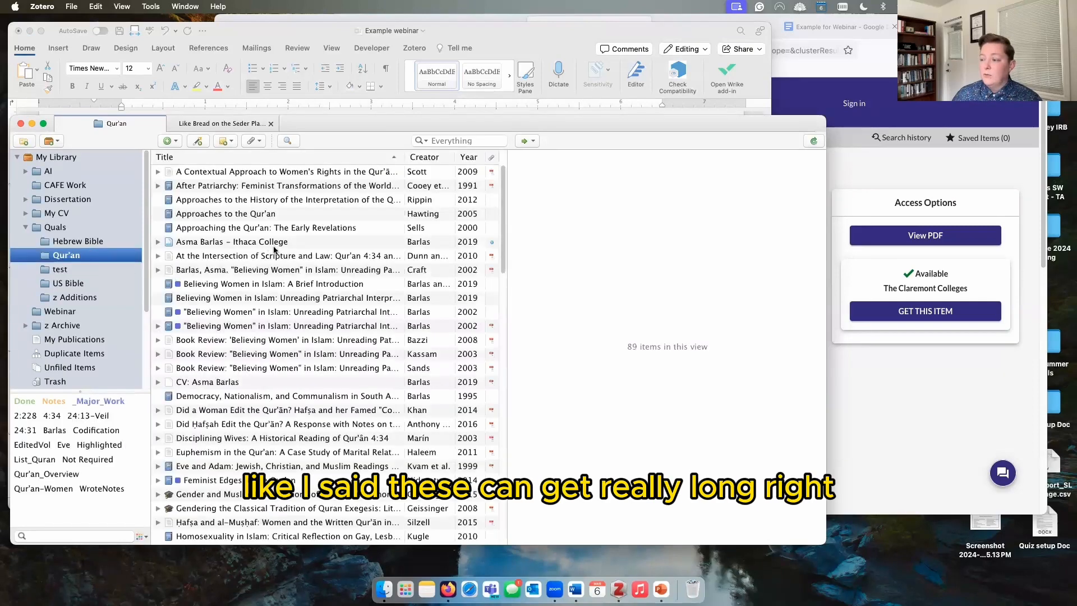
scroll(274, 248, down, 1)
click(270, 255)
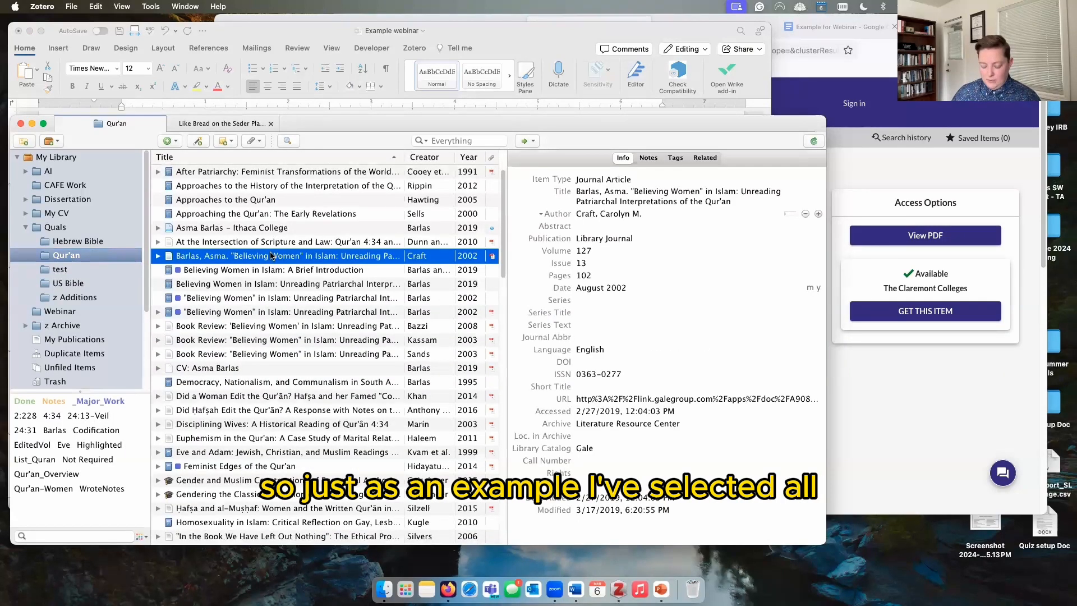
key(cmd+a)
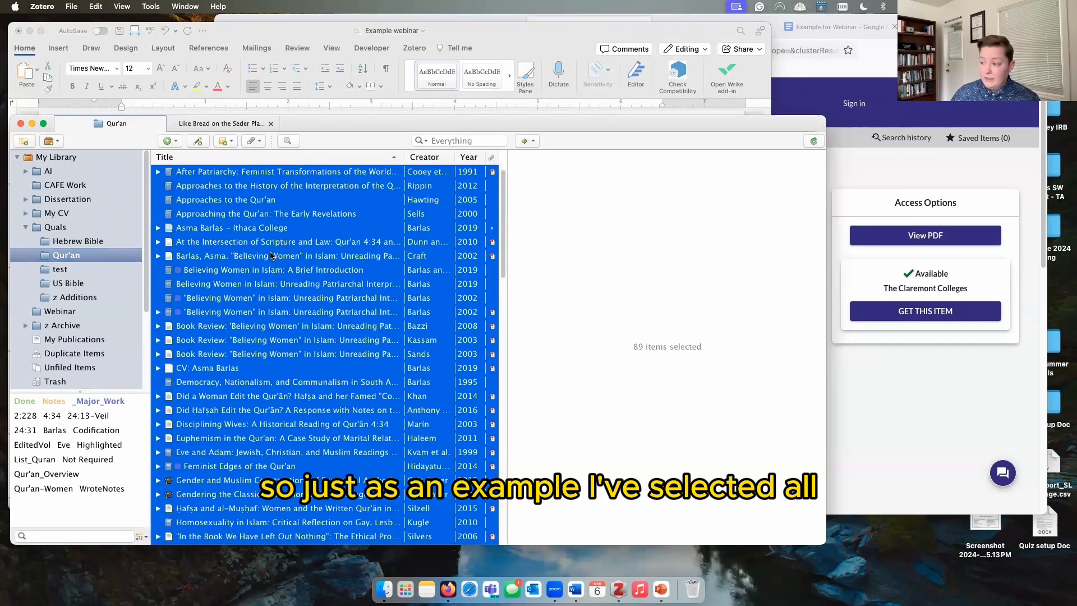
right_click(271, 255)
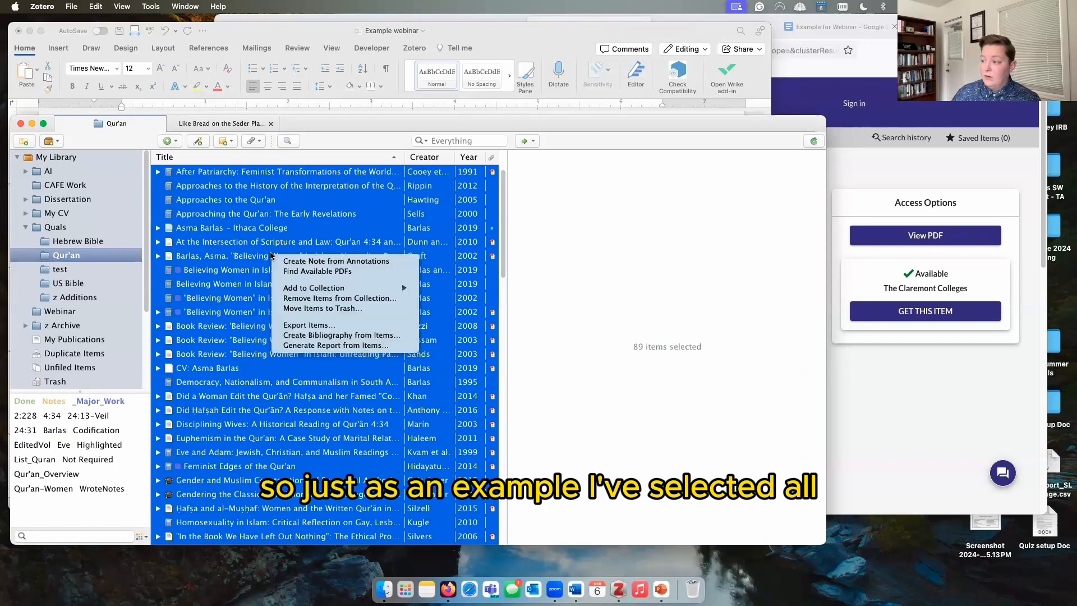
click(310, 336)
click(452, 231)
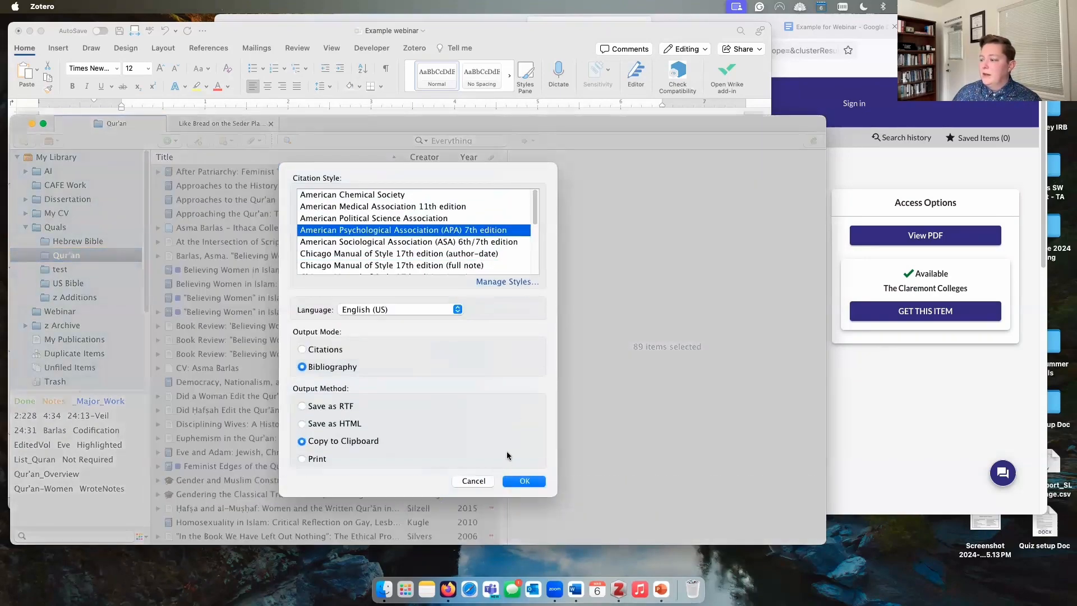
click(519, 481)
click(494, 38)
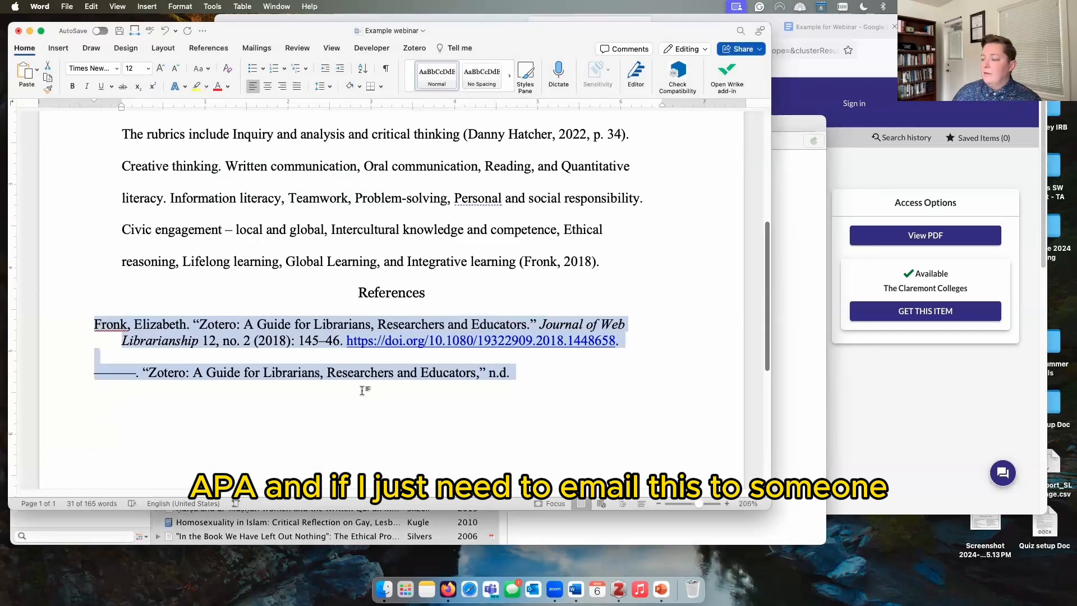
Step: Paste the APA bibliography on a new line below the existing text in Word
scroll(367, 387, down, 6)
click(378, 331)
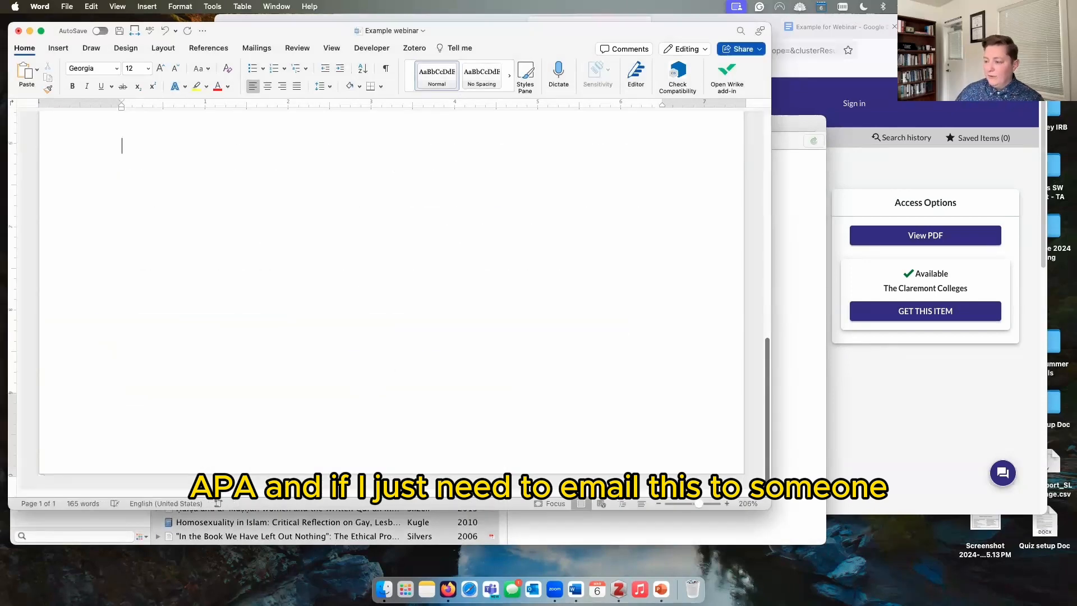
key(Return)
key(super+v)
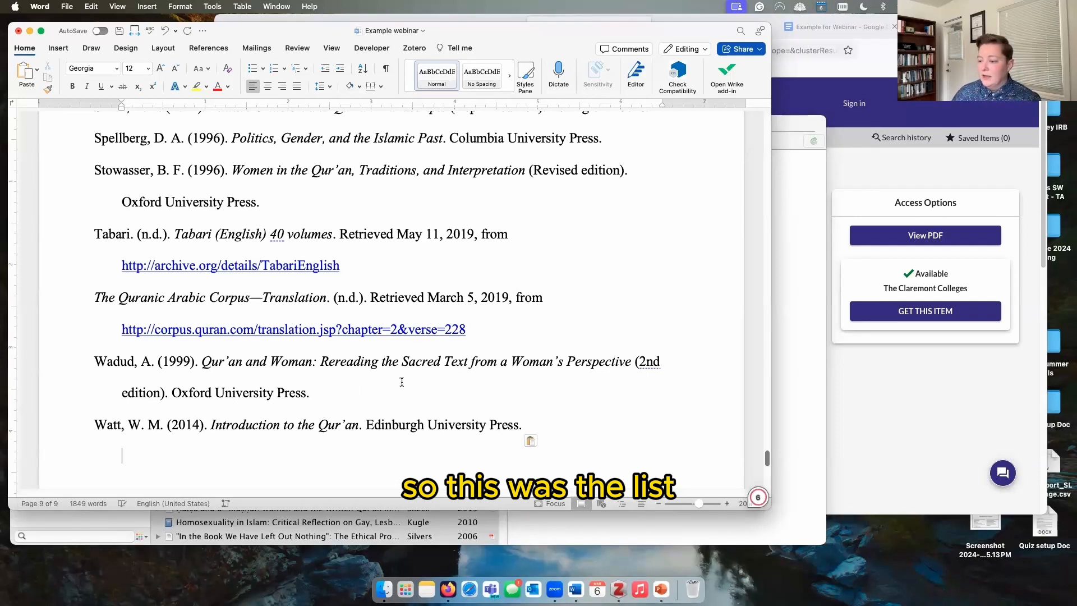
scroll(766, 459, up, 3)
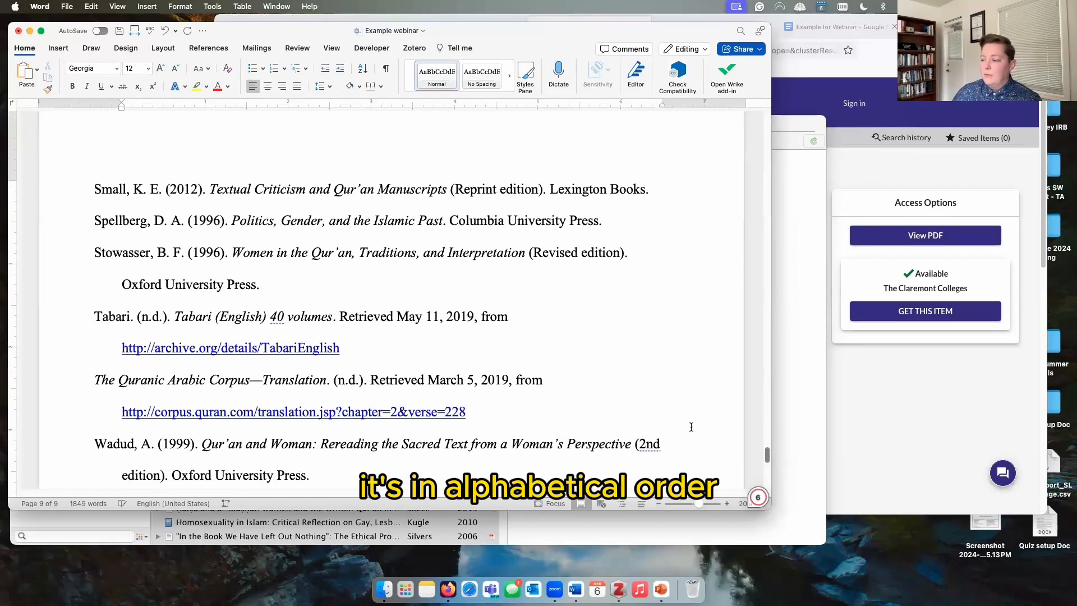
drag(766, 454, 768, 383)
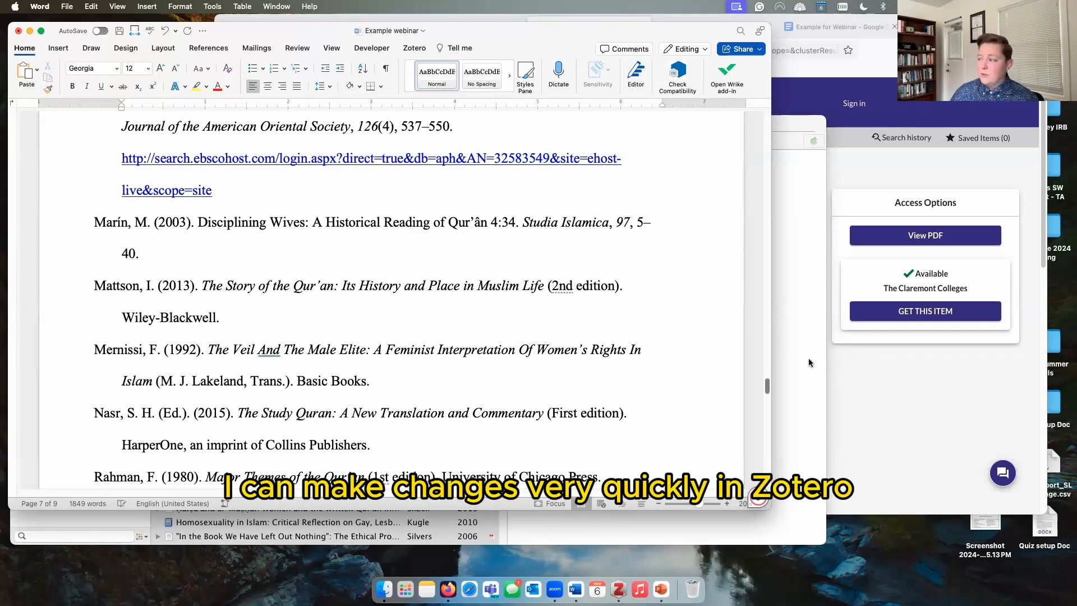
Step: In Zotero, select the 'Believing Women' item and then the test collection
click(789, 358)
click(298, 298)
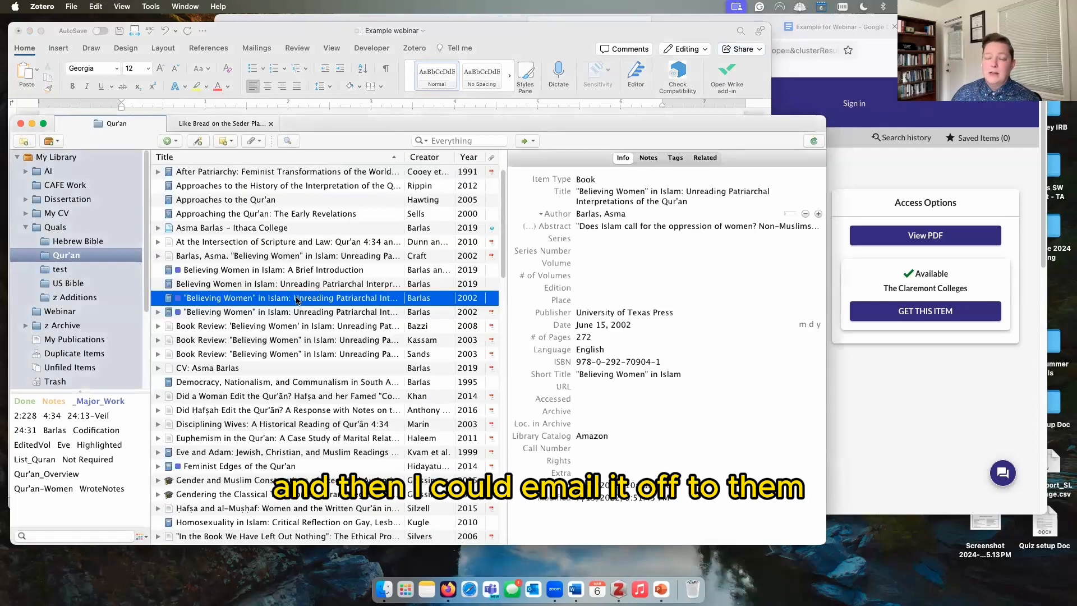
click(58, 270)
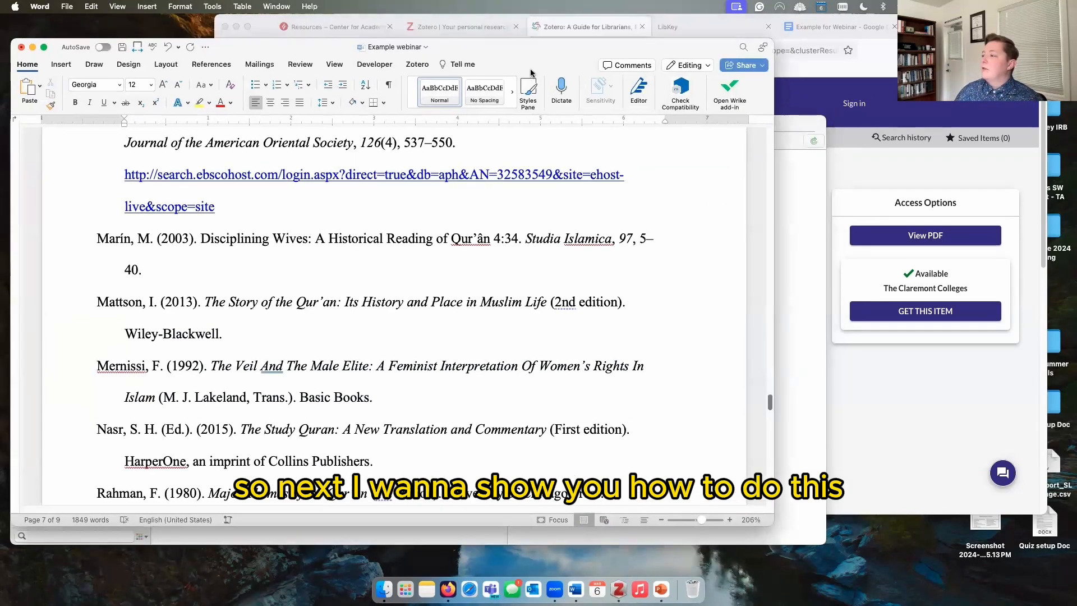
Step: Reload the Example for Webinar Google Doc and delete the period after 'Integrative learning'
click(846, 31)
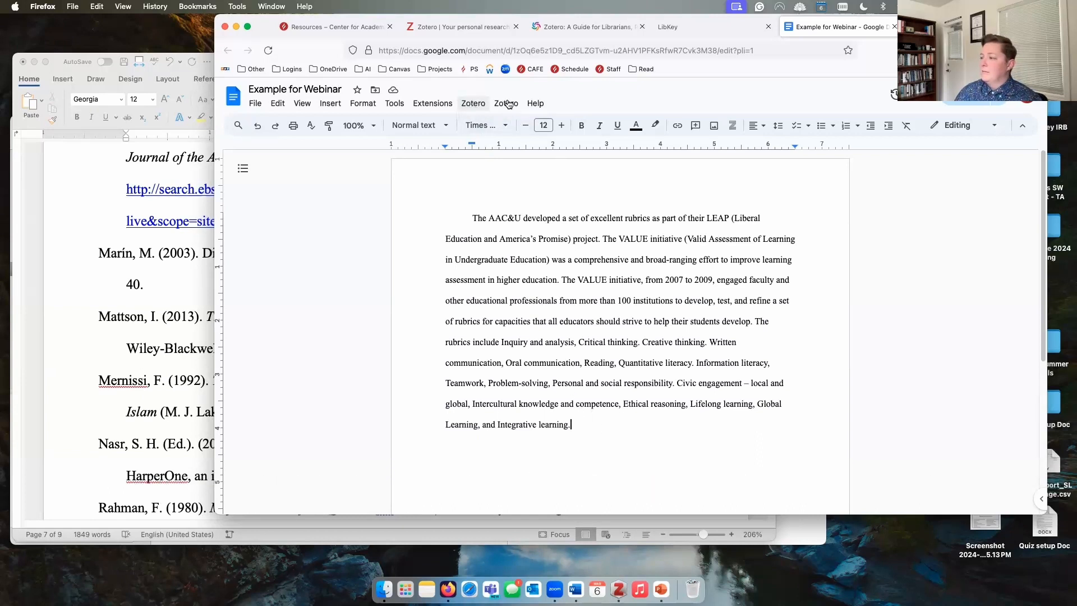
click(273, 53)
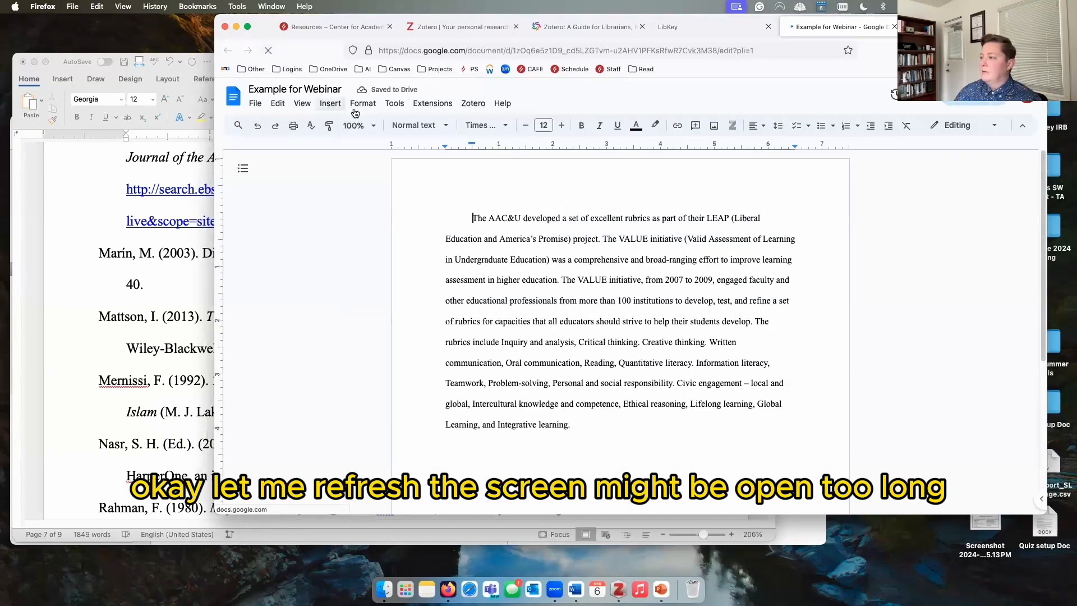
click(601, 423)
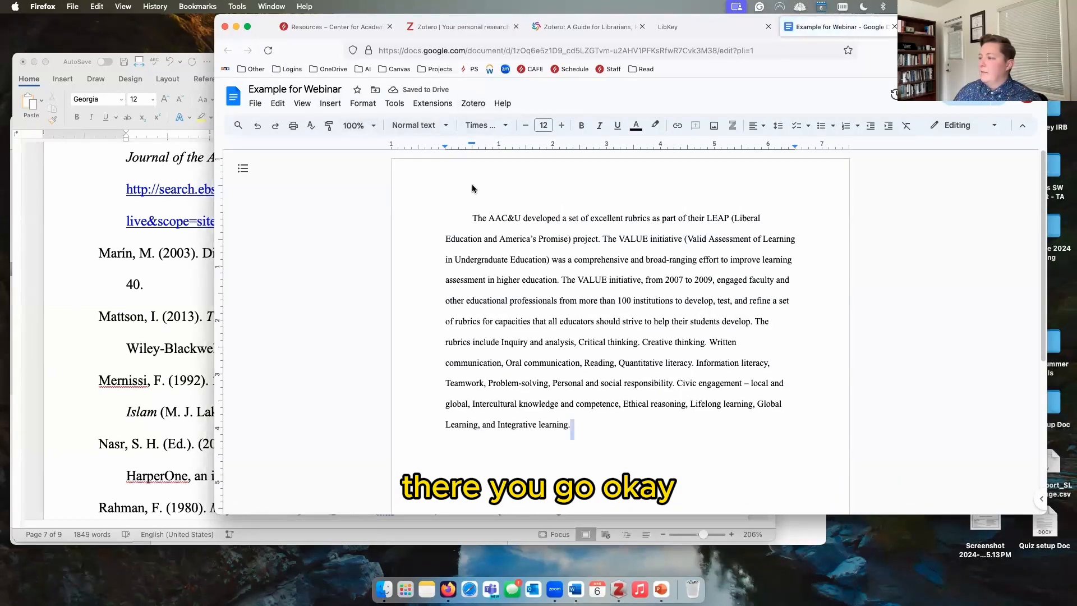
key(BackSpace)
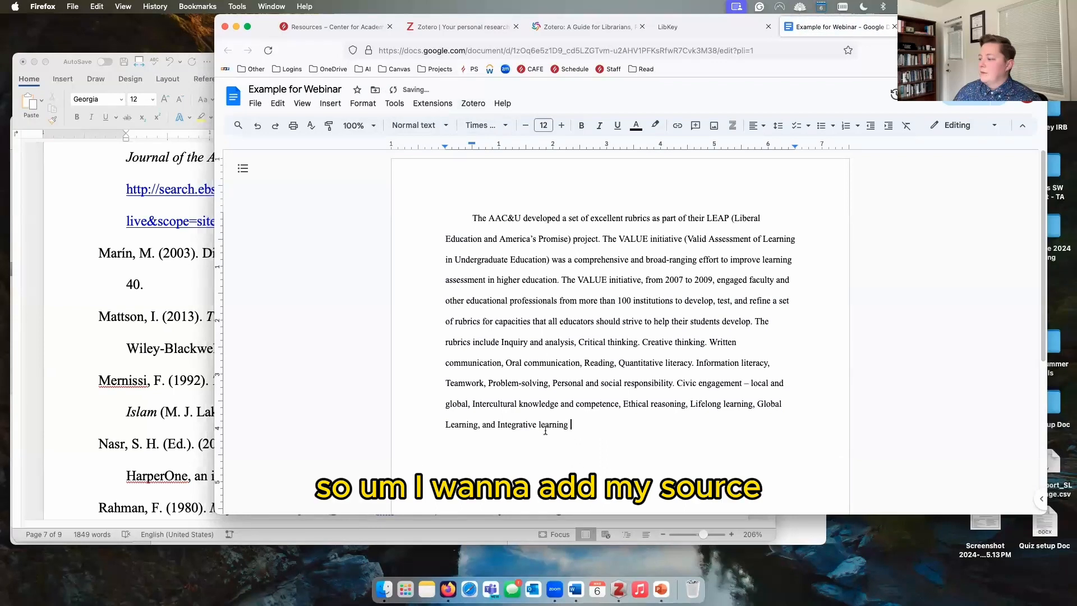
click(471, 104)
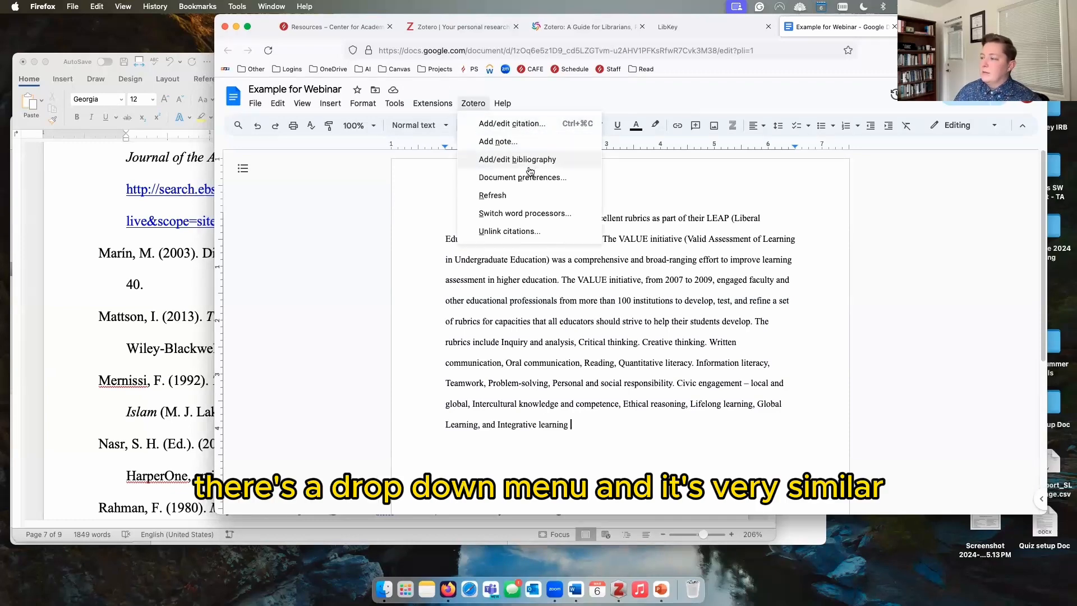
Step: Insert the APA 7th in-text citation (Fielding Librarian, 2022) at the paragraph end, found by searching 'zo'
click(521, 124)
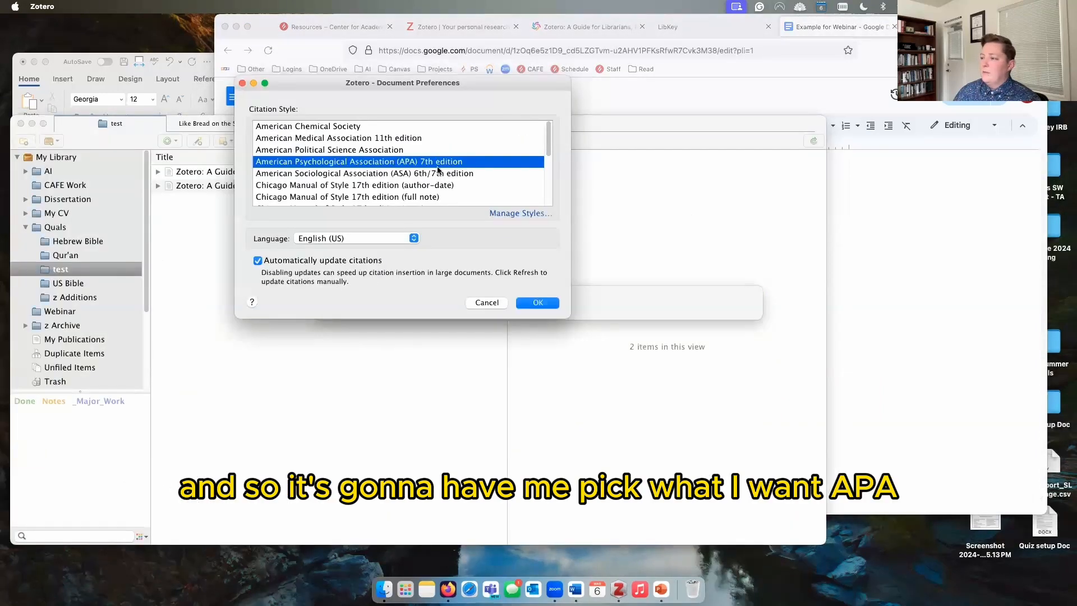
click(529, 305)
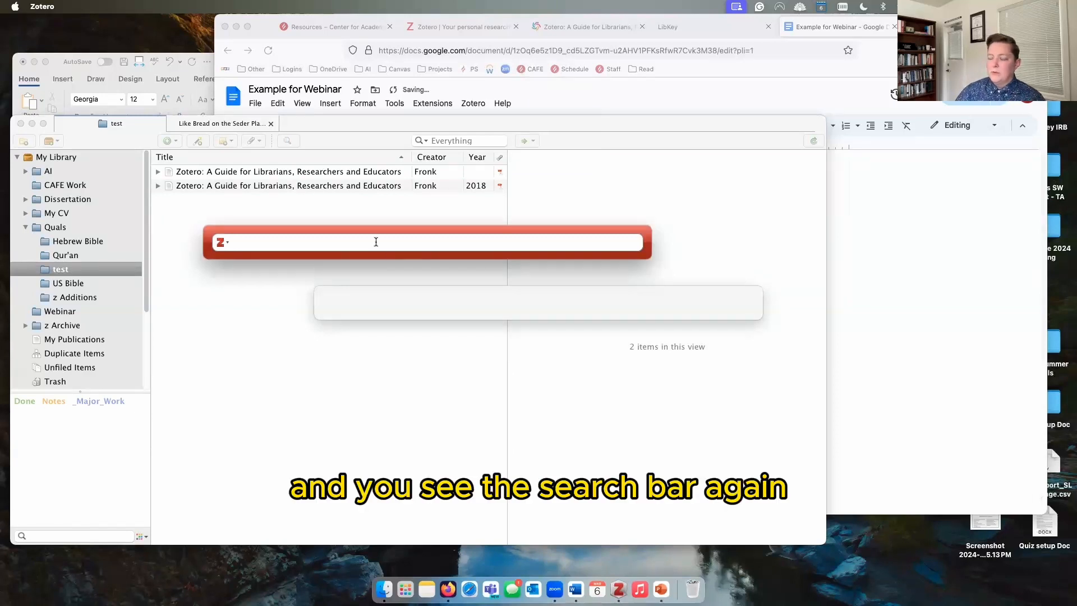
text(zo)
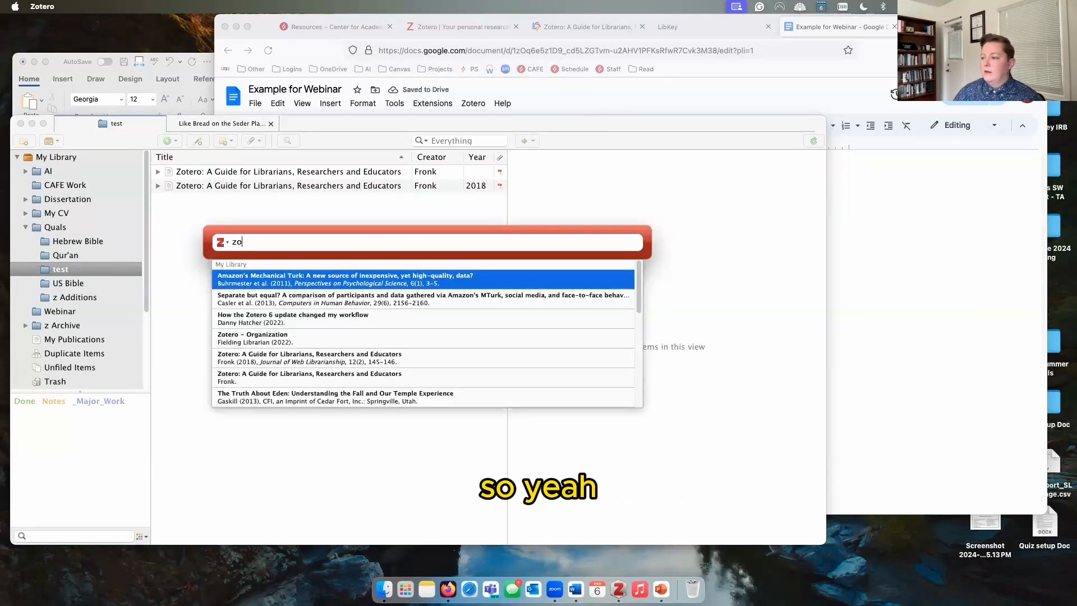
click(278, 332)
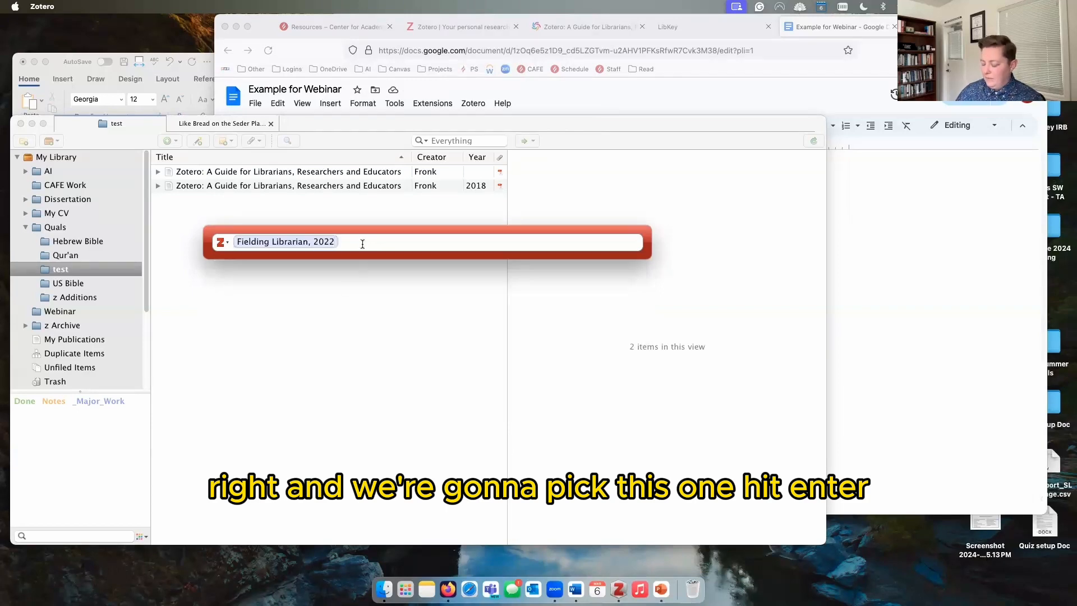
key(Return)
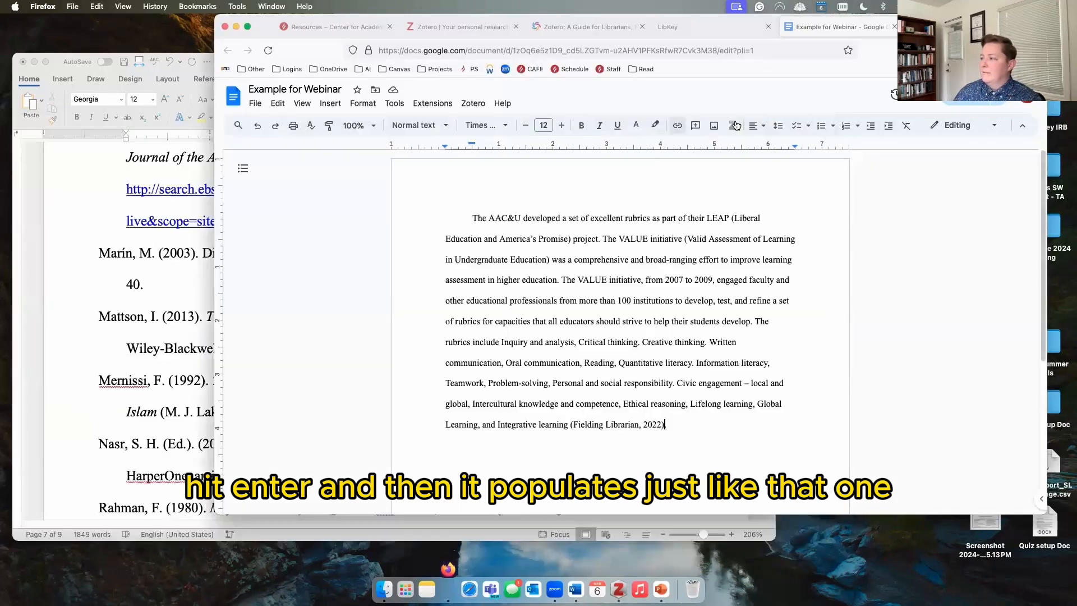
Step: Add two empty lines after the cited paragraph
scroll(671, 426, down, 1)
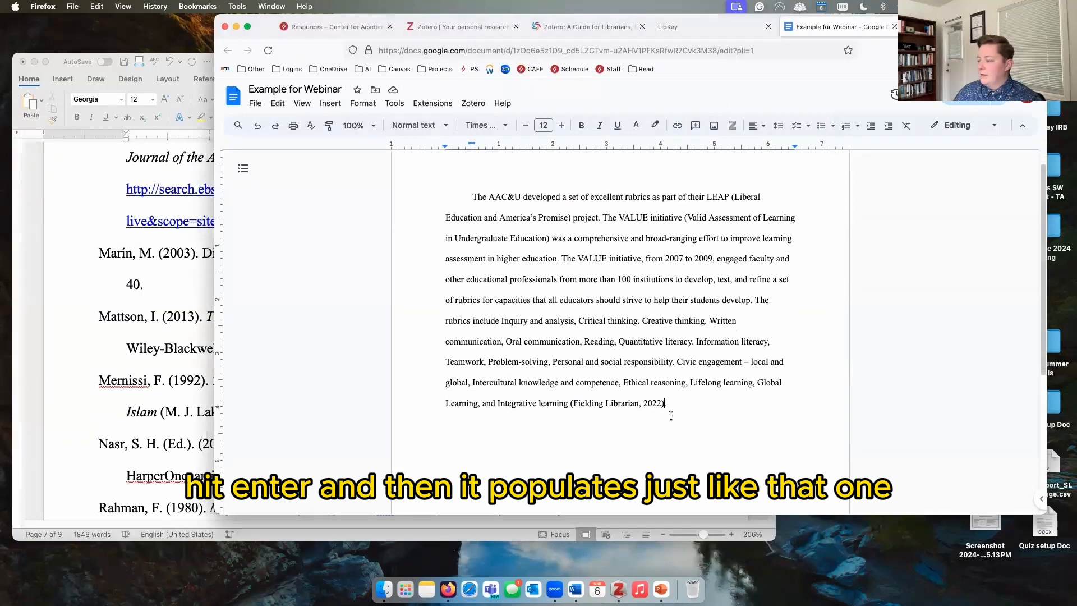
drag(667, 405, 569, 405)
click(678, 406)
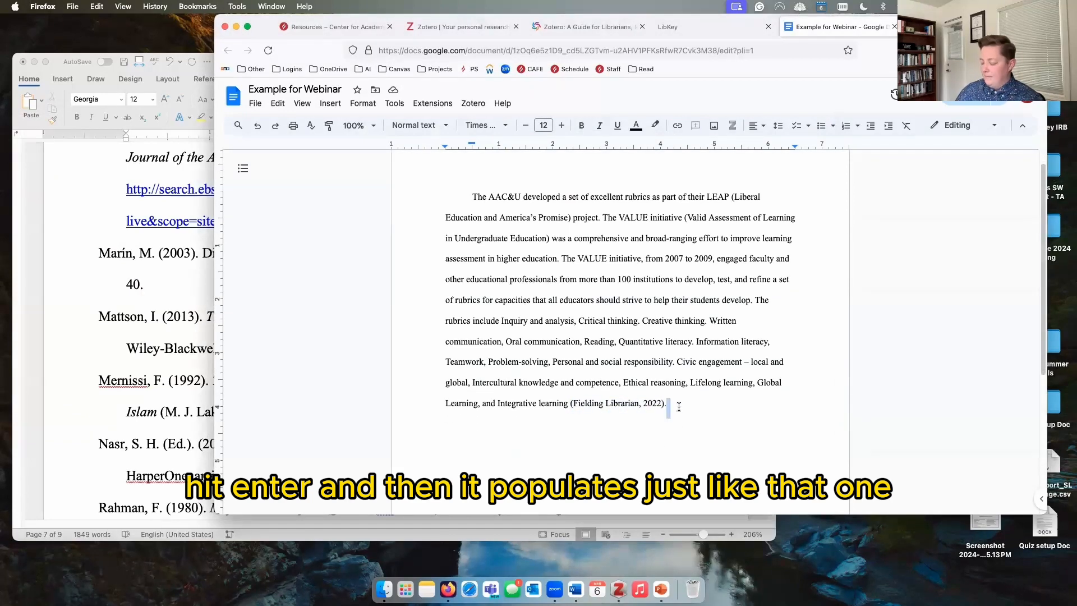
key(Return)
key(Return)
Step: Insert a bibliography entry for Fielding Librarian's 2022 video Zotero—Organization below the paragraph
click(472, 103)
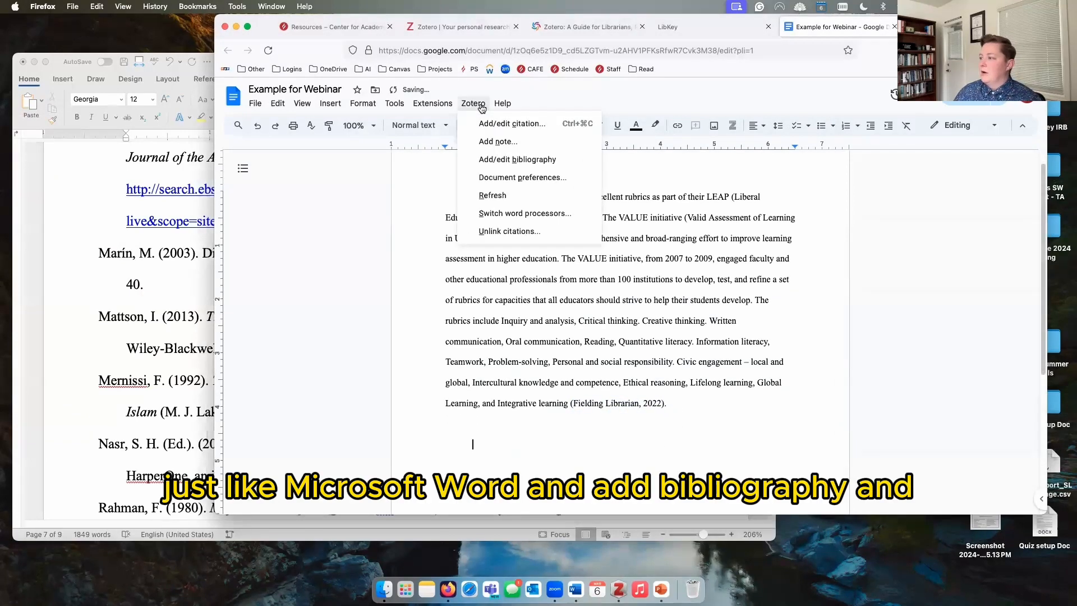
click(492, 159)
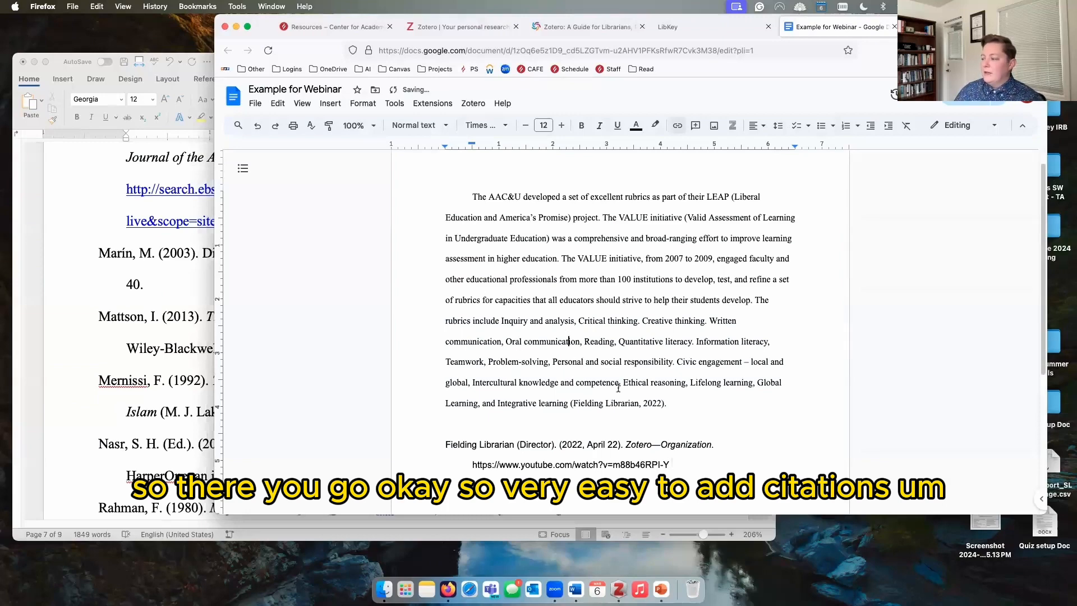
drag(668, 404, 575, 408)
drag(698, 460, 389, 448)
click(518, 320)
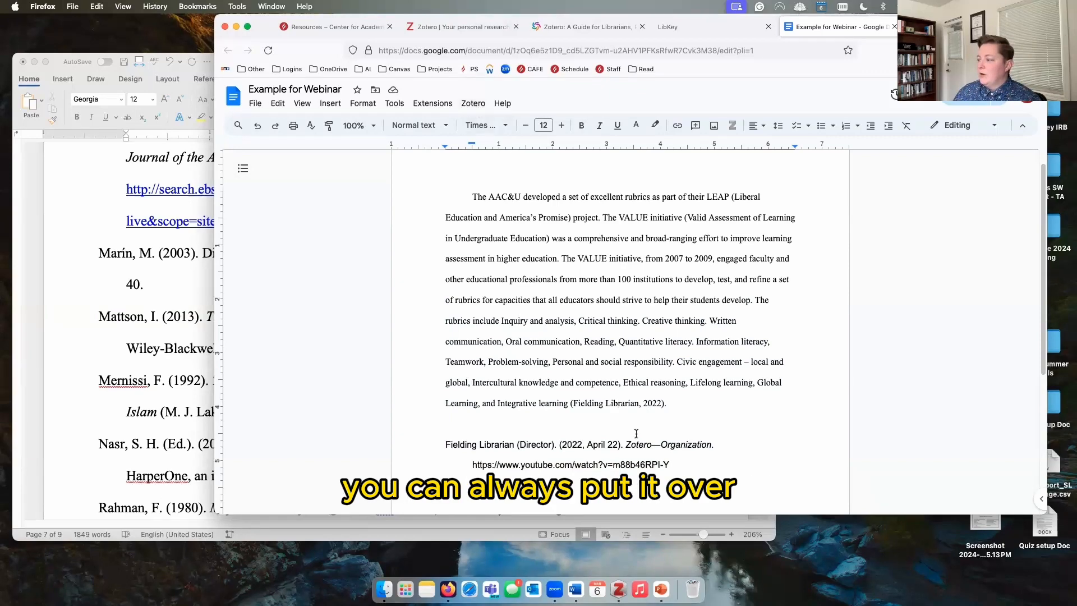
click(622, 402)
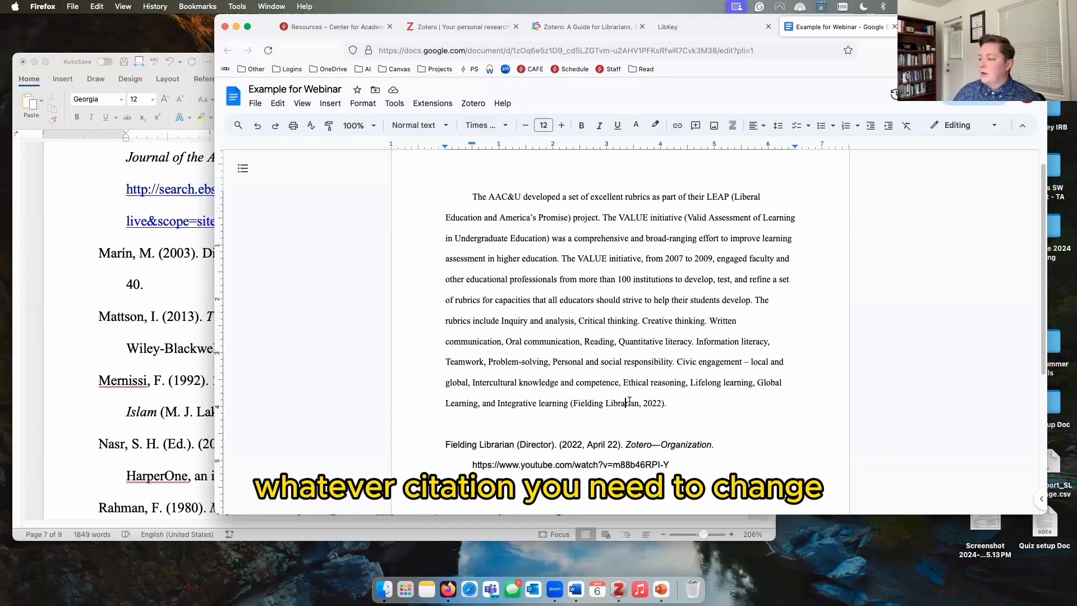
Step: Edit the Fielding Librarian citation to include page 56
click(468, 106)
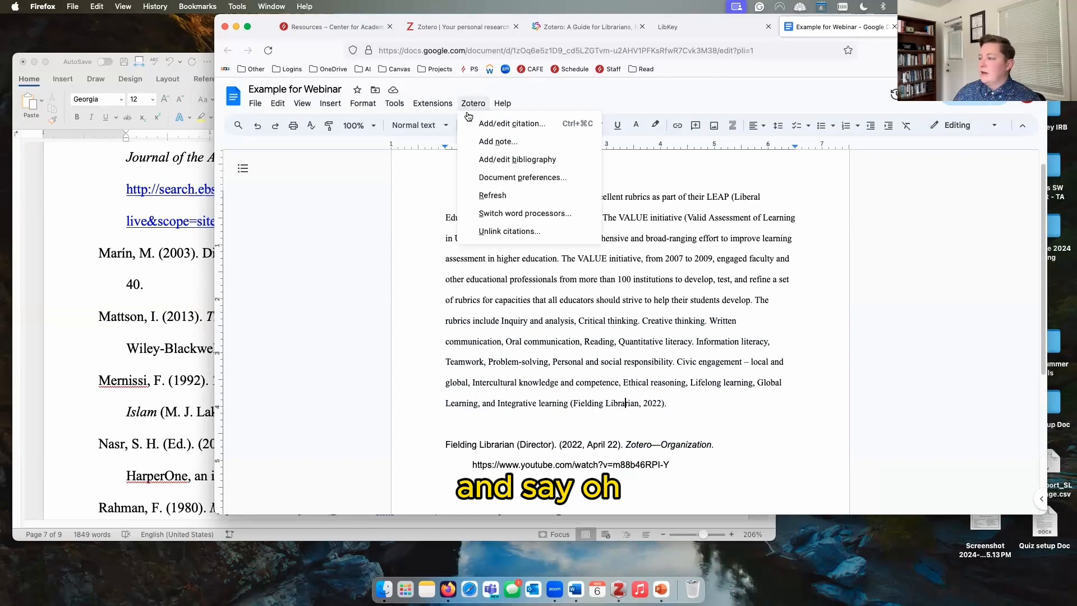
click(481, 123)
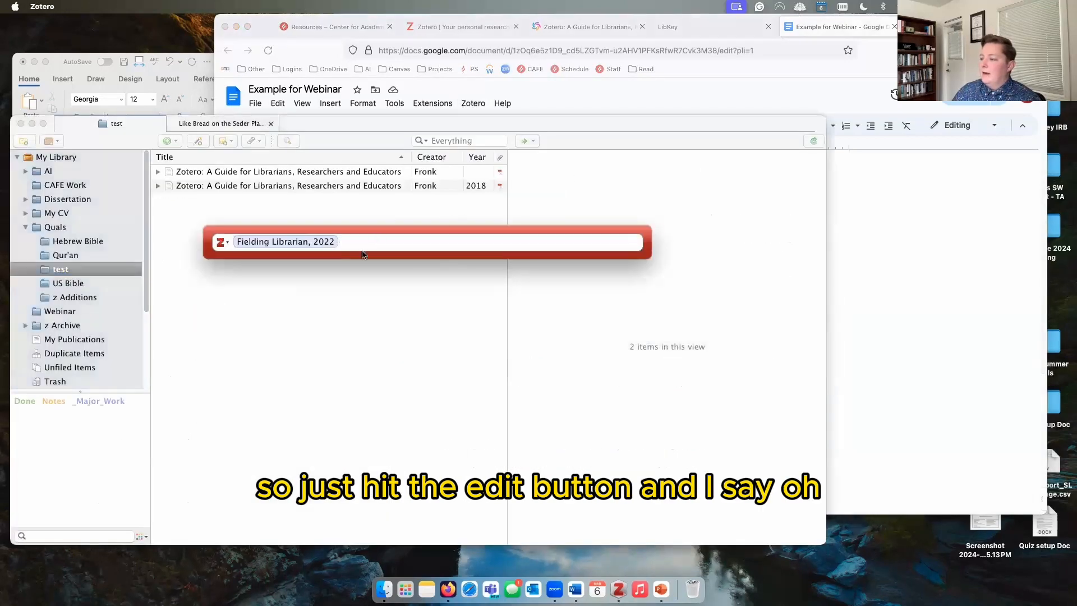
text(p.56)
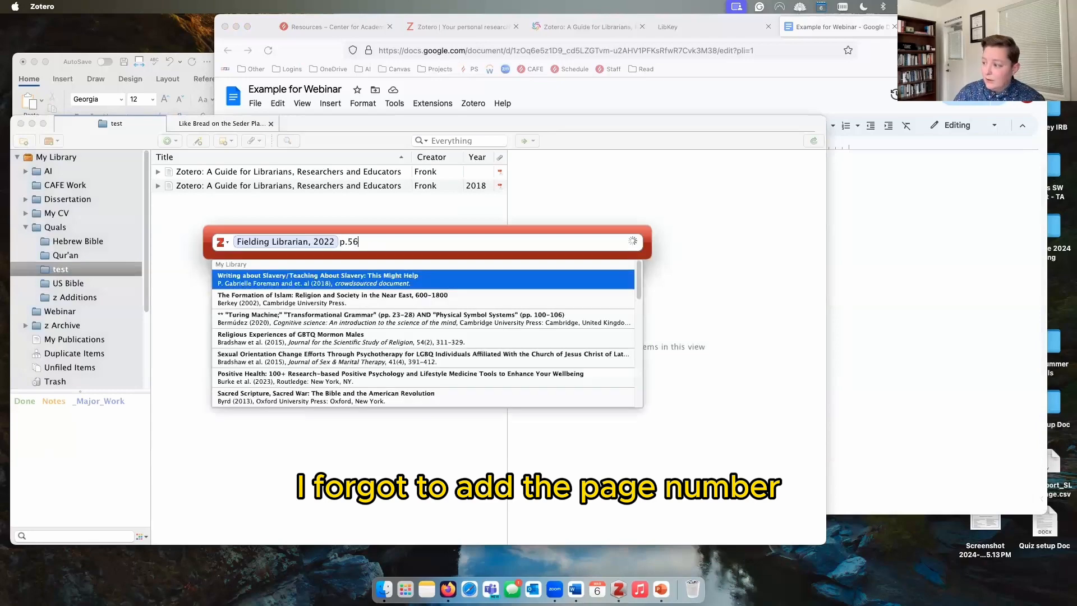
key(Return)
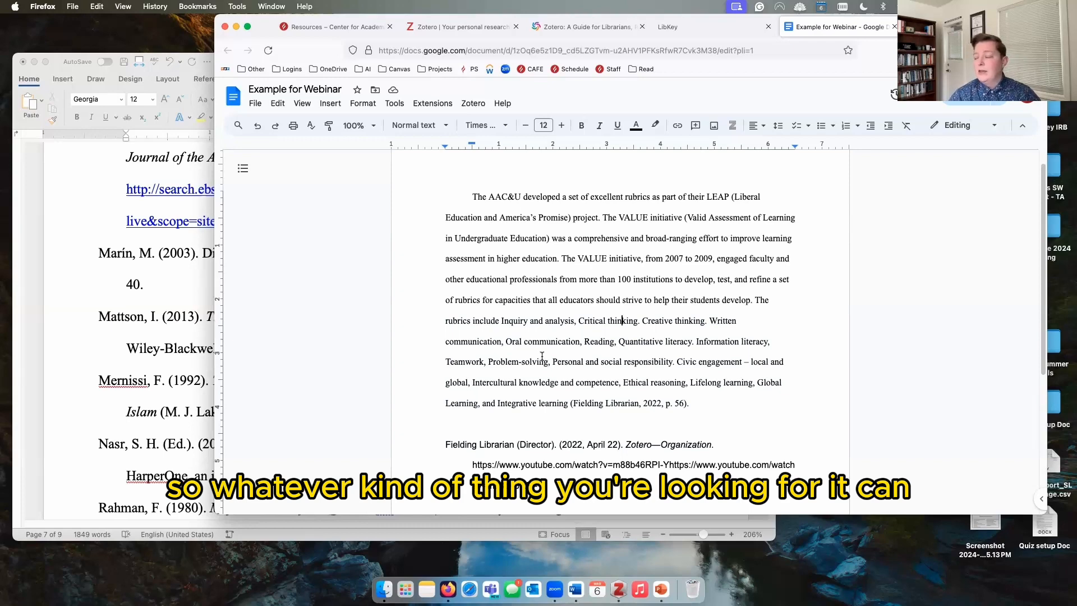
Step: Bring the Word document Example webinar in front of the browser
click(208, 308)
scroll(283, 397, up, 20)
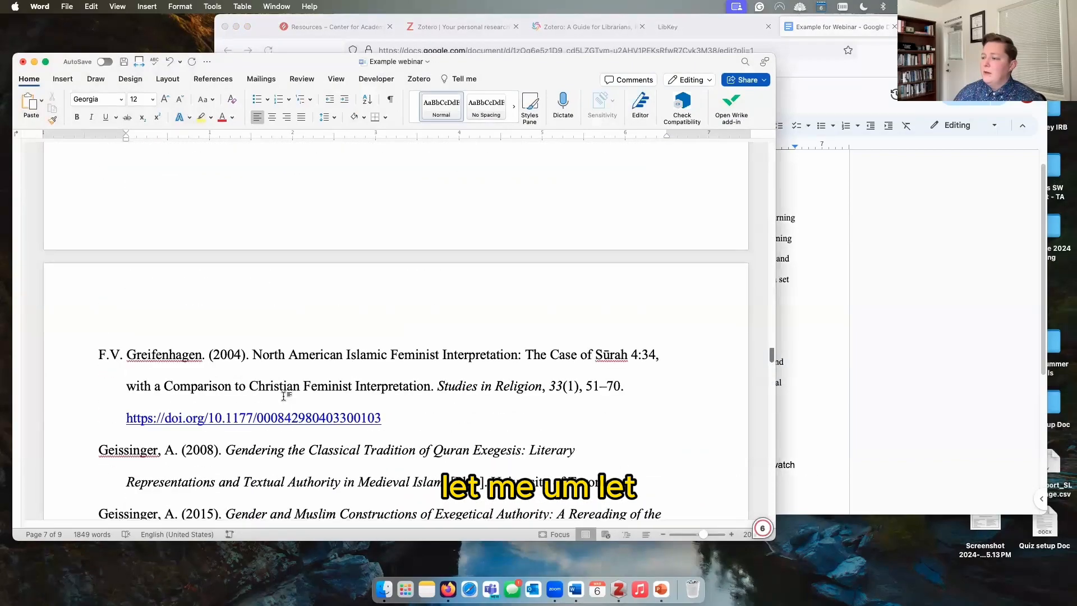
scroll(283, 396, up, 20)
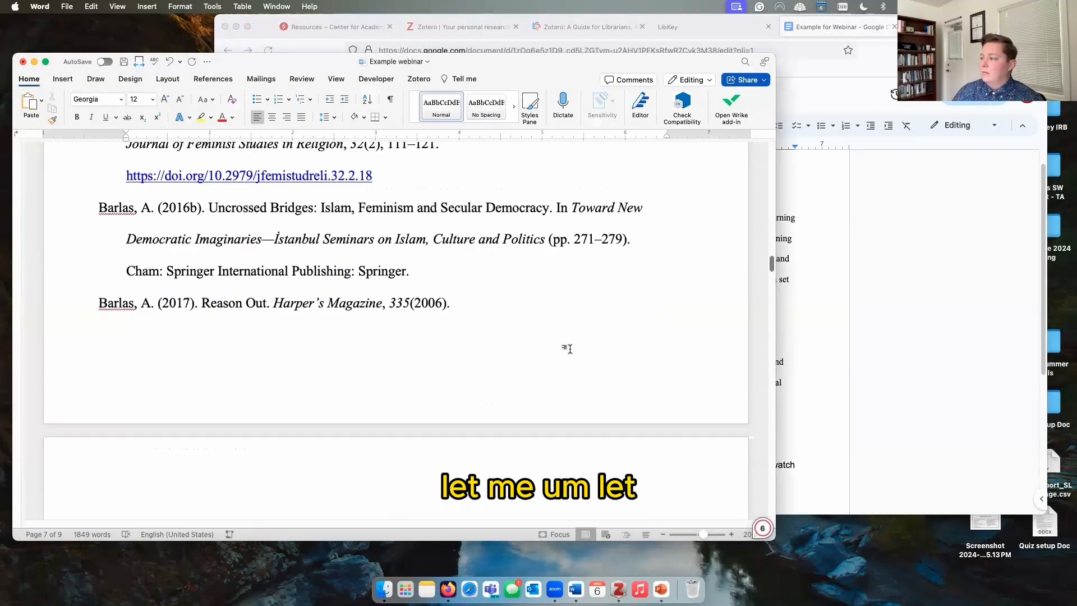
Step: Delete the old References list from the Word document
scroll(555, 274, up, 15)
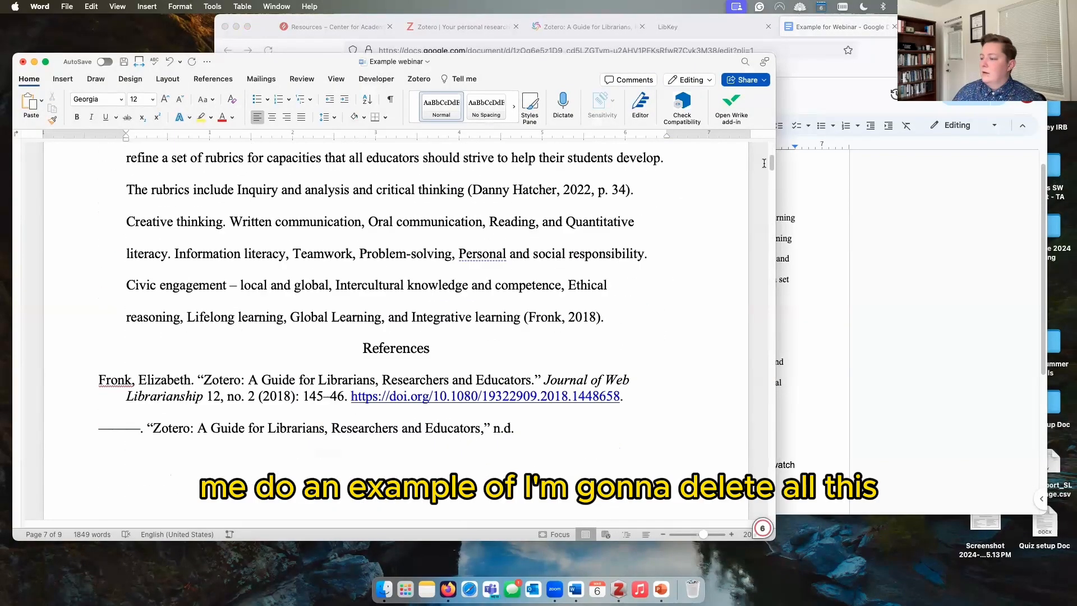
scroll(556, 275, up, 1)
click(362, 349)
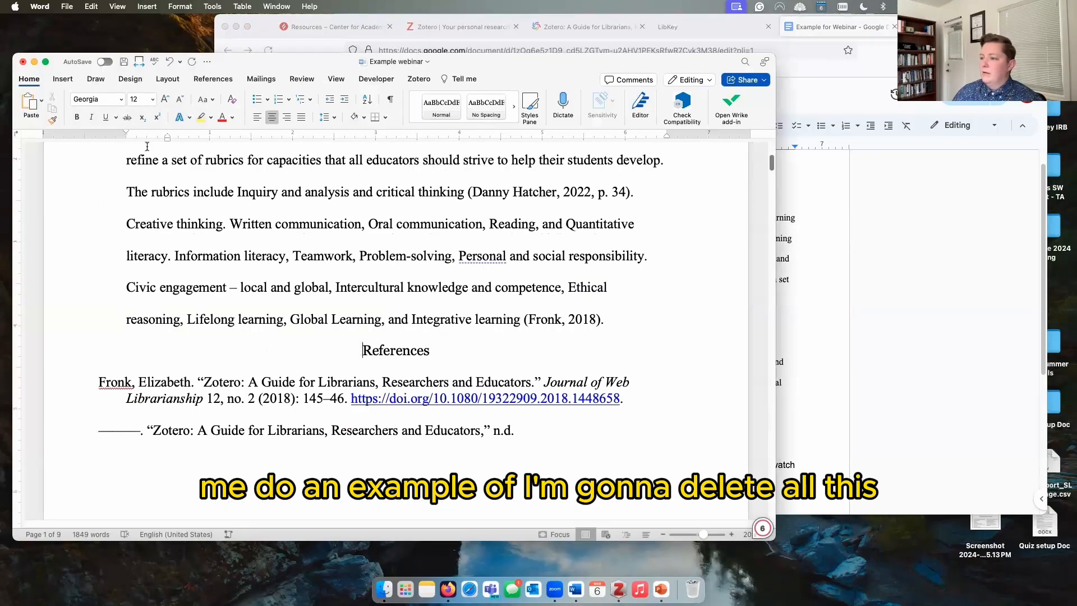
drag(131, 427, 427, 604)
key(BackSpace)
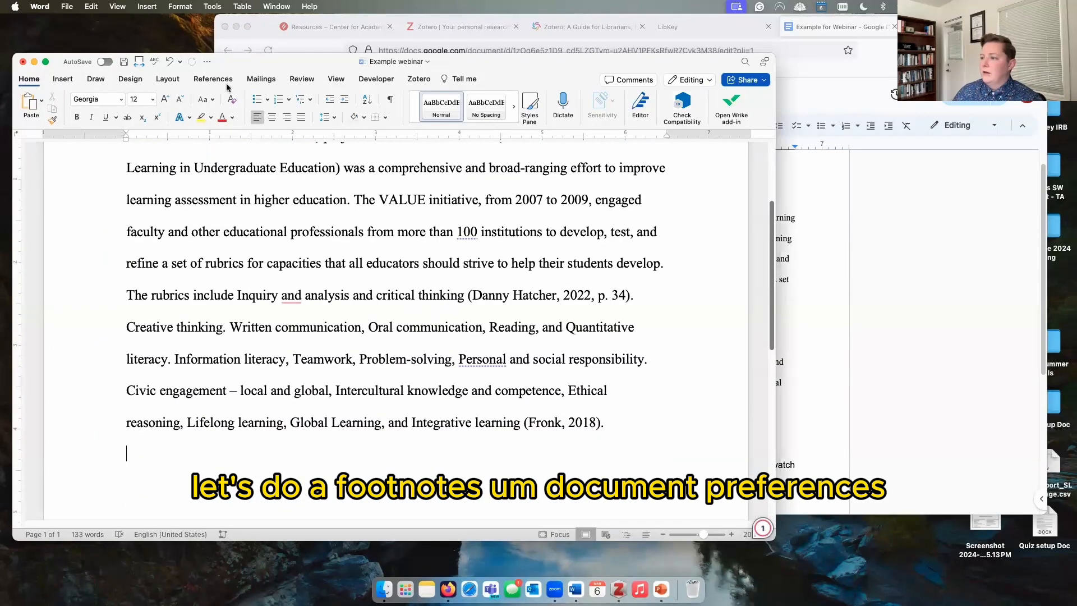
Step: Switch the document's citation style to Chicago Manual of Style 17th edition (note) with footnotes
click(419, 79)
click(178, 97)
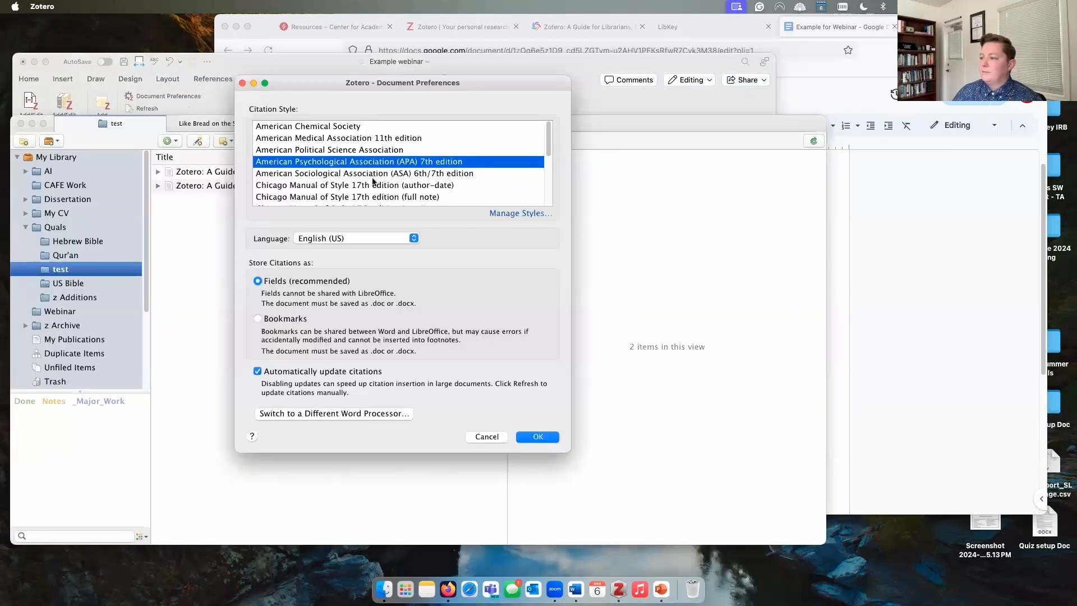
scroll(398, 191, down, 2)
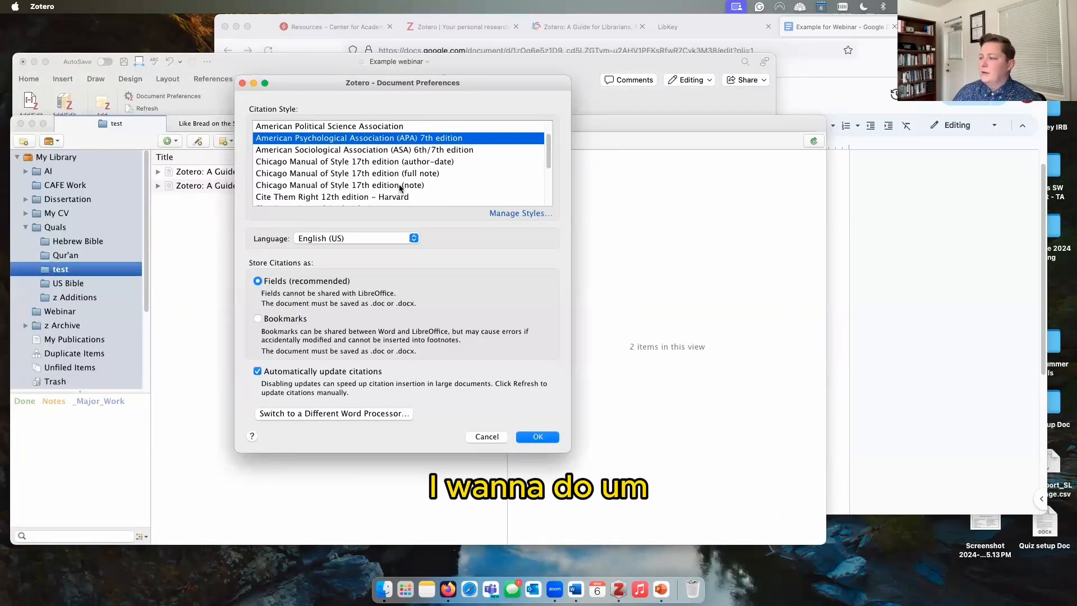
click(401, 186)
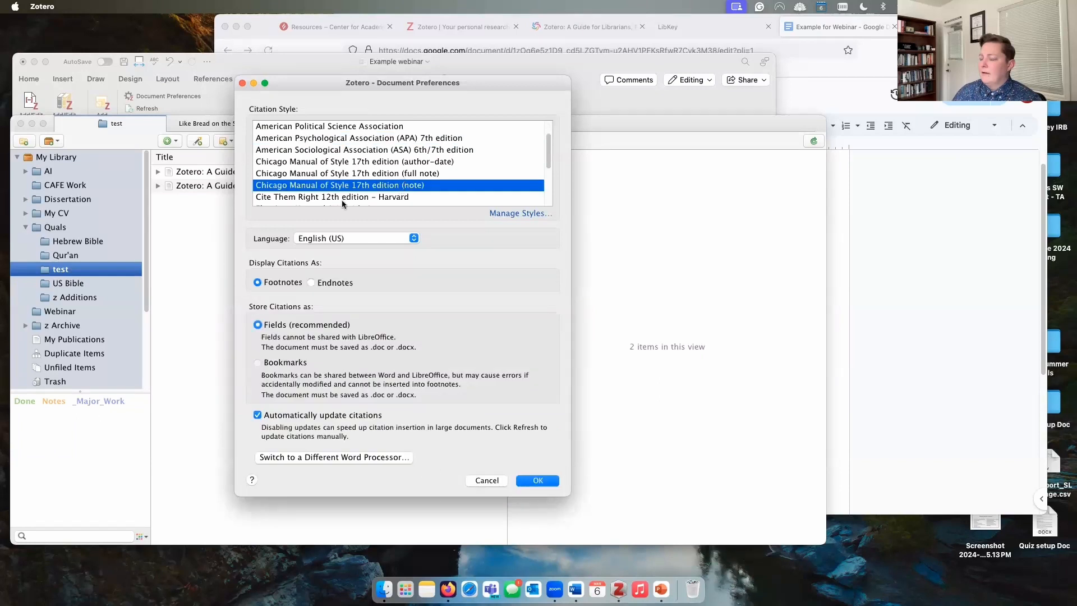
click(312, 282)
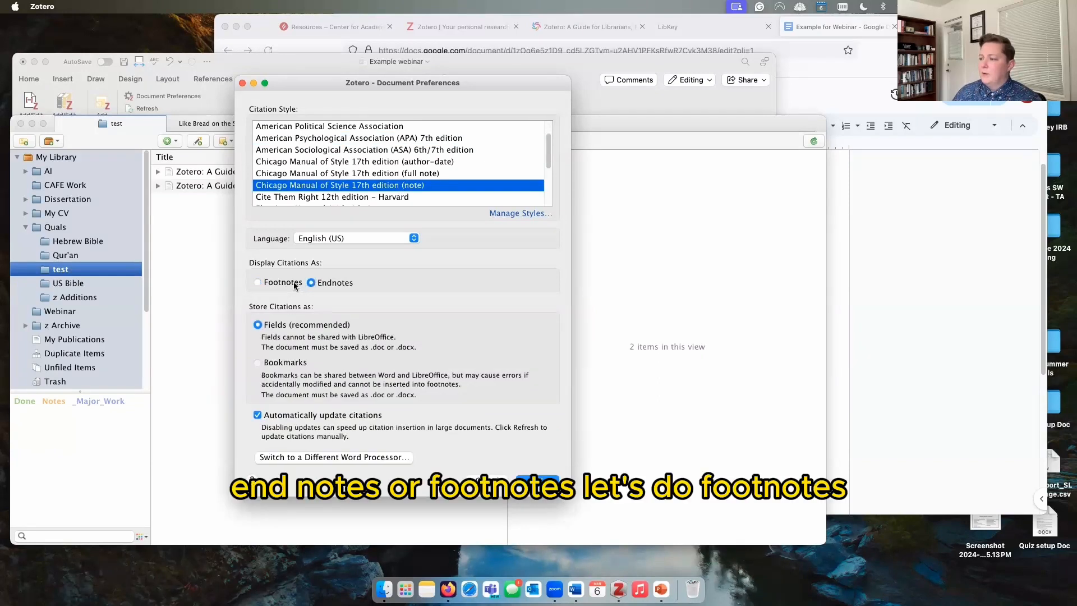
click(293, 284)
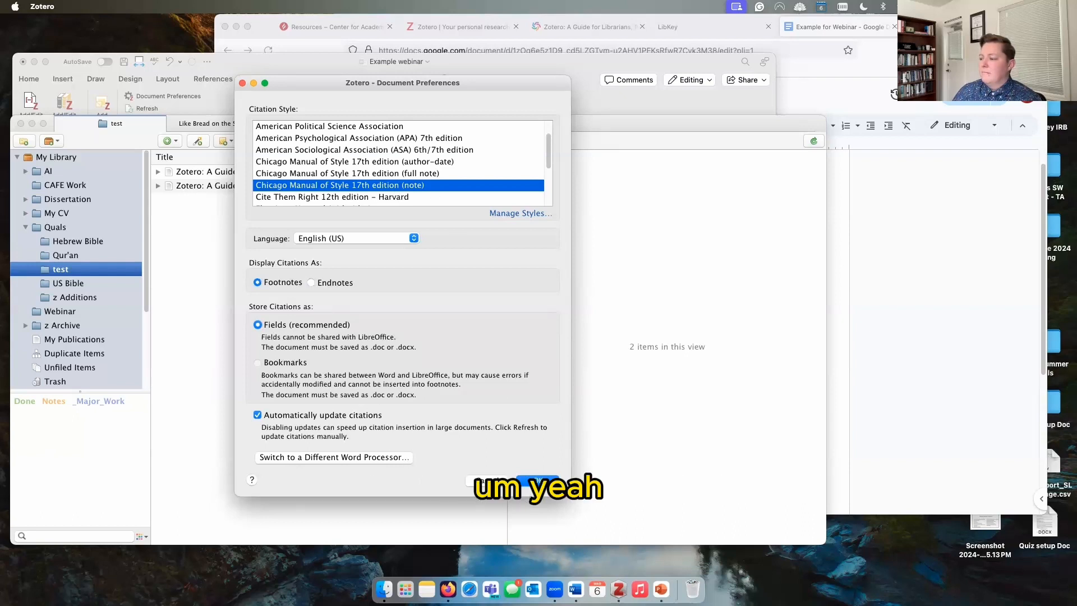
click(537, 481)
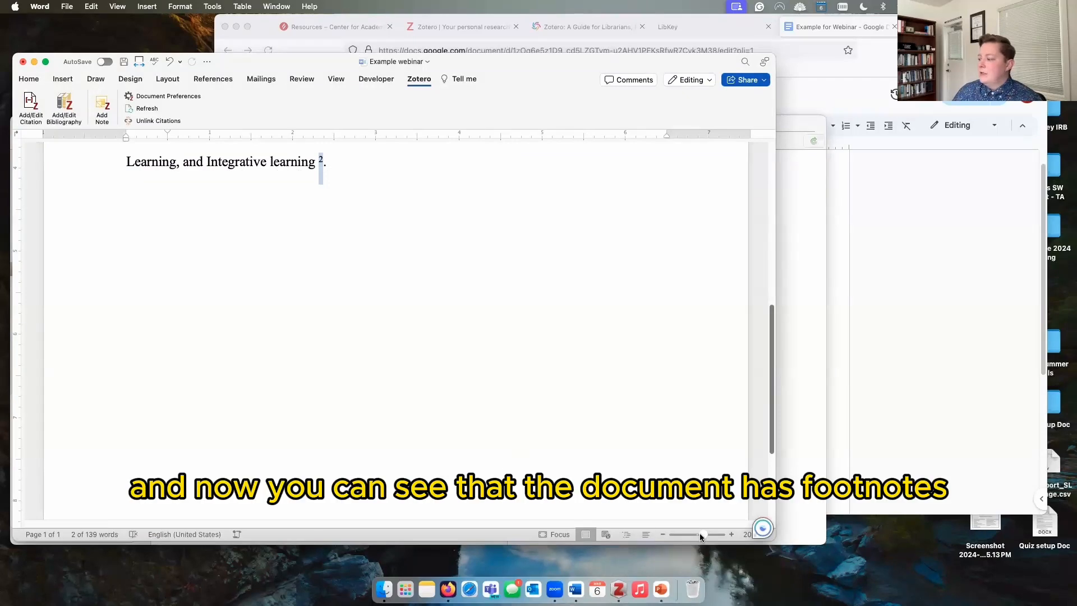
Step: Zoom Word to about 96% to review the footnoted page, then bring Zotero forward
drag(699, 533, 691, 533)
click(370, 499)
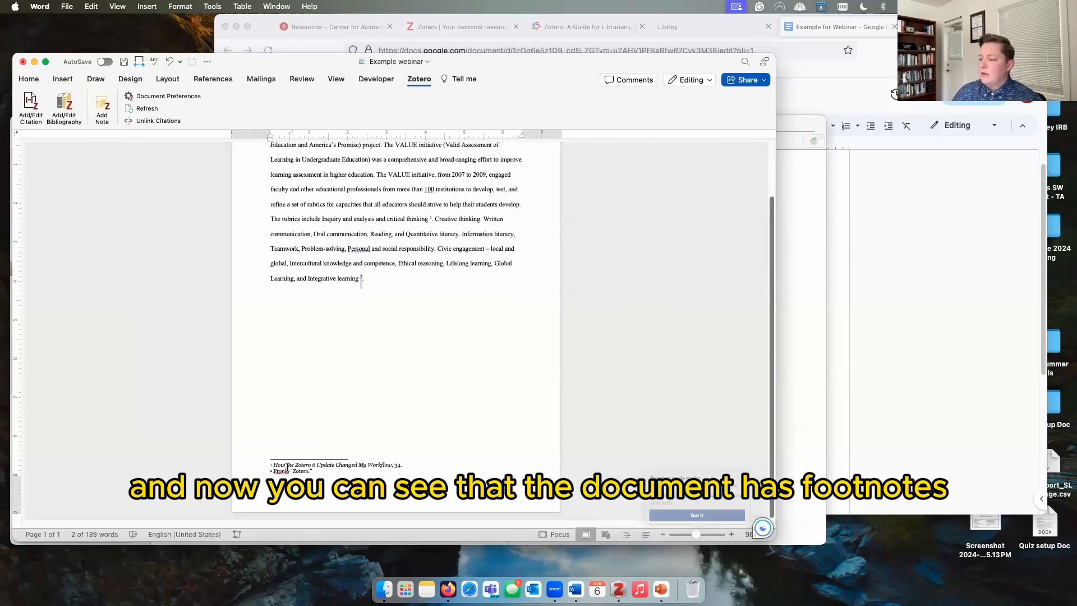
click(369, 304)
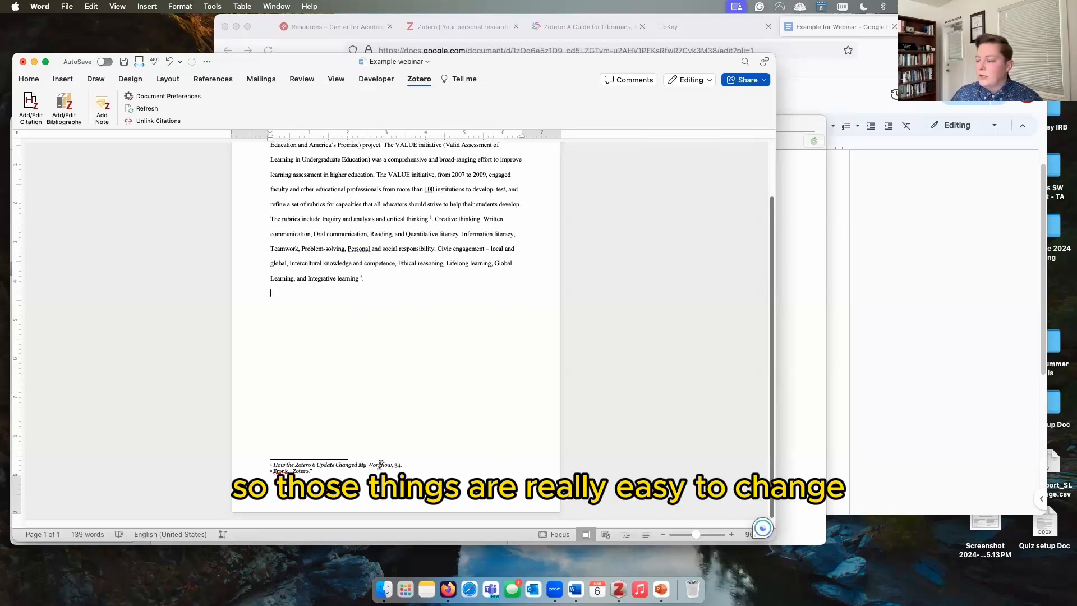
scroll(347, 466, up, 3)
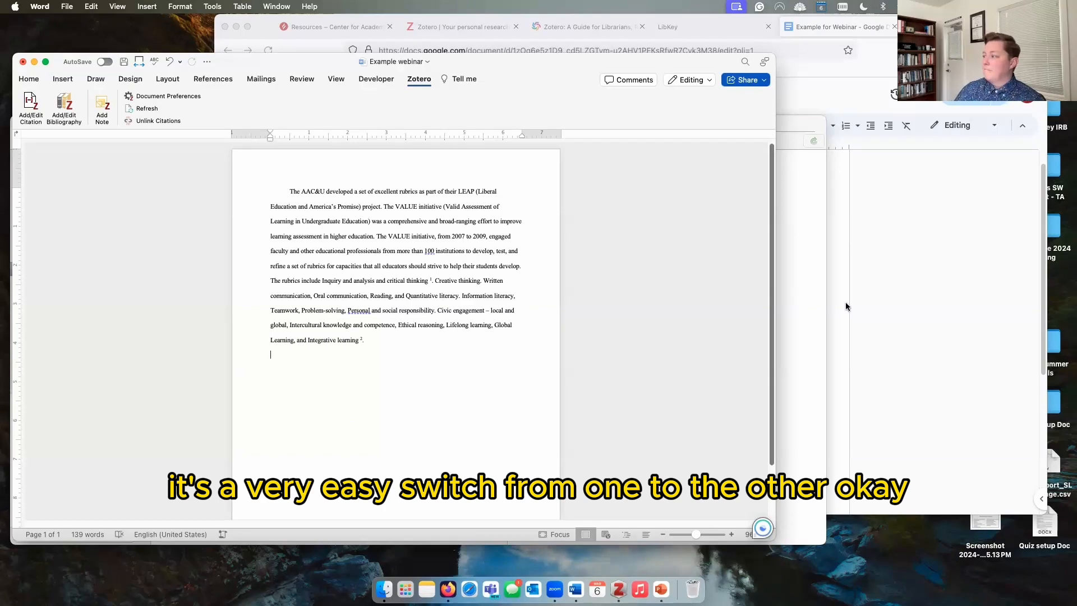
click(807, 297)
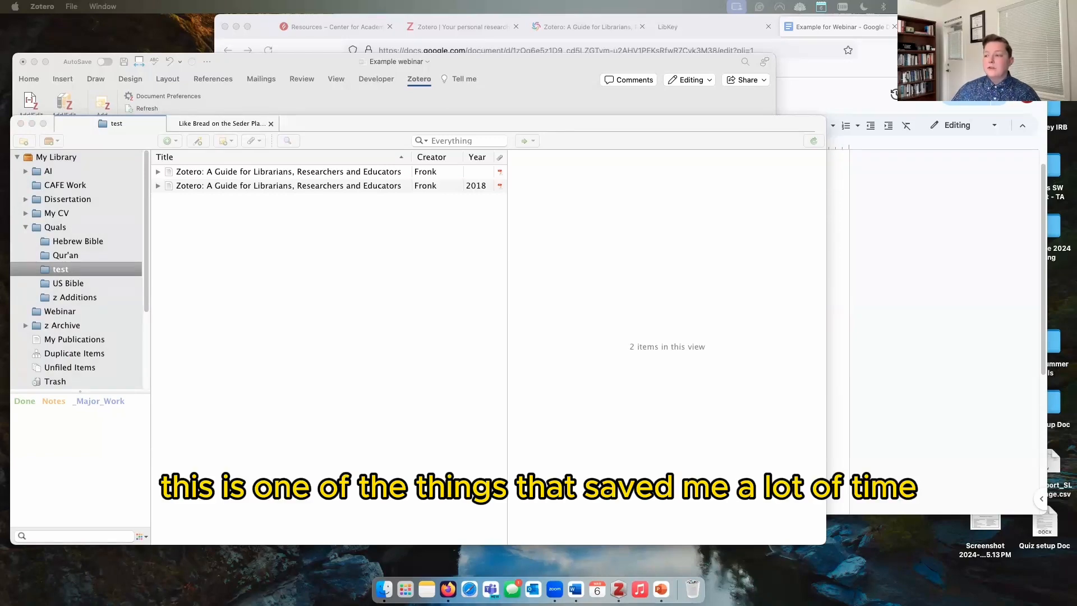
click(98, 269)
click(97, 255)
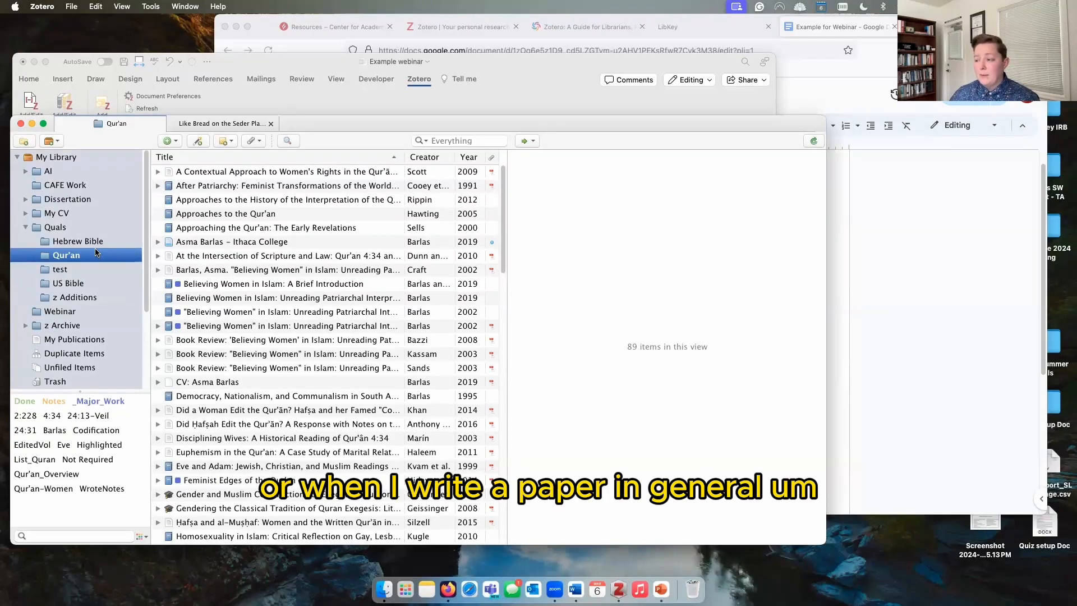
click(98, 241)
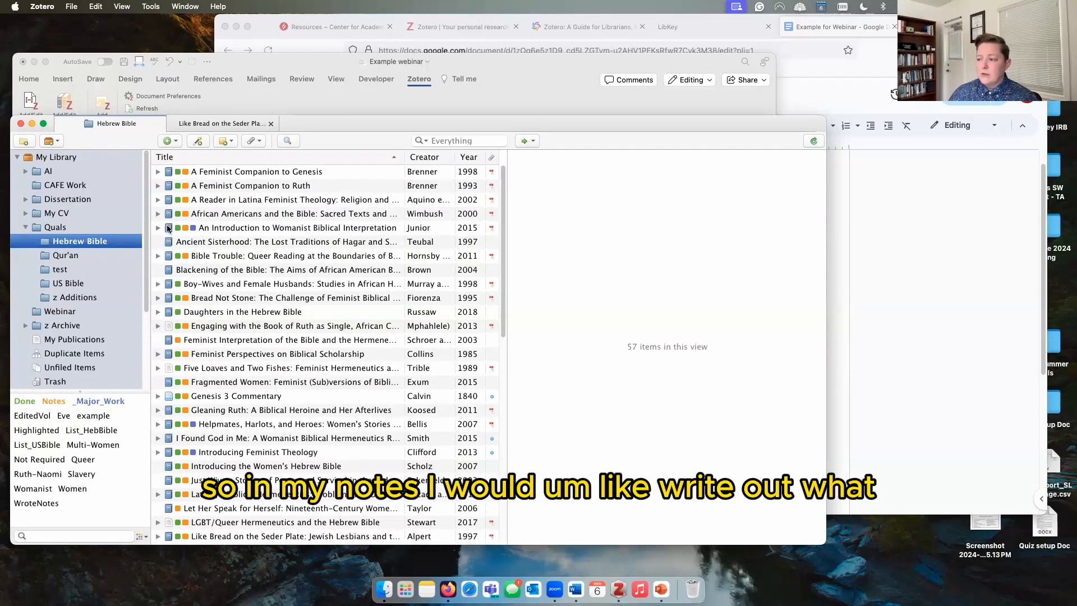
click(159, 200)
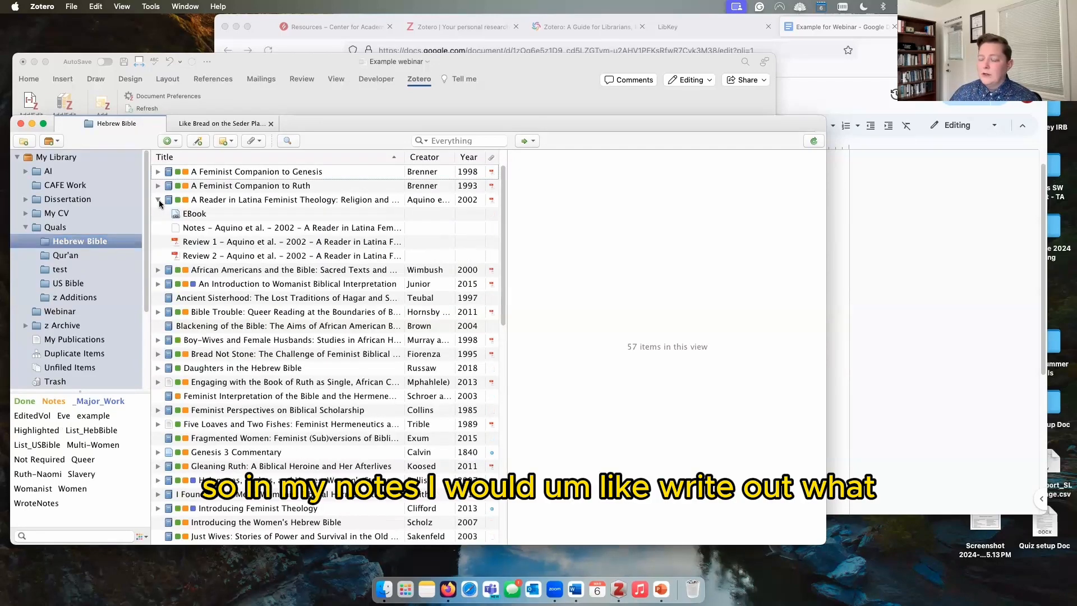
click(214, 229)
double_click(214, 229)
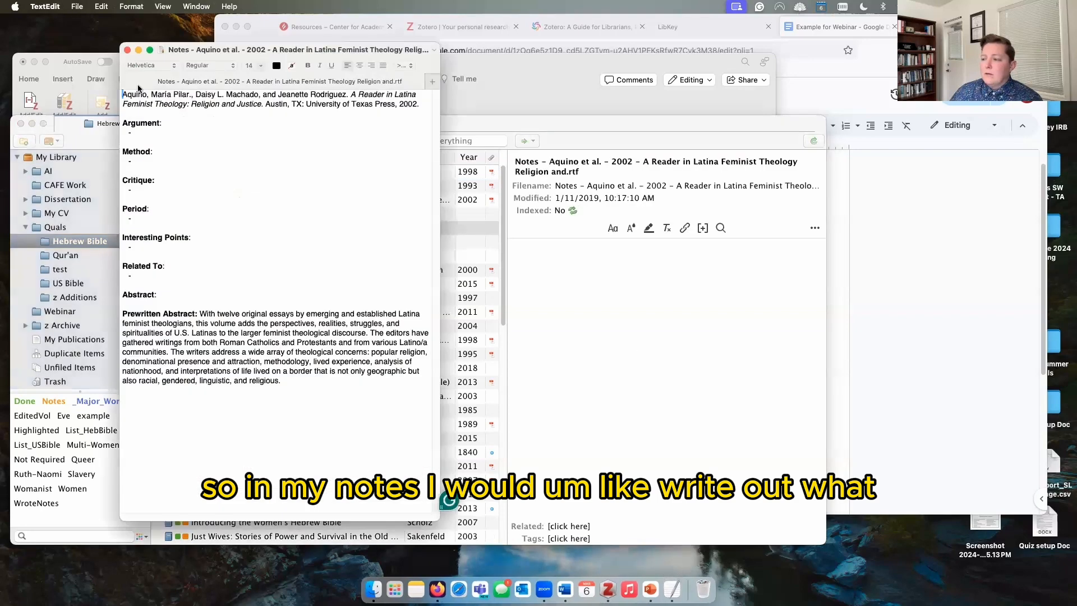
click(128, 51)
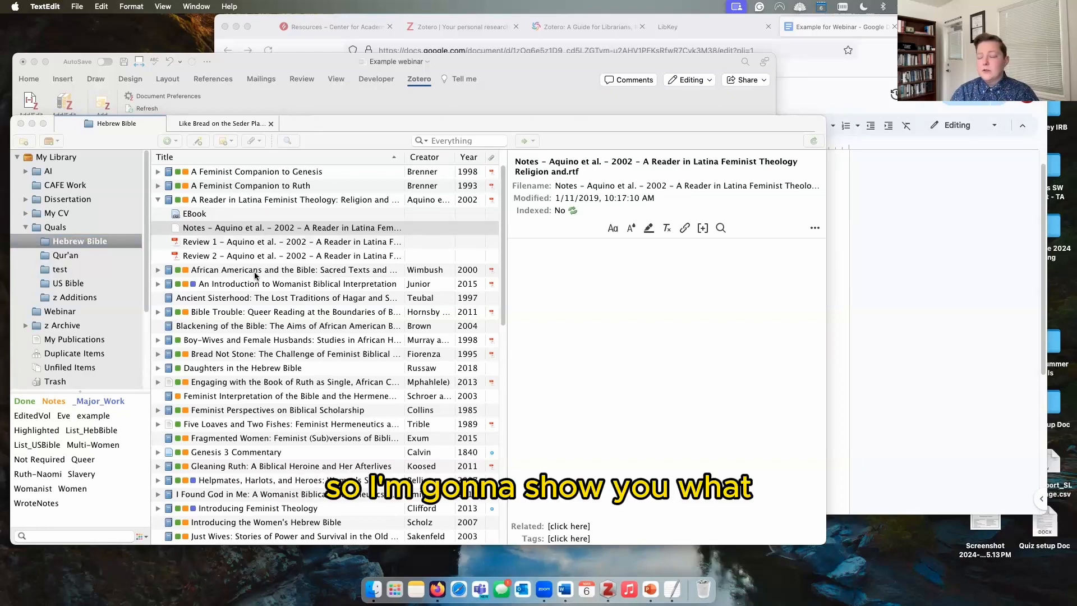
click(60, 270)
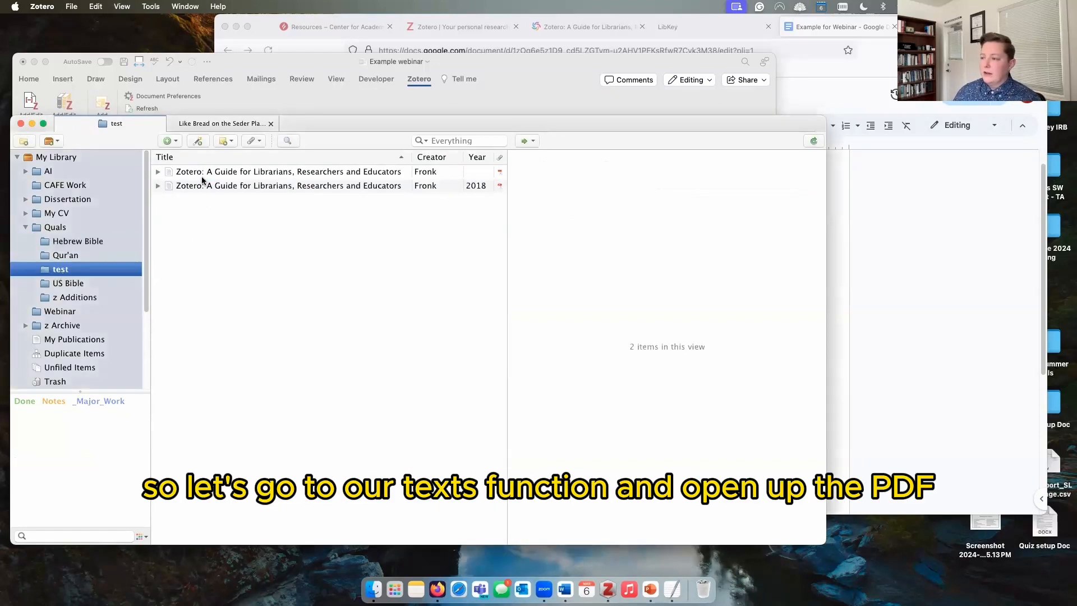
click(201, 176)
Step: Open the guide article's PDF and highlight the passage from 'More broadly' to 'practice' in yellow
click(158, 172)
double_click(214, 186)
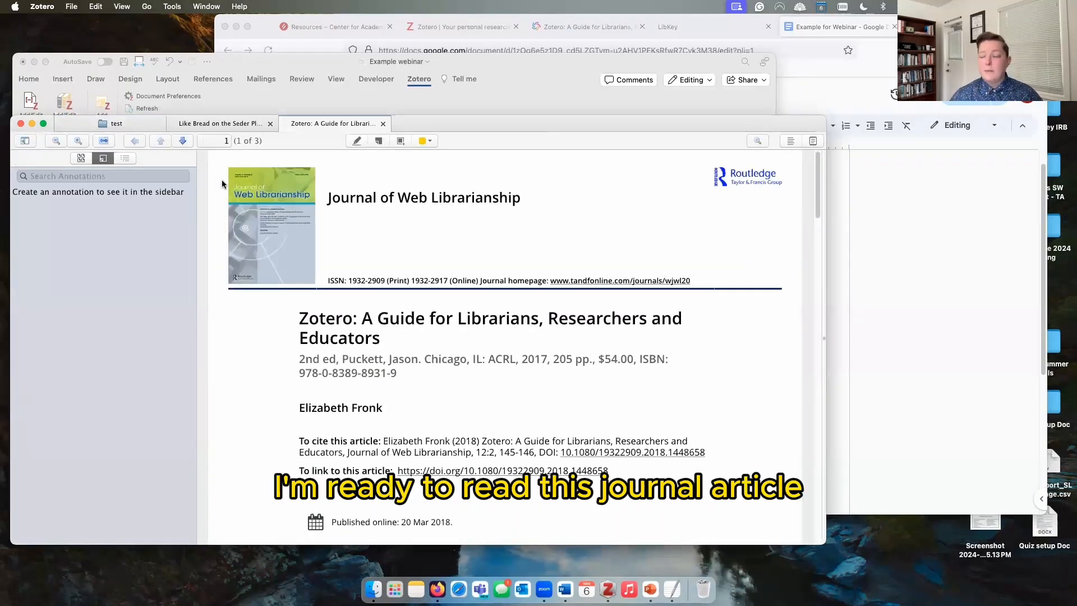
scroll(442, 381, down, 15)
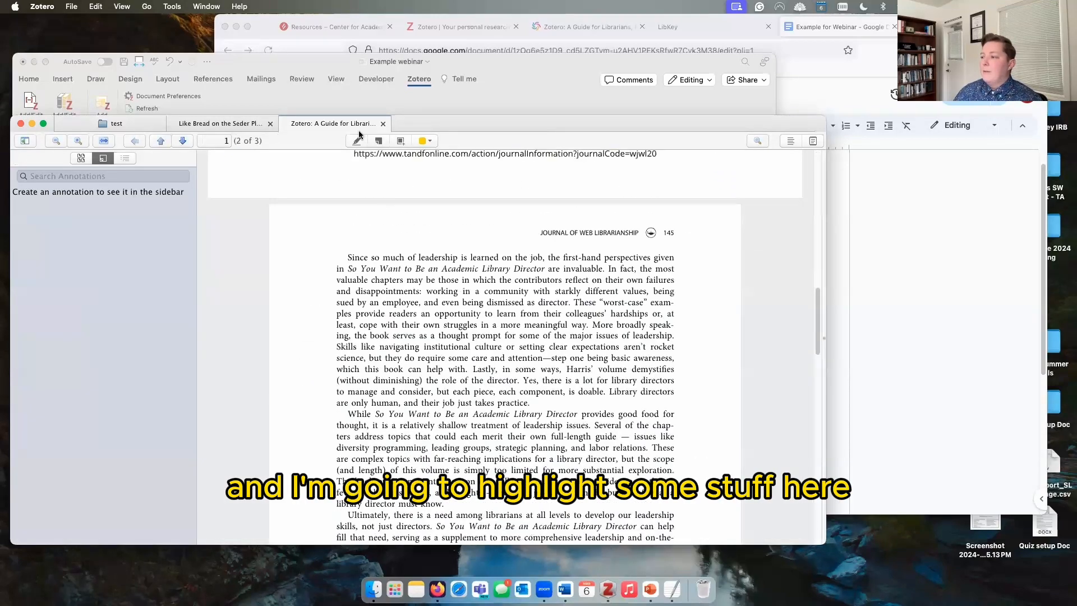
click(356, 141)
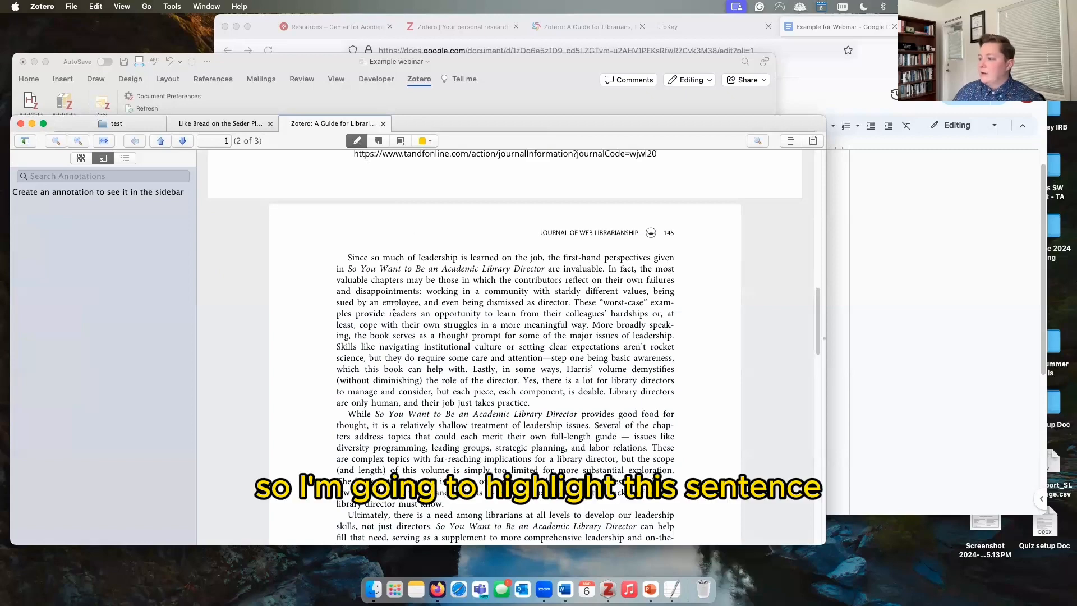
drag(593, 325, 529, 402)
scroll(456, 424, down, 1)
scroll(455, 425, down, 5)
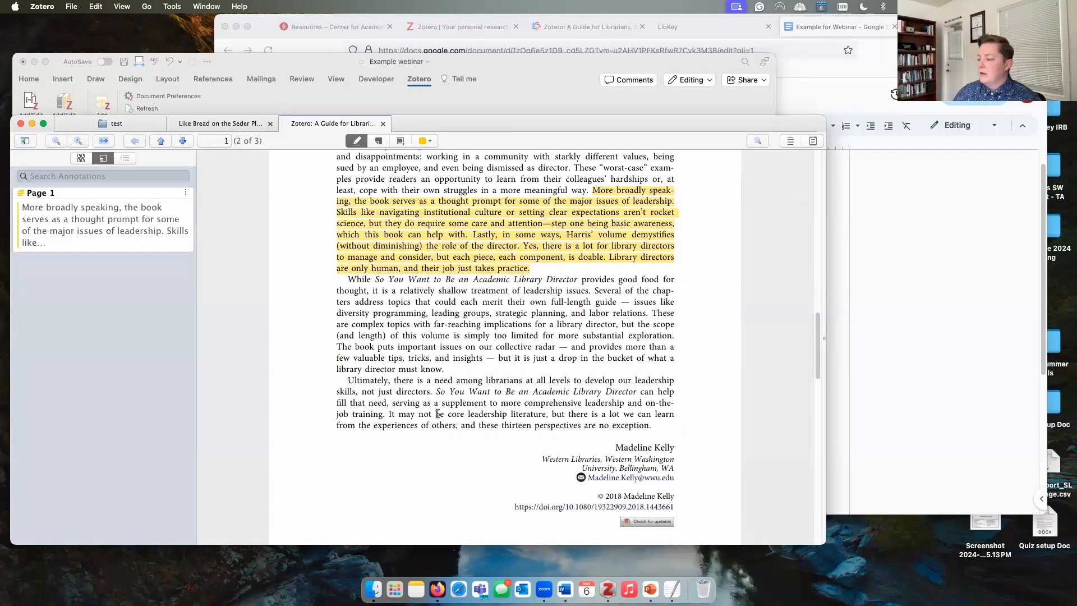
drag(432, 393, 344, 382)
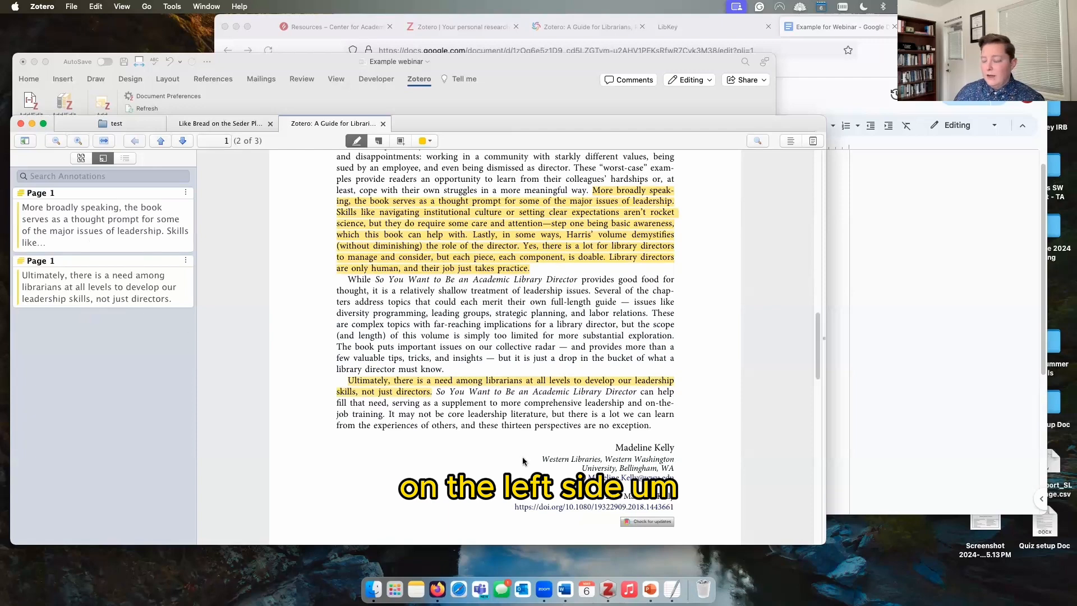
Step: Highlight the paragraph's last sentence in red
click(428, 141)
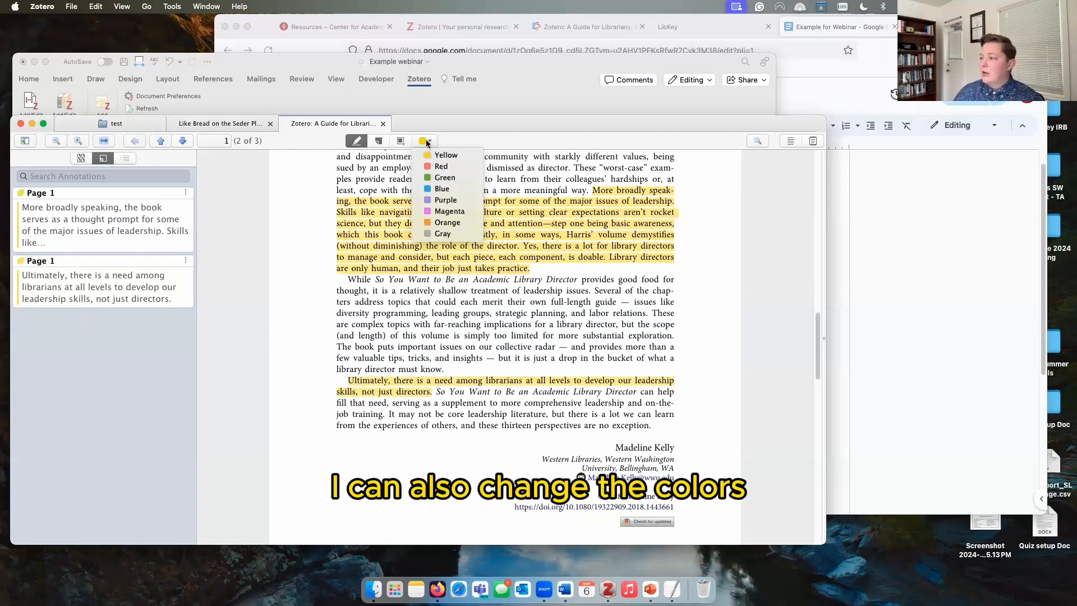
click(440, 167)
drag(651, 428, 387, 417)
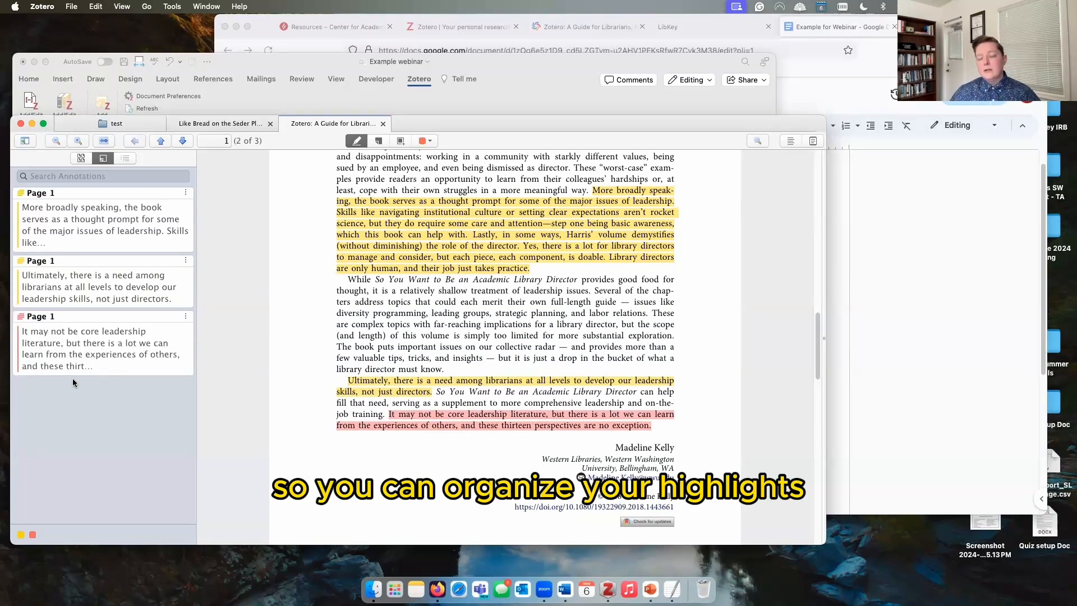
Step: Filter annotations by red, then yellow, then clear the filter to show all
click(34, 533)
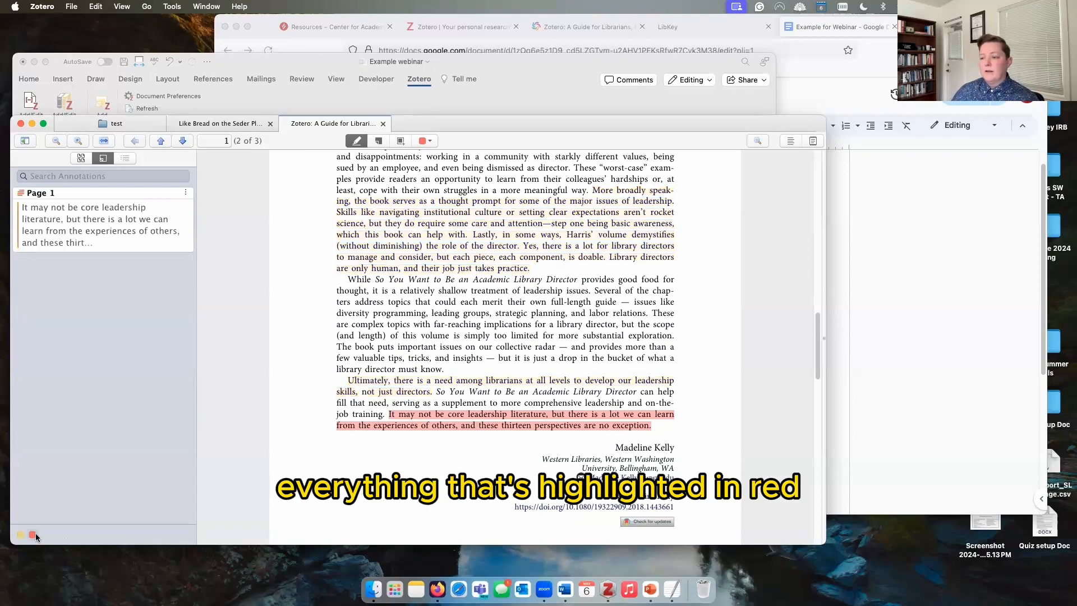
click(32, 535)
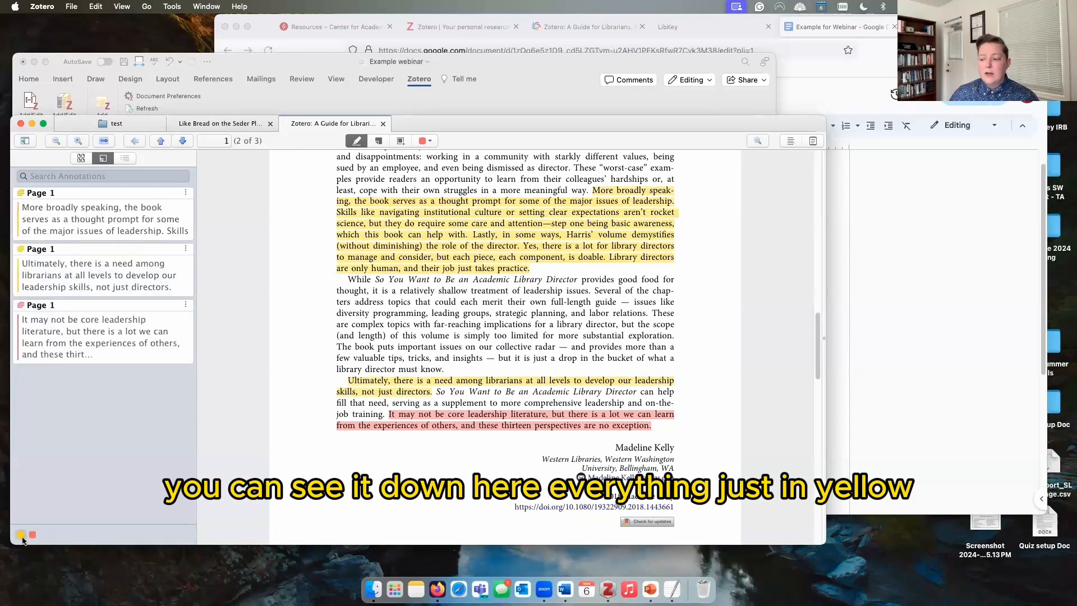
click(20, 535)
click(21, 535)
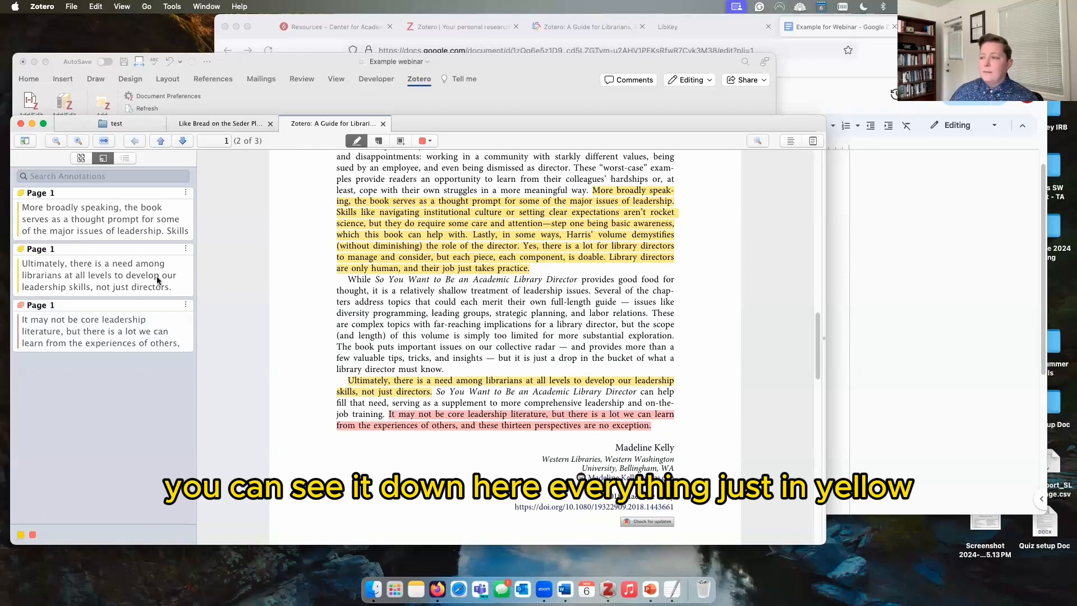
click(85, 177)
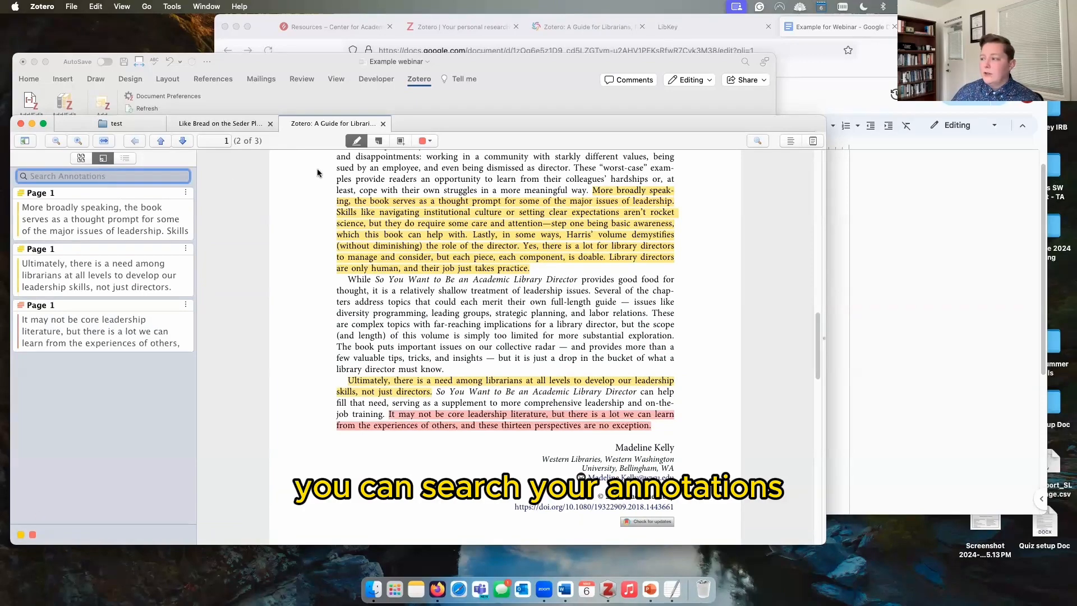
Step: Place a test note annotation on the page, then delete it
click(379, 142)
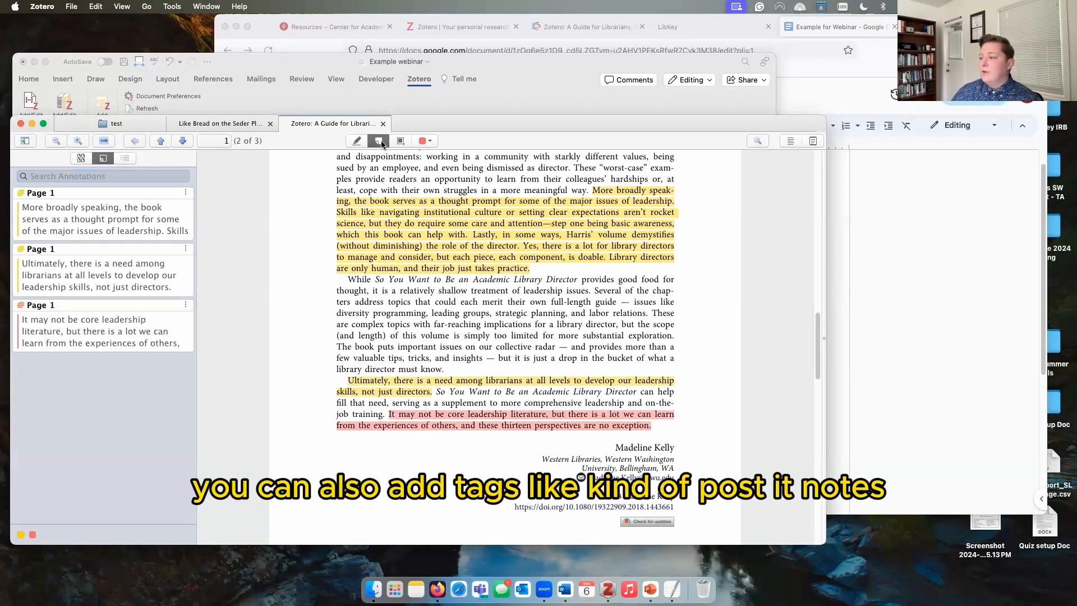
click(393, 283)
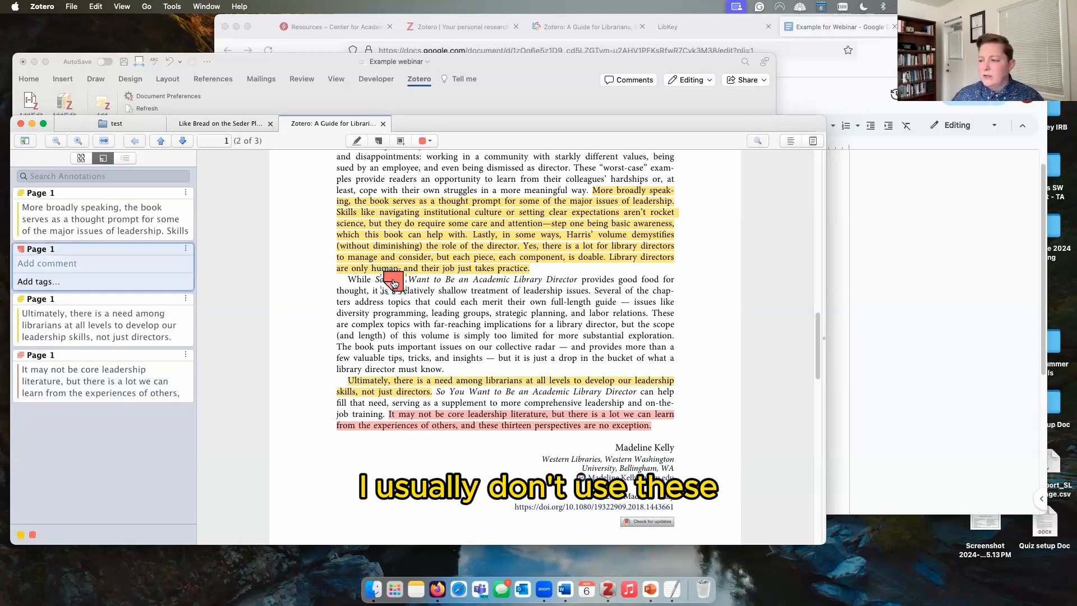
key(BackSpace)
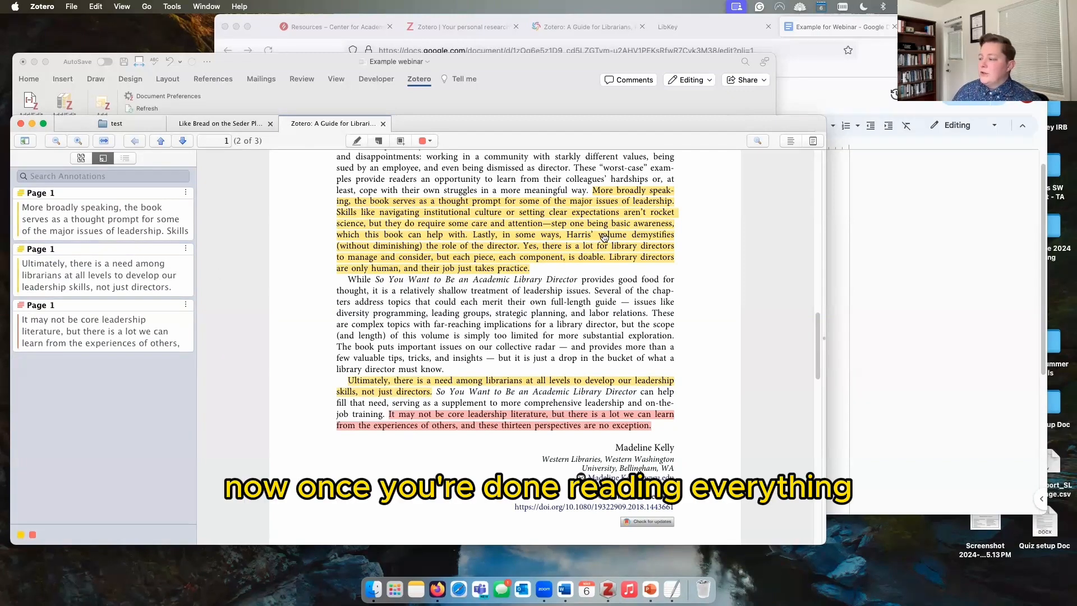
Step: Create a child note from the guide article's annotations
click(97, 121)
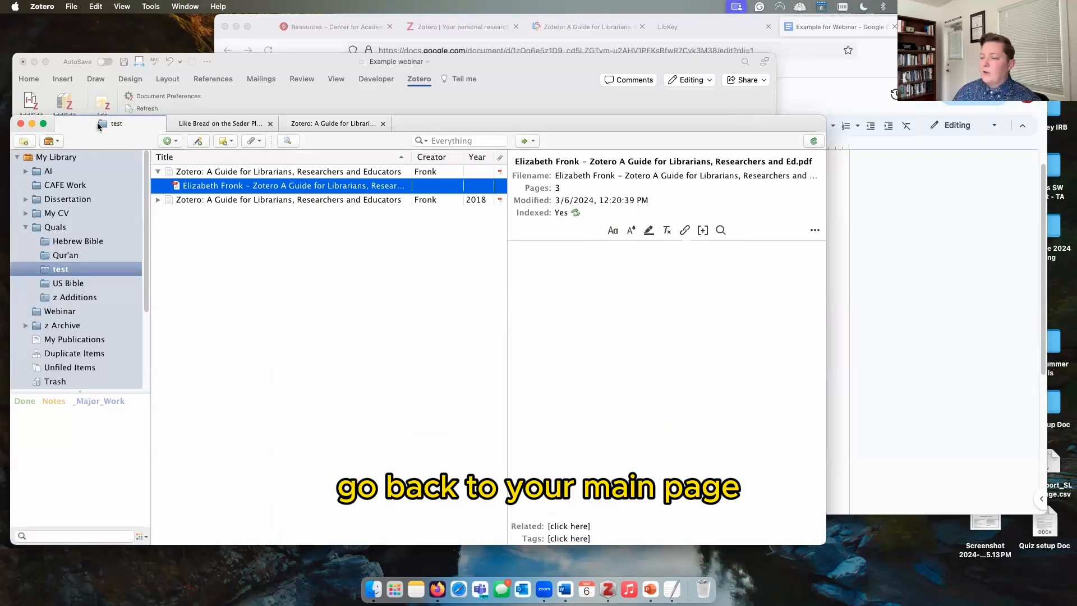
right_click(216, 174)
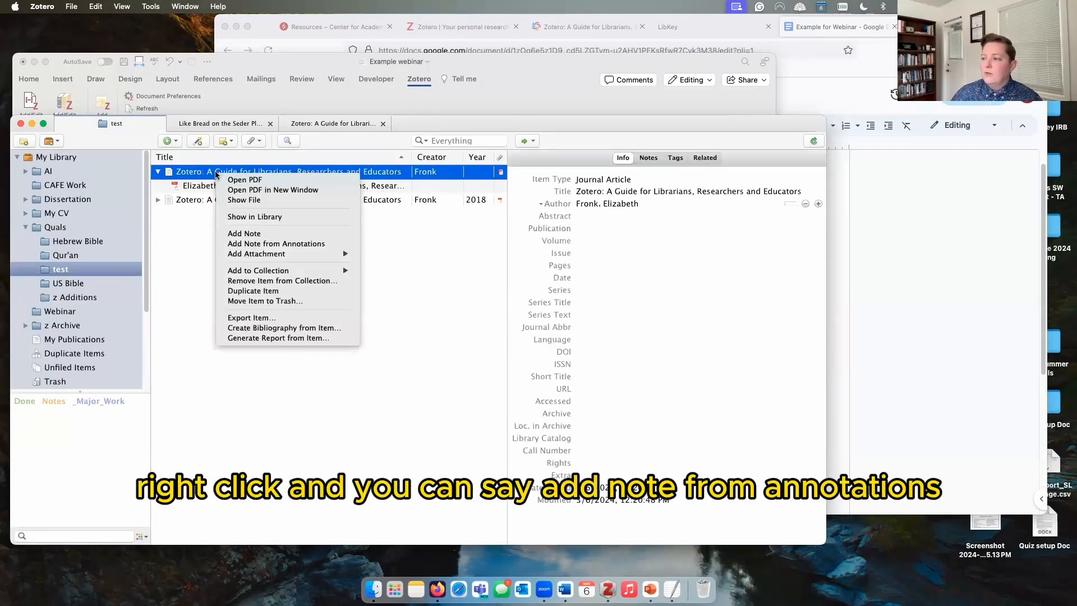
click(260, 244)
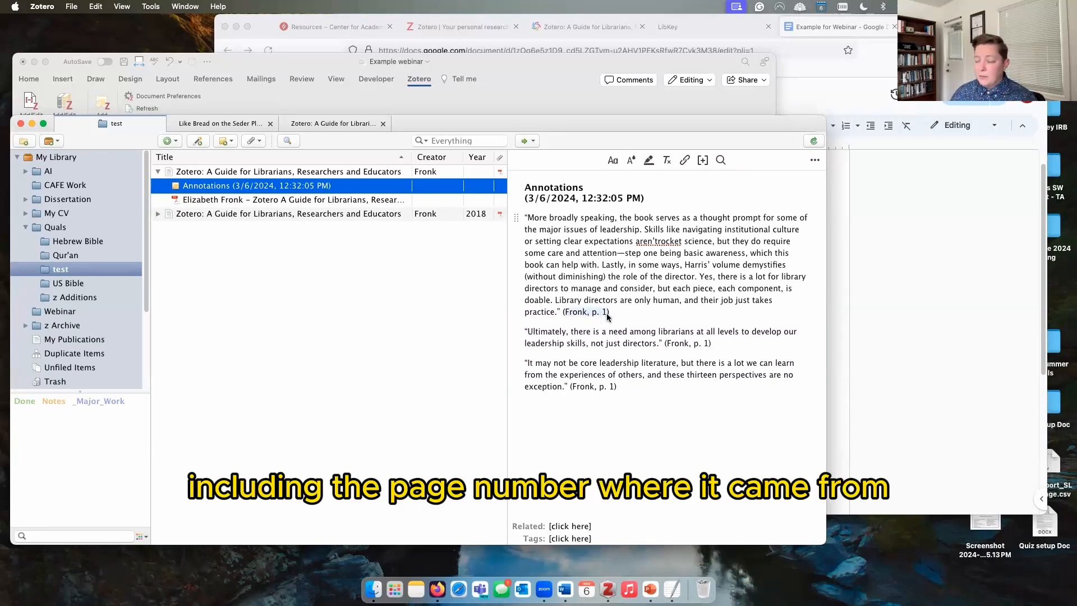
Step: Check a quotation's source passage in the PDF, then return to the guide article
click(602, 265)
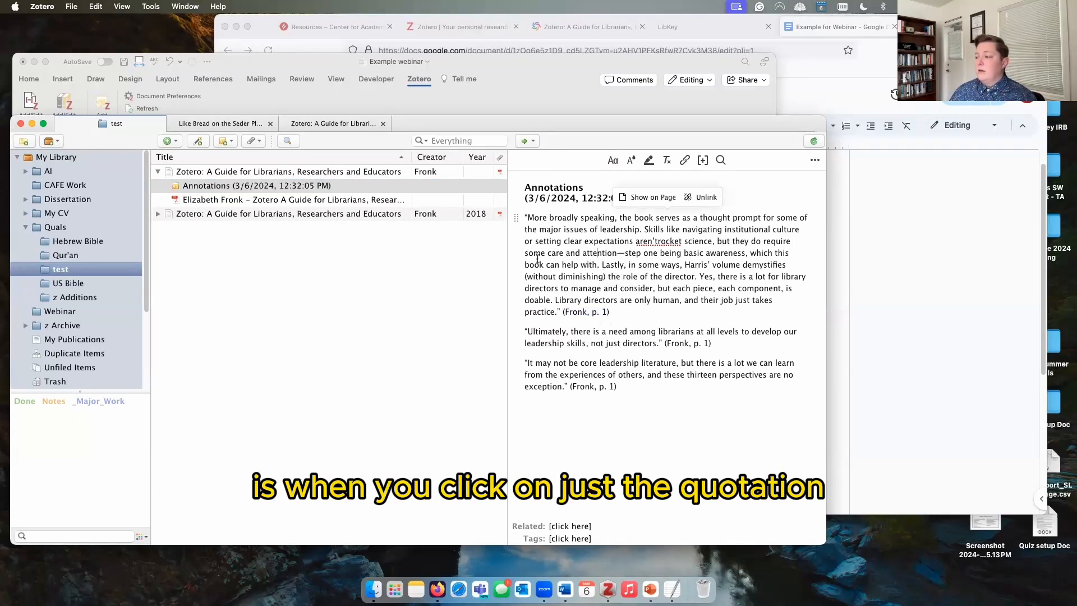
click(647, 198)
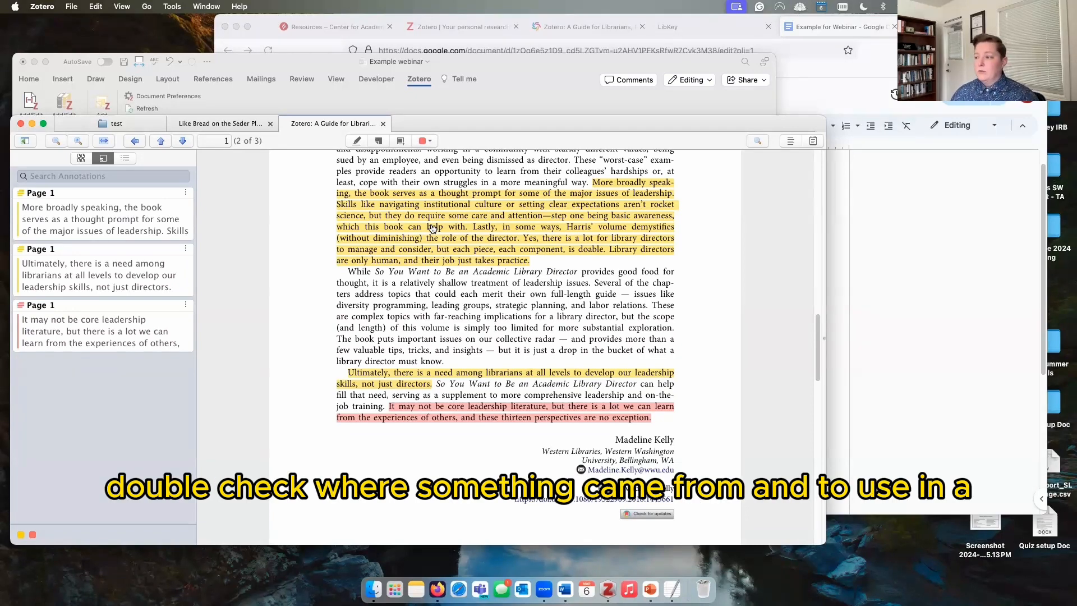
click(147, 125)
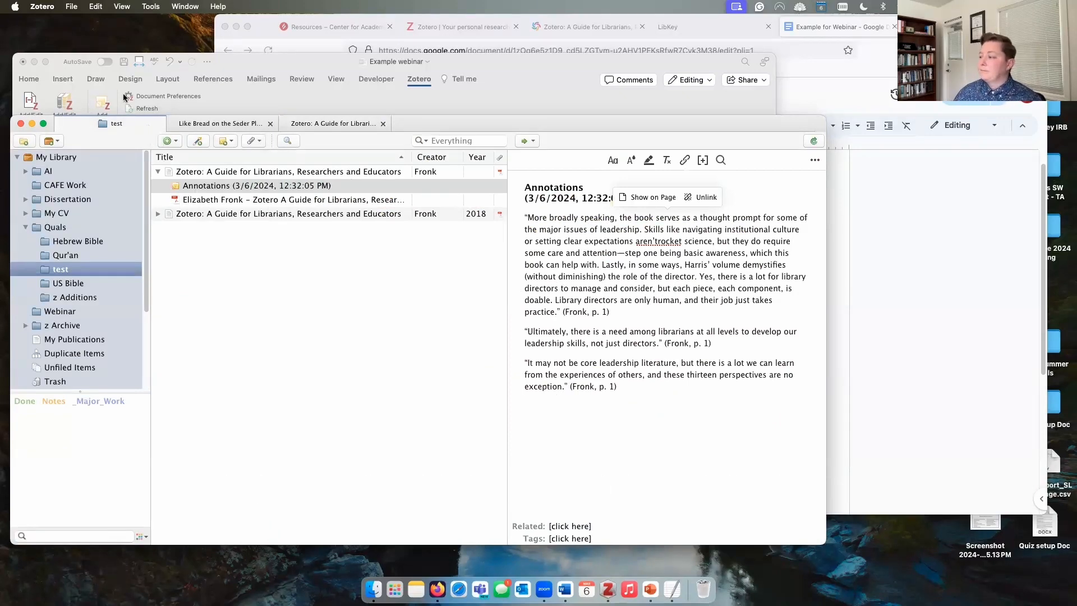
click(224, 172)
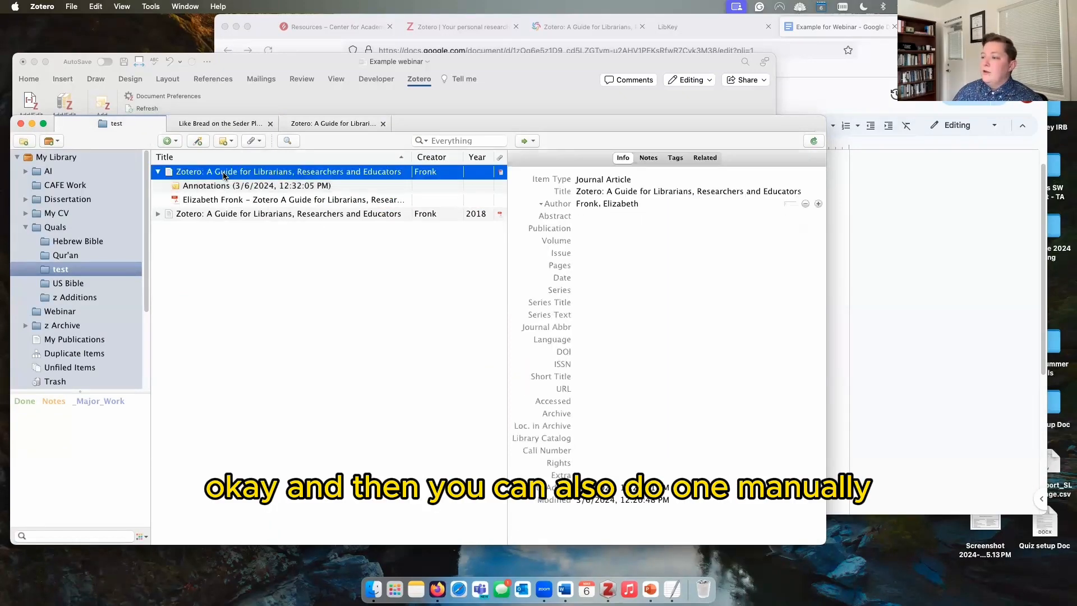
Step: Add a child note titled 'Problems - Critiques of this Article' with a three-item numbered list
click(225, 141)
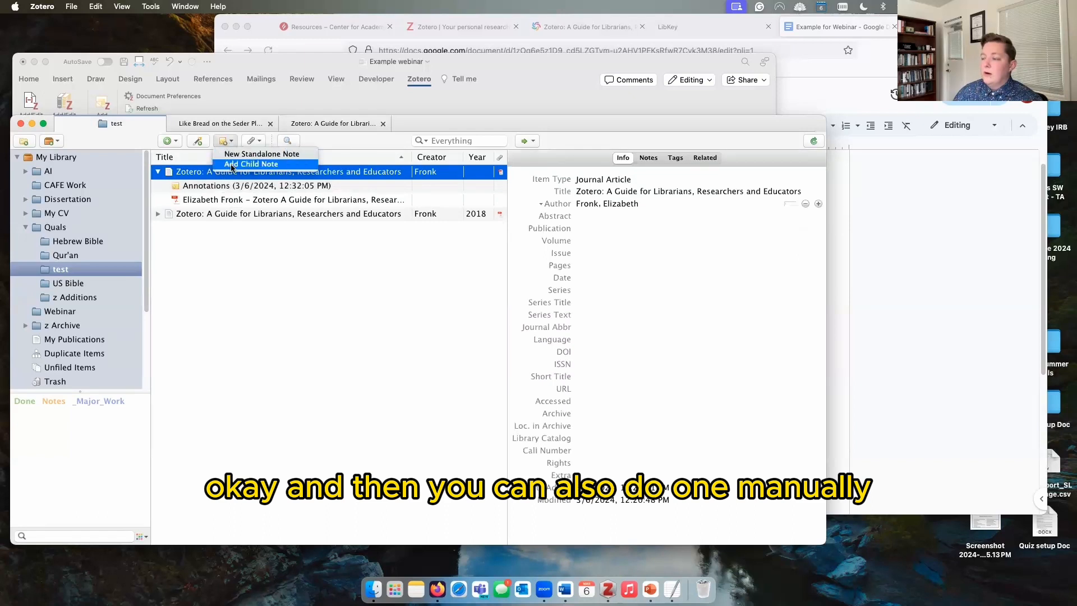
click(231, 165)
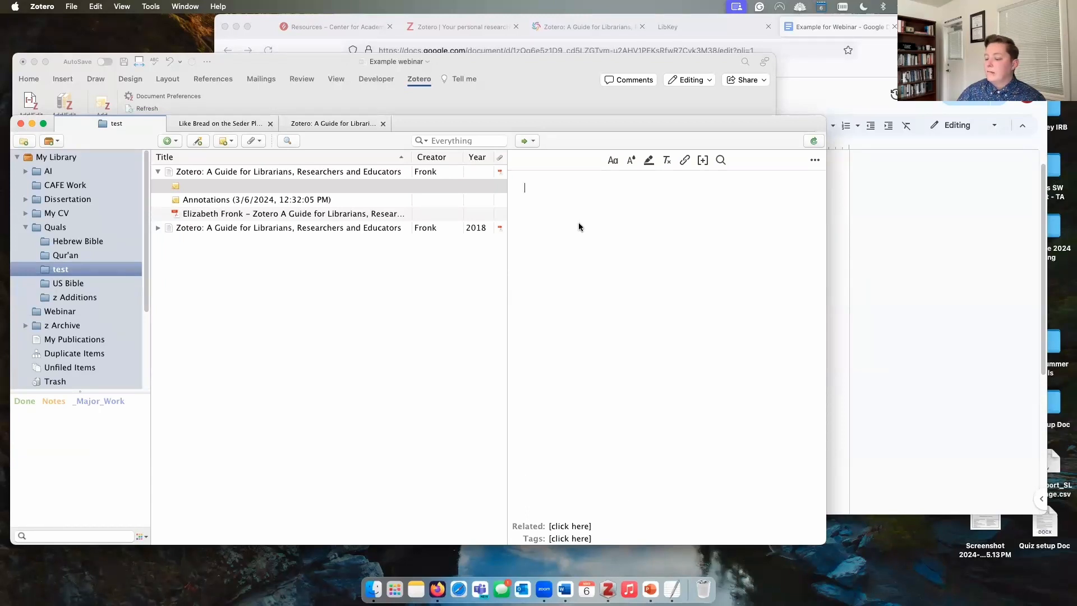
text(Pro)
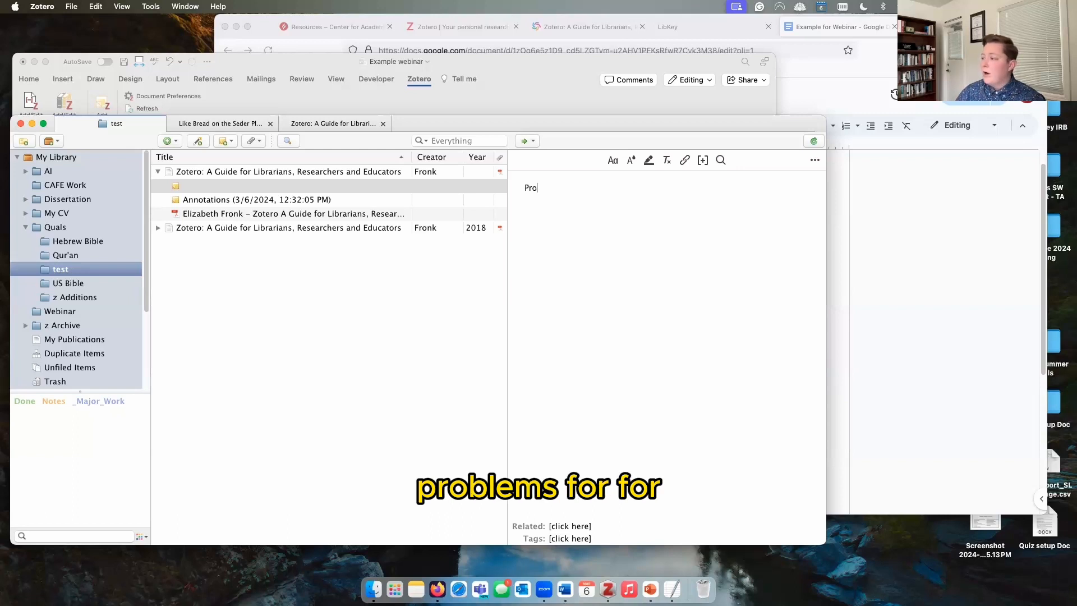
text(blems)
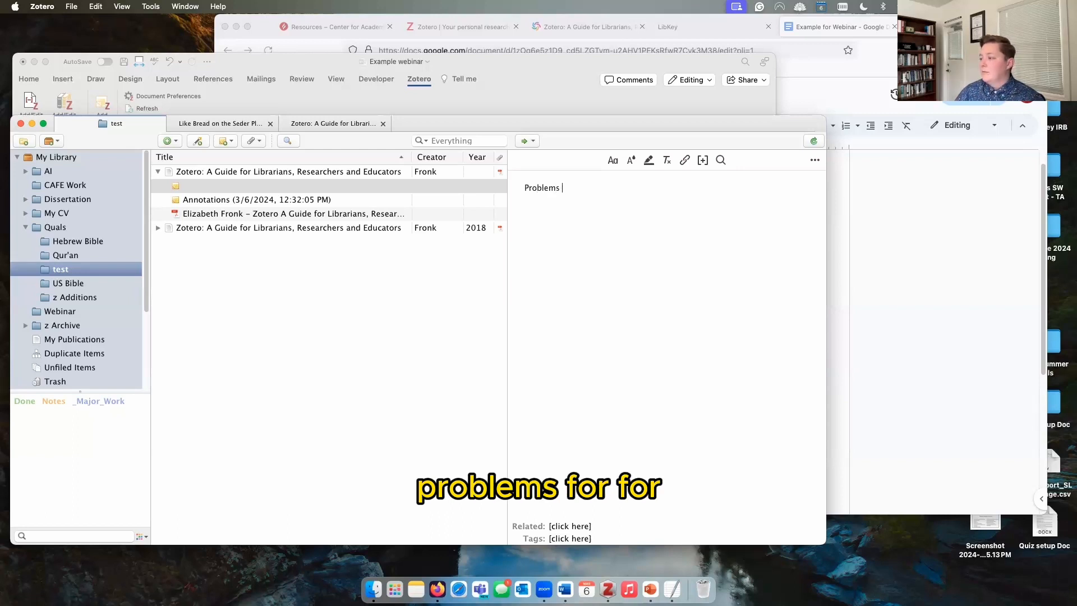
text( - C)
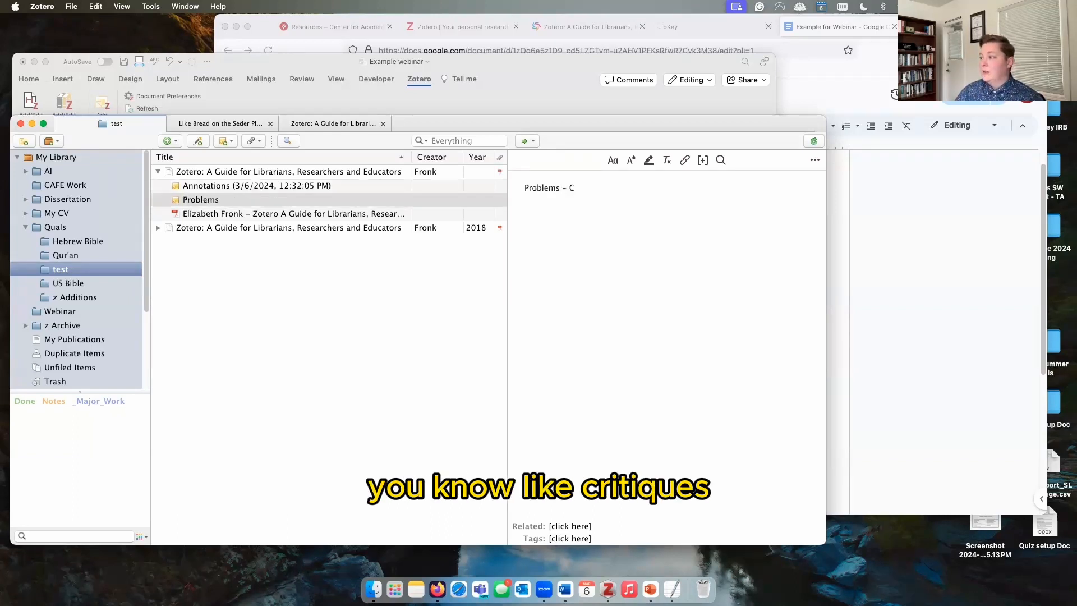
text(ritiques )
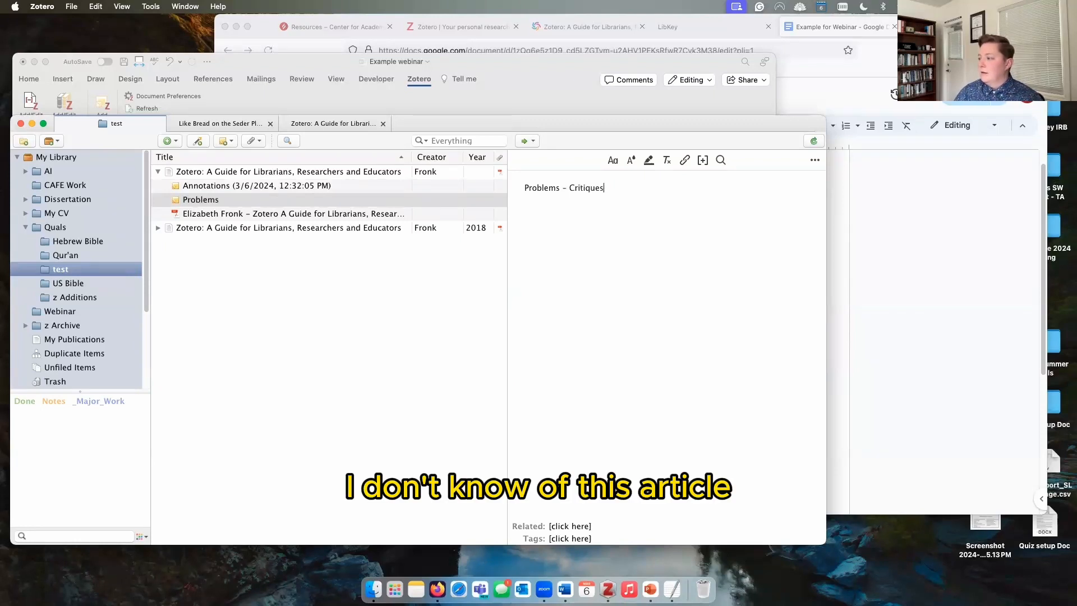
text(of this )
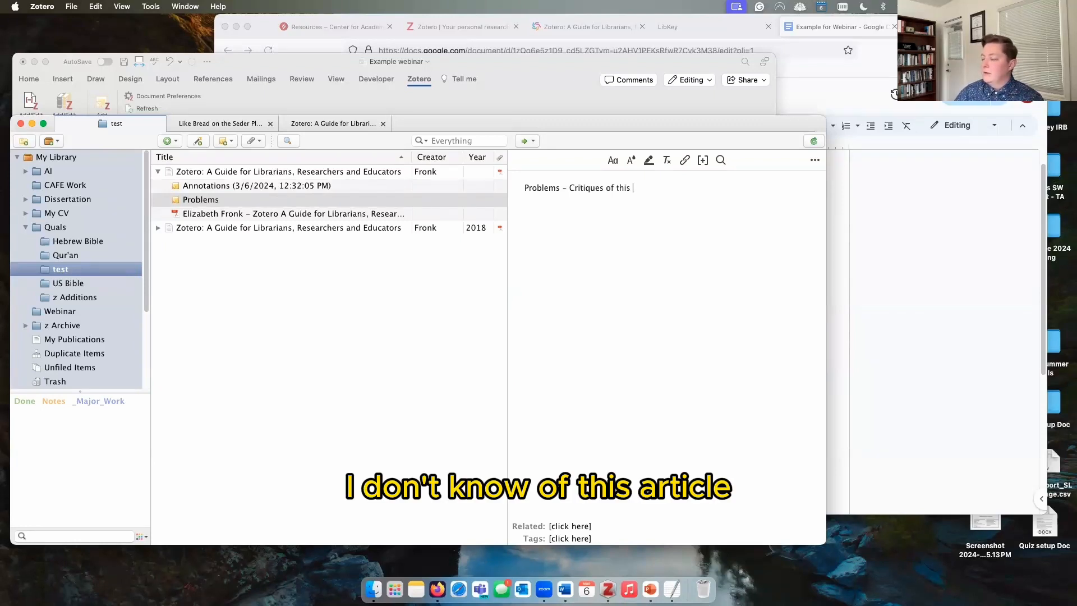
text(Articl)
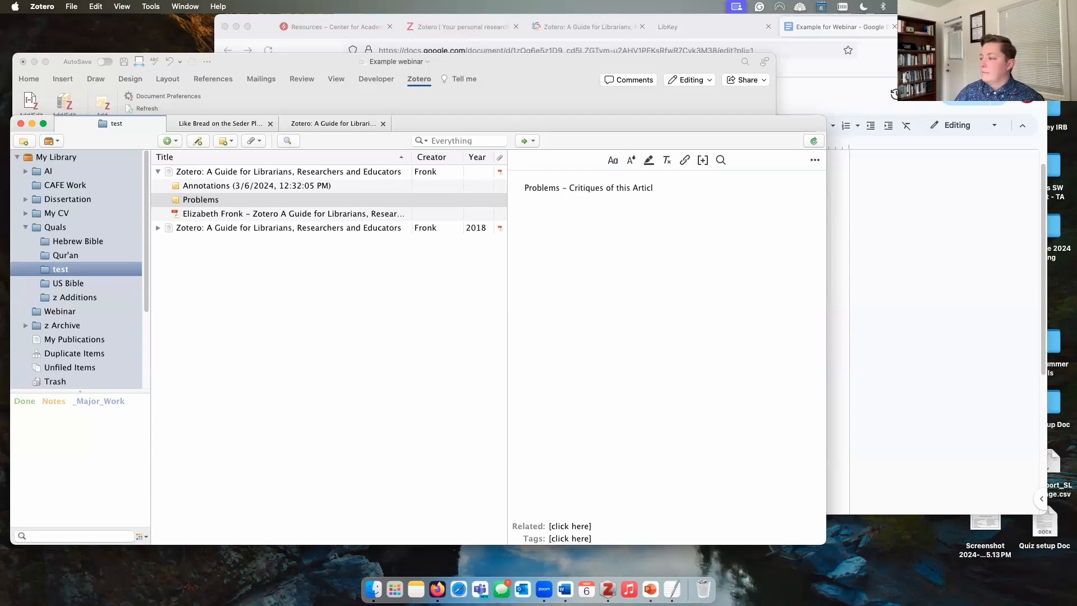
text(1)
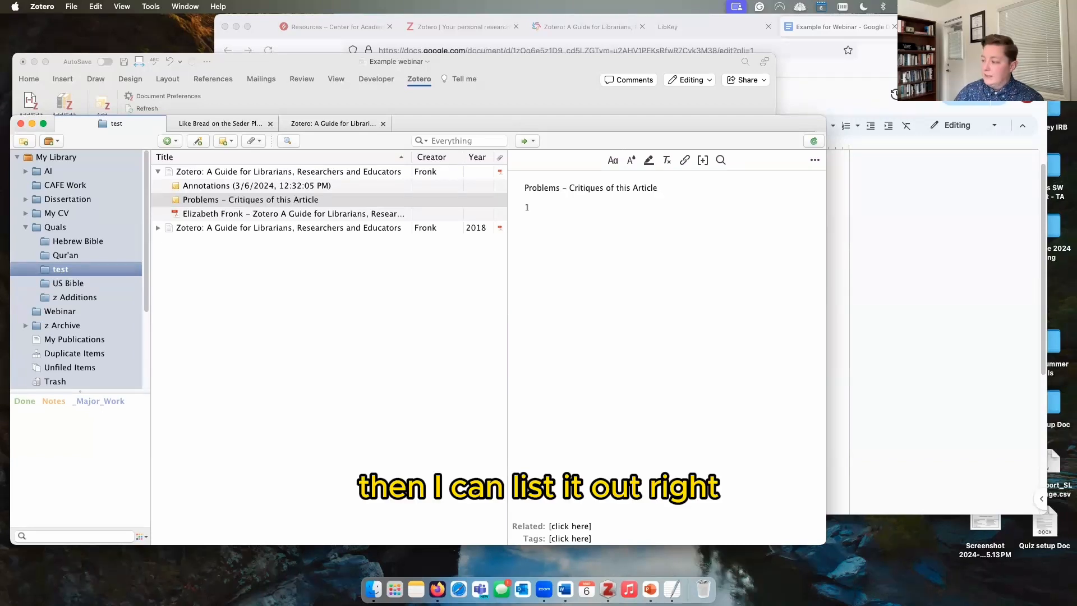
text(asdf)
key(Return)
text(dafs)
key(Return)
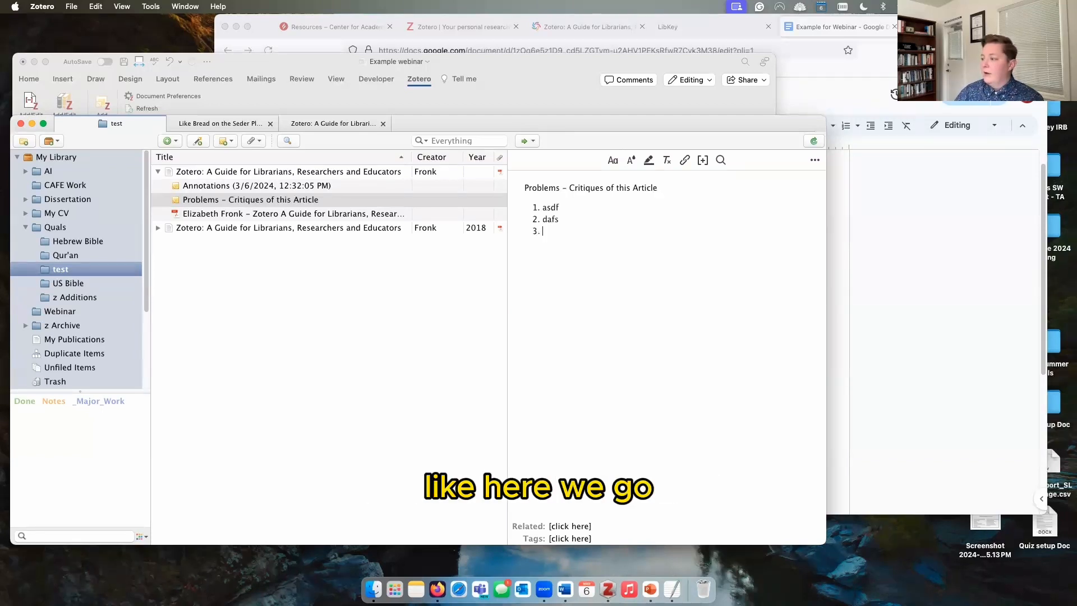
text(fasd)
key(Return)
text(f)
key(BackSpace)
key(BackSpace)
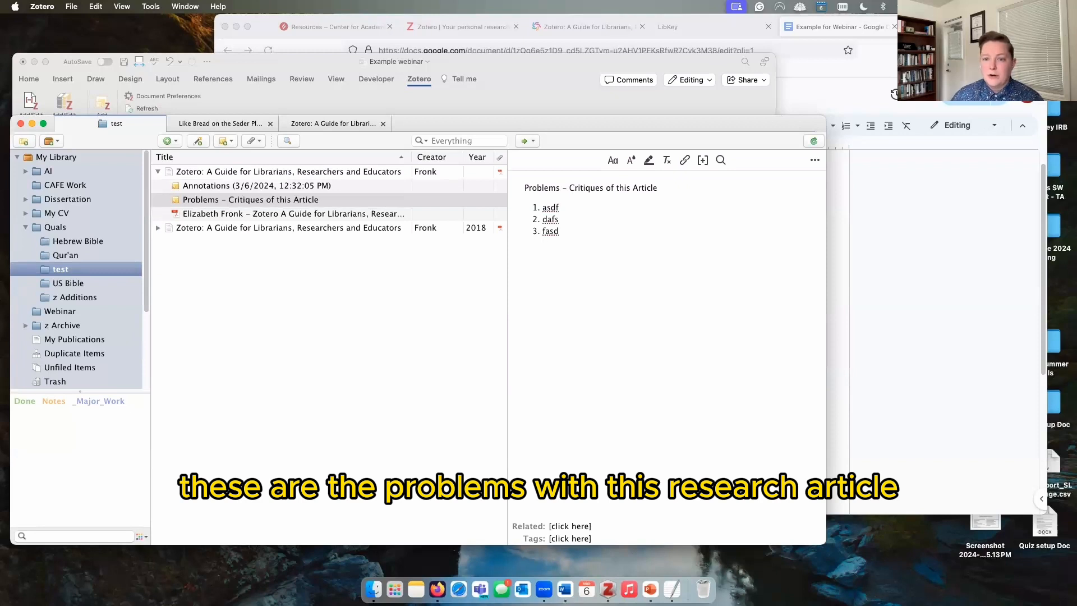
Step: Inspect the note's text formatting and colour menus, then return to the article
click(613, 160)
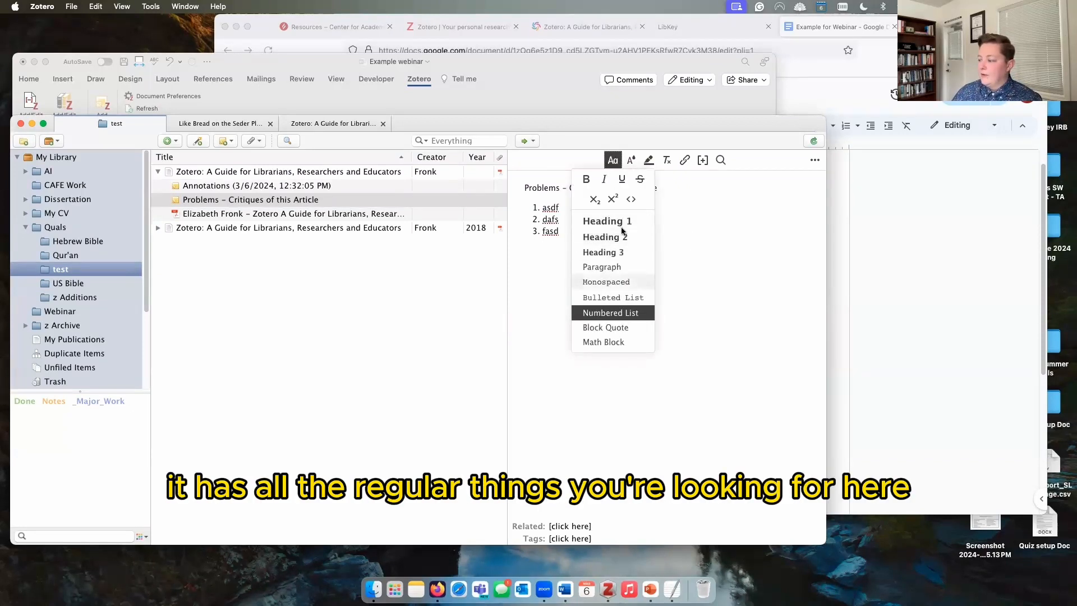
click(630, 162)
click(650, 162)
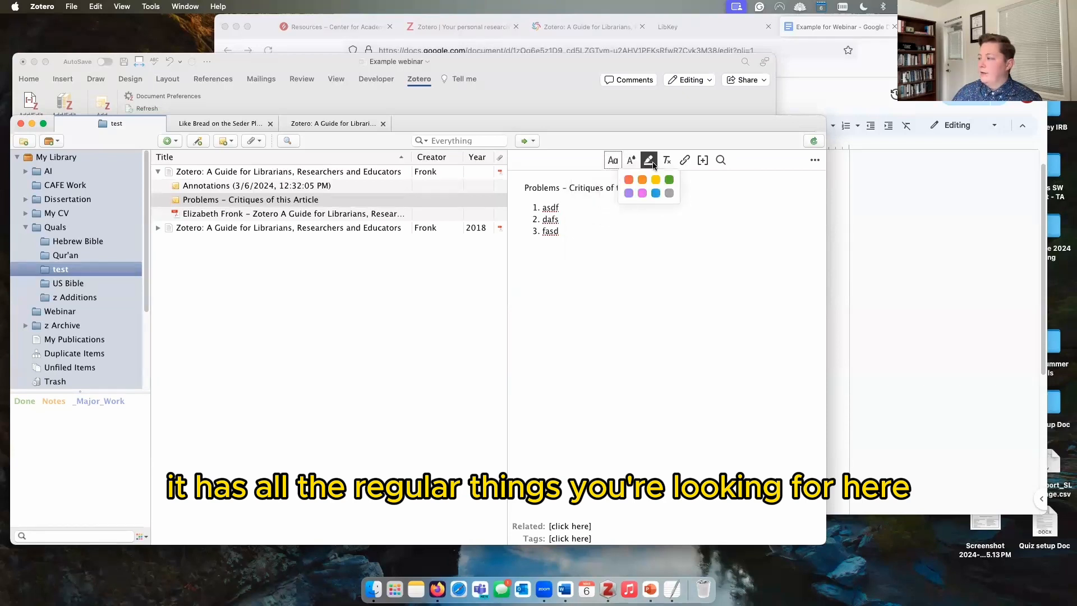
click(668, 163)
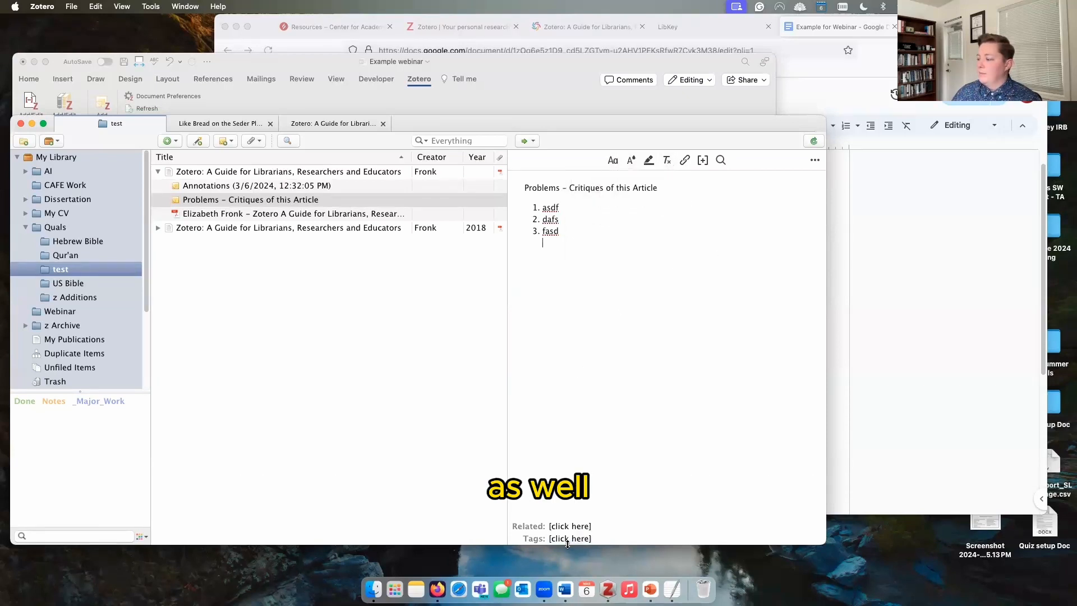
click(219, 175)
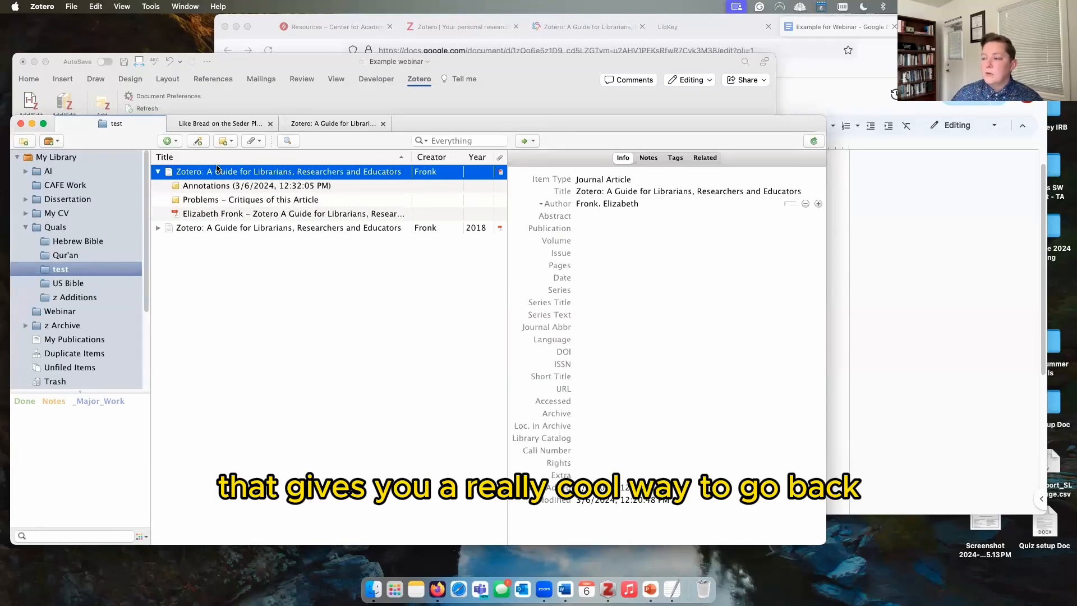
Step: Navigate from the whole library to the test collection under the Qur'an collection
click(68, 159)
scroll(249, 346, down, 5)
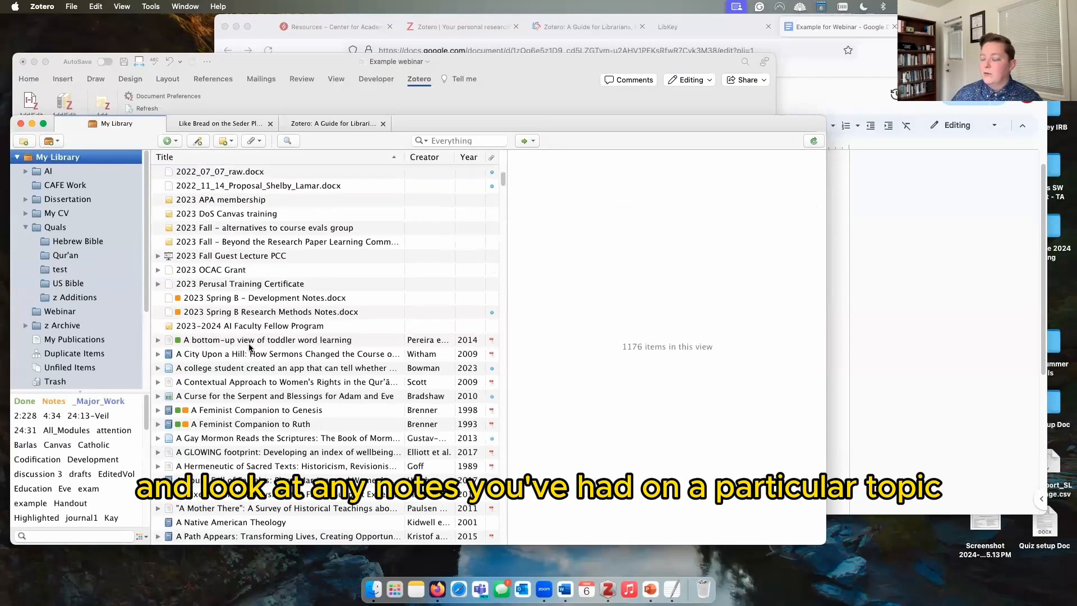
scroll(249, 346, down, 20)
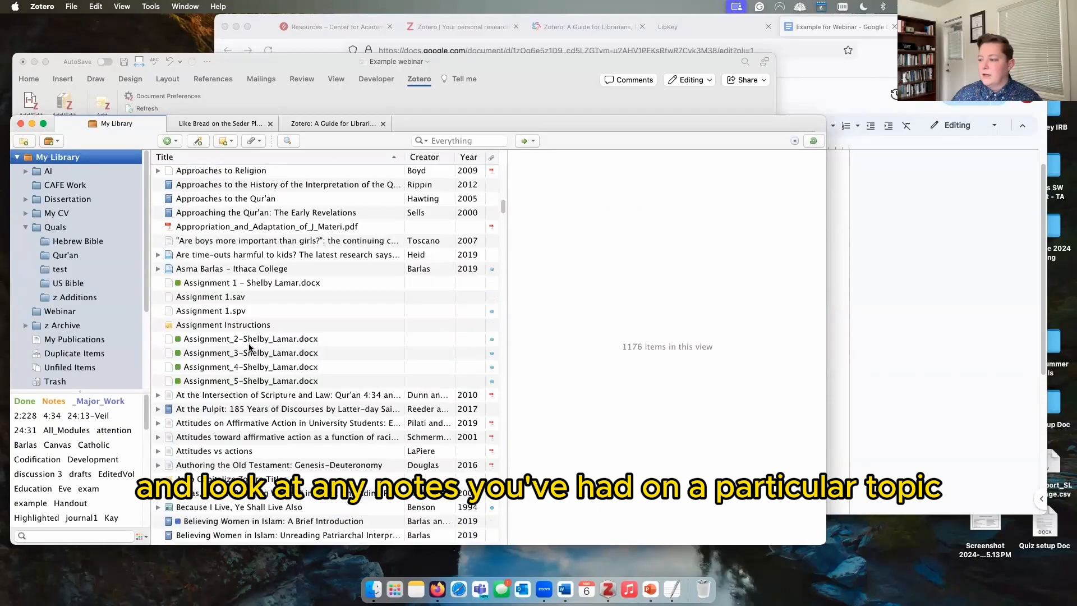
scroll(244, 337, down, 7)
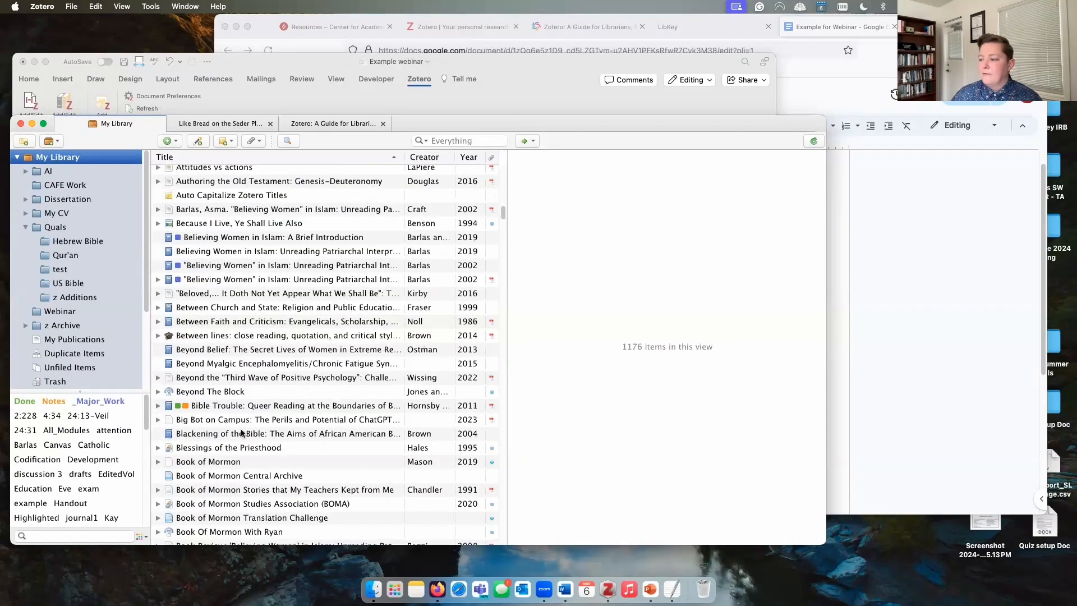
scroll(242, 433, down, 7)
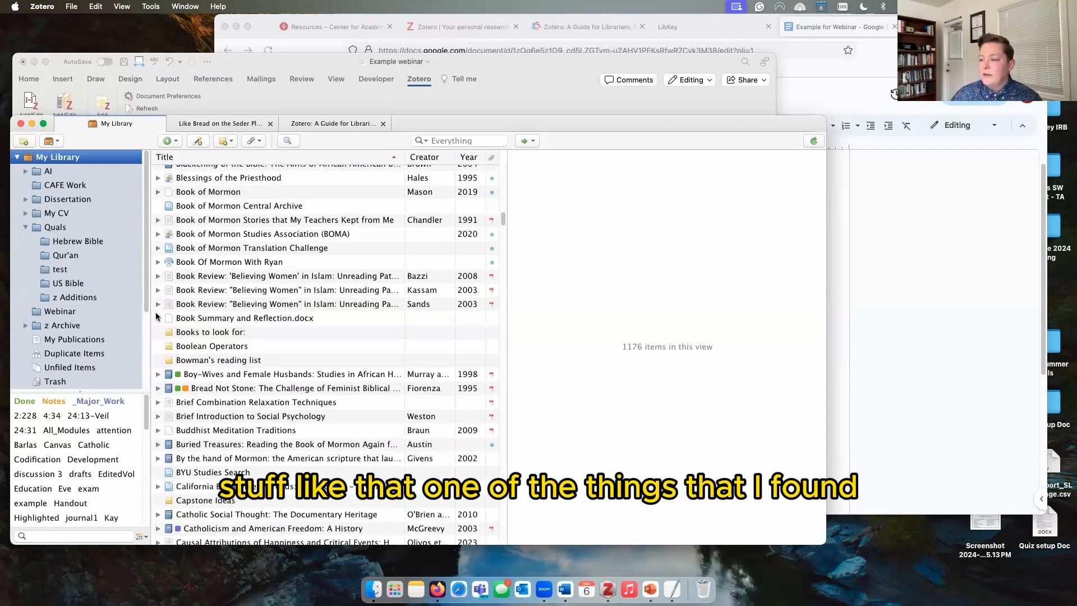
click(76, 258)
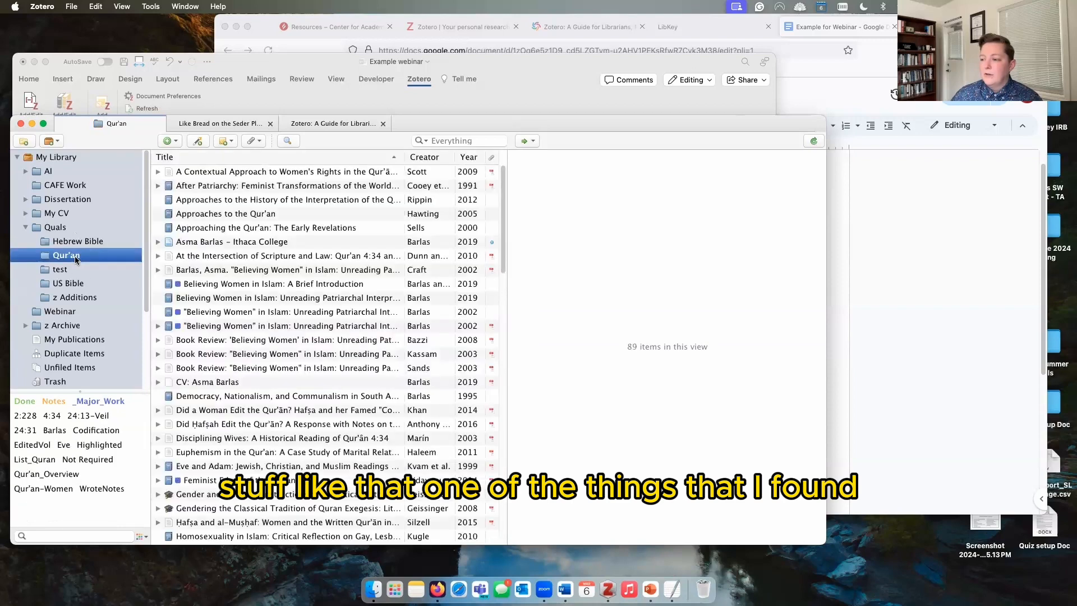
click(61, 270)
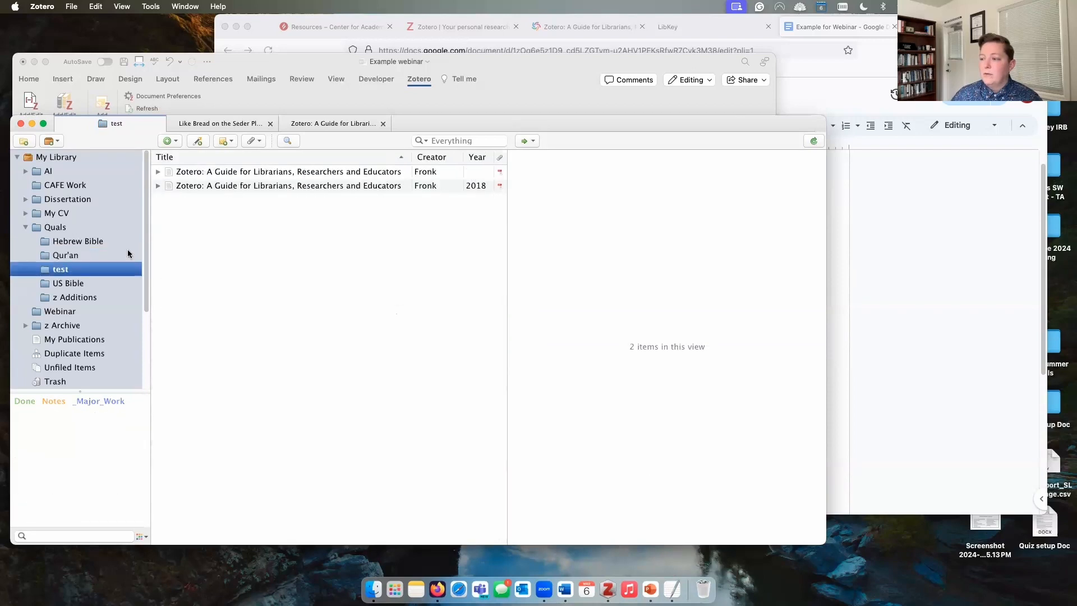
Step: Expand both Zotero guide items and view the Annotations and Problems notes
click(158, 171)
click(158, 200)
click(220, 215)
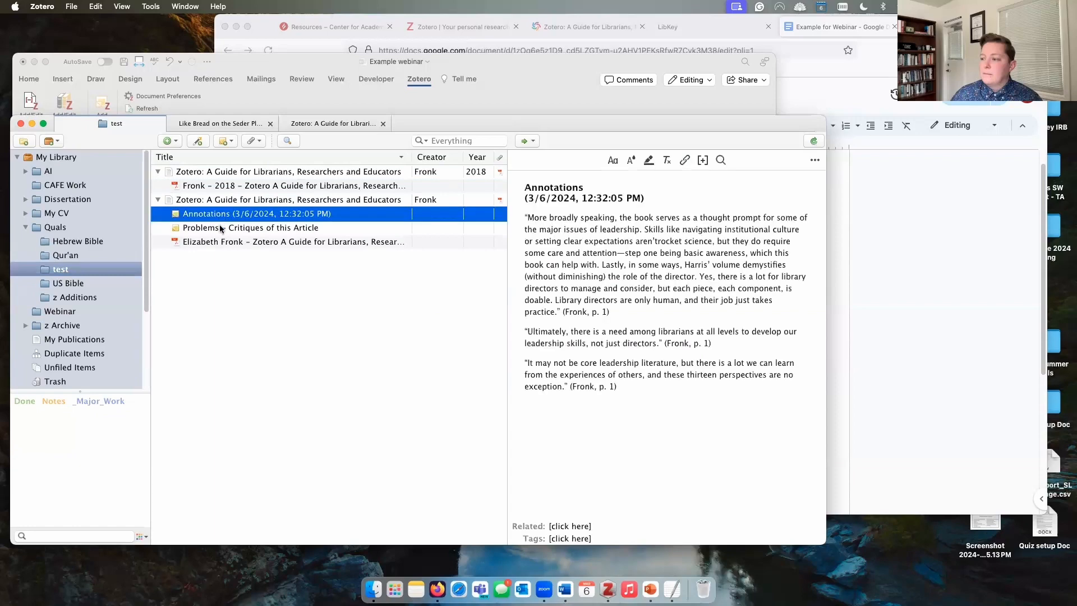
click(219, 227)
click(223, 216)
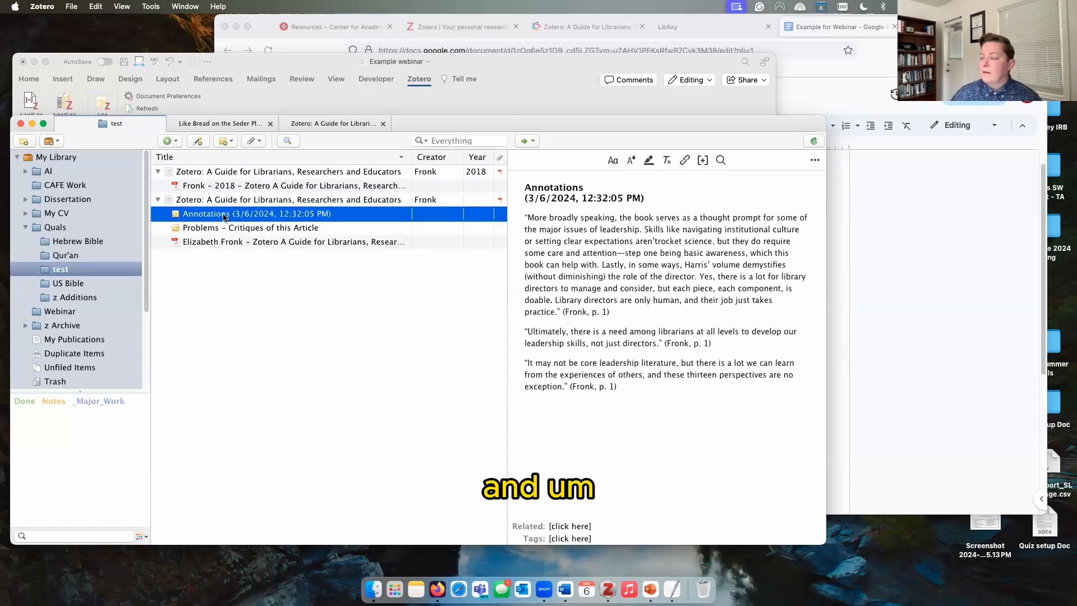
Step: Create a standalone 'Things to Do' note with tasks like make outline and write ch. 3
click(224, 141)
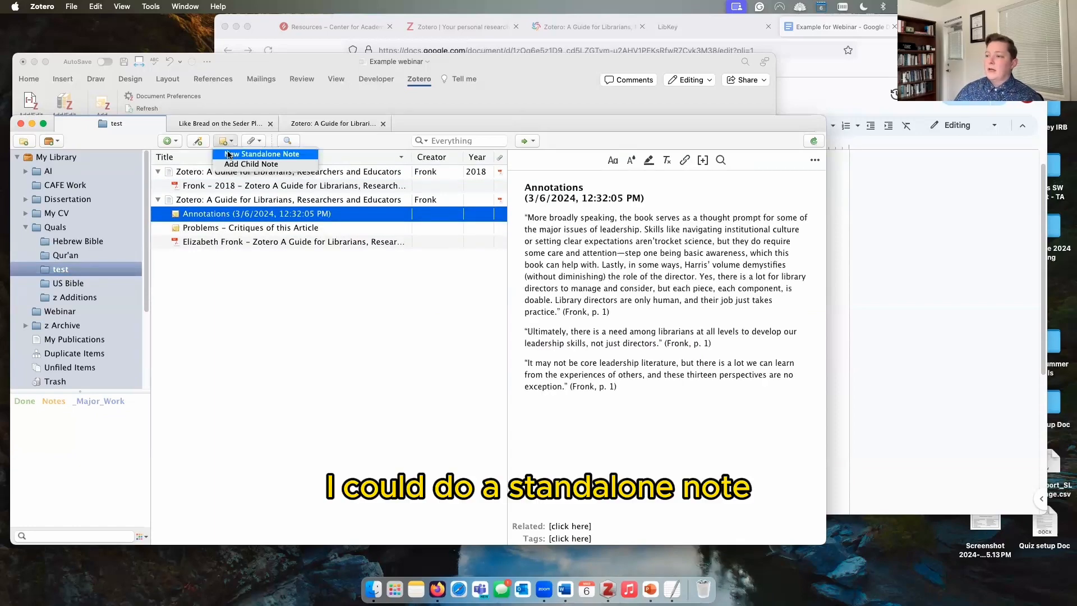
click(228, 155)
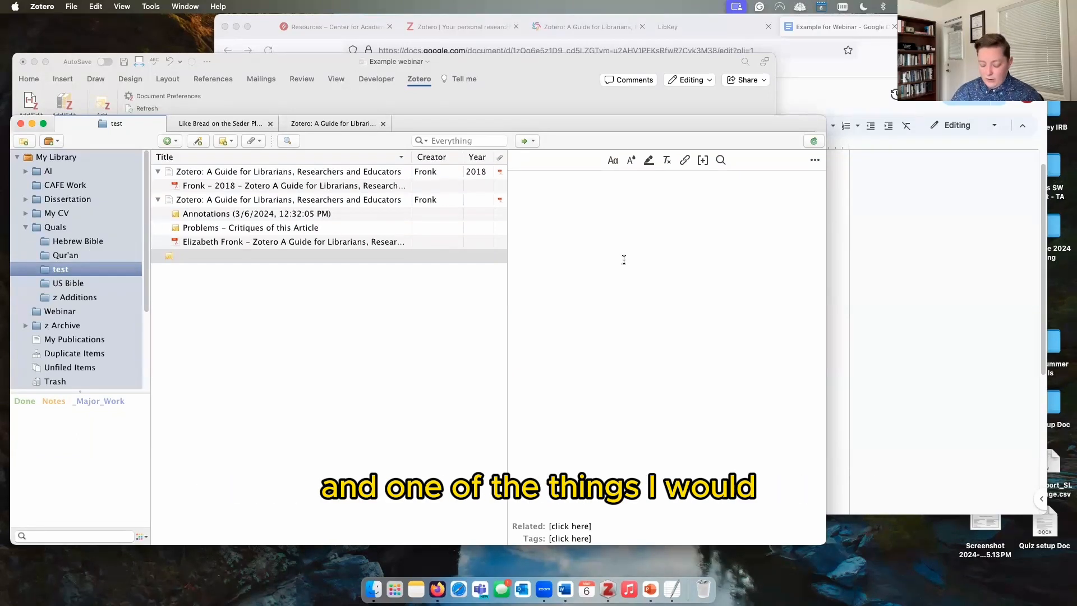
text(Things to Do )
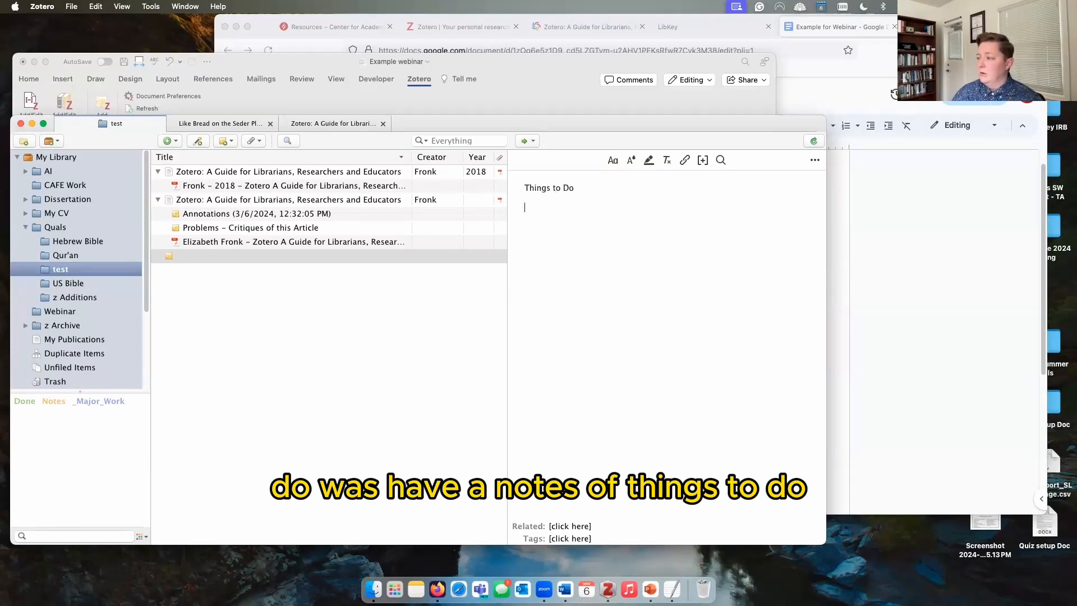
text(1. asdf)
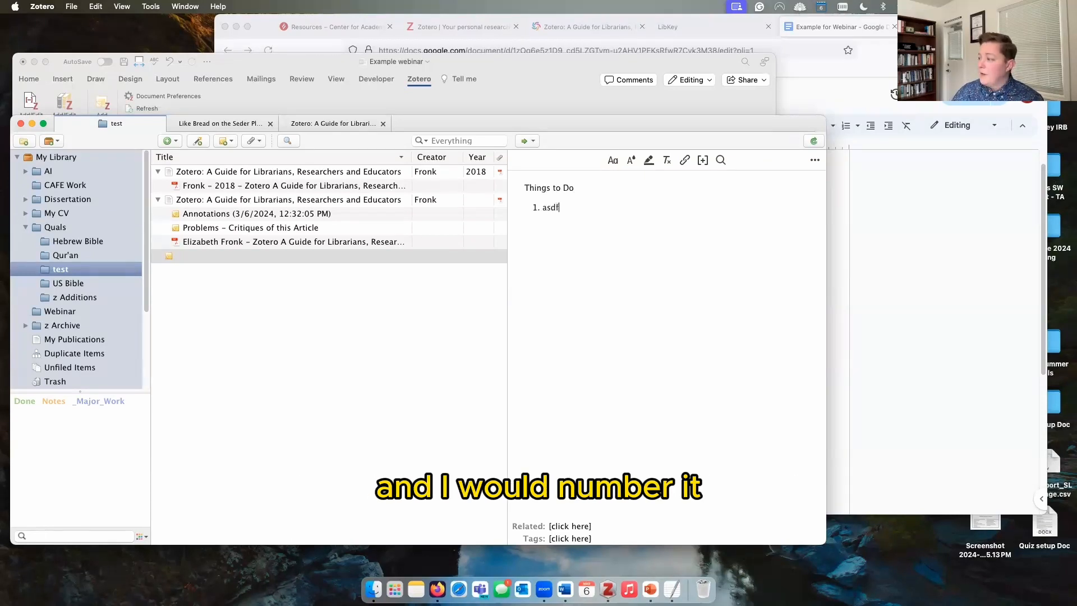
text(la)
text(search ofr th)
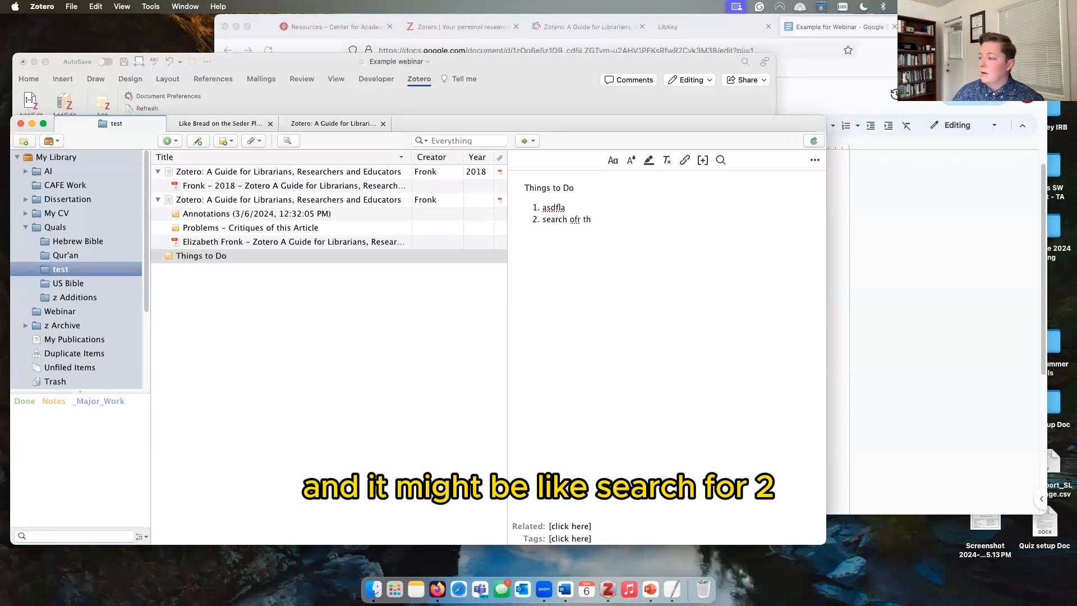
key(BackSpace)
key(BackSpace)
text(xx soruce)
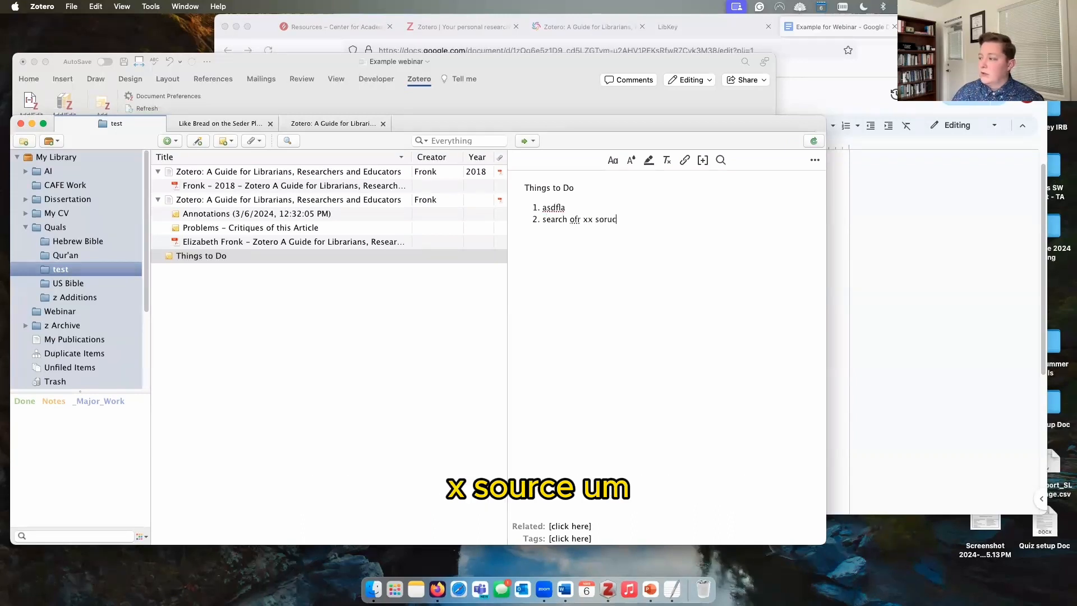
key(Return)
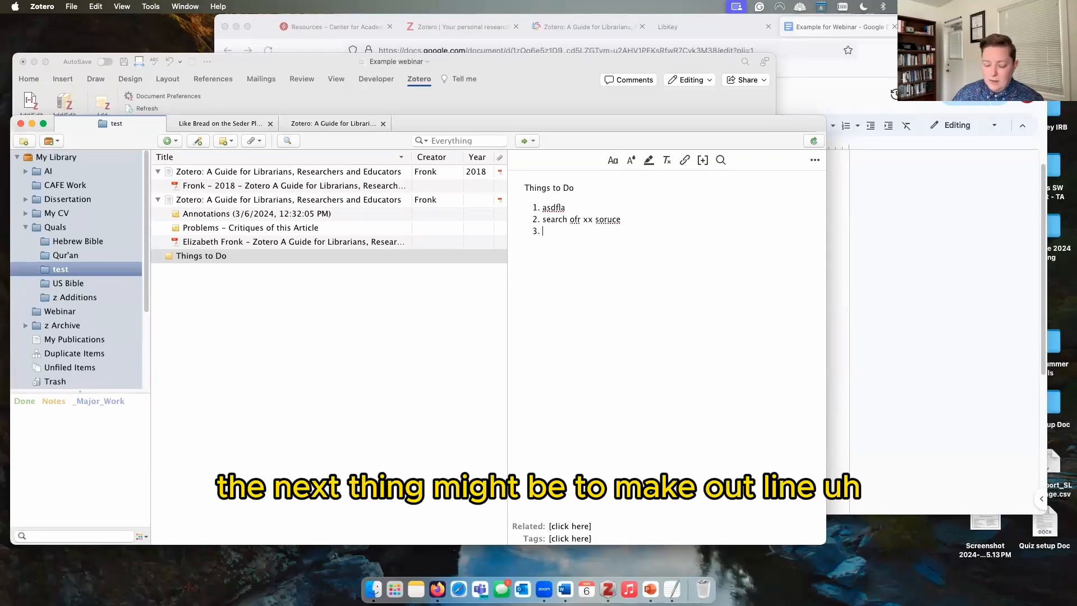
text(make out)
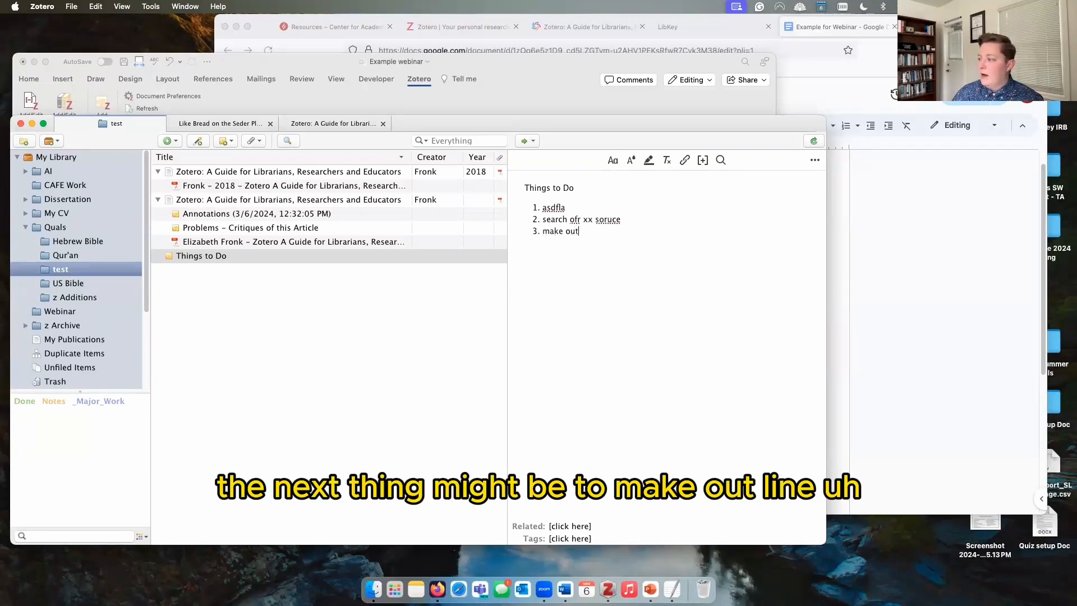
text(line)
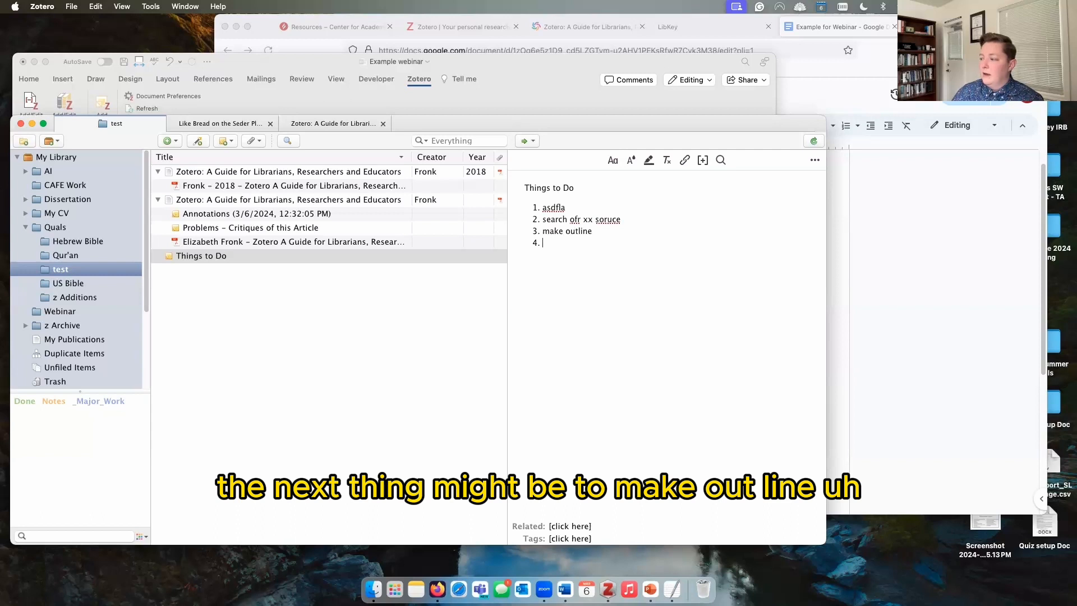
text( 4. write ch. 3)
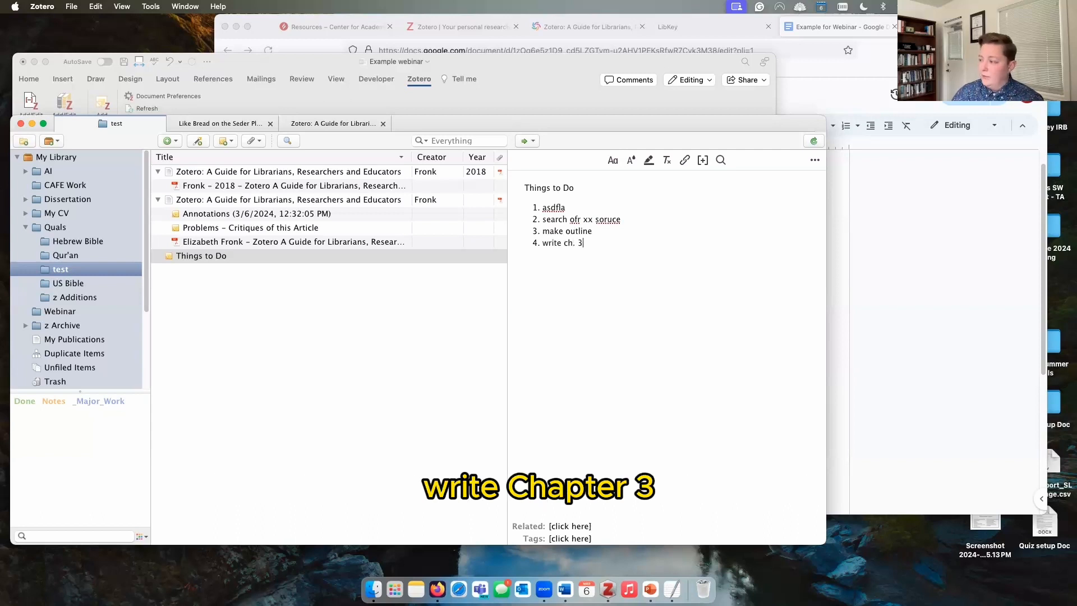
Step: Add a 'Things to Ask my Advisor' numbered list, then open the Hebrew Bible collection
key(Return)
key(Return)
text(Things)
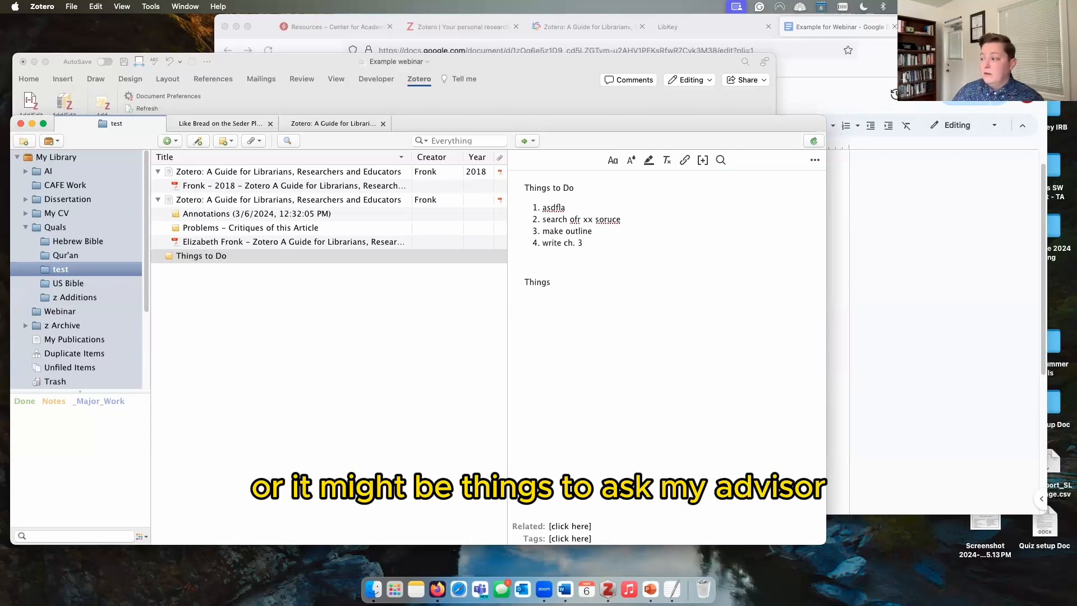
text( to Ask my )
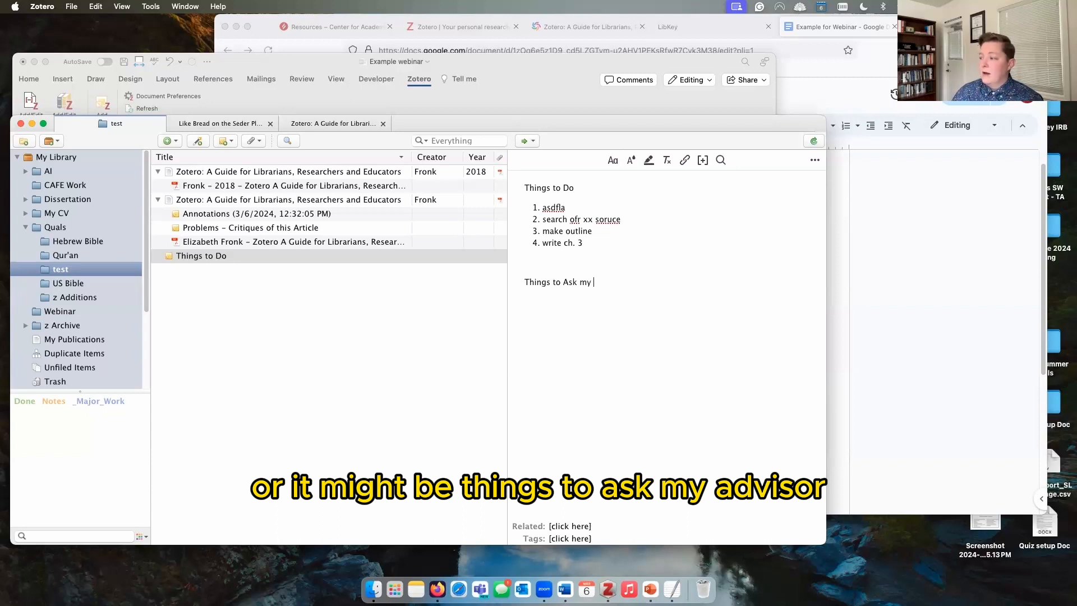
text(Advisor)
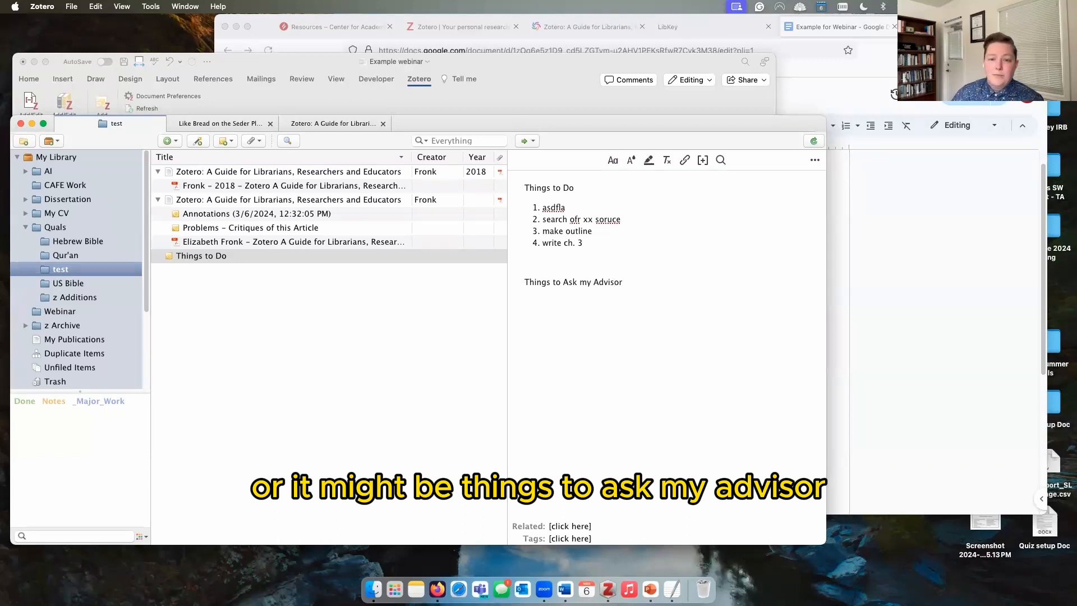
key(Return)
text(1. asf)
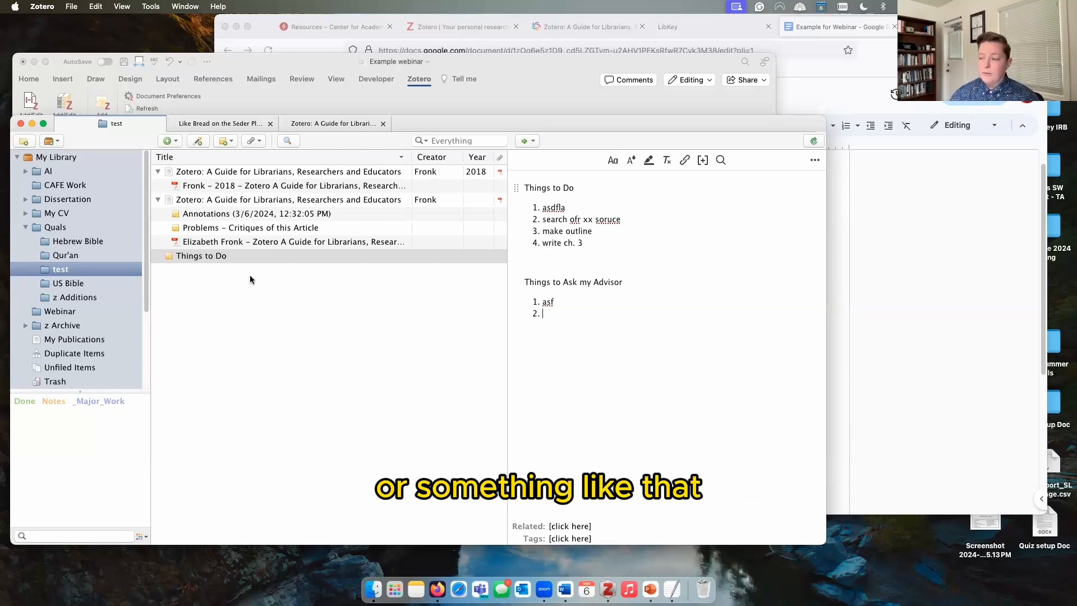
click(89, 242)
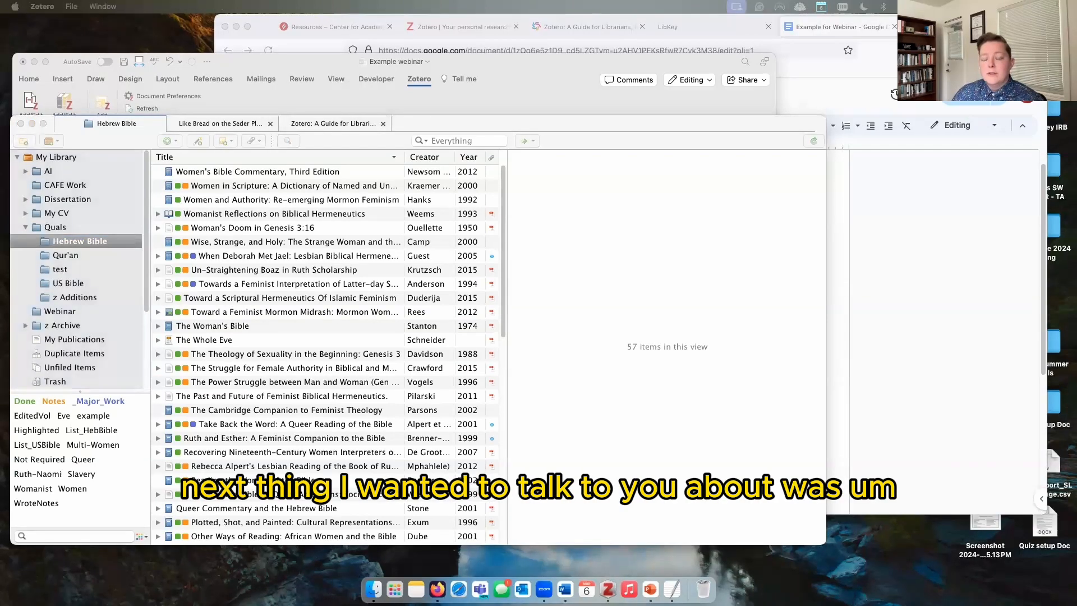
Step: Expand both Zotero guide entries in the test collection, then list them under Duplicate Items
click(83, 268)
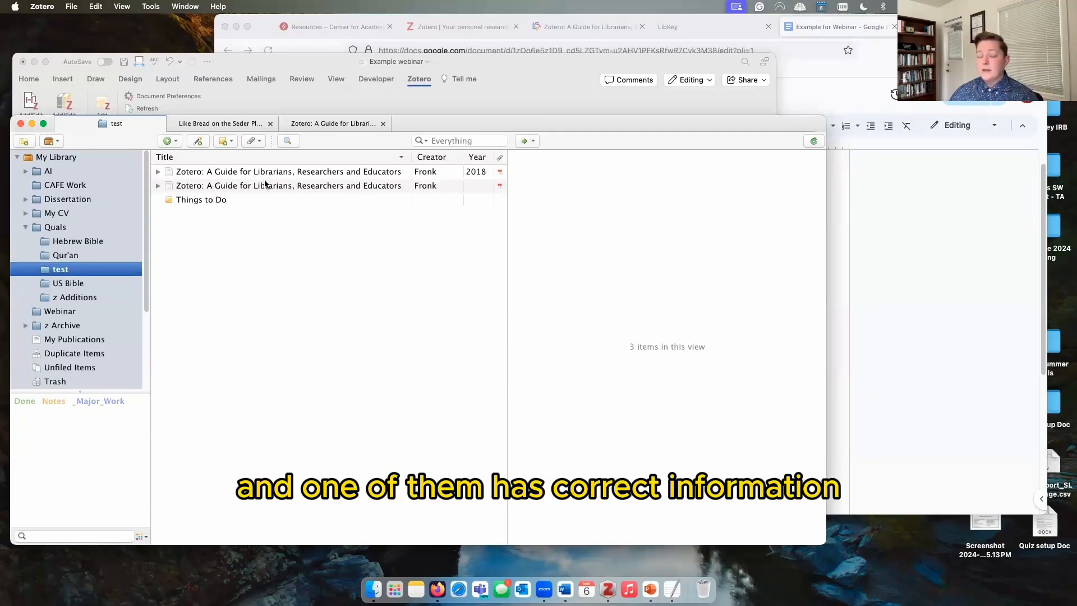
click(158, 185)
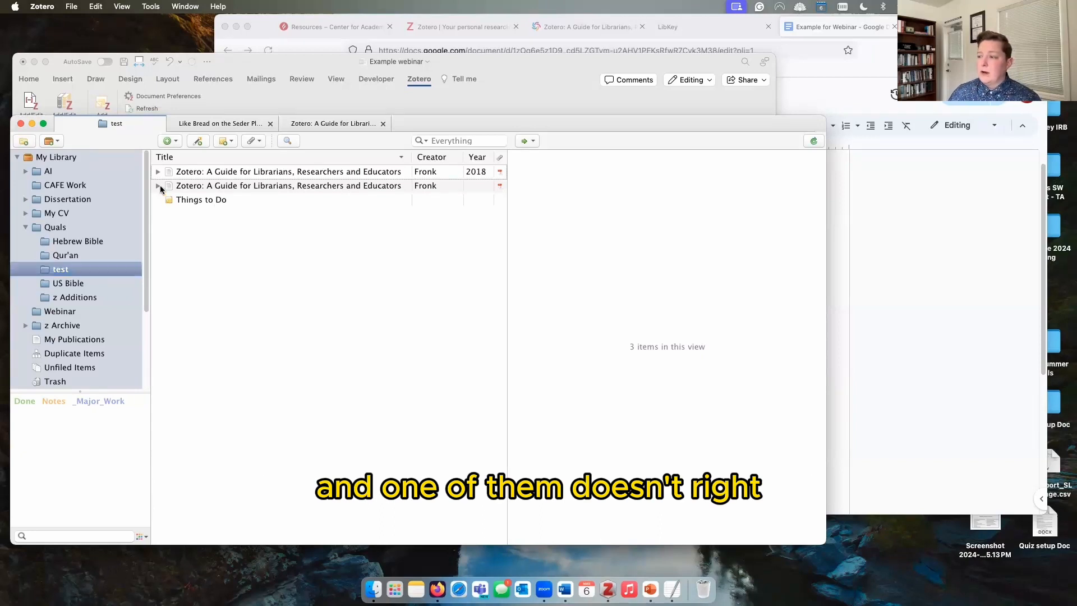
click(158, 171)
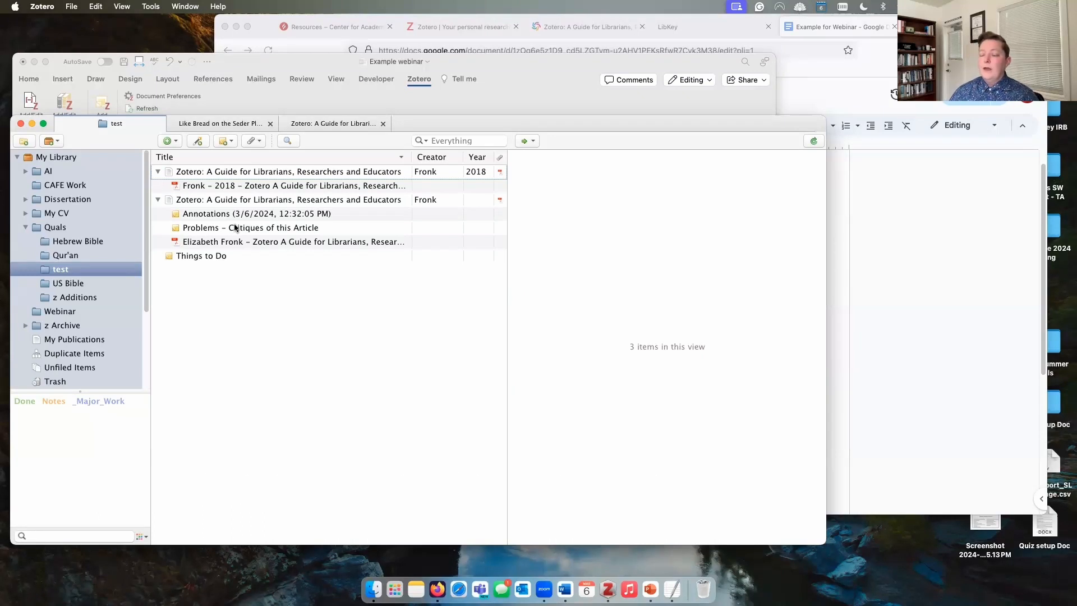
click(55, 357)
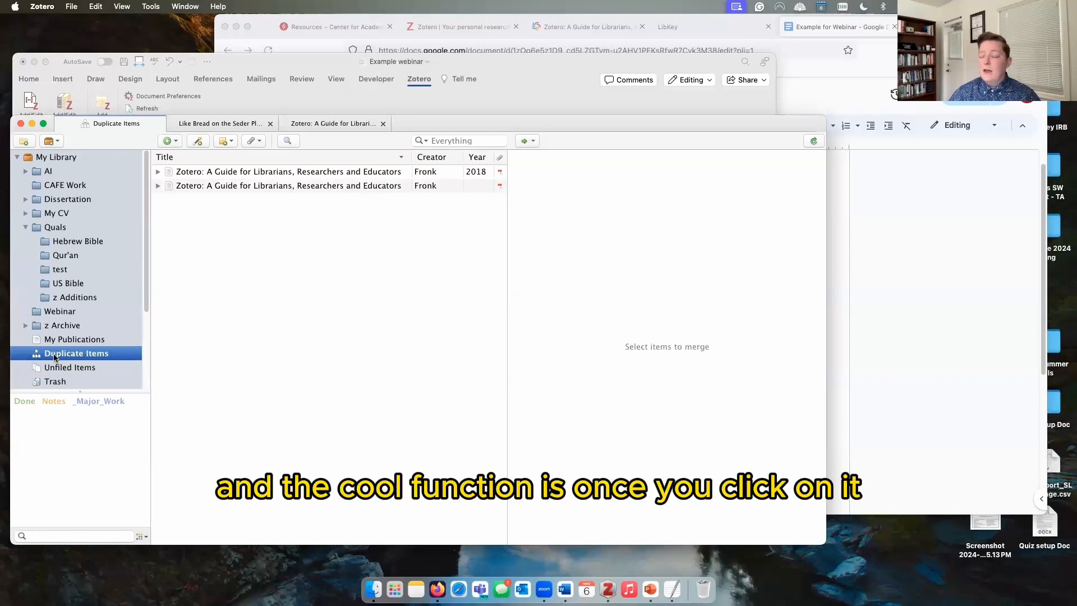
Step: Merge the two duplicate guide entries, then expand the merged item in test to check its notes and PDF
click(241, 186)
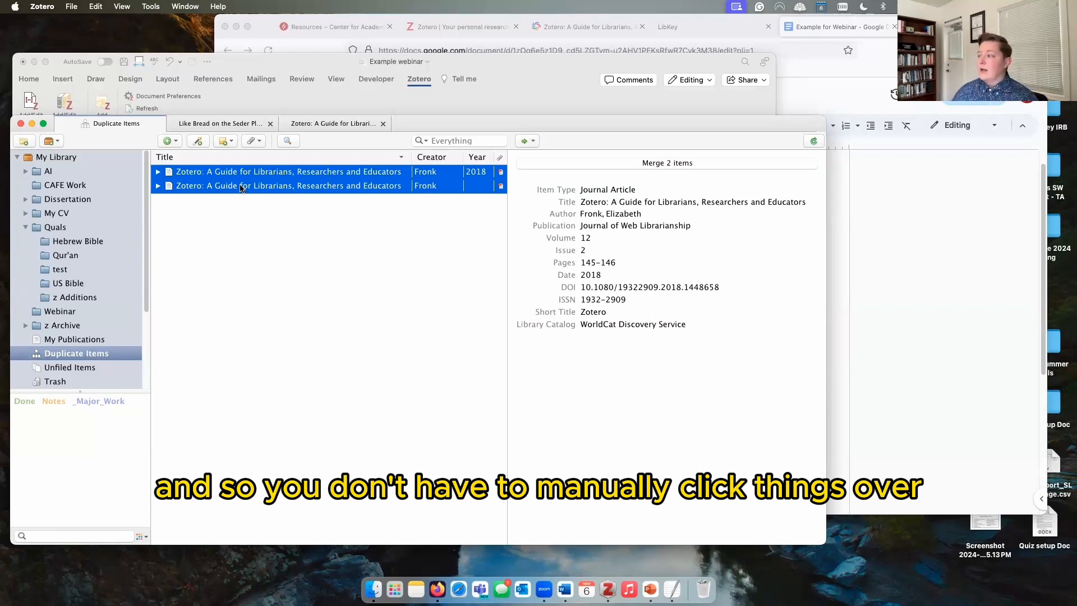
click(541, 166)
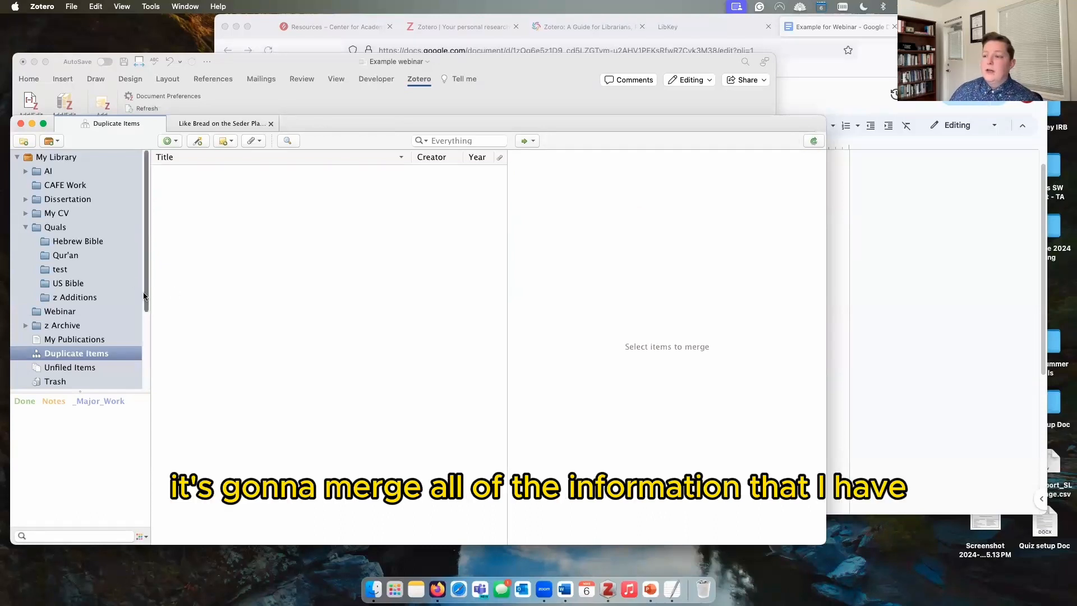
click(75, 274)
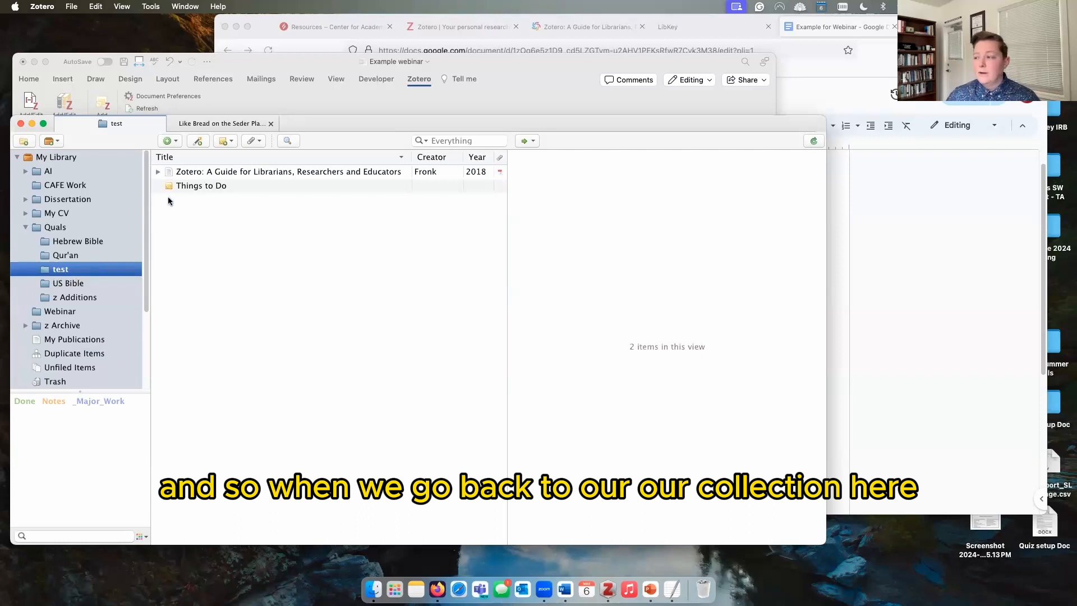
click(184, 177)
click(158, 172)
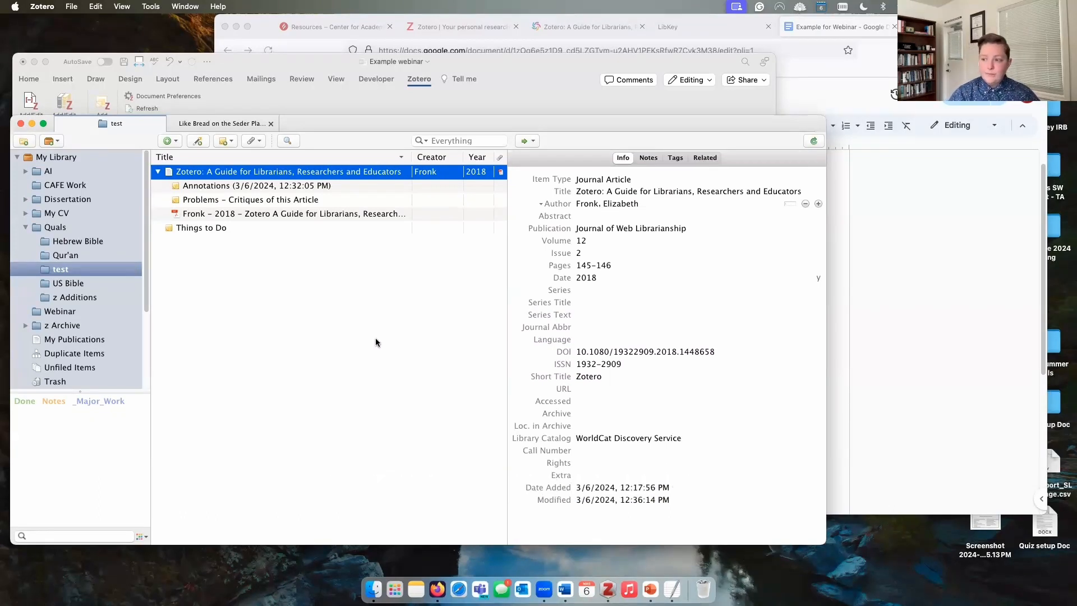
Step: Confirm Duplicate Items is empty, then open the Hebrew Bible collection with its 57 items
click(107, 355)
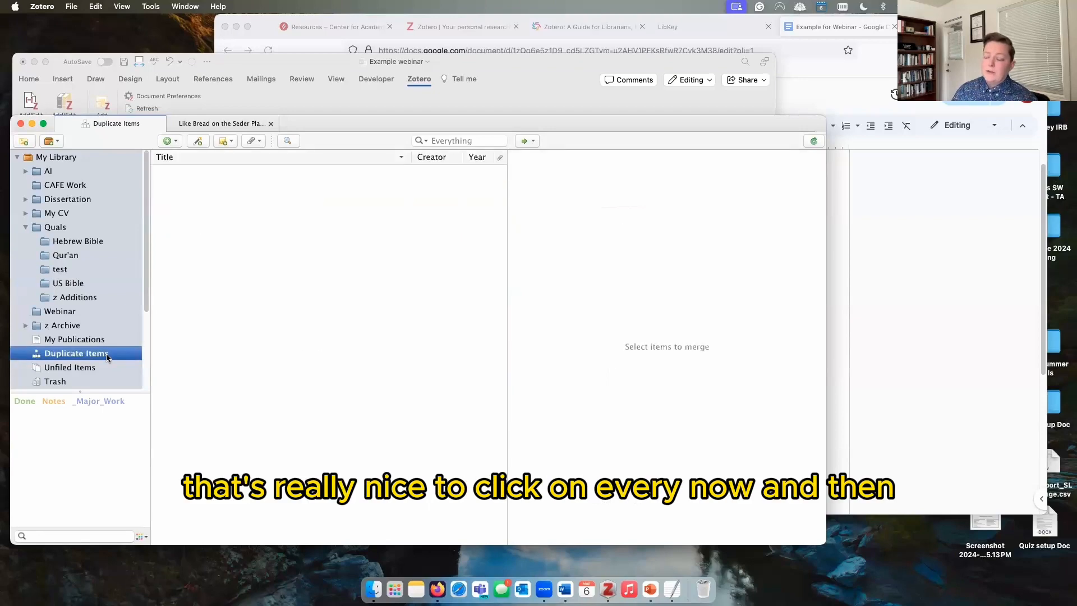
click(99, 255)
click(88, 271)
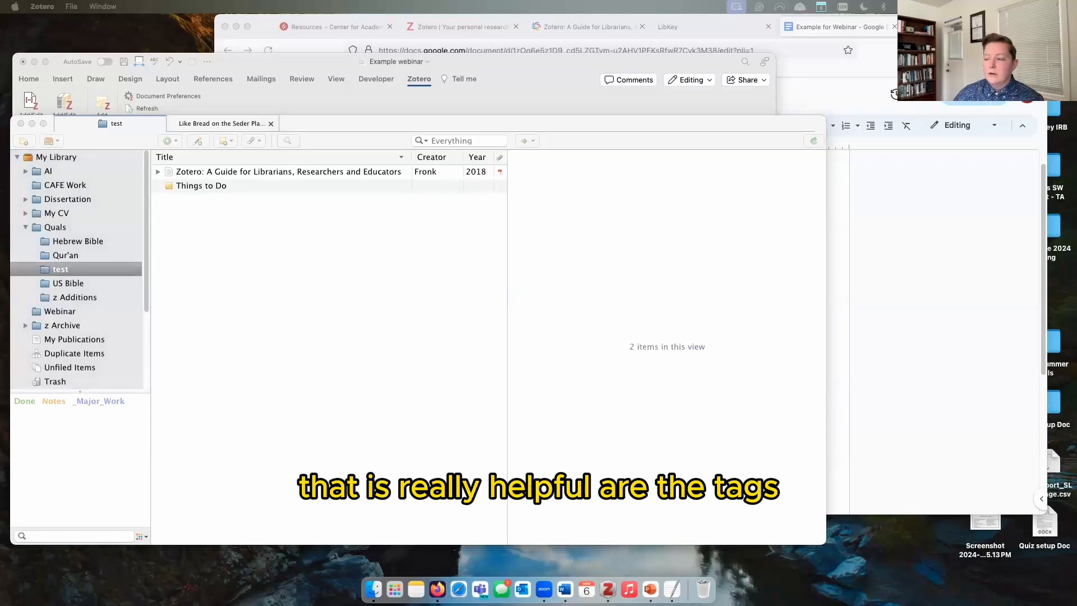
click(78, 242)
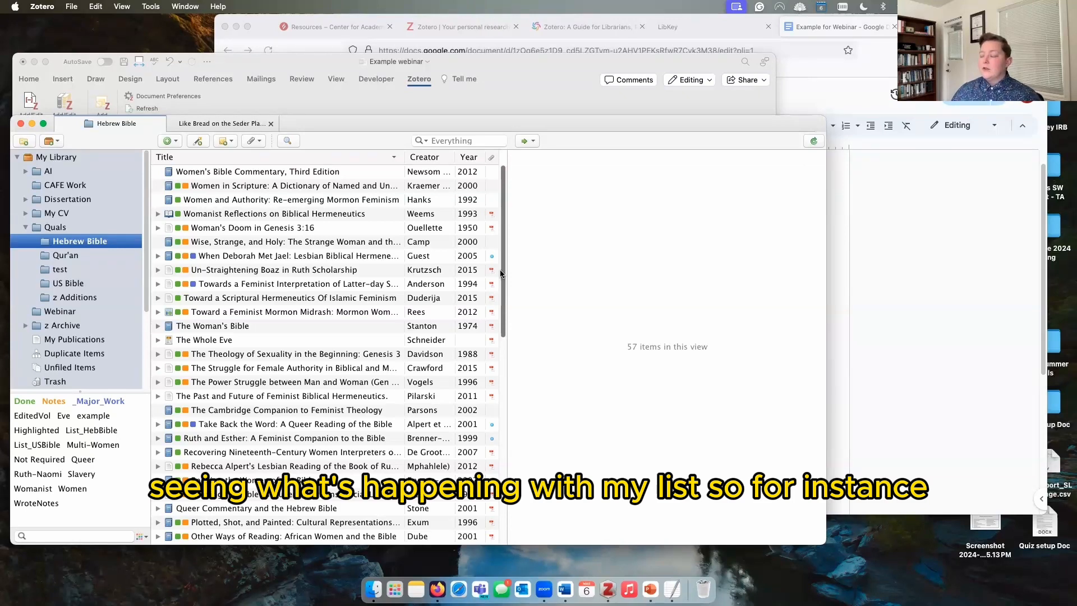
drag(571, 127, 643, 85)
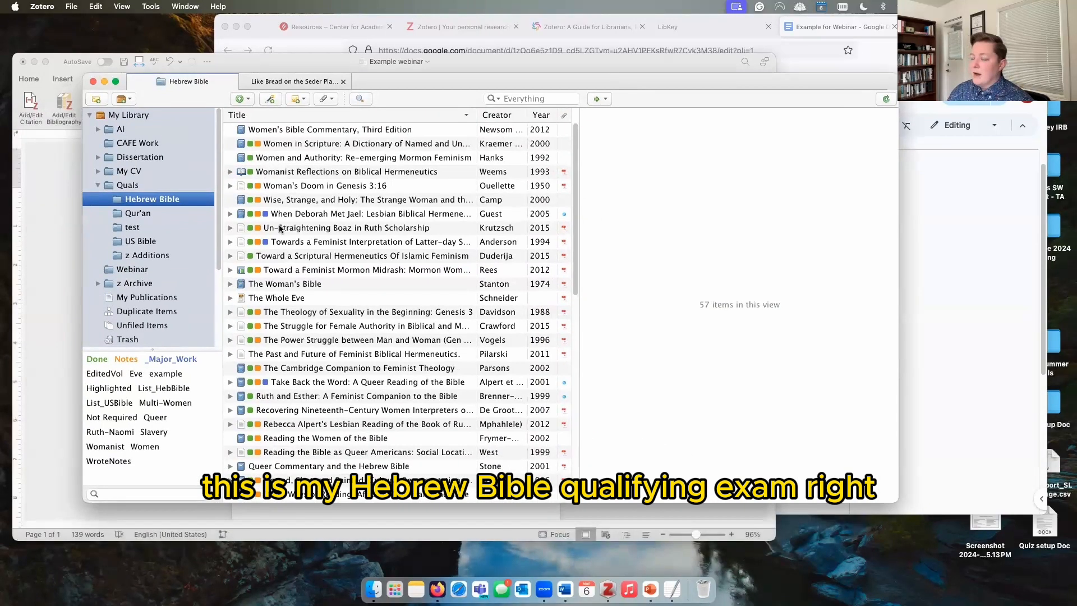
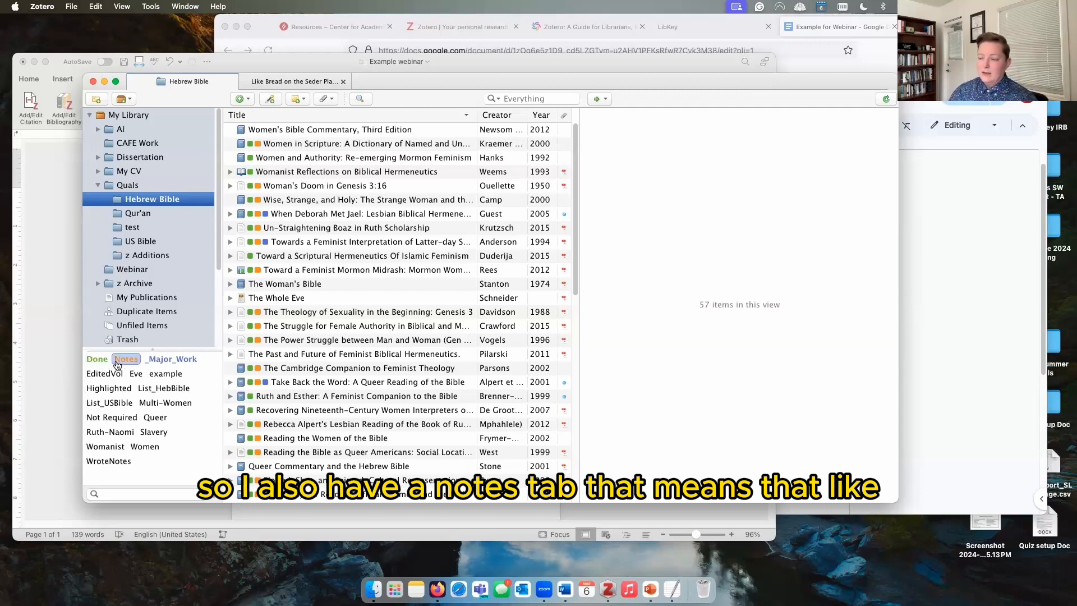
Step: Filter Hebrew Bible by the Done, Notes and _Major_Work tags, viewing the Latter-day Saint Scripture article
click(96, 359)
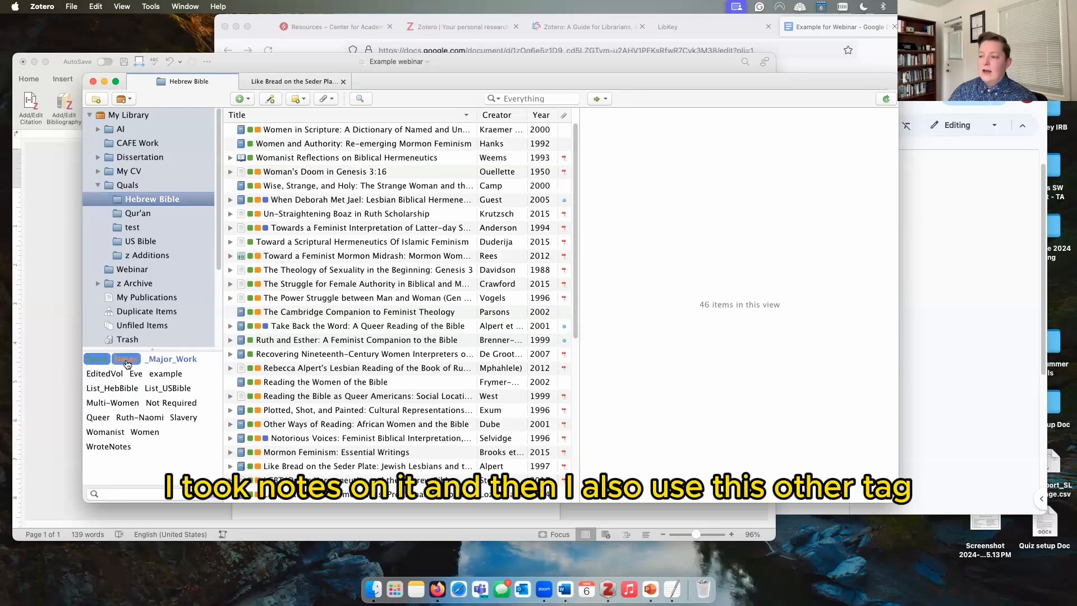
click(126, 359)
click(126, 360)
click(100, 359)
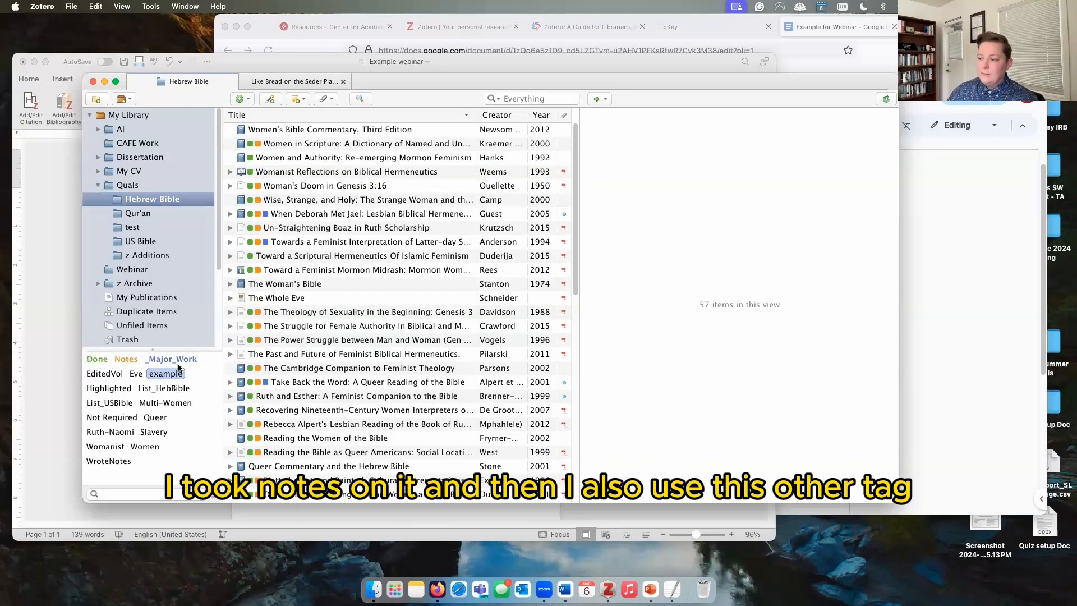
click(178, 360)
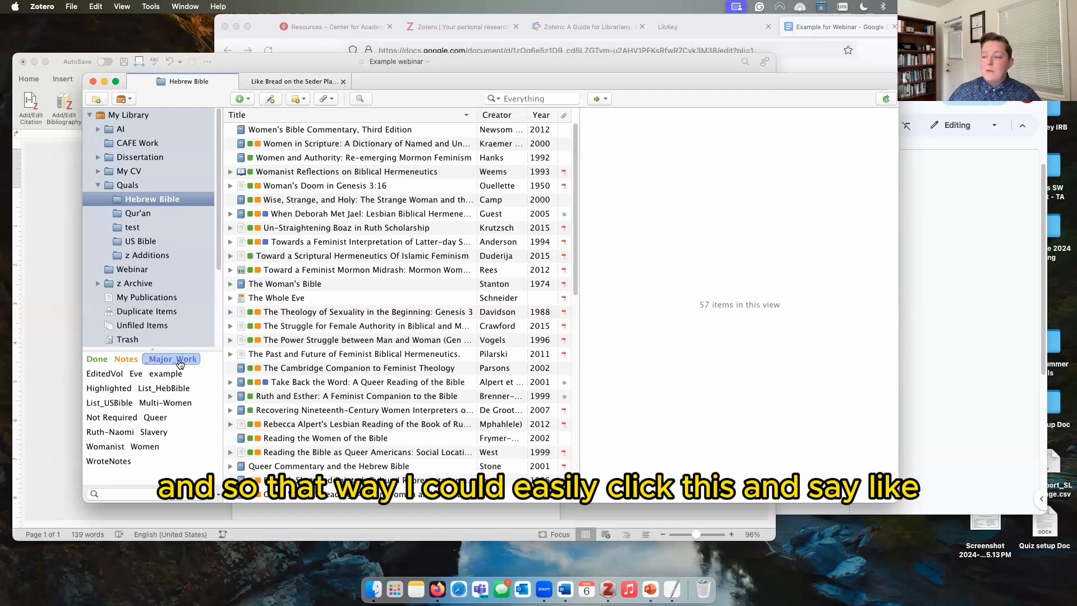
click(174, 359)
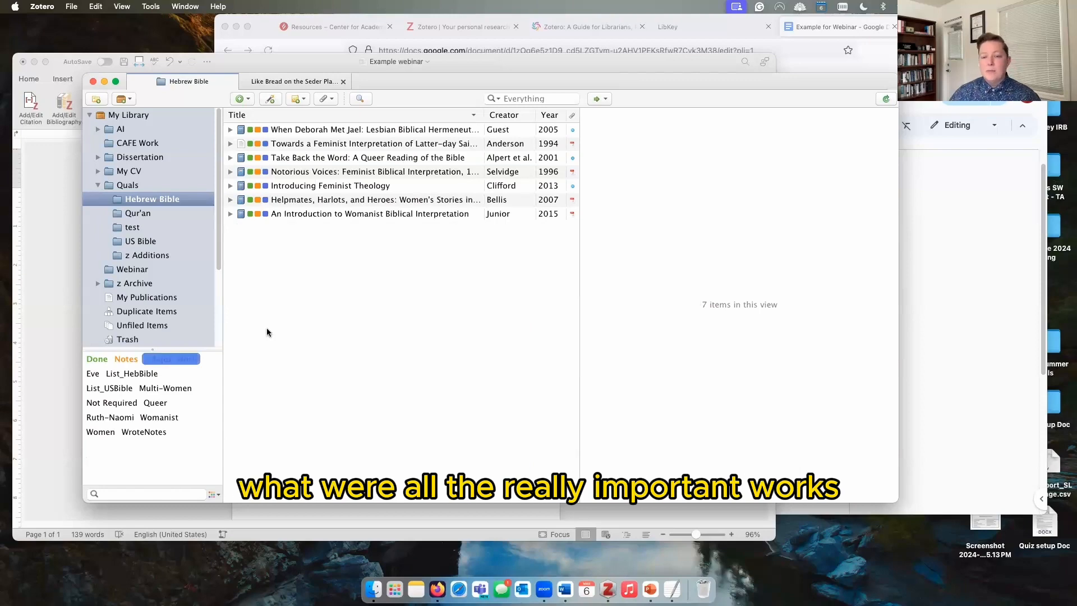
click(171, 359)
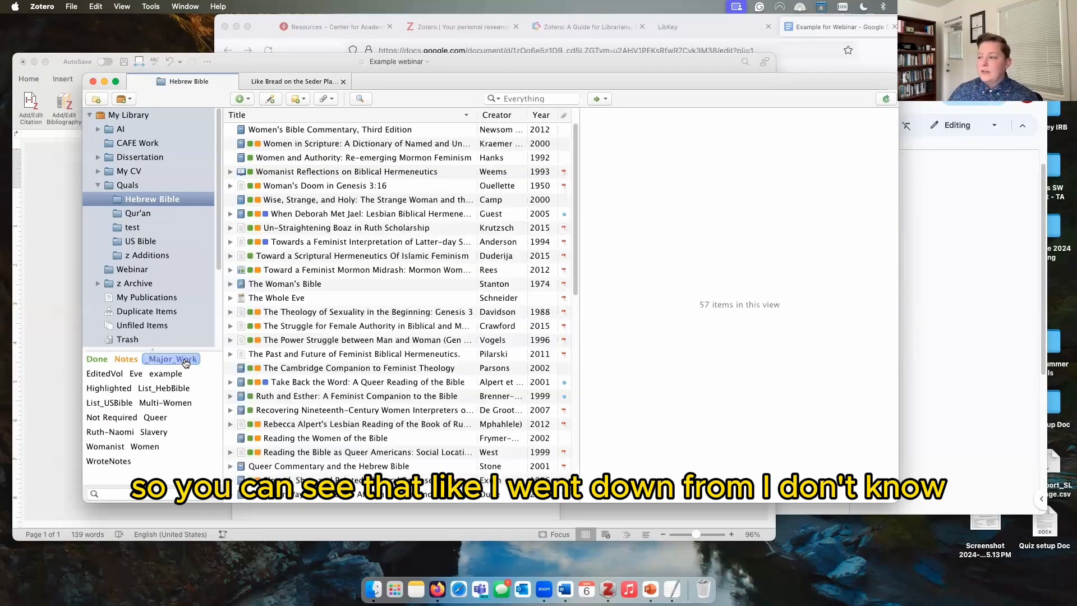
drag(575, 242, 573, 129)
click(171, 359)
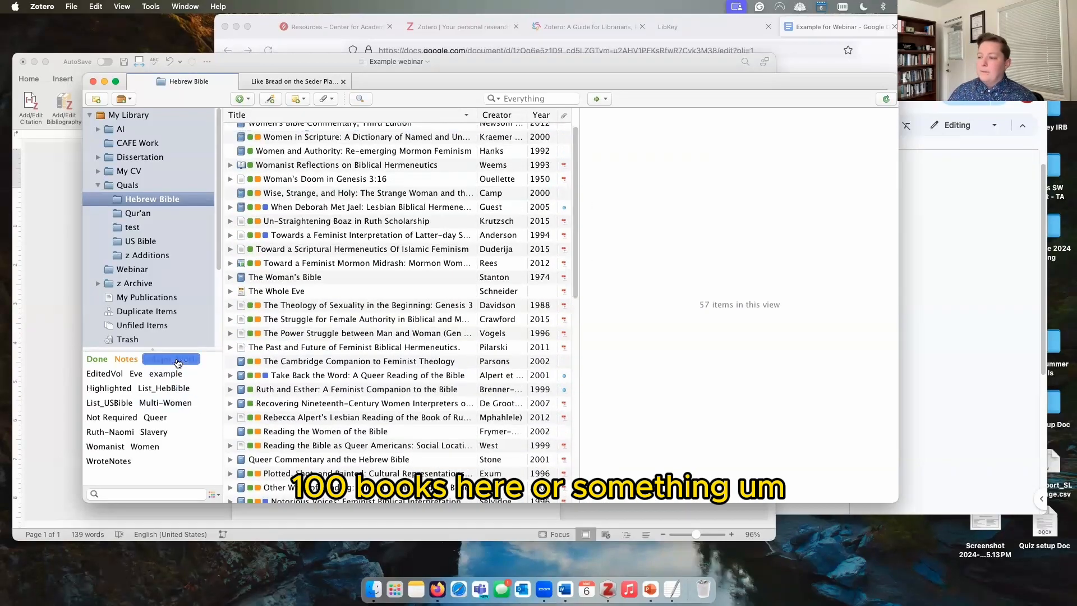
click(333, 143)
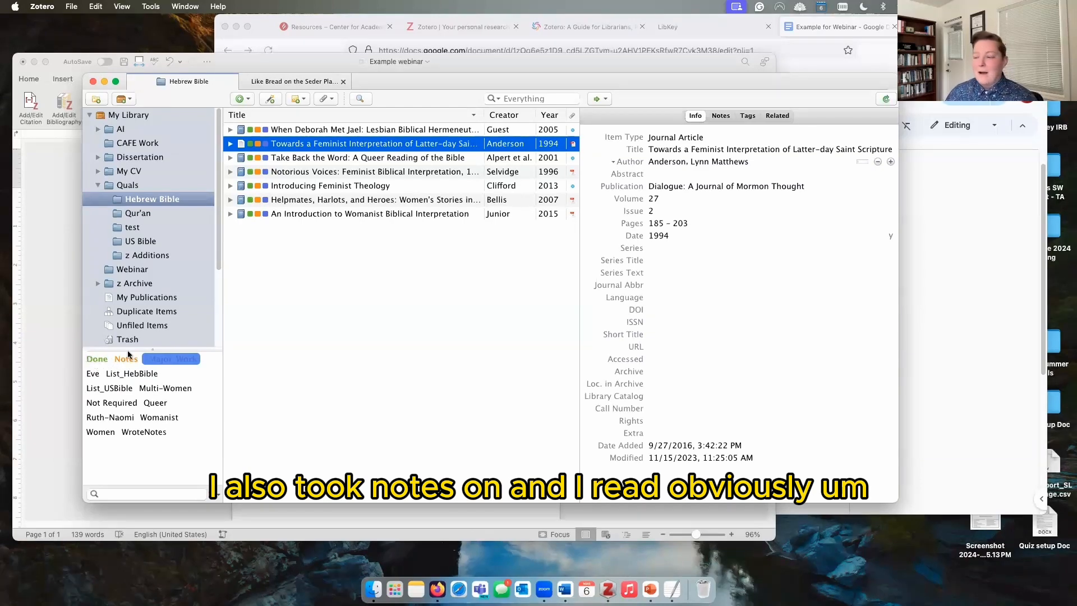
click(171, 359)
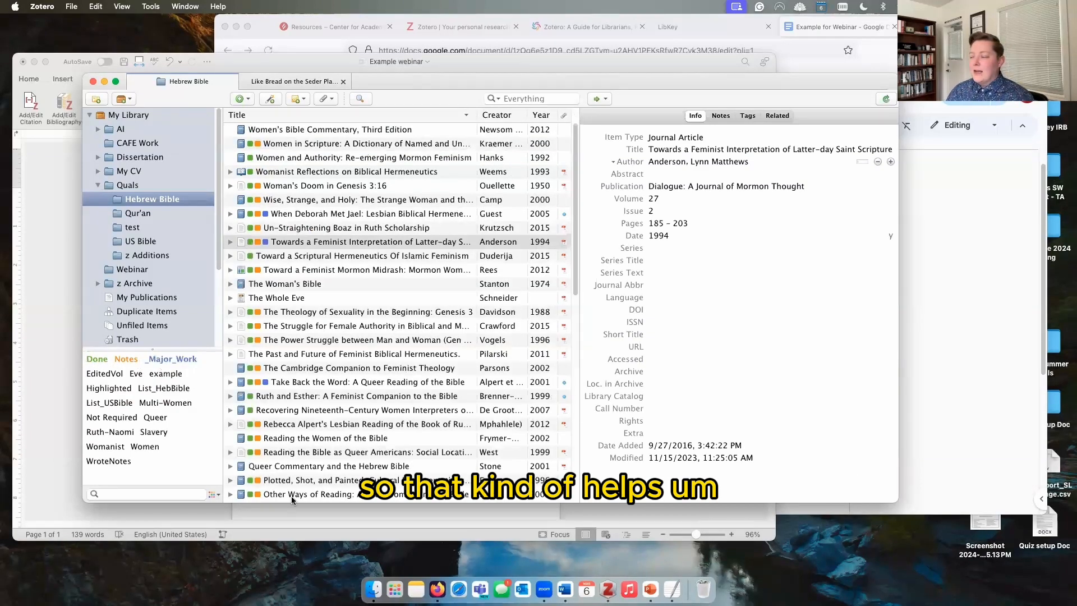
Step: Filter Hebrew Bible by the Not Required, Ruth-Naomi and Eve tags in turn, then clear each
click(115, 417)
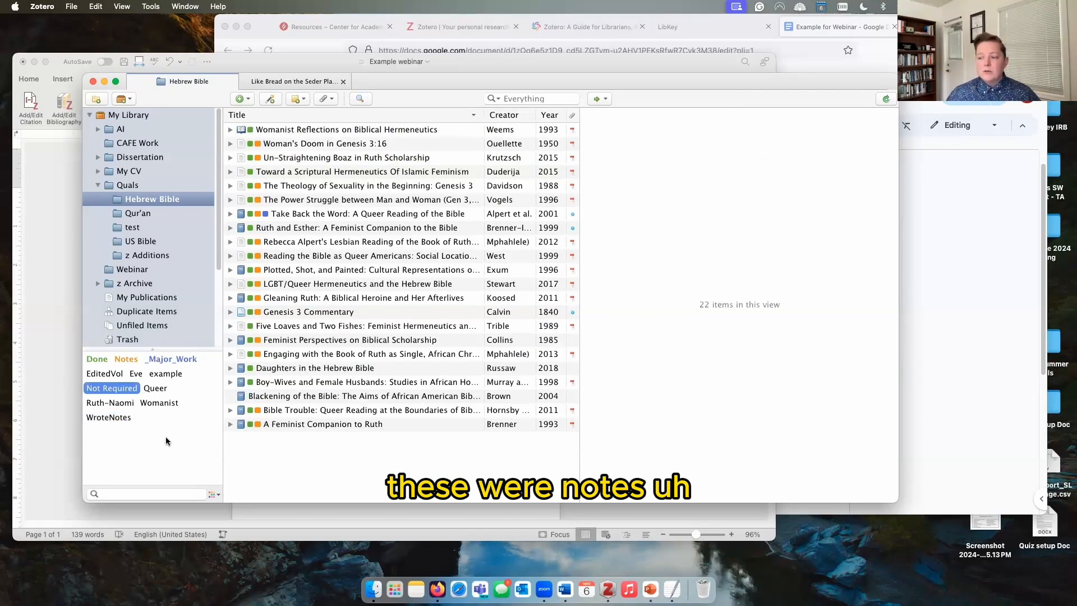
click(124, 392)
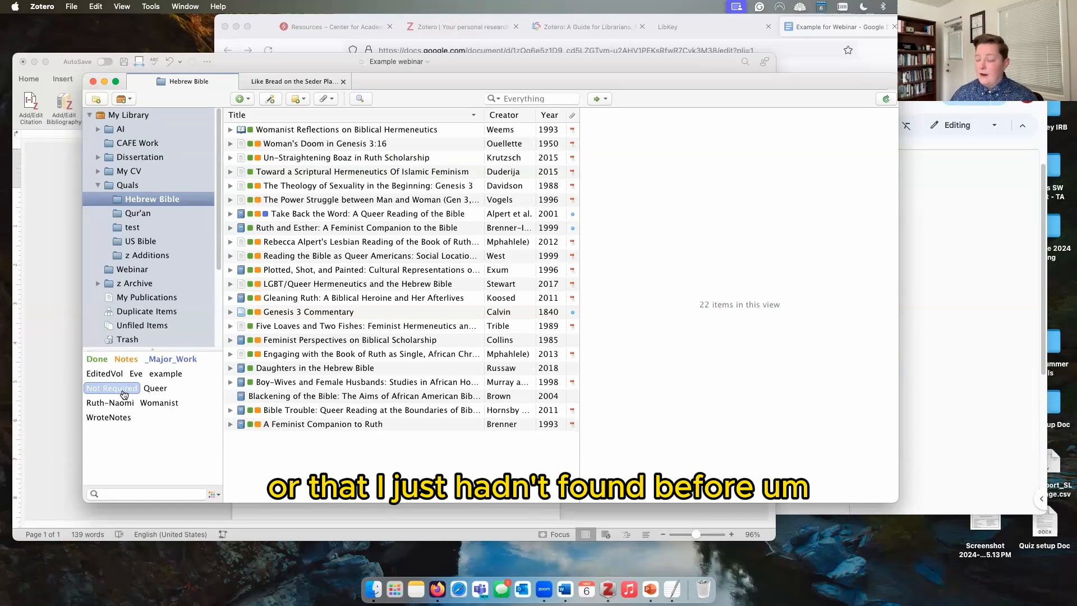
click(124, 393)
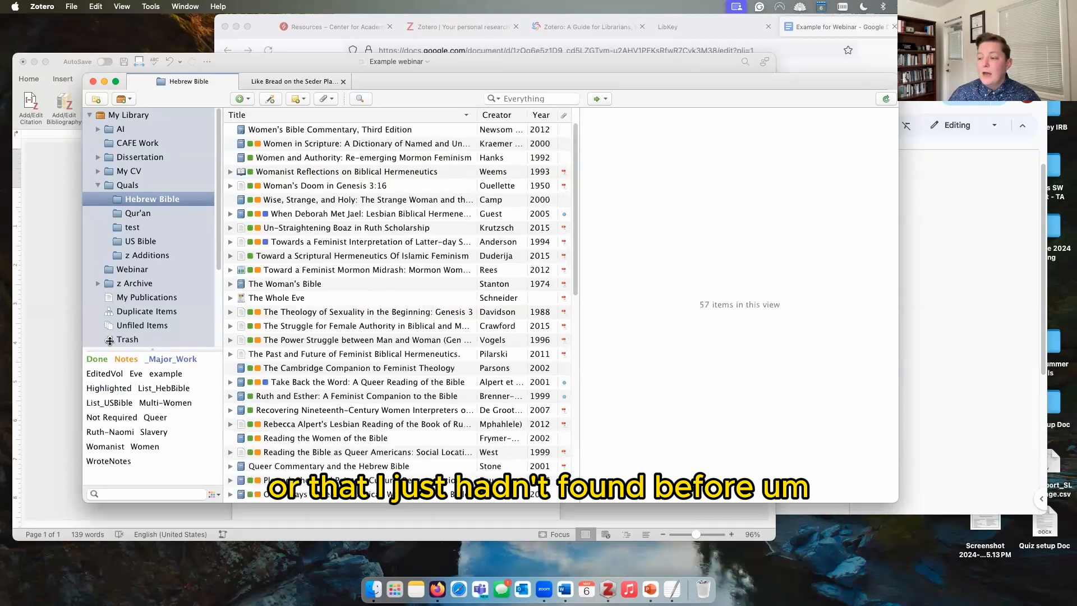
click(112, 433)
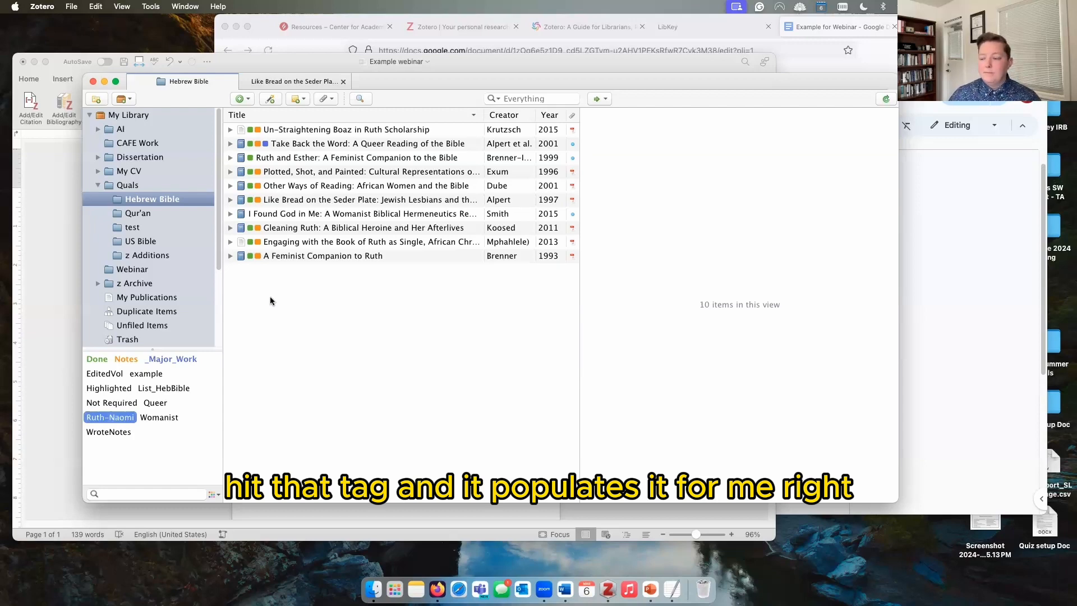
click(126, 419)
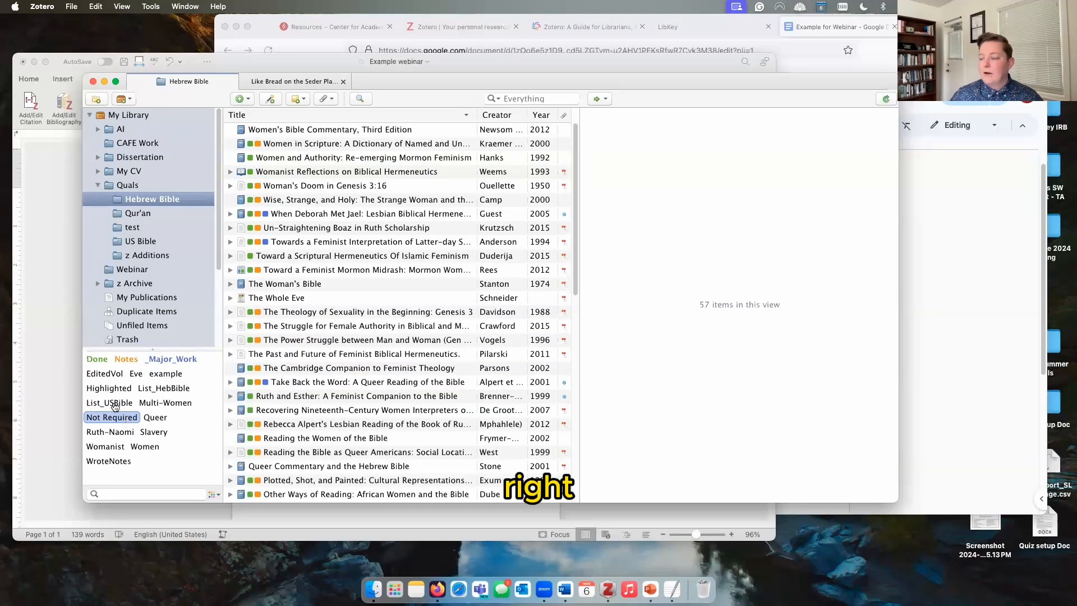
click(138, 374)
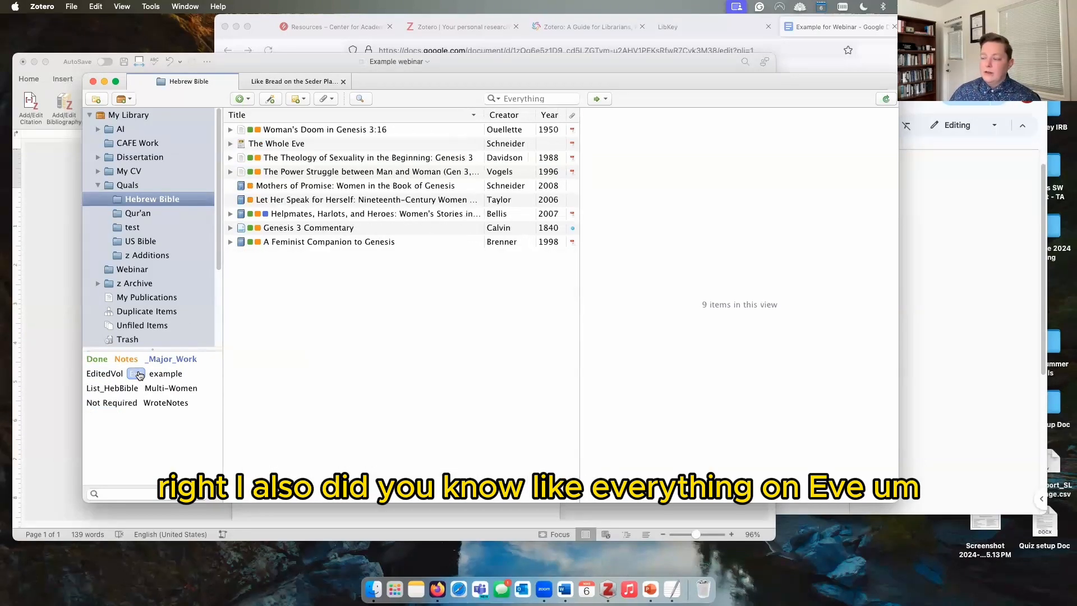
click(137, 374)
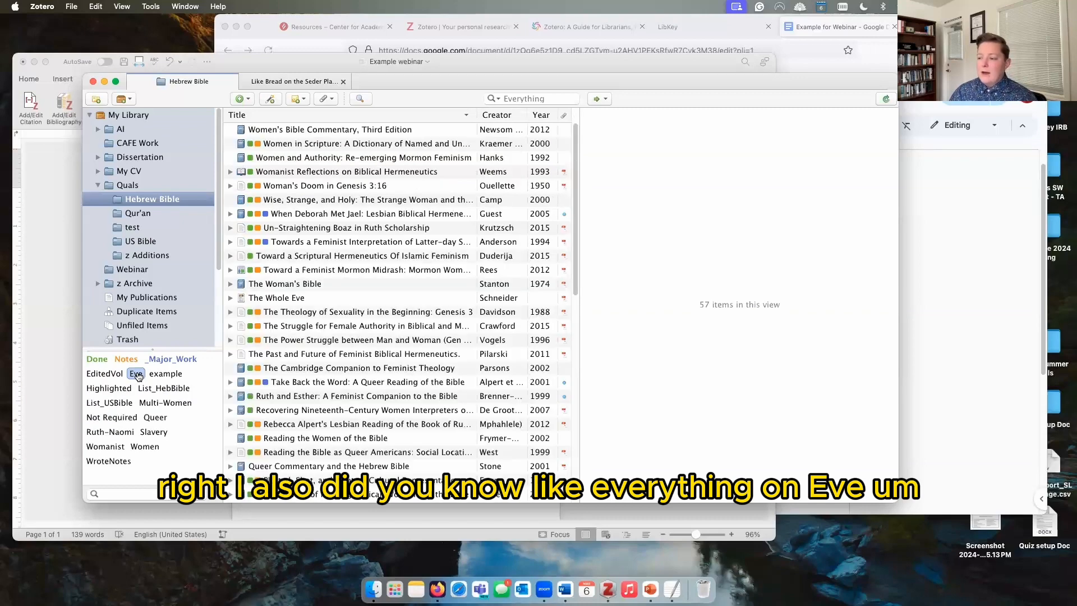
click(146, 360)
click(145, 360)
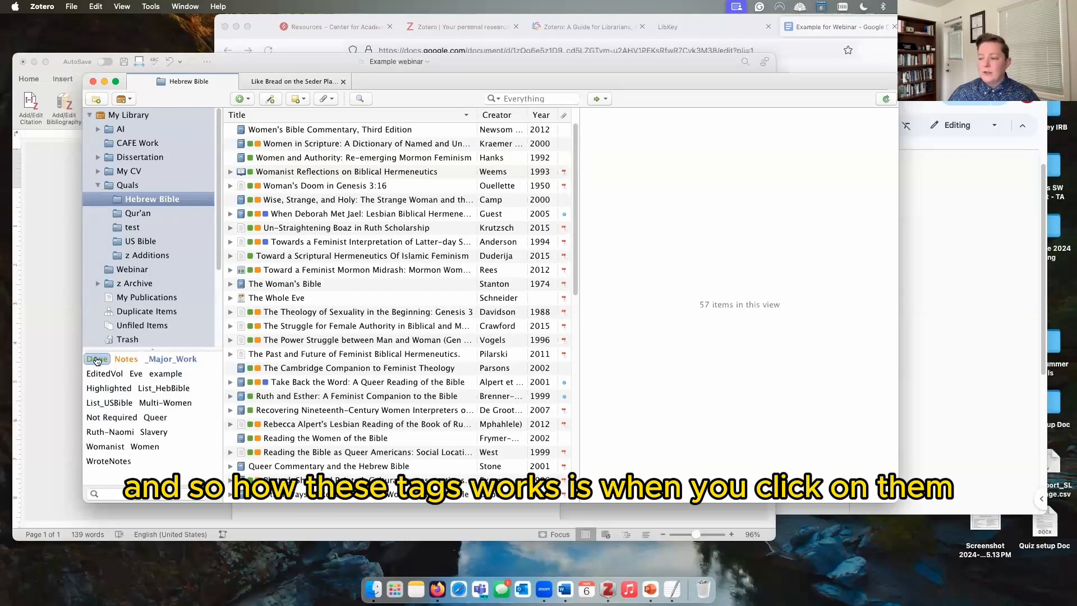
Step: Filter by Done plus Notes, then Women, and visit US Bible before returning to Hebrew Bible
click(97, 360)
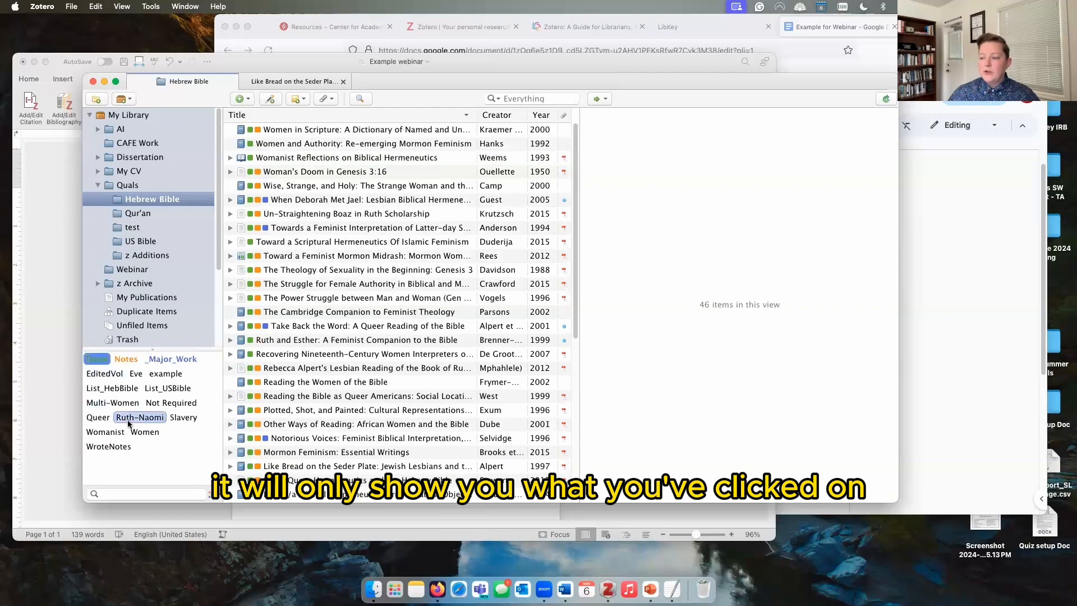
click(125, 360)
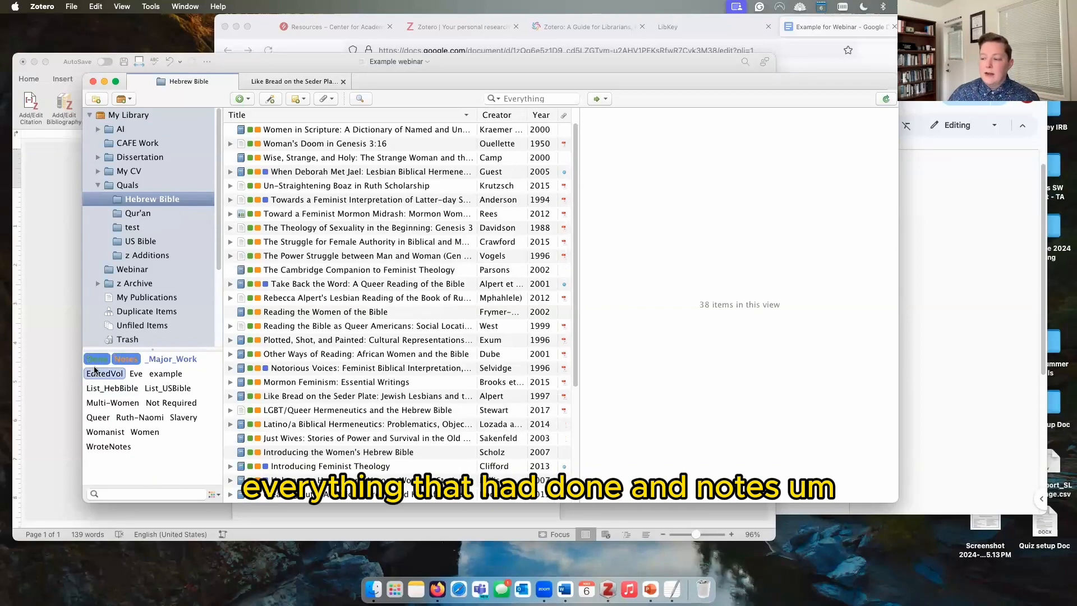
click(125, 360)
click(96, 359)
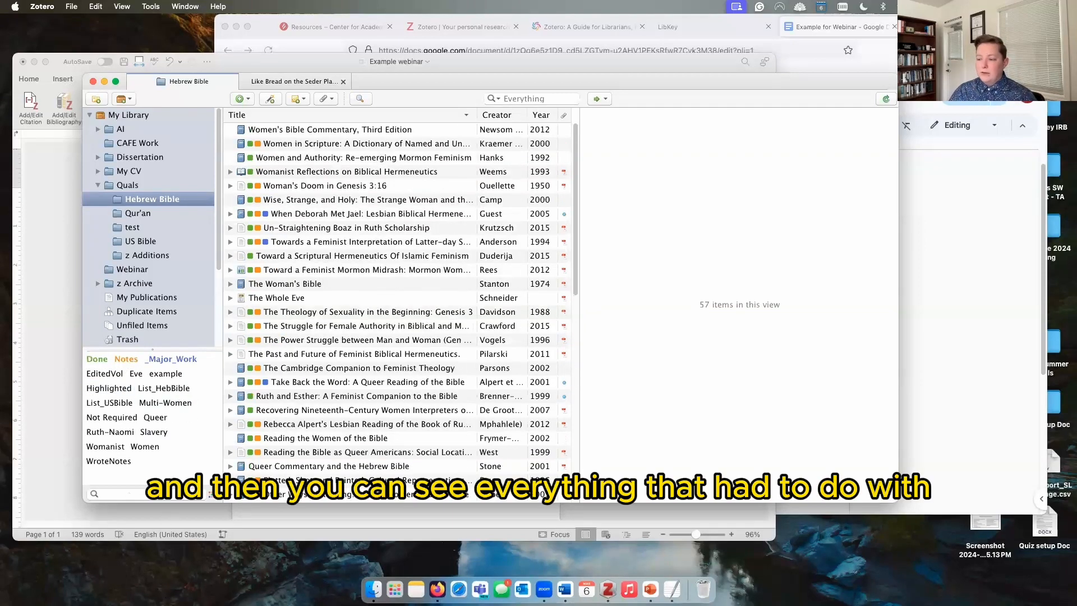
click(148, 447)
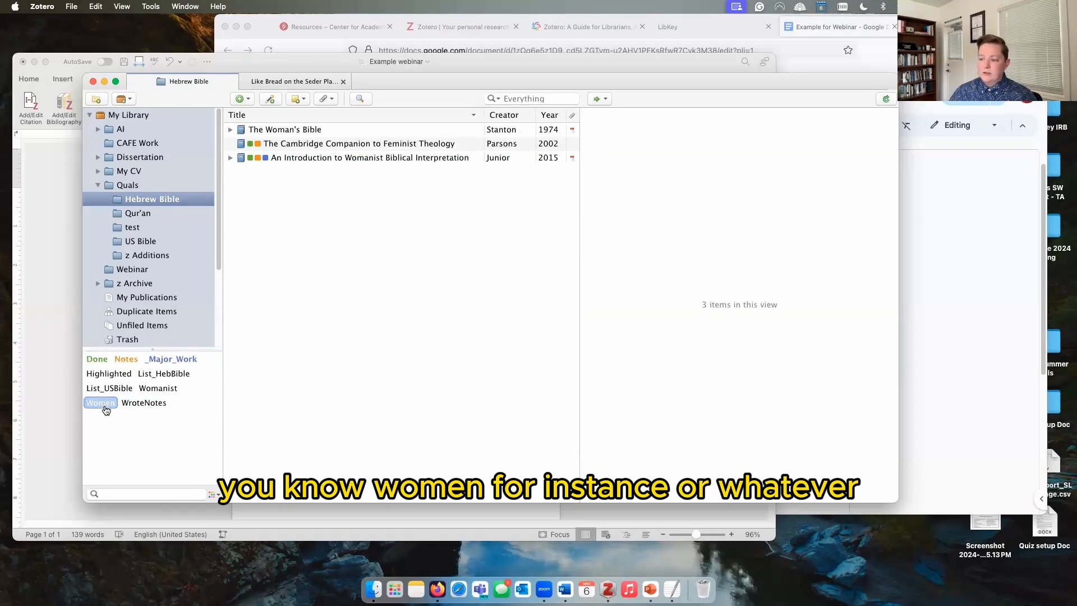
click(103, 404)
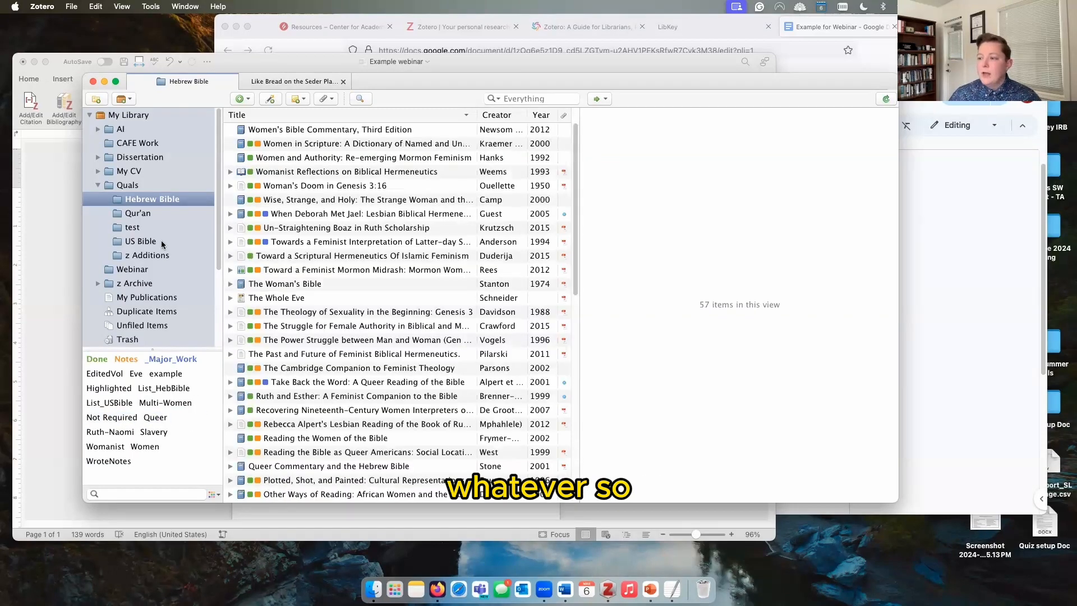
click(141, 241)
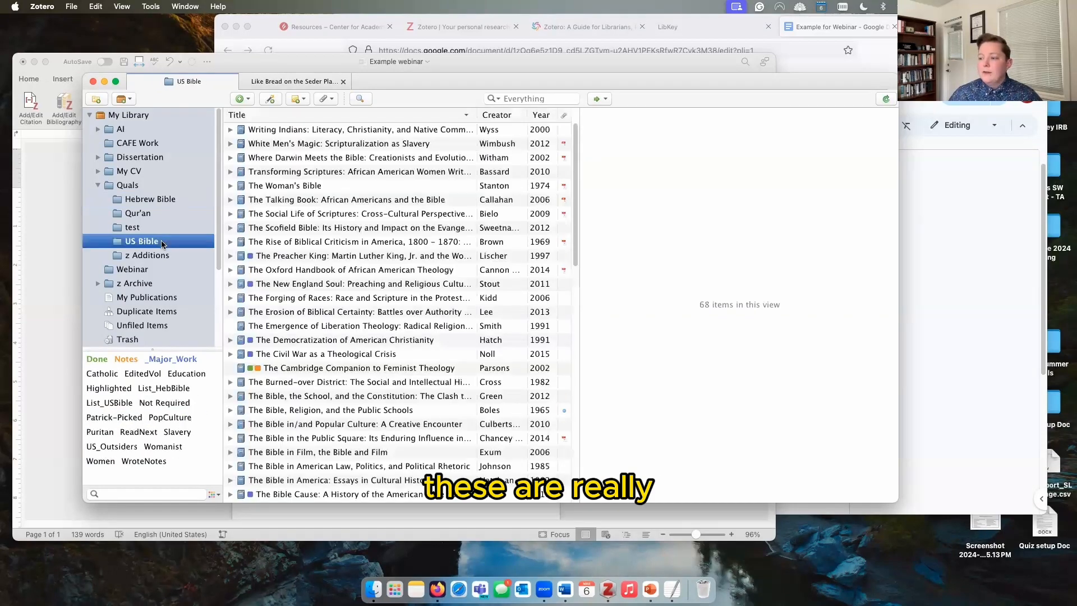
click(162, 200)
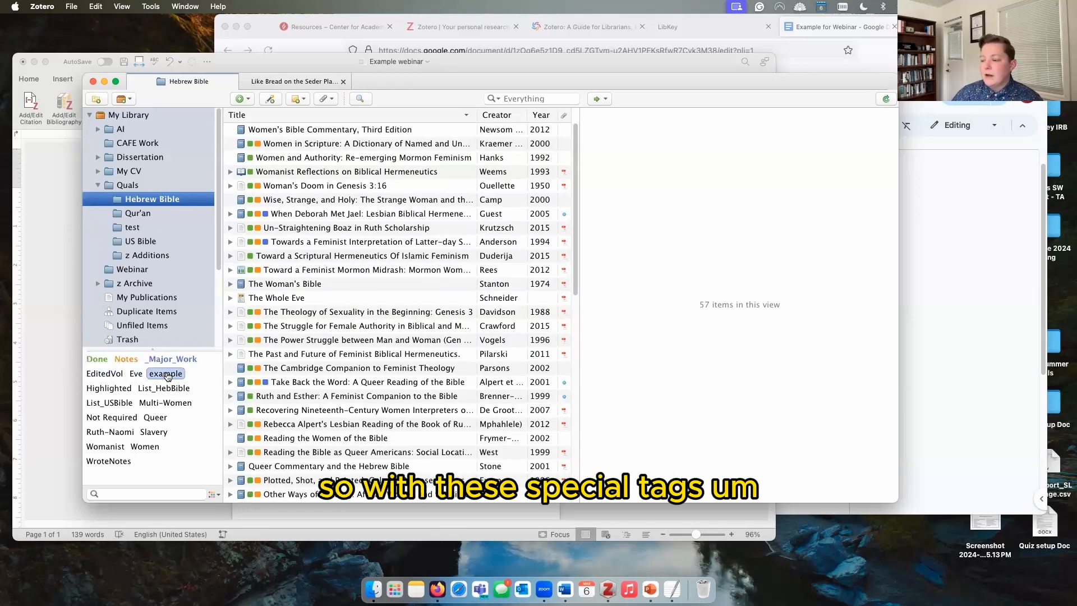
Step: Assign the Women tag a colour at position 4, then show the guide article in test
right_click(150, 447)
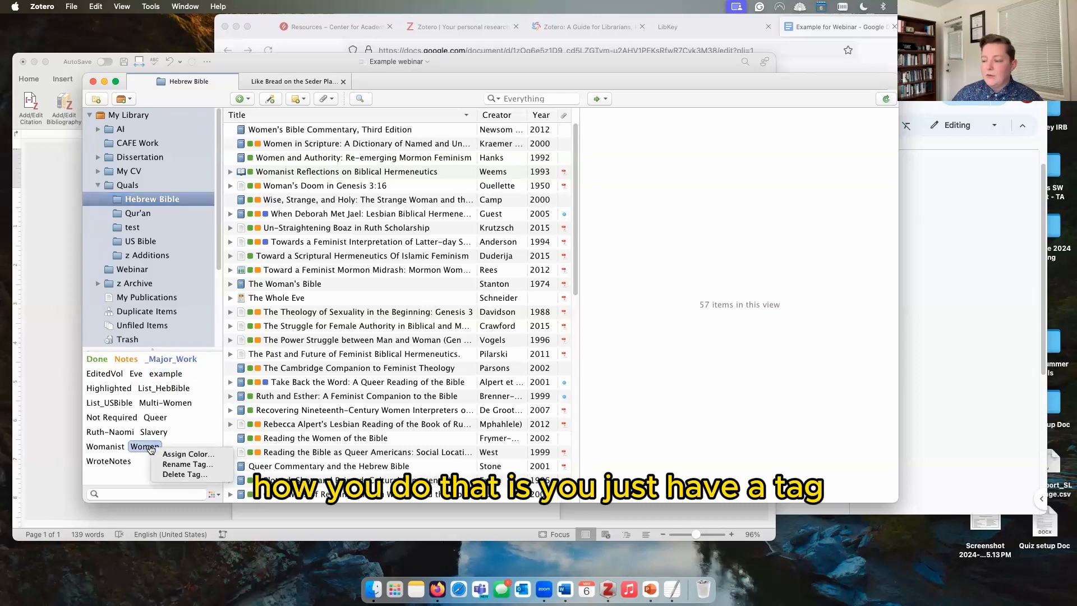
click(187, 456)
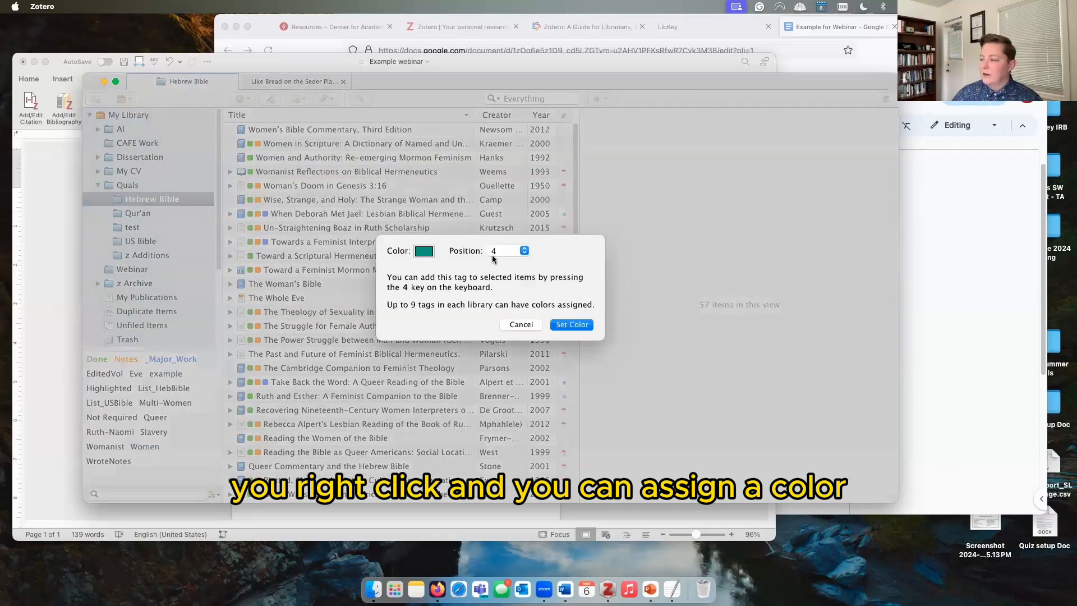
click(500, 251)
click(544, 271)
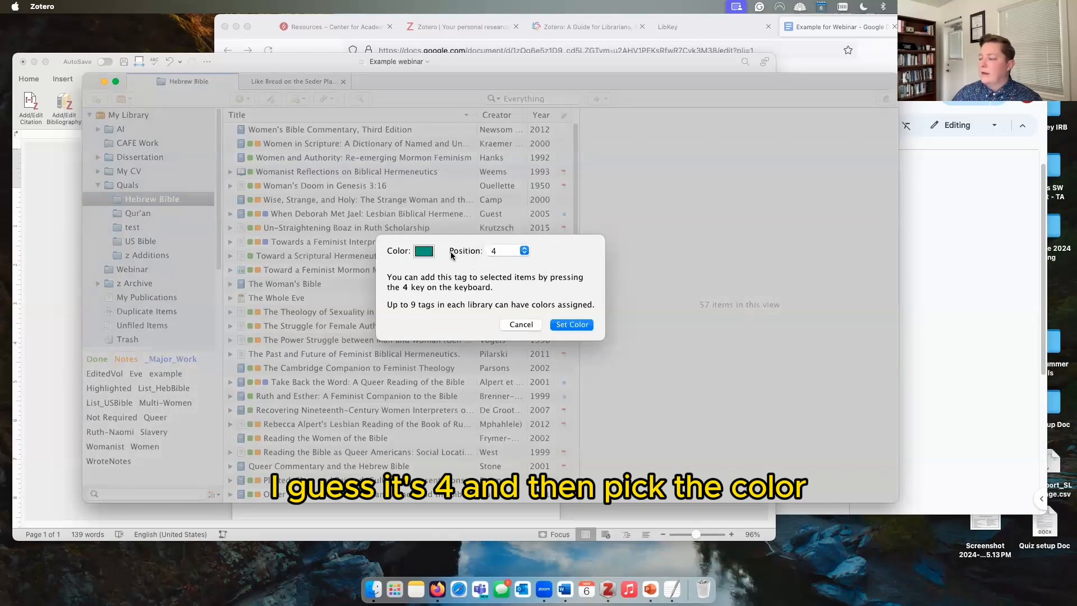
click(520, 325)
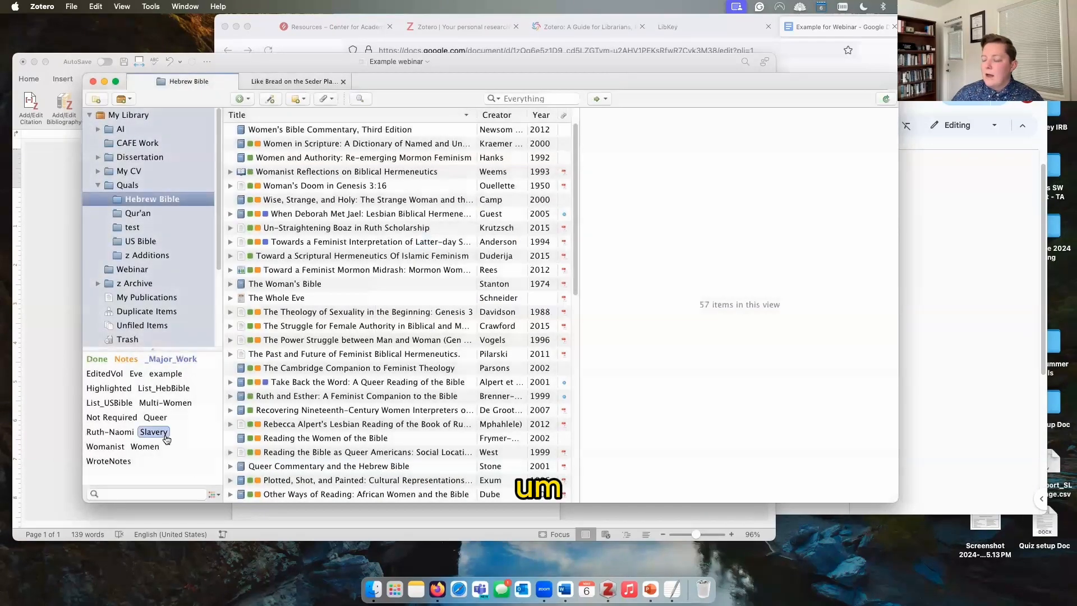
click(157, 224)
click(327, 131)
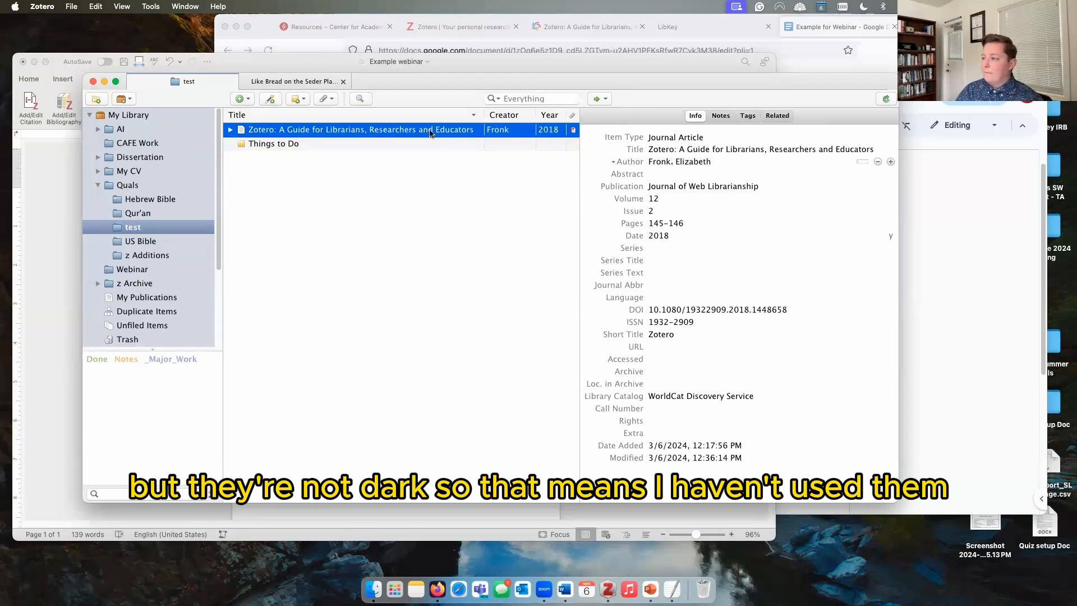
Step: Add the existing 'Zotero' tag to the guide article, chosen from the autocomplete for 'Zo'
click(748, 116)
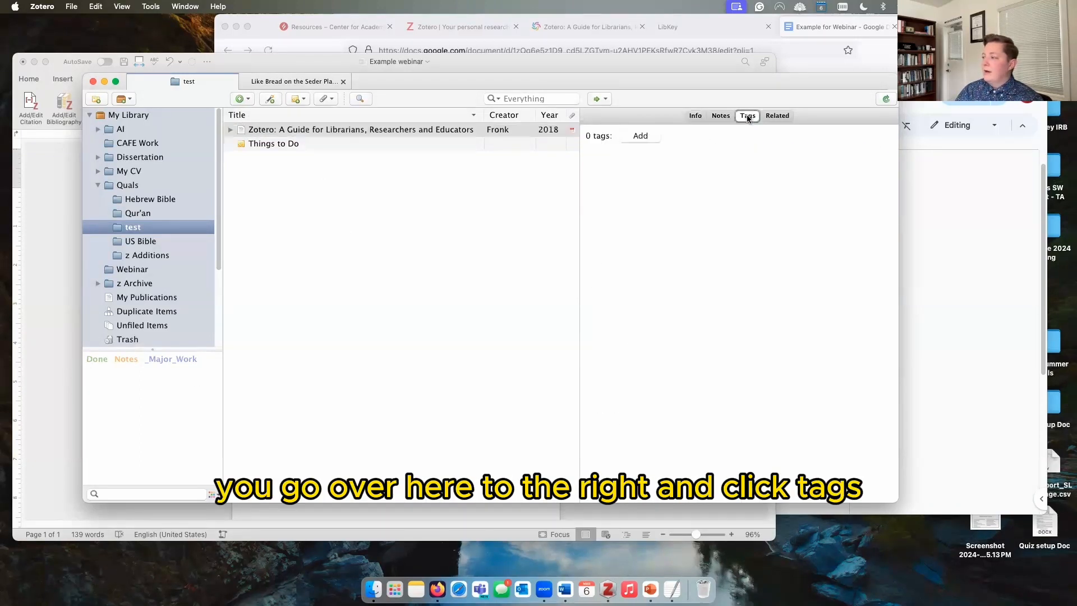
click(641, 138)
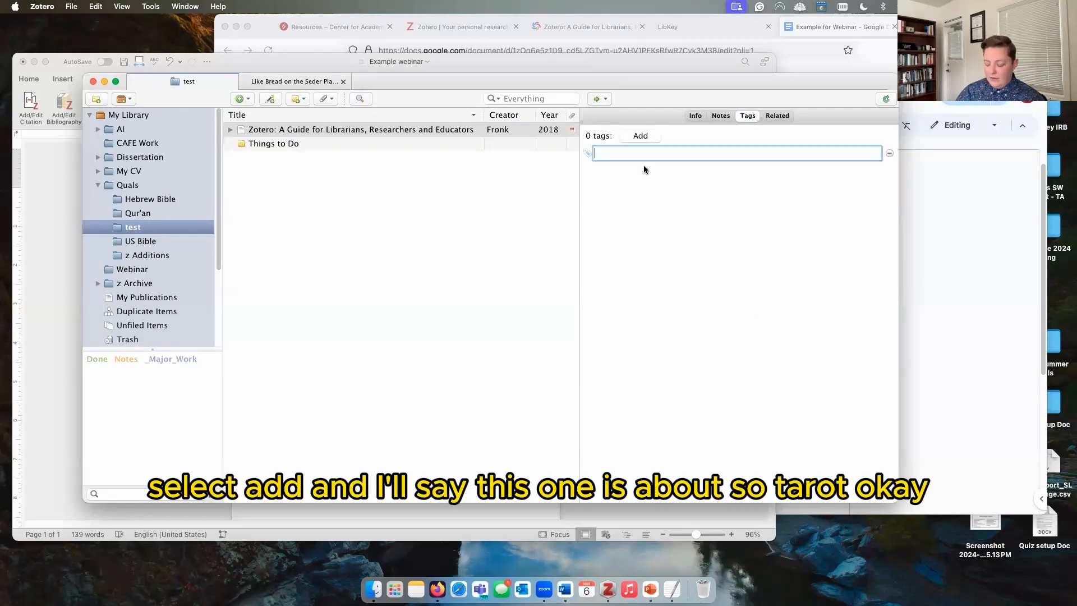
text(Zo)
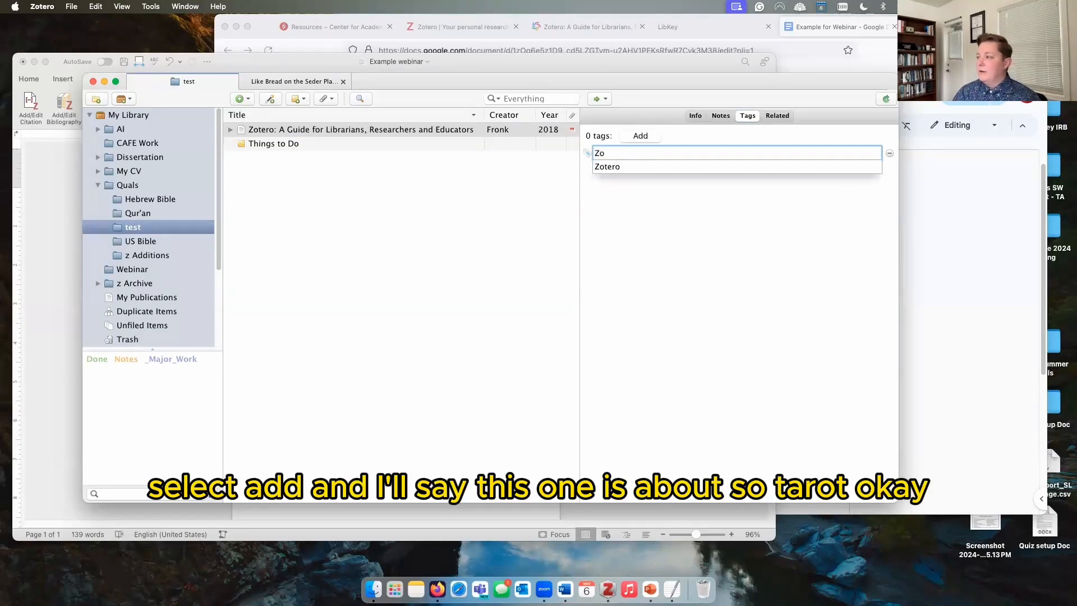
click(644, 167)
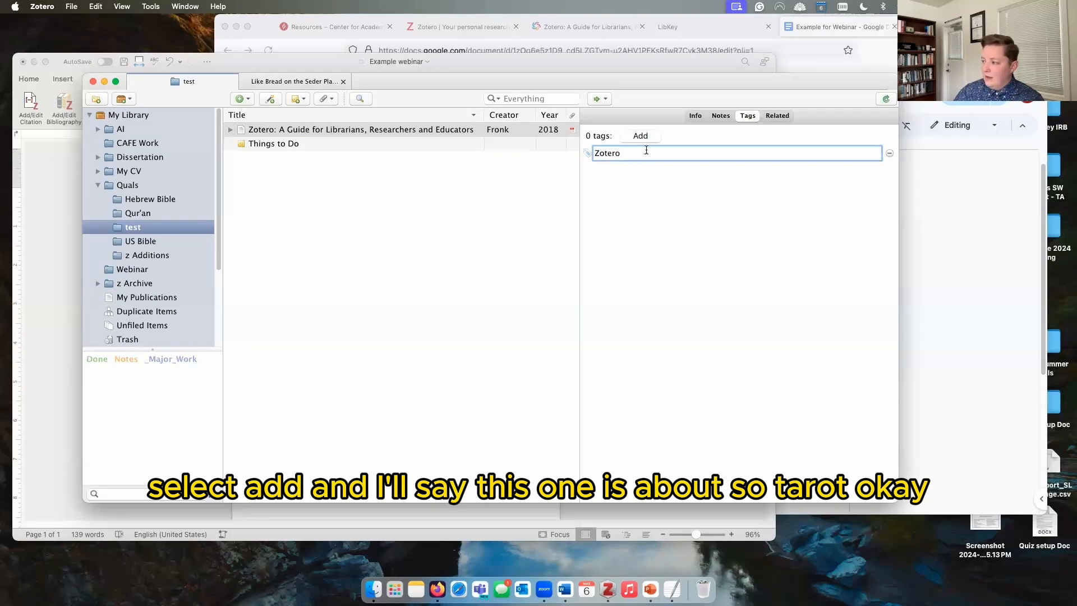
key(Return)
click(452, 241)
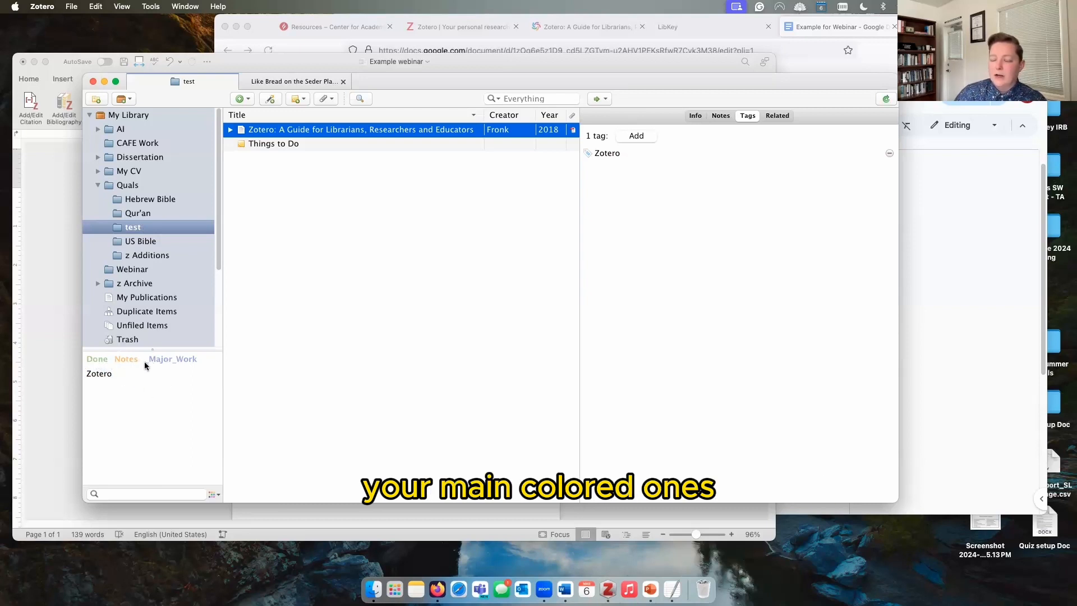
click(137, 116)
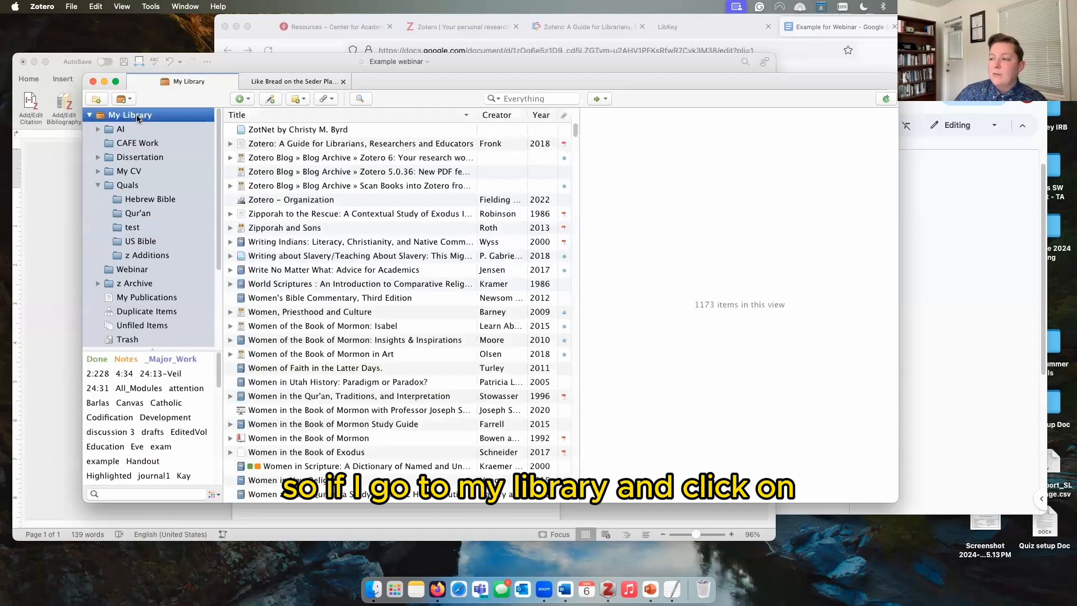
drag(157, 348, 158, 147)
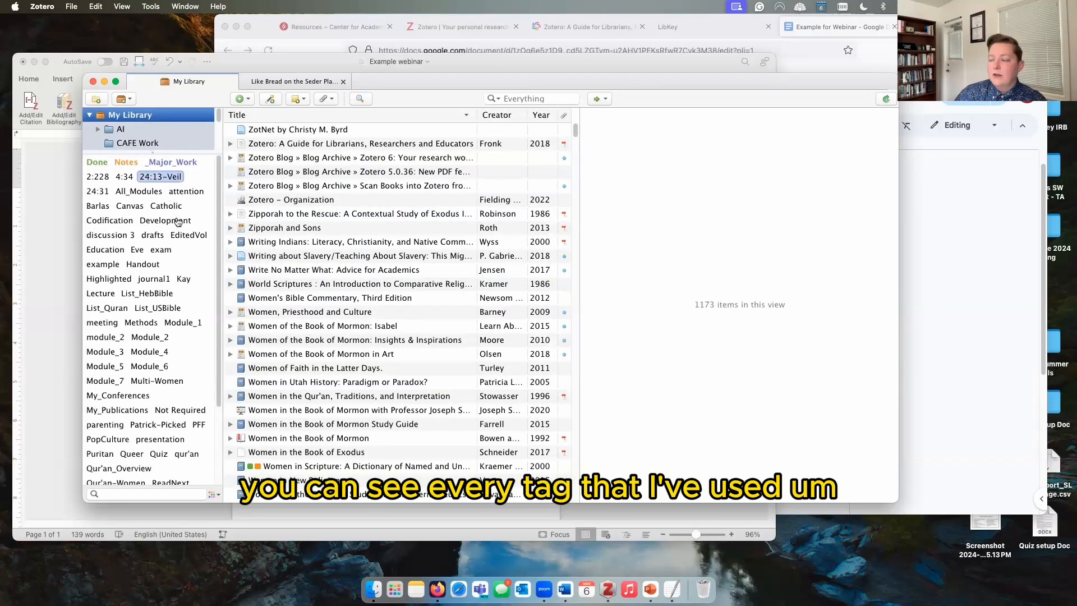
scroll(221, 241, down, 3)
scroll(221, 280, down, 3)
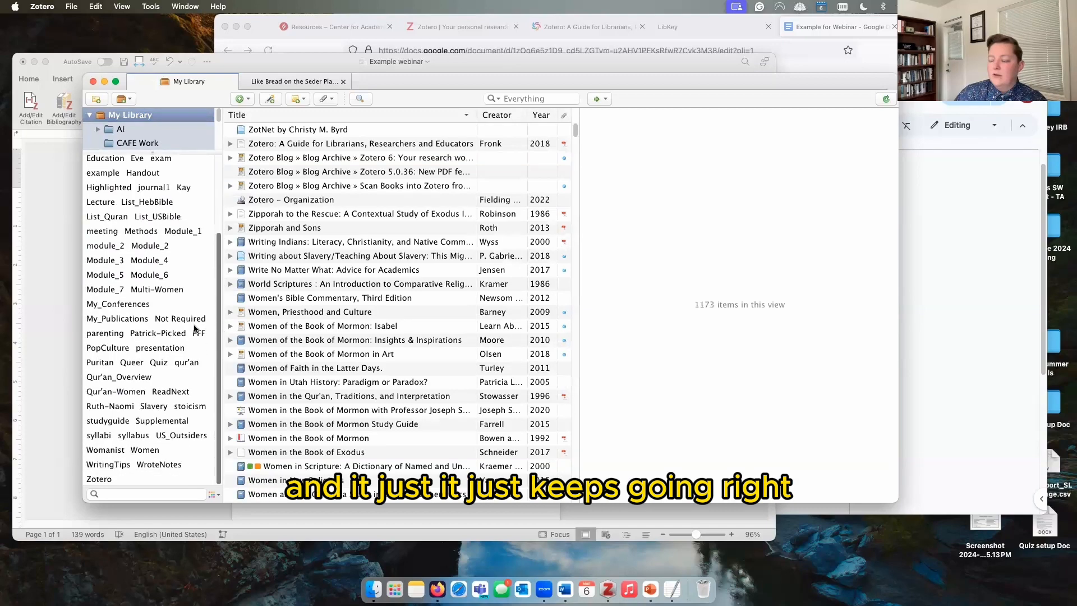
scroll(157, 331, up, 6)
drag(151, 156, 149, 387)
click(142, 227)
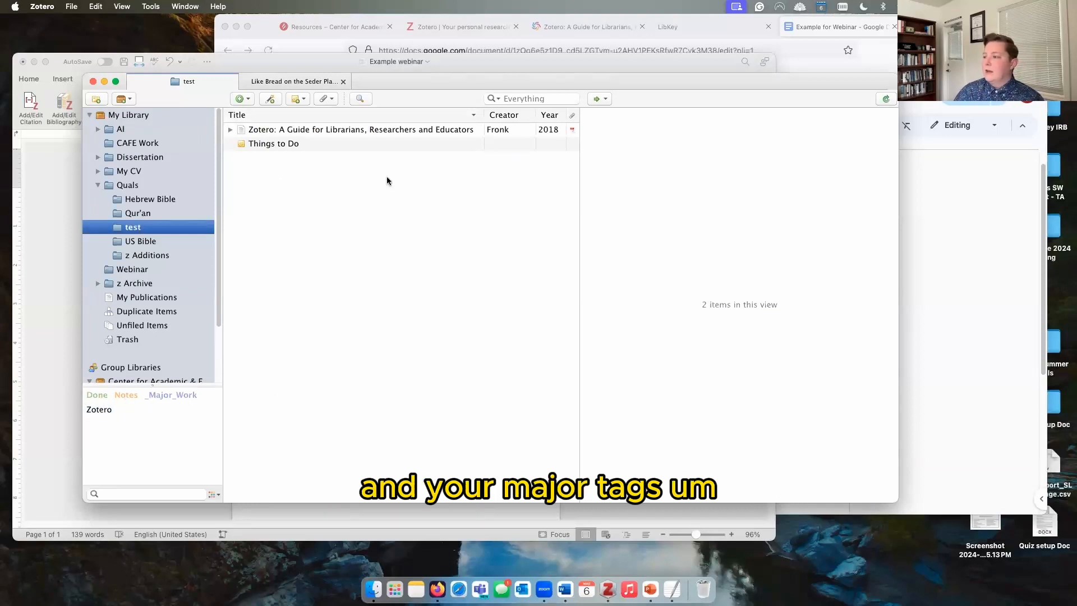
click(365, 129)
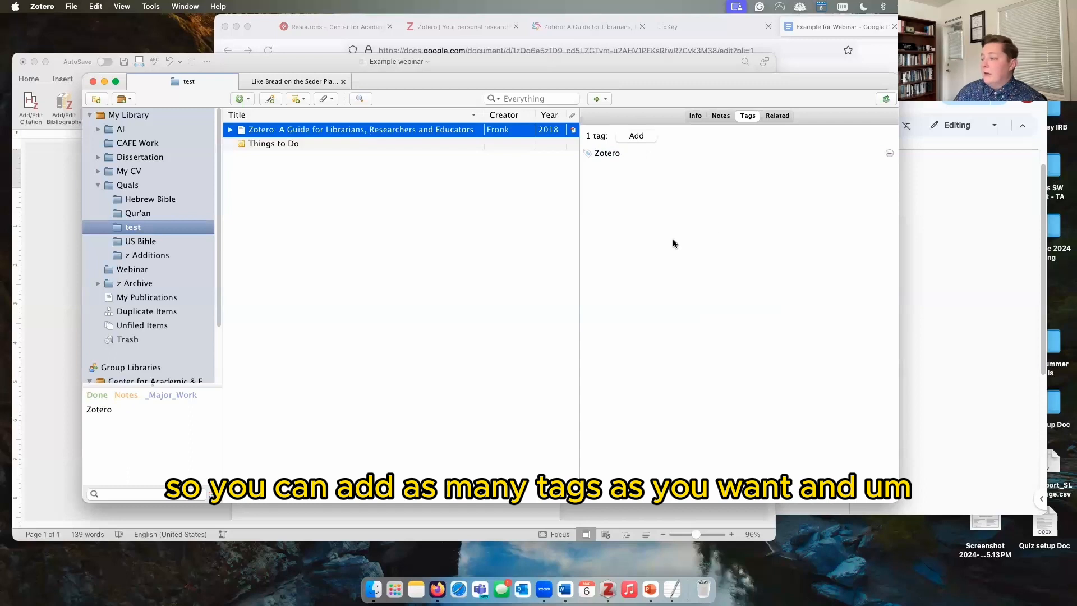
Step: Review the guide item's notes, info and tags, then start another tag on it
click(718, 115)
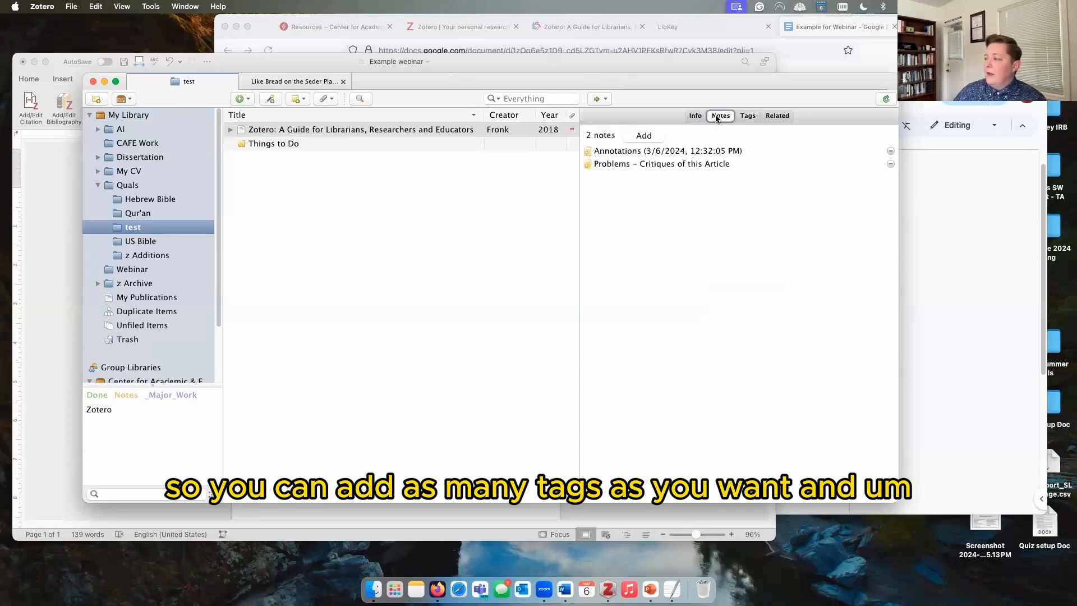
click(703, 116)
click(747, 116)
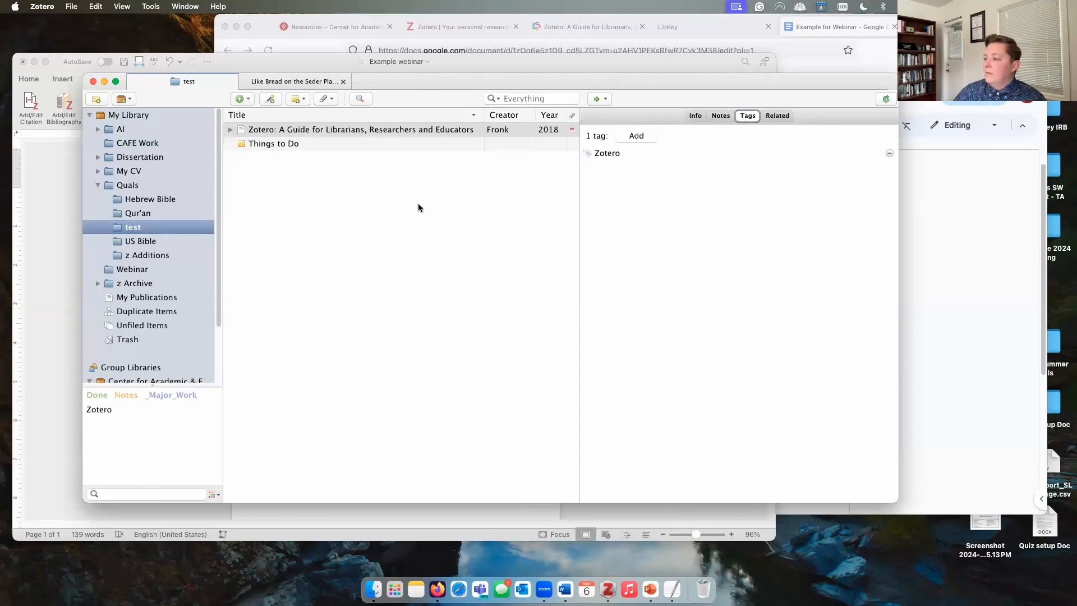
click(301, 134)
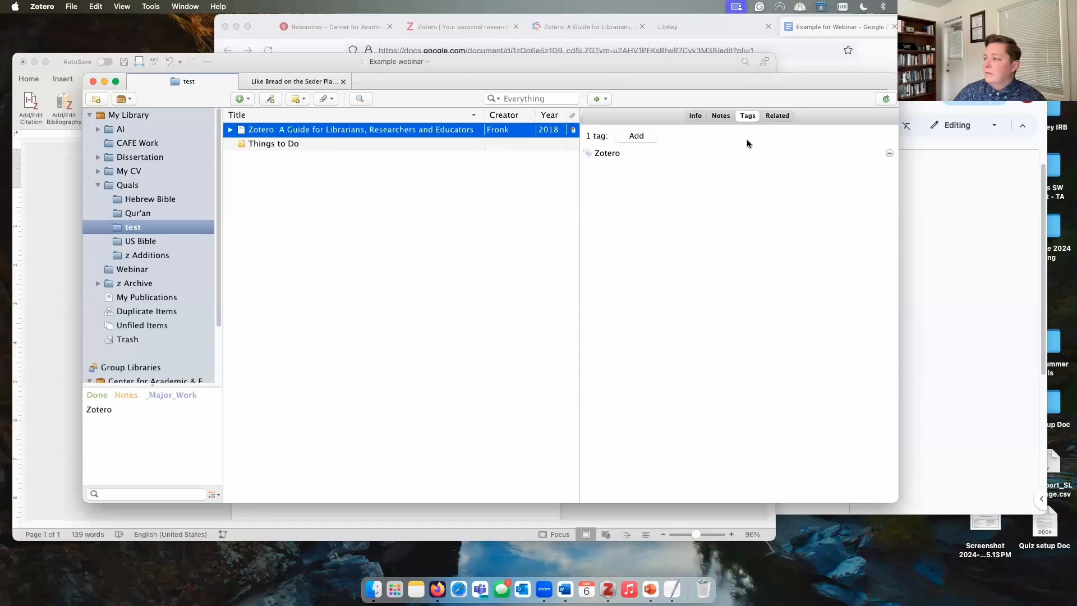
click(632, 137)
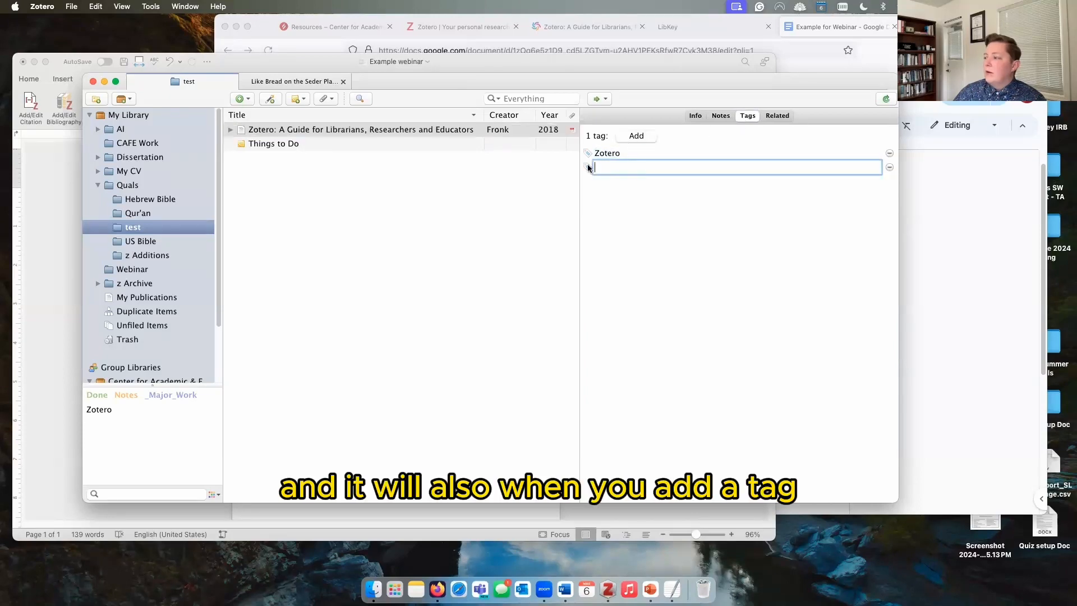
Step: Tag Womanist Reflections on Biblical Hermeneutics in Hebrew Bible with 'Q', then return to test
click(144, 201)
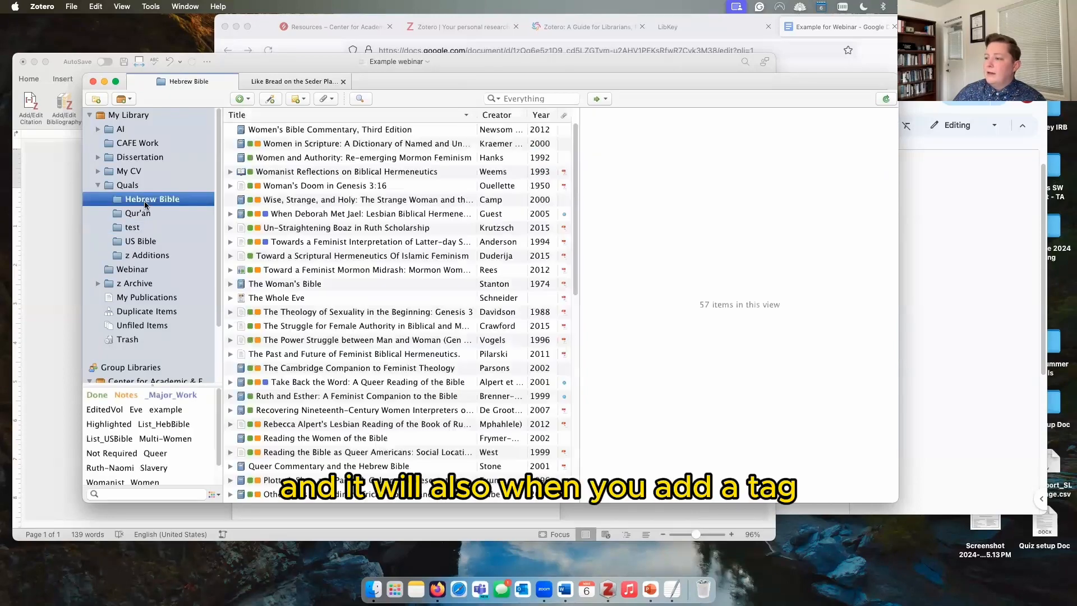
click(418, 175)
click(638, 137)
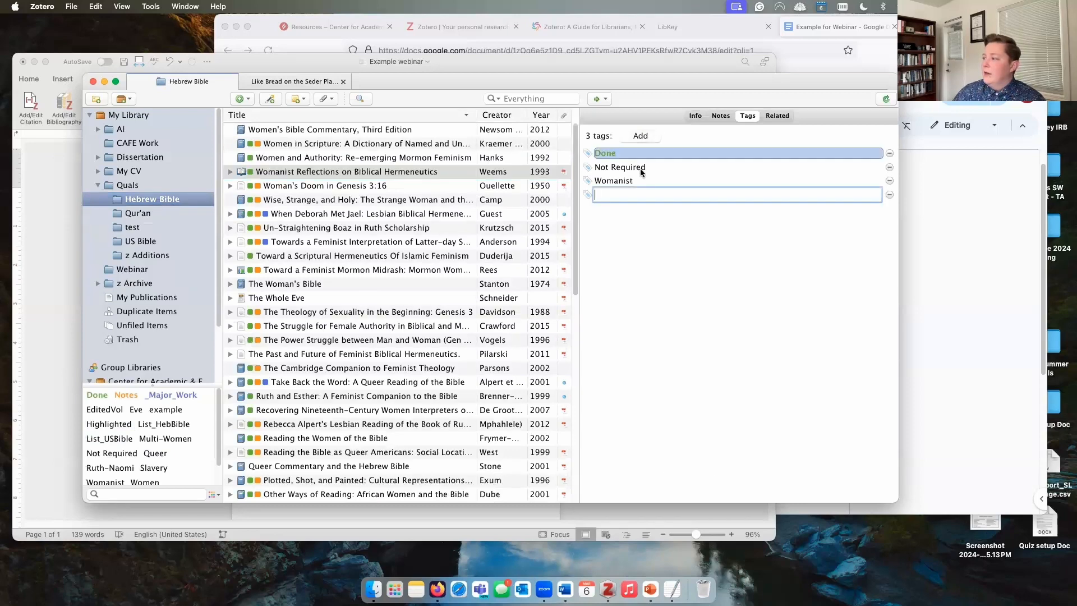
text(Q)
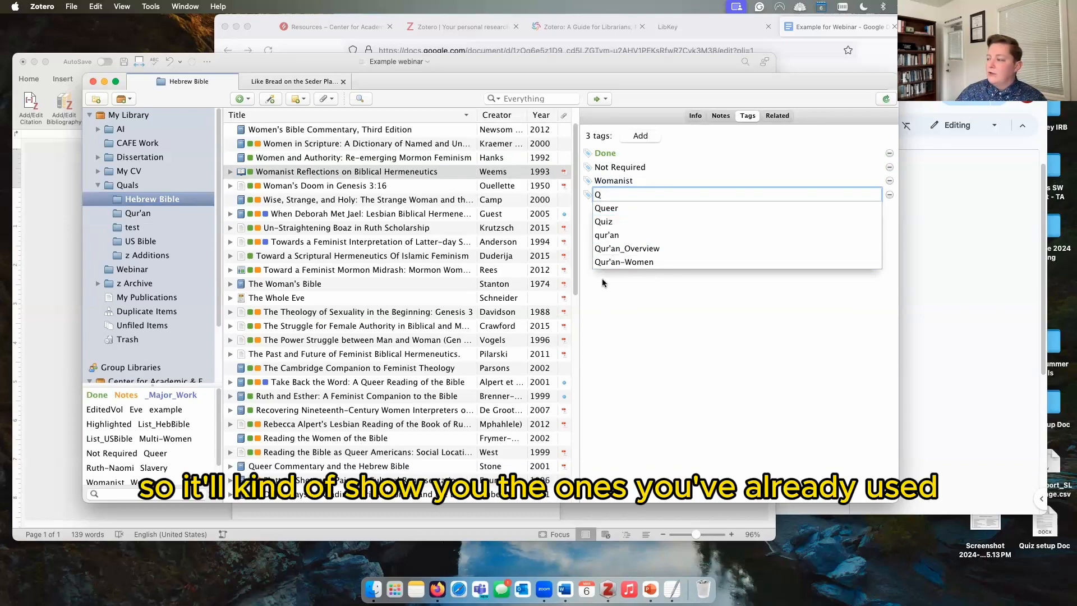
click(249, 187)
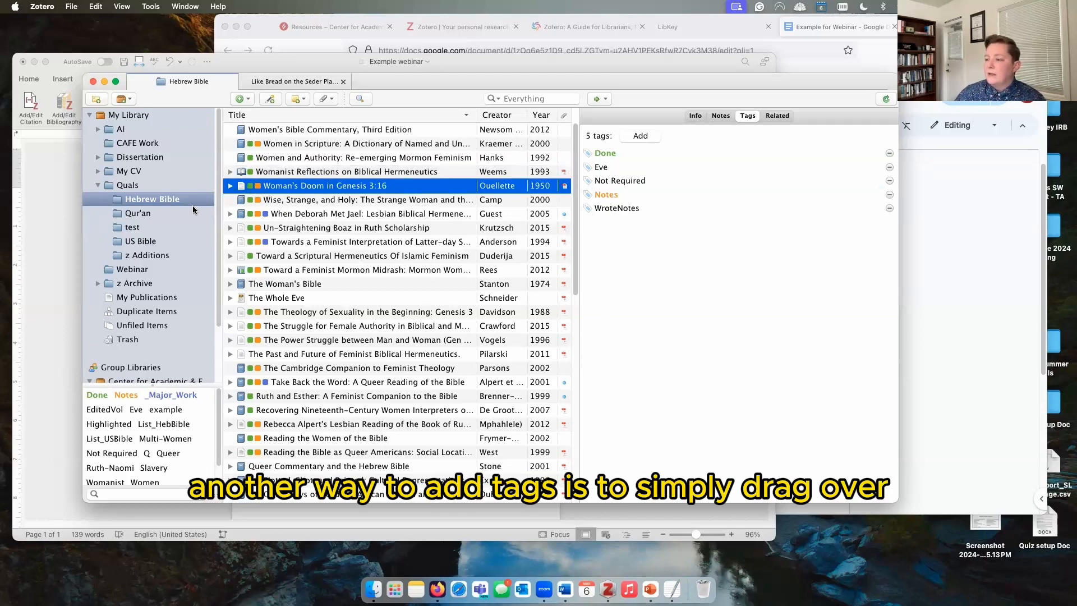
click(140, 227)
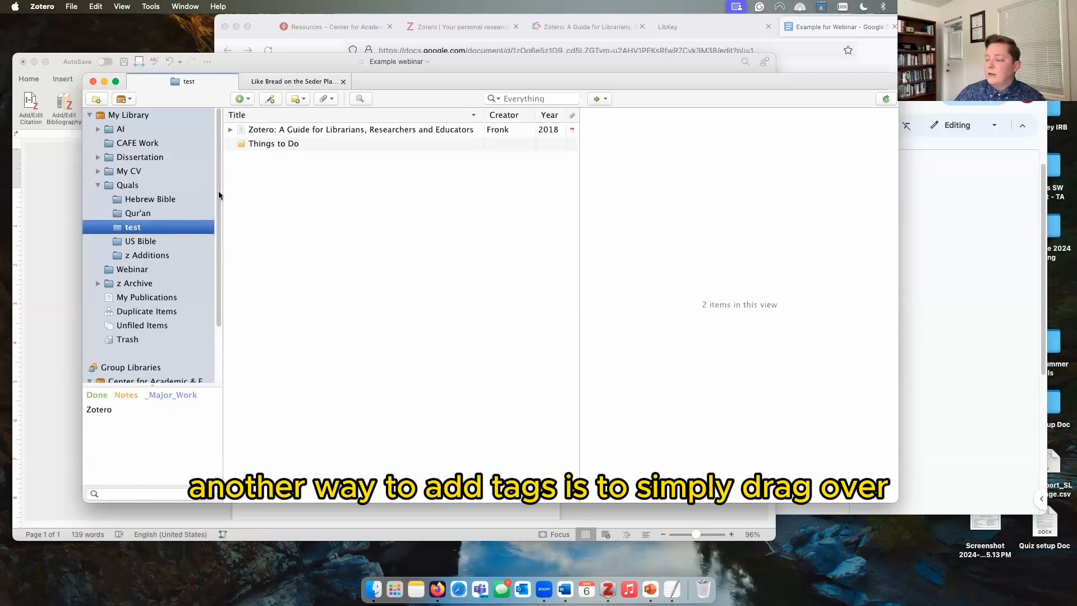
Step: Drag the guide item onto the Done and _Major_Work tags, and Things to Do onto _Major_Work
click(258, 130)
drag(271, 133, 105, 404)
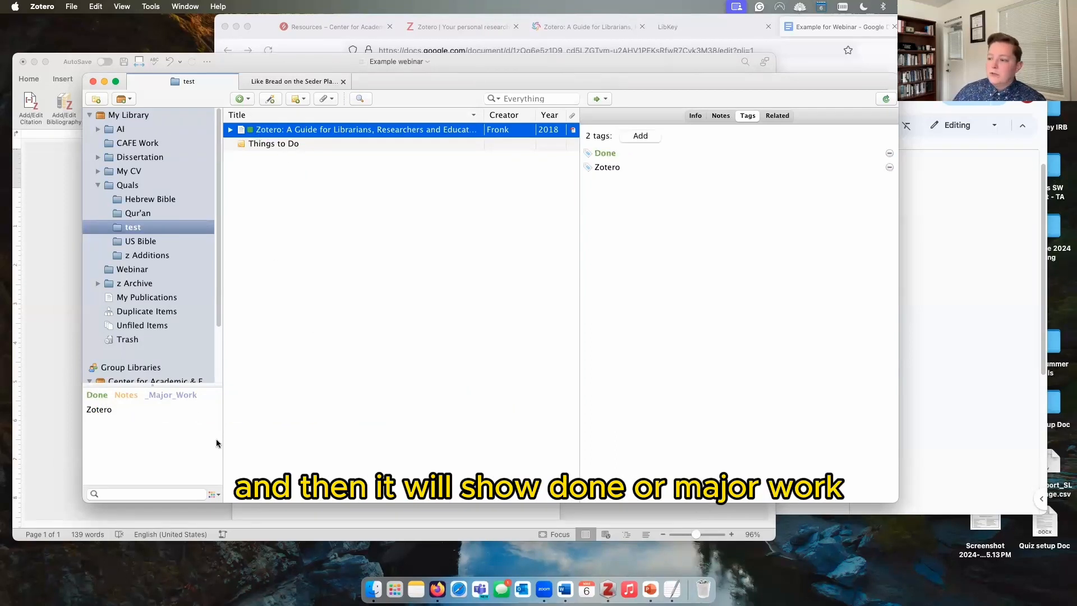
drag(194, 402, 191, 401)
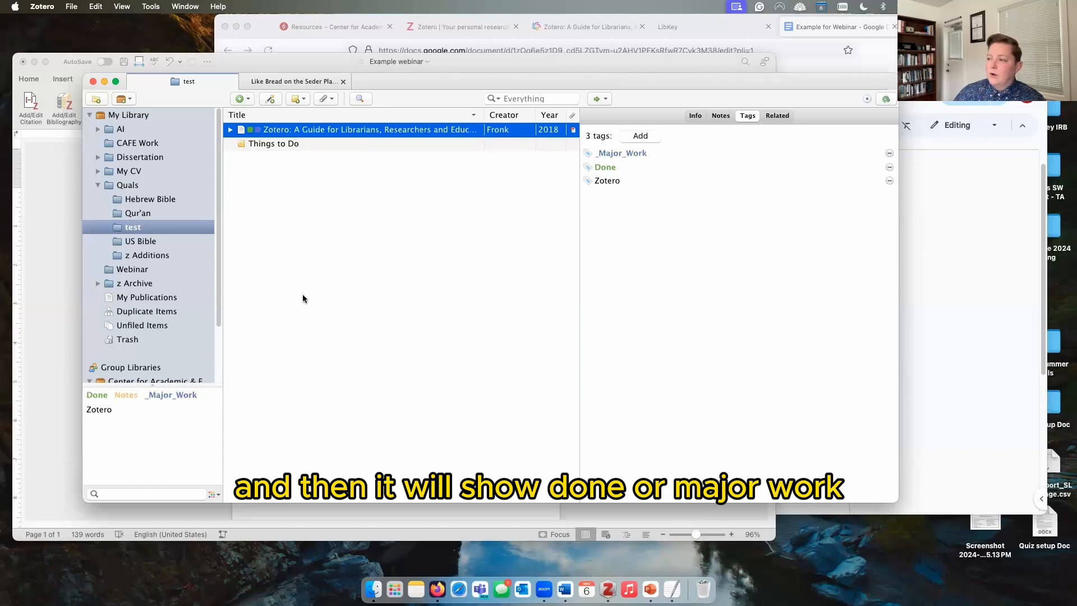
drag(260, 141, 186, 393)
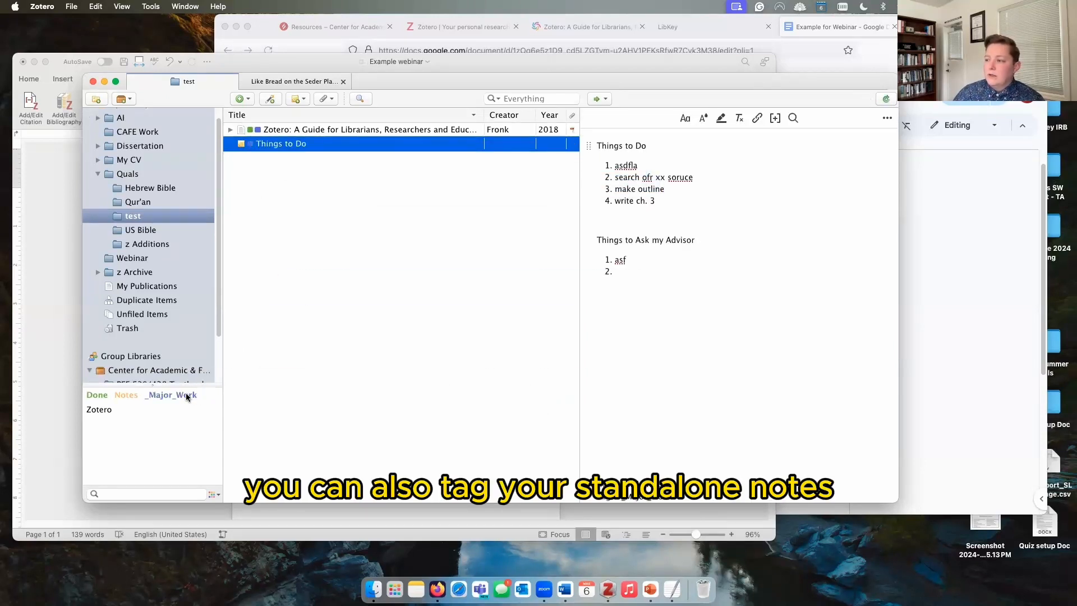
click(283, 133)
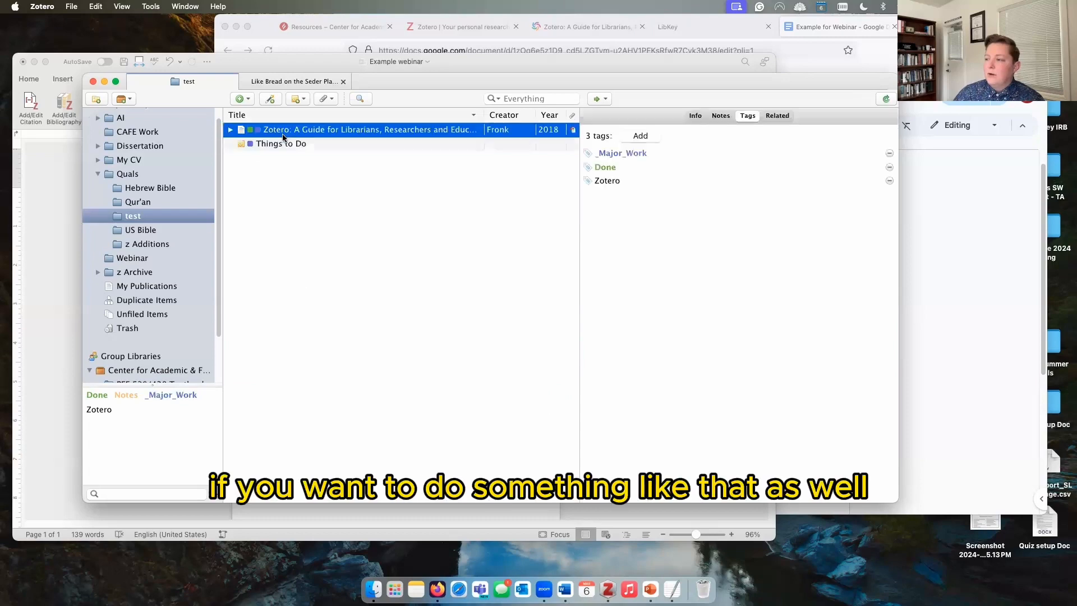
click(152, 231)
click(135, 216)
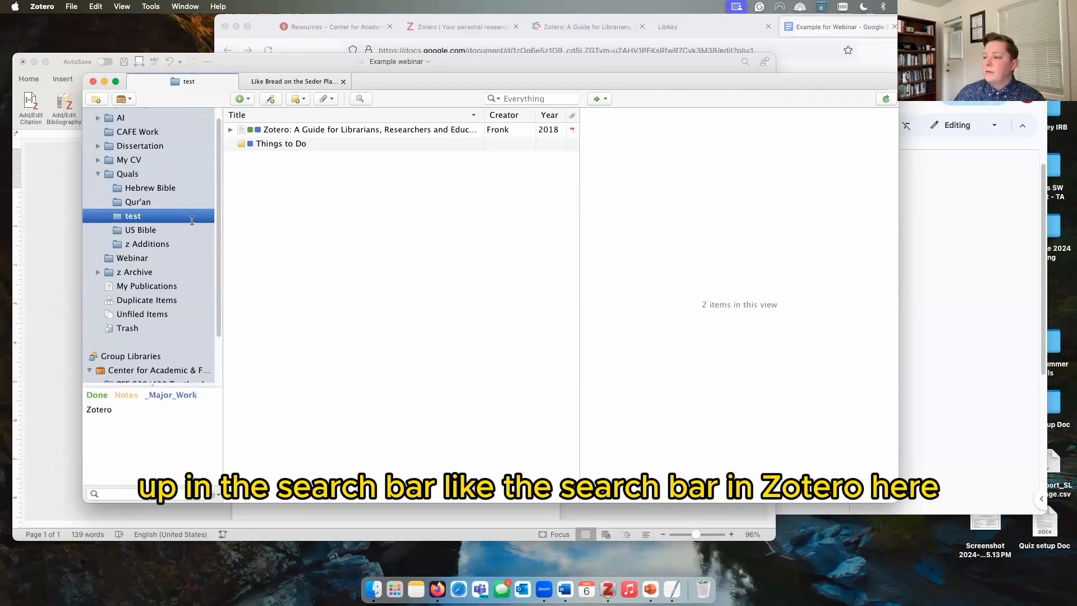
Step: Focus the Zotero library search field, then bring the Example webinar Word document forward
click(519, 99)
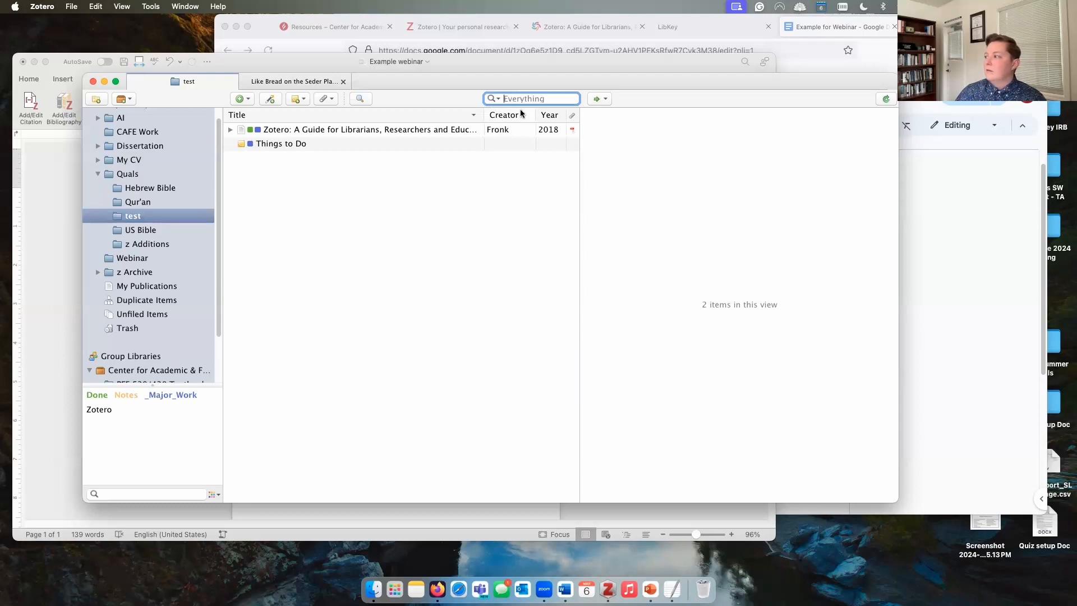
click(490, 60)
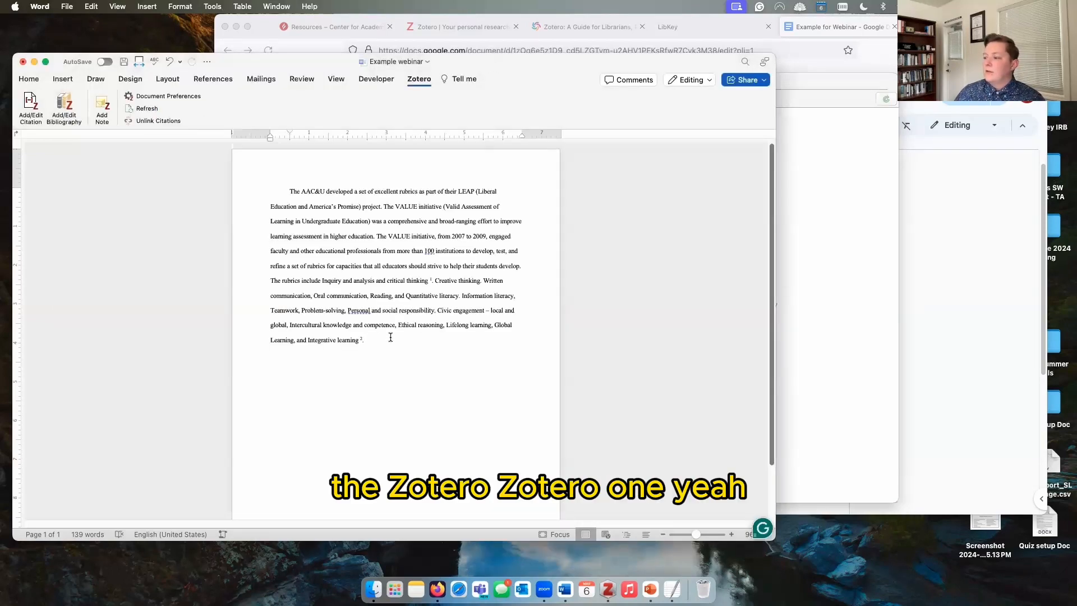
Step: Place the cursor in the Word paragraph near Civic engagement, then switch back to Zotero
click(396, 294)
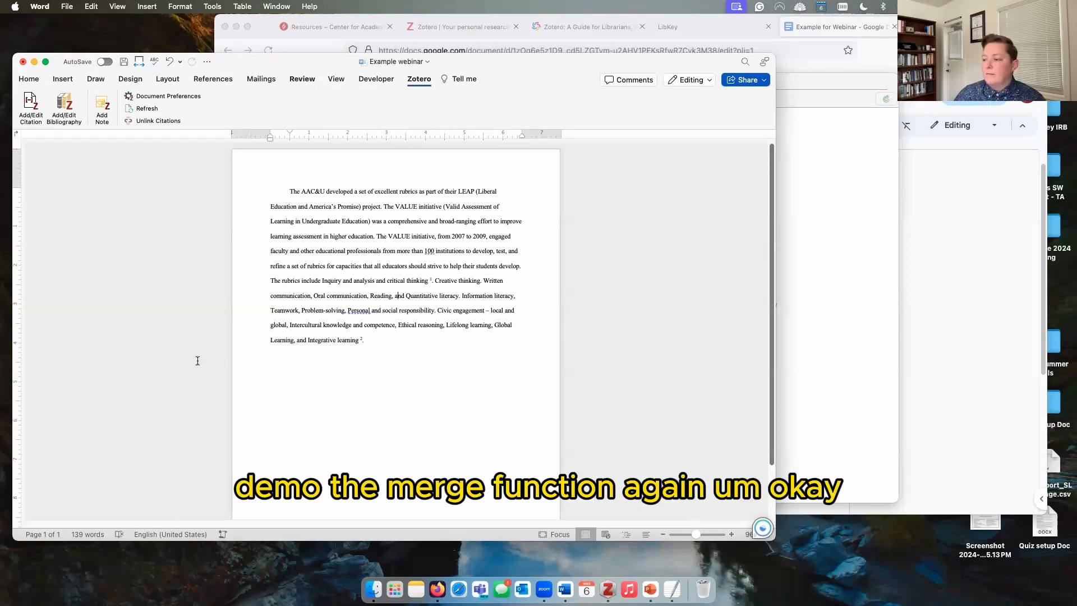
click(439, 310)
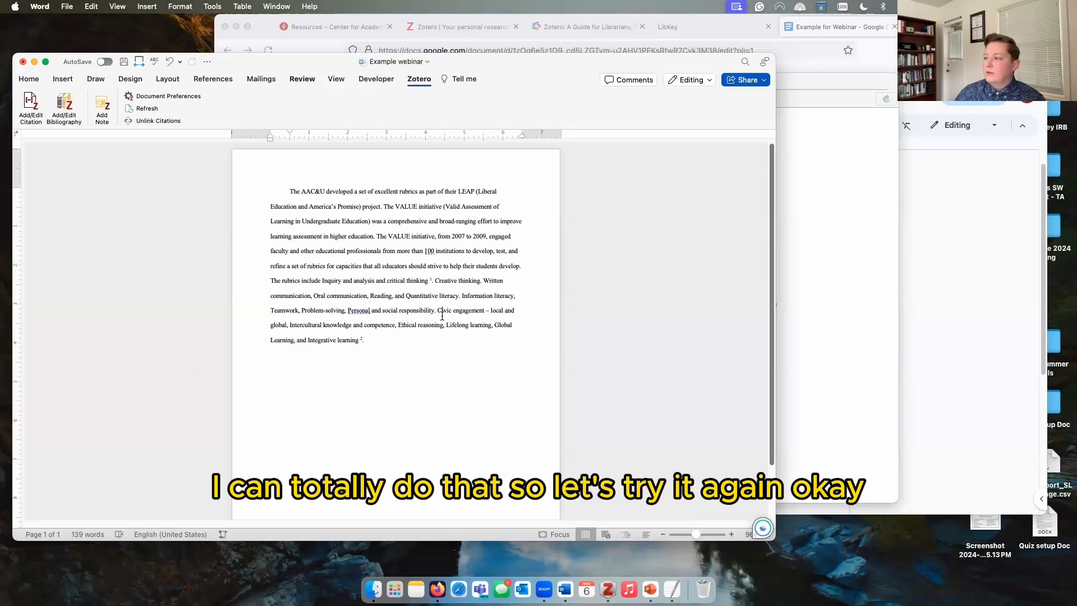
click(867, 134)
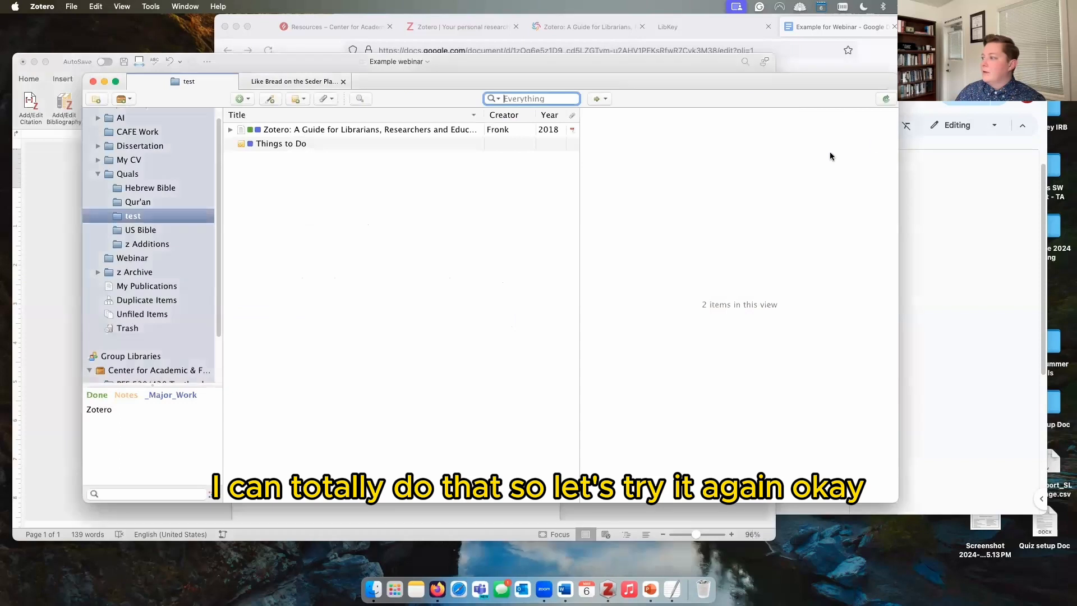
Step: Duplicate the Zotero guide item twice in test, comparing the copies' details
click(152, 220)
right_click(291, 130)
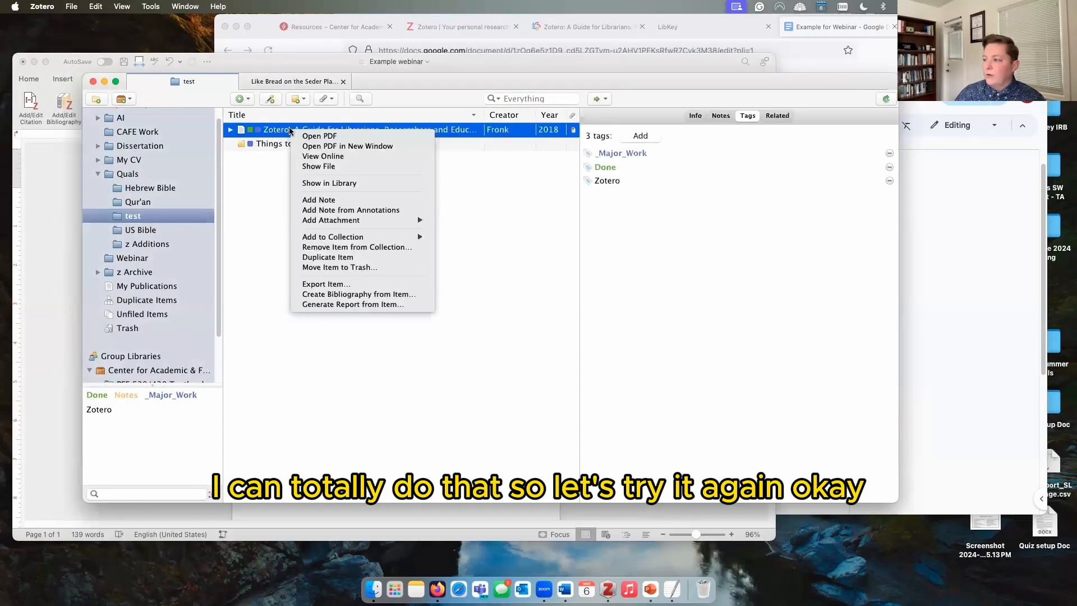
click(337, 258)
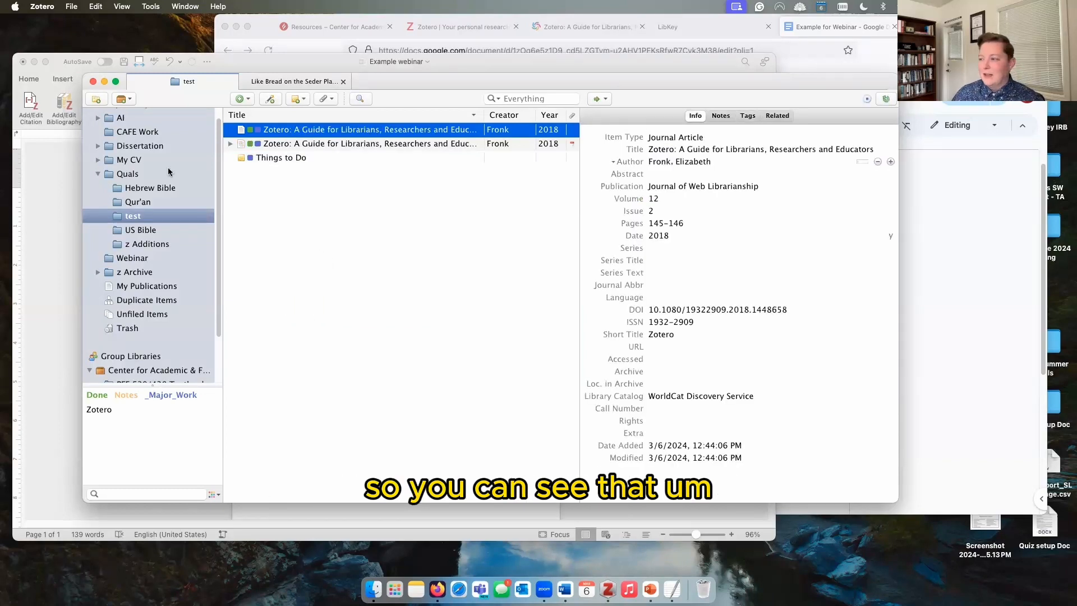
click(312, 143)
click(284, 130)
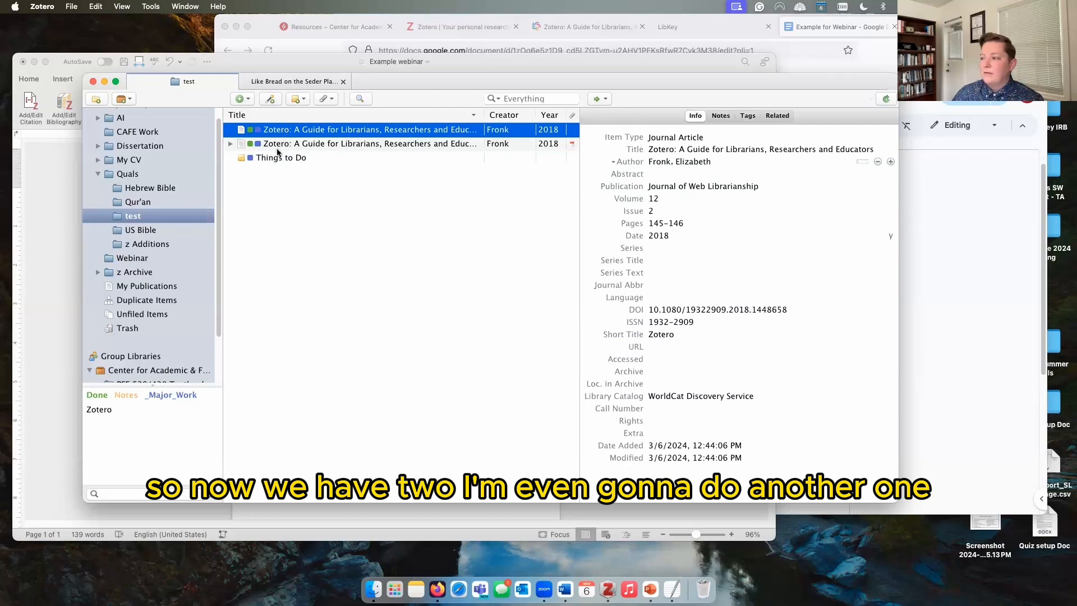
right_click(286, 144)
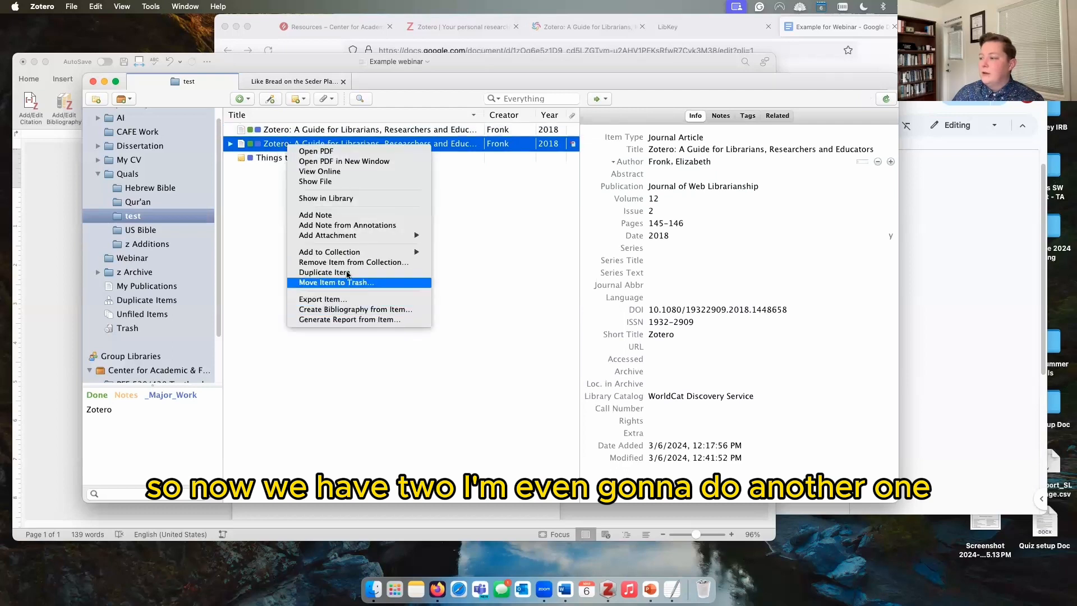
click(339, 272)
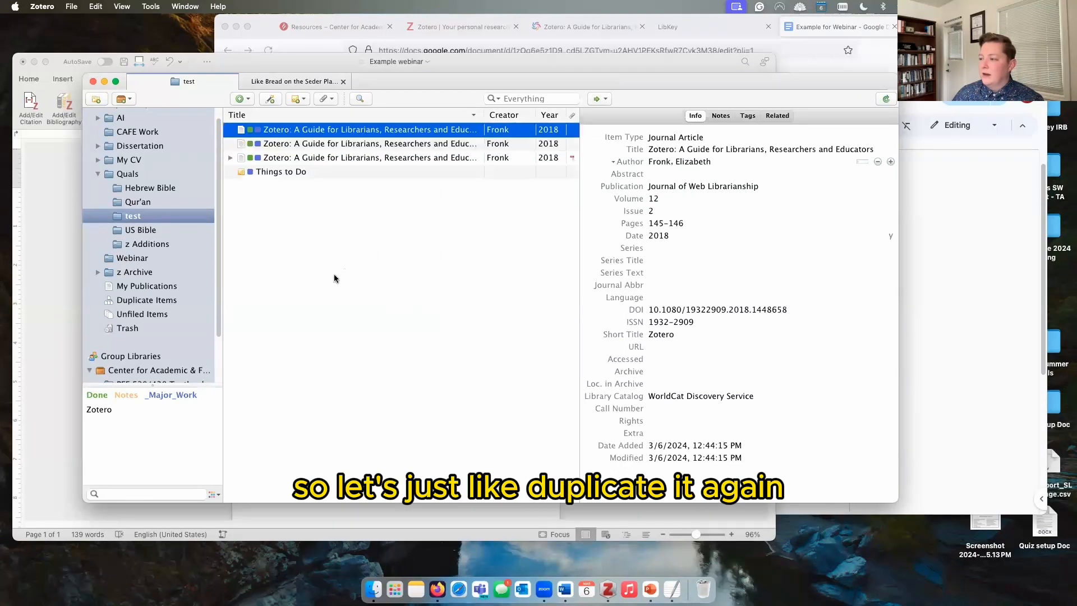
click(367, 145)
Step: Inspect the third copy's PDF and critiques note, then open Duplicate Items
click(231, 157)
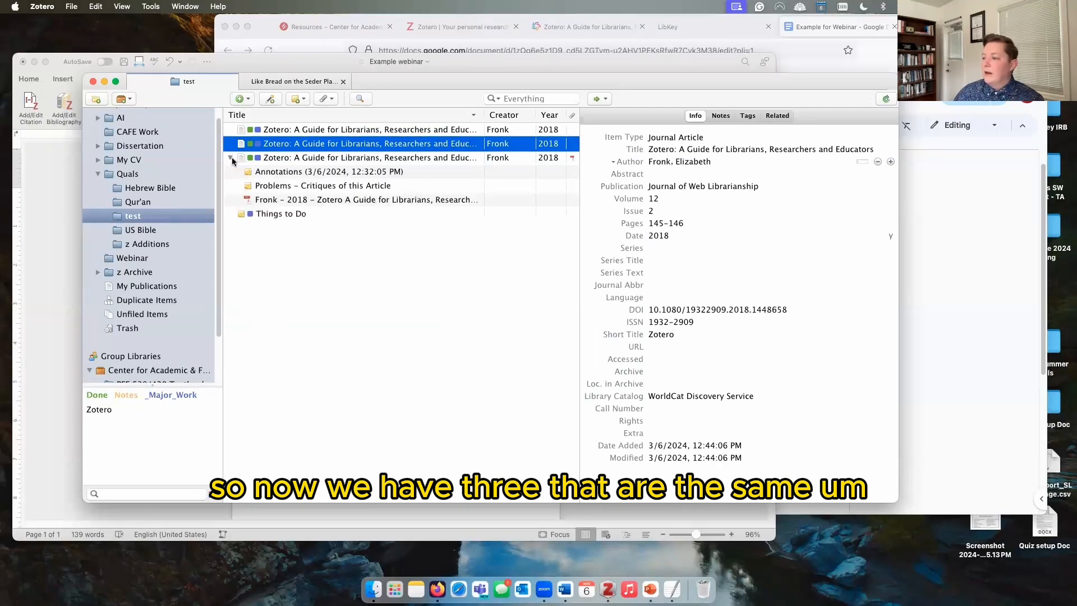
click(272, 201)
click(272, 181)
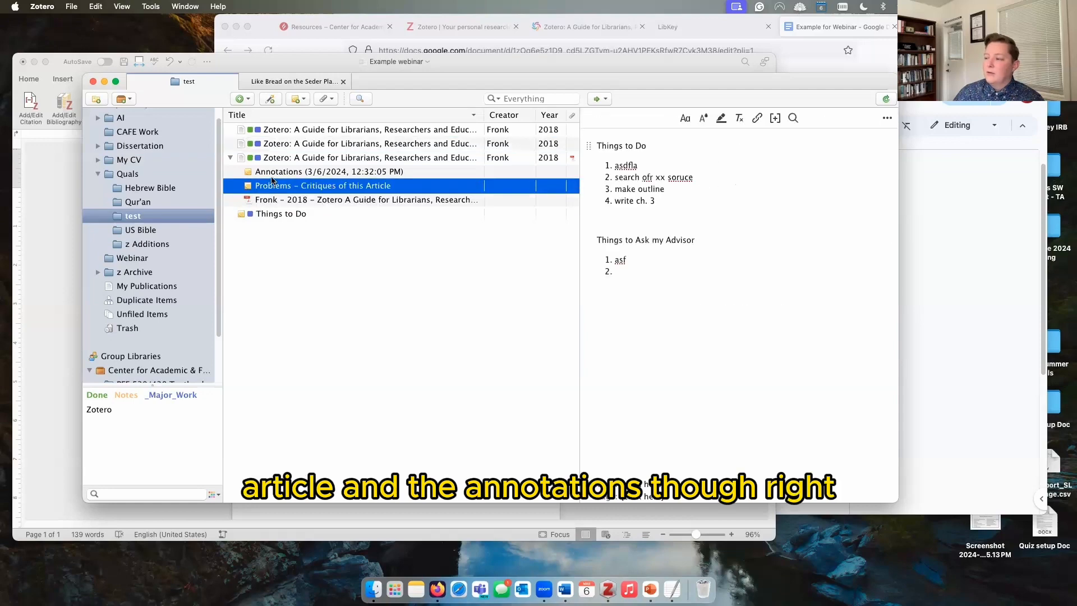
key(Up)
click(230, 158)
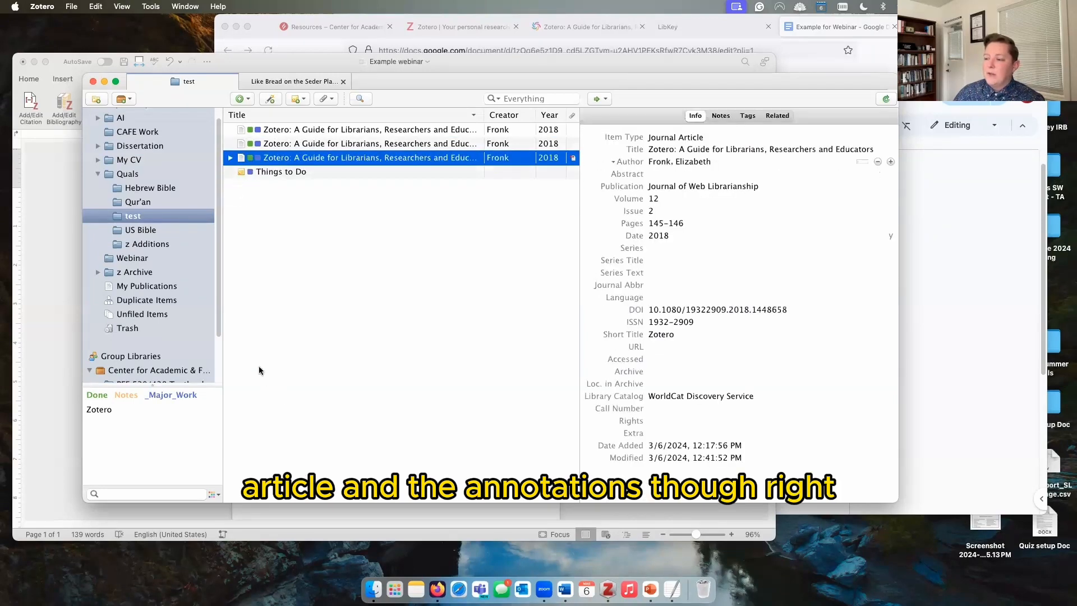
click(143, 303)
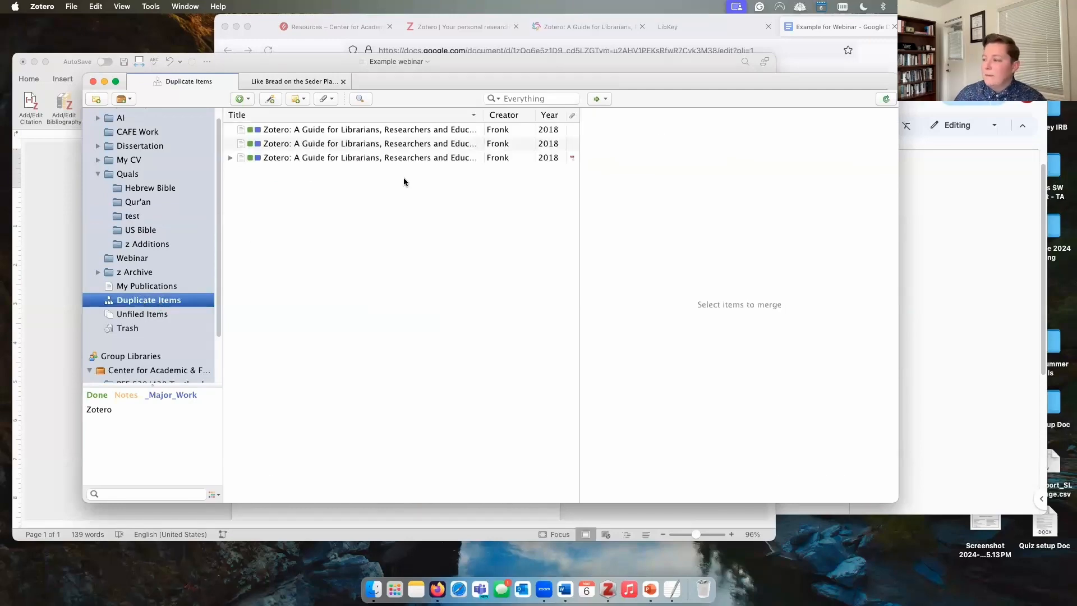
Step: Merge the three guide copies into one, verify it in test, and confirm no duplicates remain
click(324, 144)
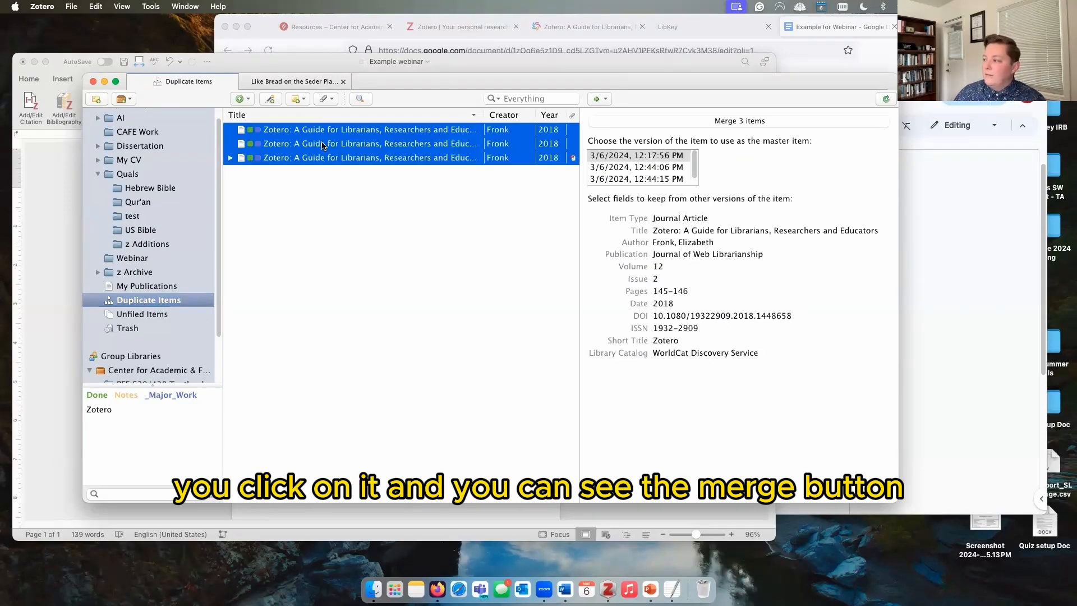
click(725, 122)
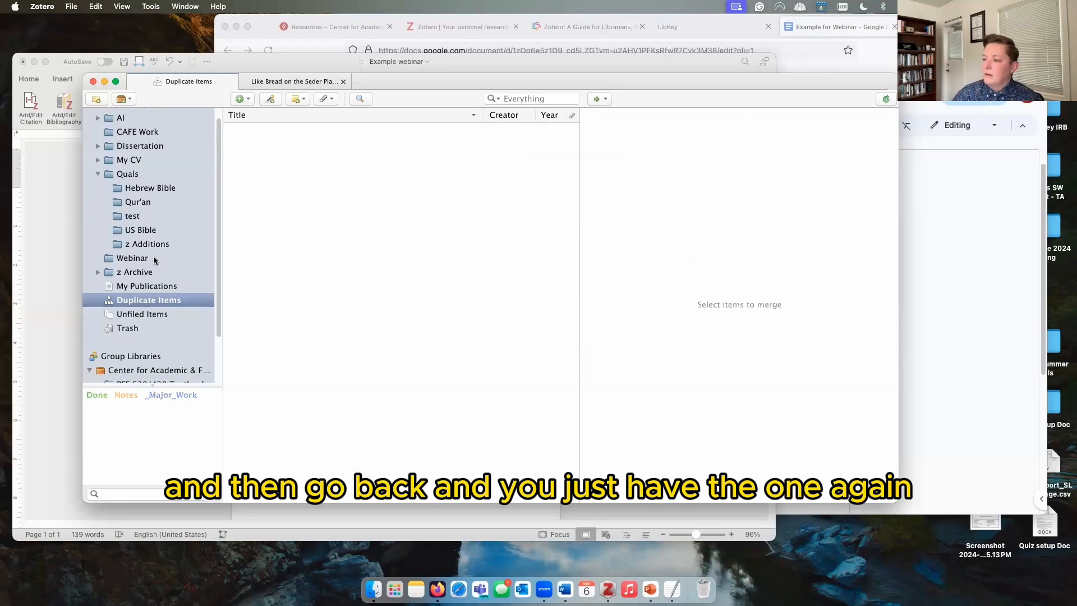
click(155, 216)
click(306, 132)
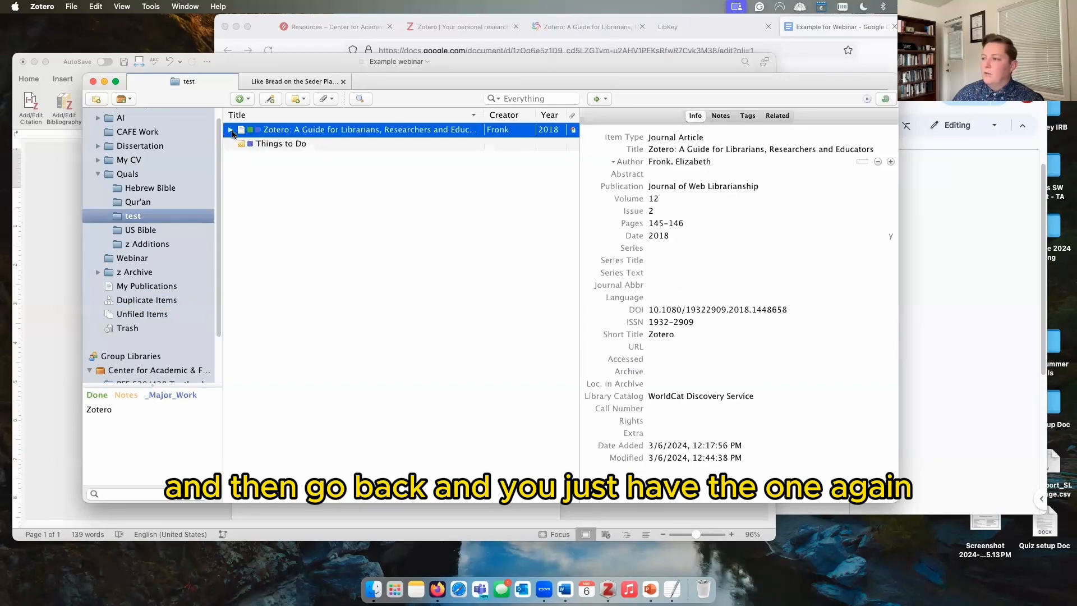
click(230, 129)
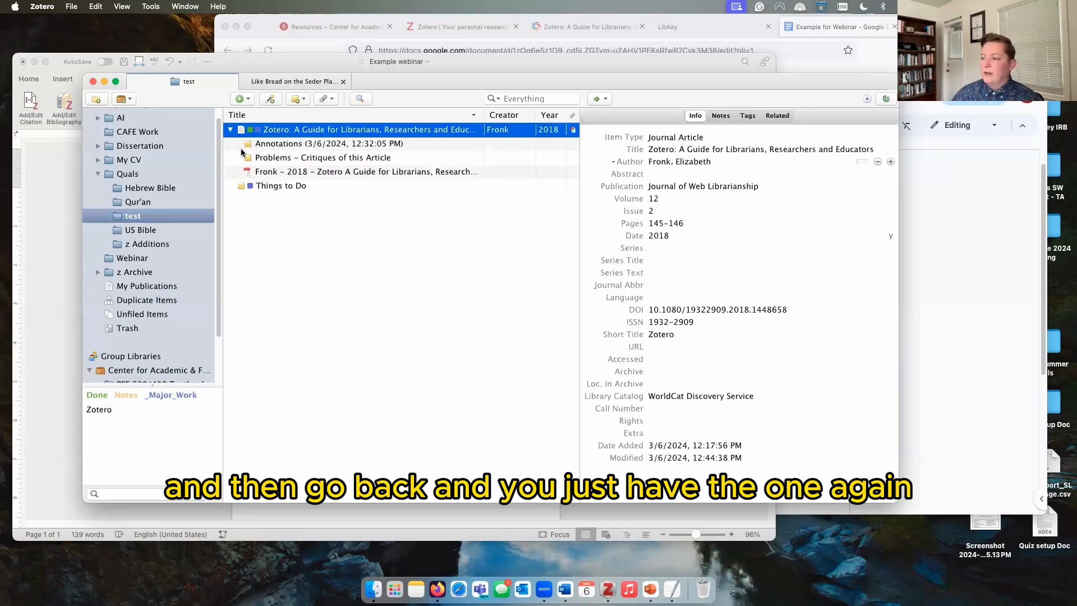
click(142, 301)
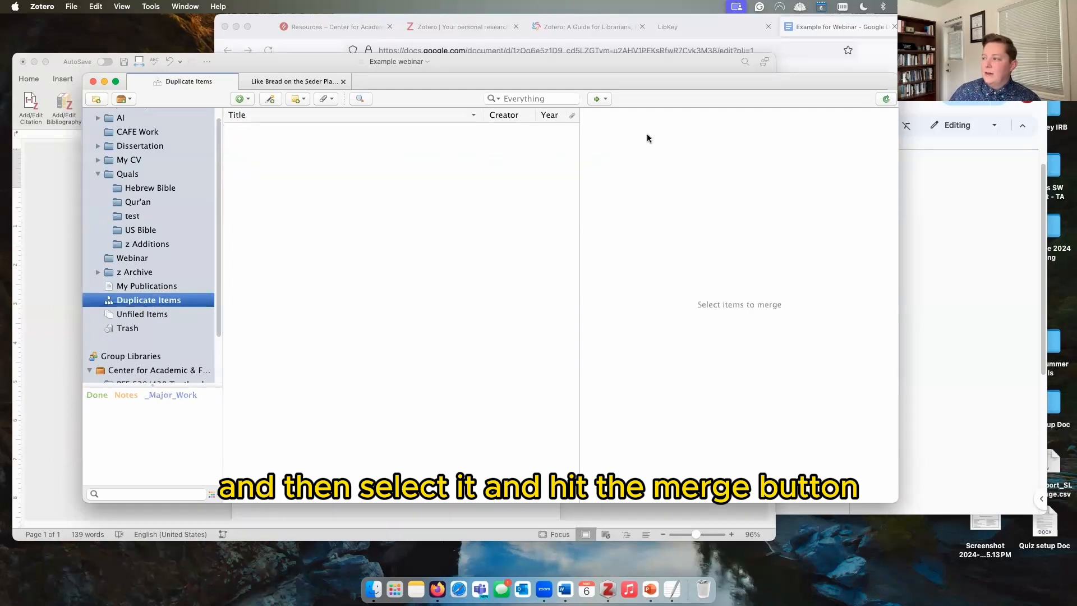
click(141, 219)
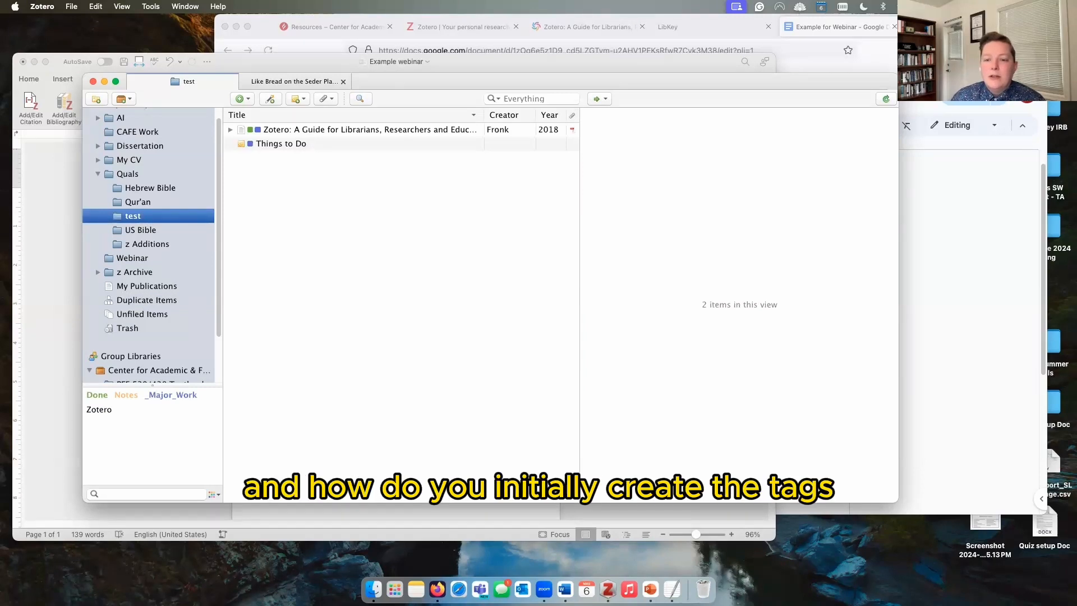
Step: Glance at the Things to Do note, then start a blank fourth tag on the guide article
click(315, 343)
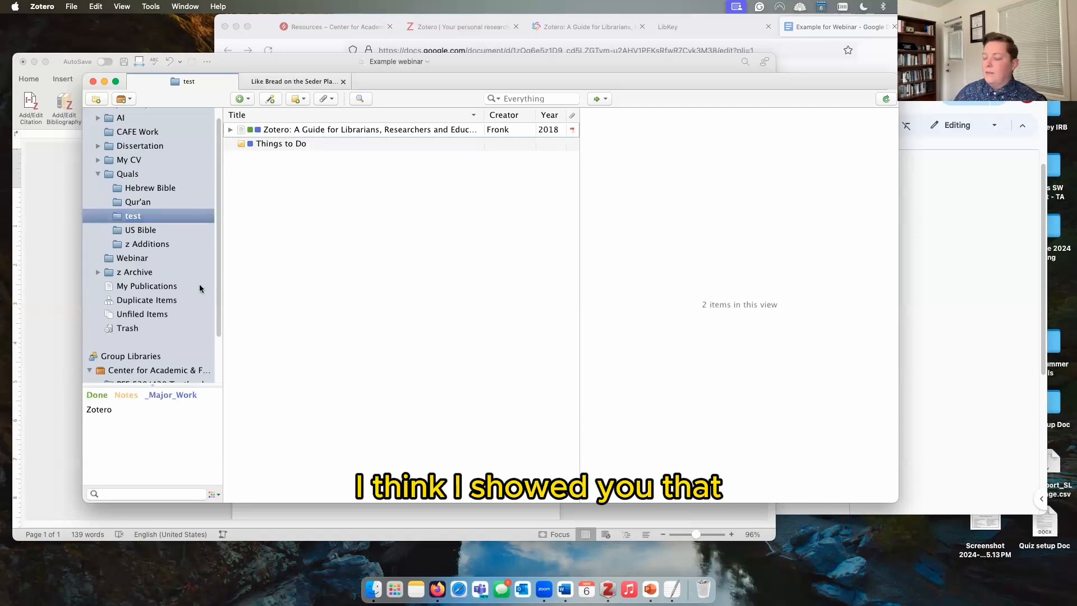
click(309, 144)
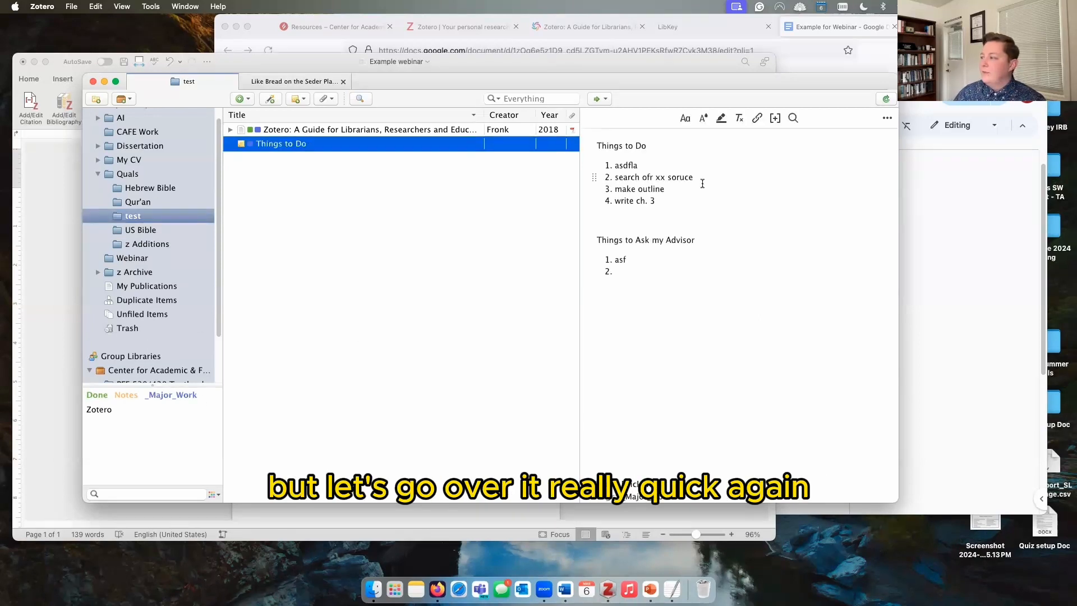
click(450, 131)
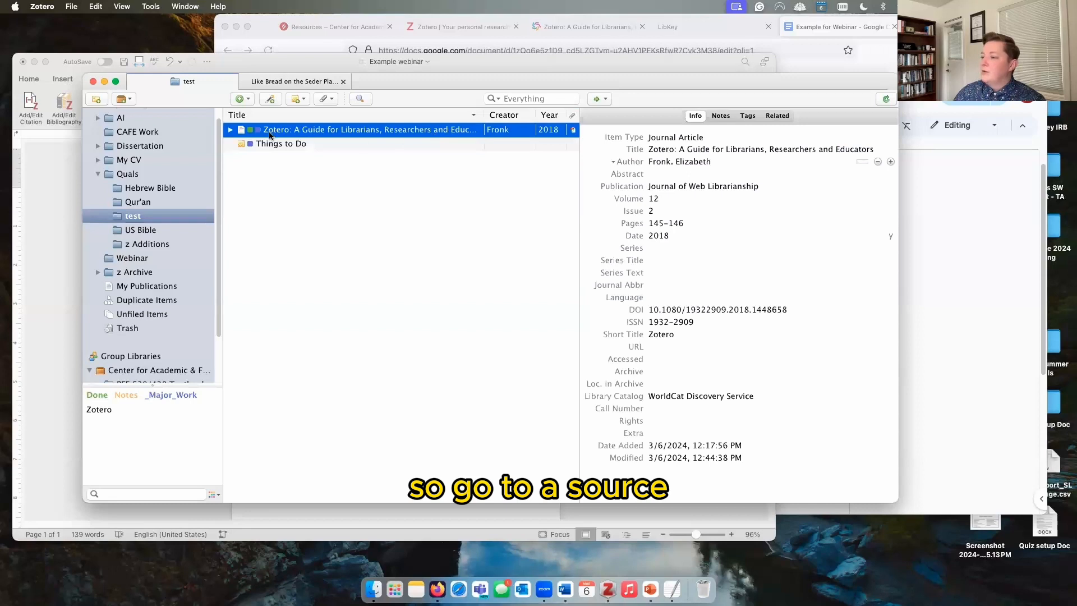
click(747, 116)
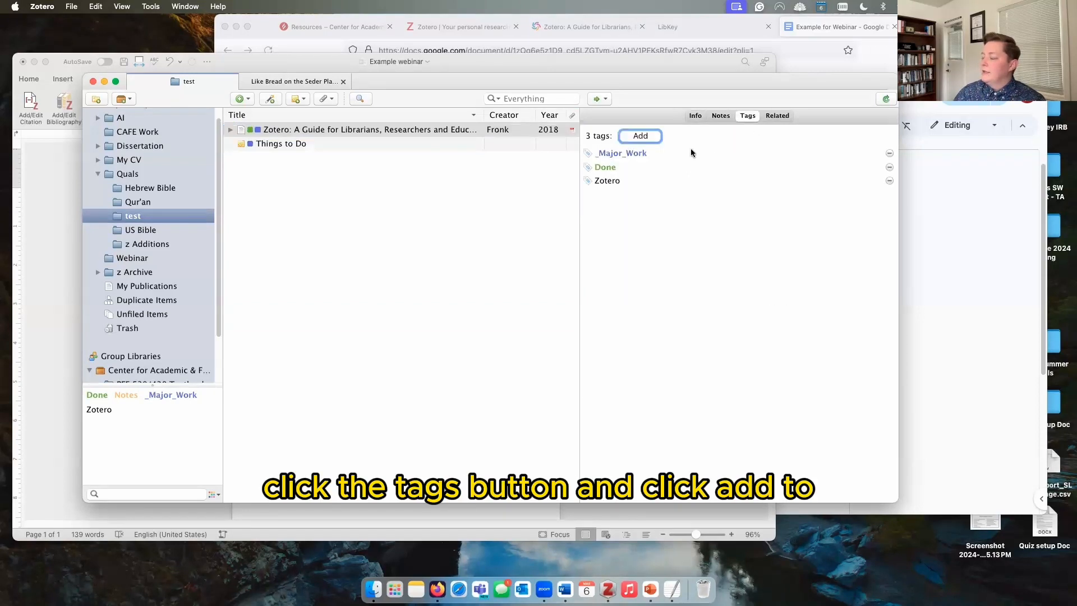
click(642, 137)
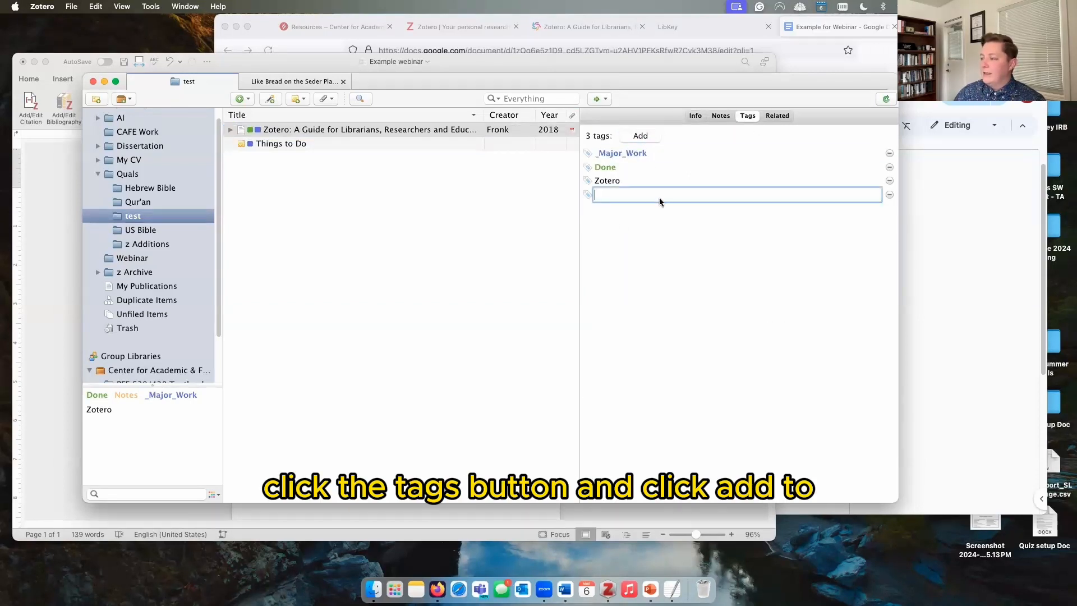
Step: Return to the article's Info, then show the full New Item type list including Newspaper Article
click(696, 116)
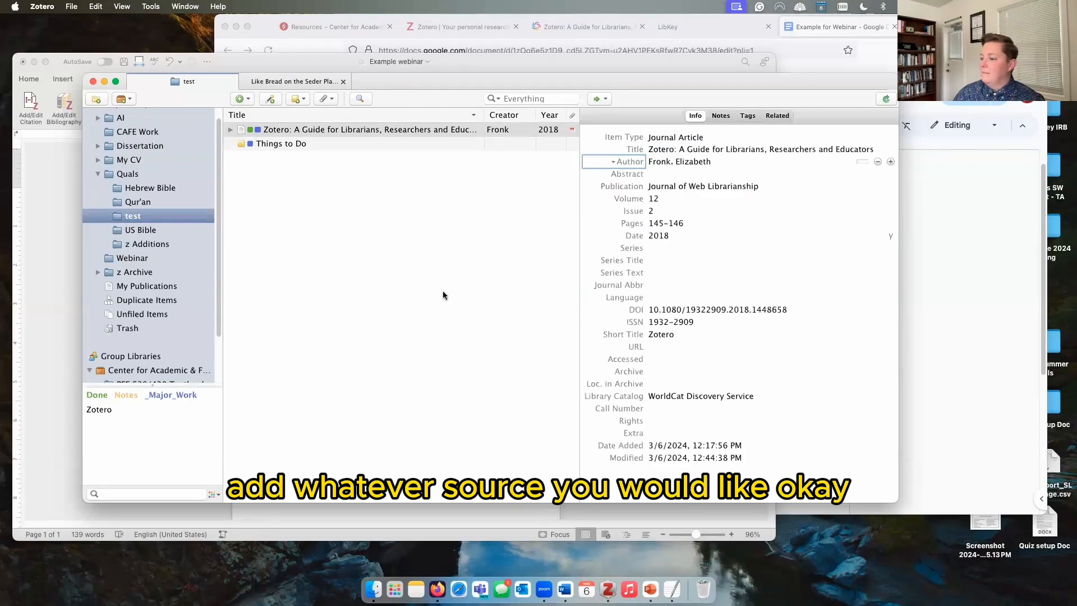
click(443, 291)
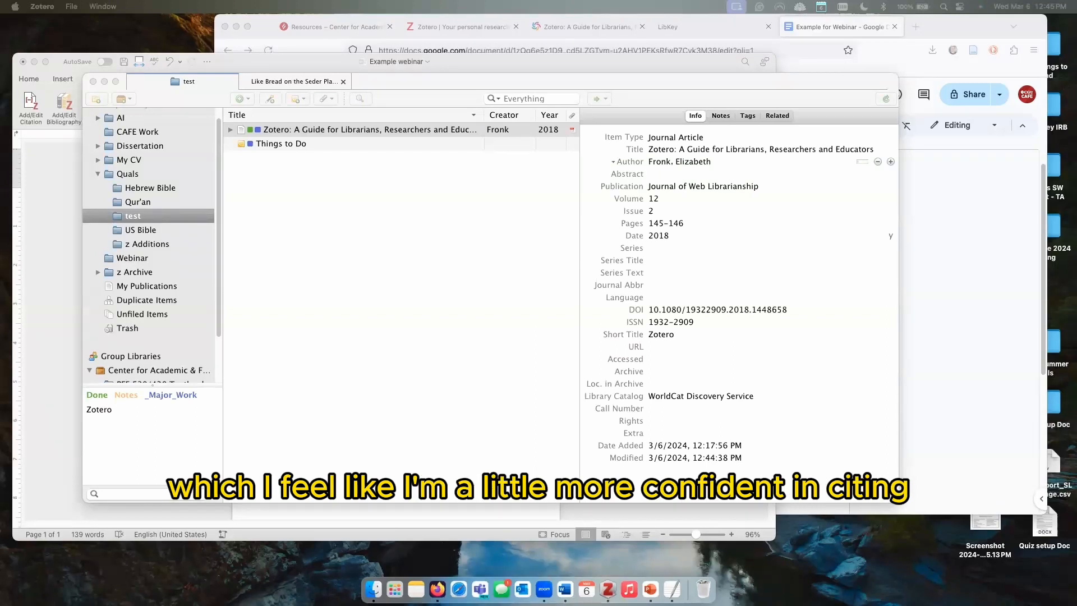
click(274, 231)
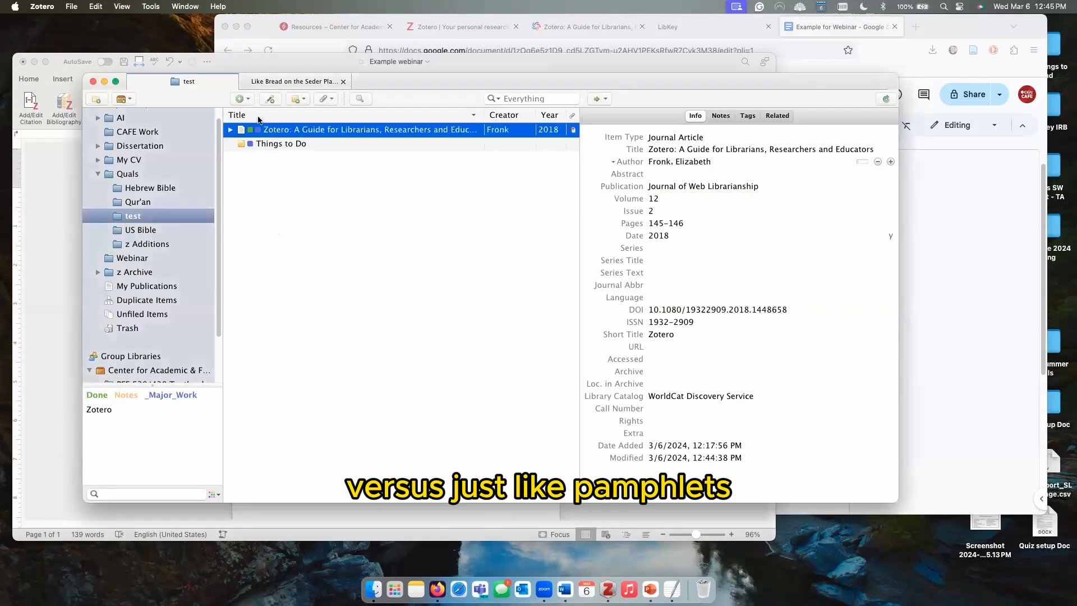
click(242, 99)
mouse_move(291, 197)
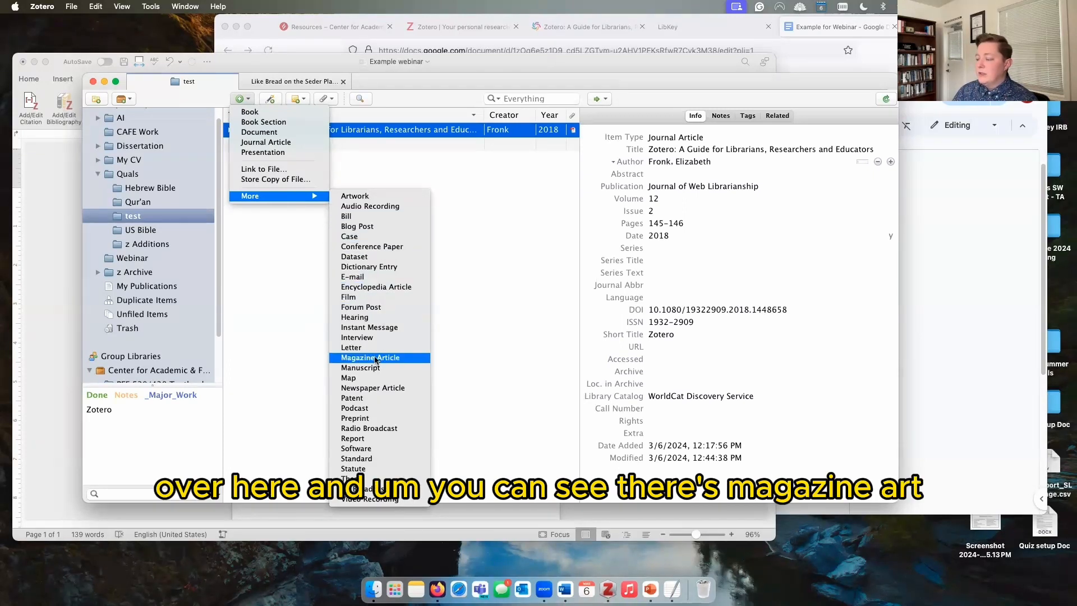
Step: Add a Newspaper Article item titled 'sdfjhaslkdjhgf' to the test collection
click(365, 389)
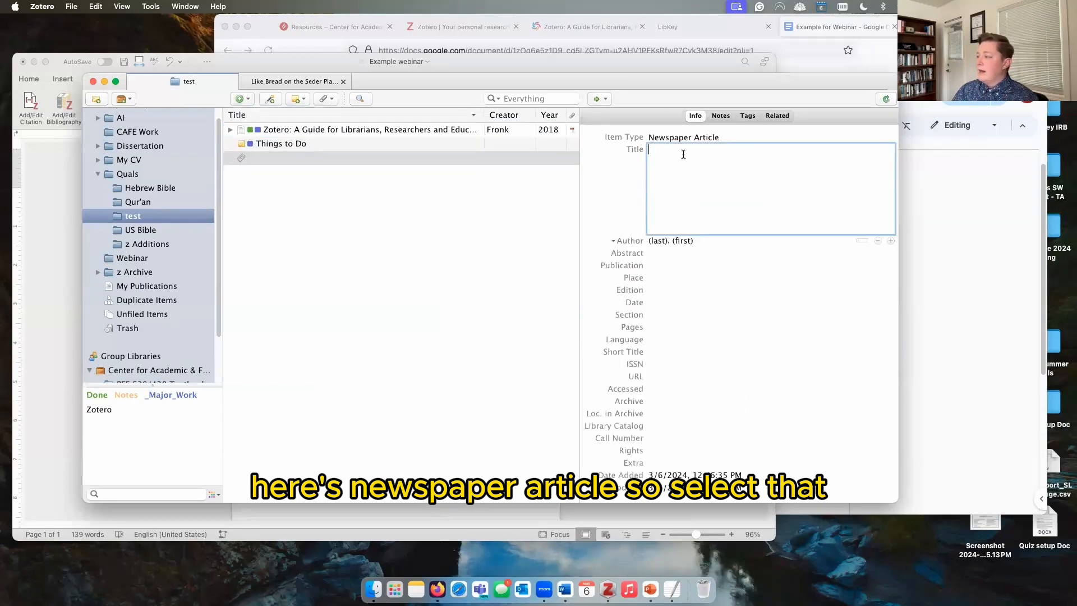
text(sdfjhaslkdjhgf)
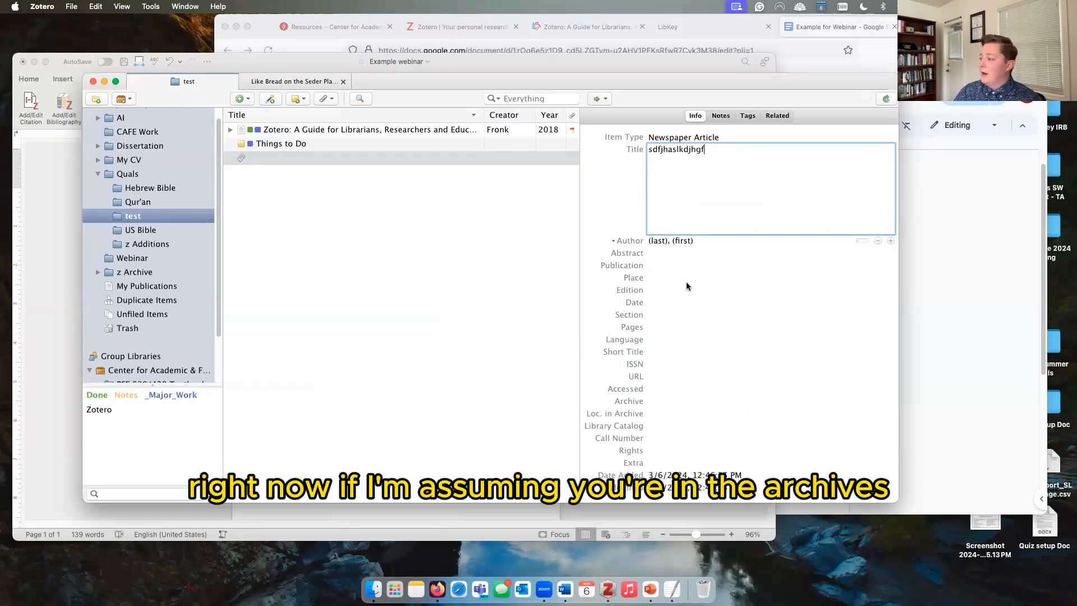
key(Return)
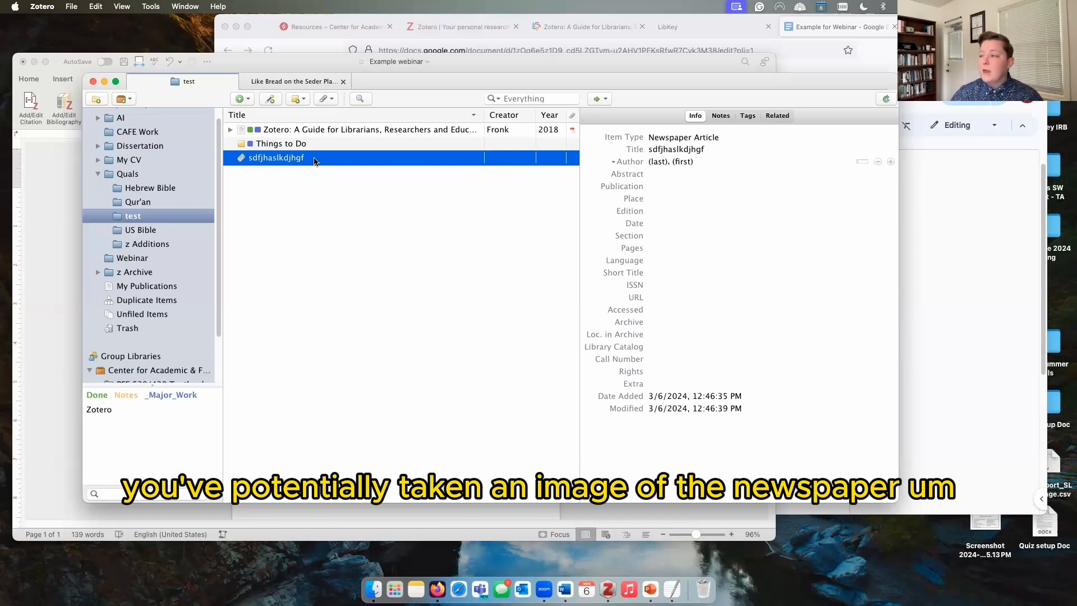
Step: Attach a stored copy of 'Screenshot 2024-02-26 at 4.25.13 PM' to the newspaper item
click(325, 99)
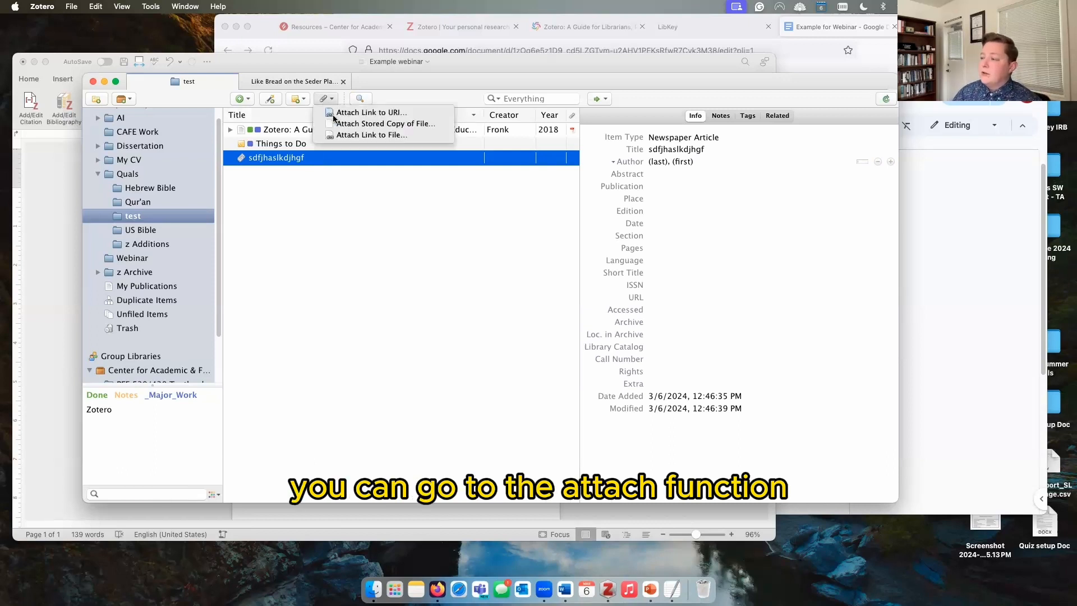
click(349, 124)
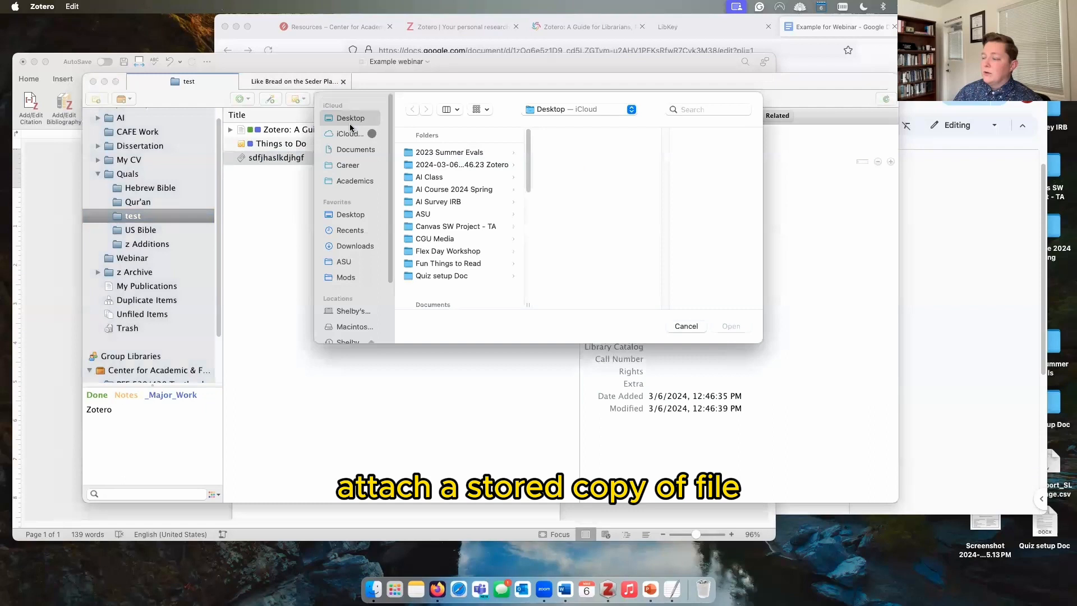
drag(527, 163, 528, 224)
click(479, 181)
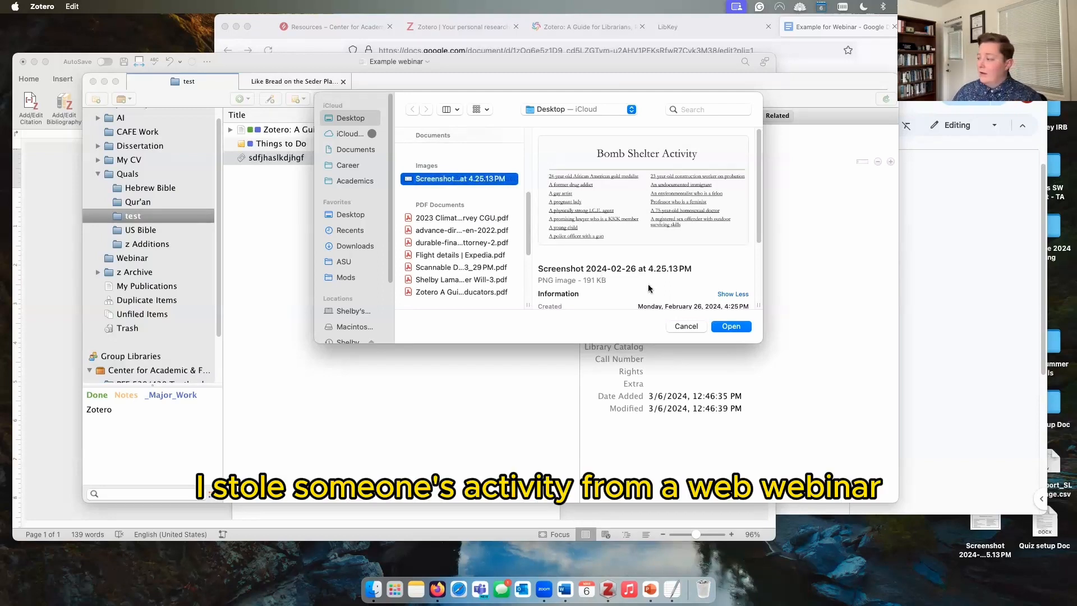
click(727, 328)
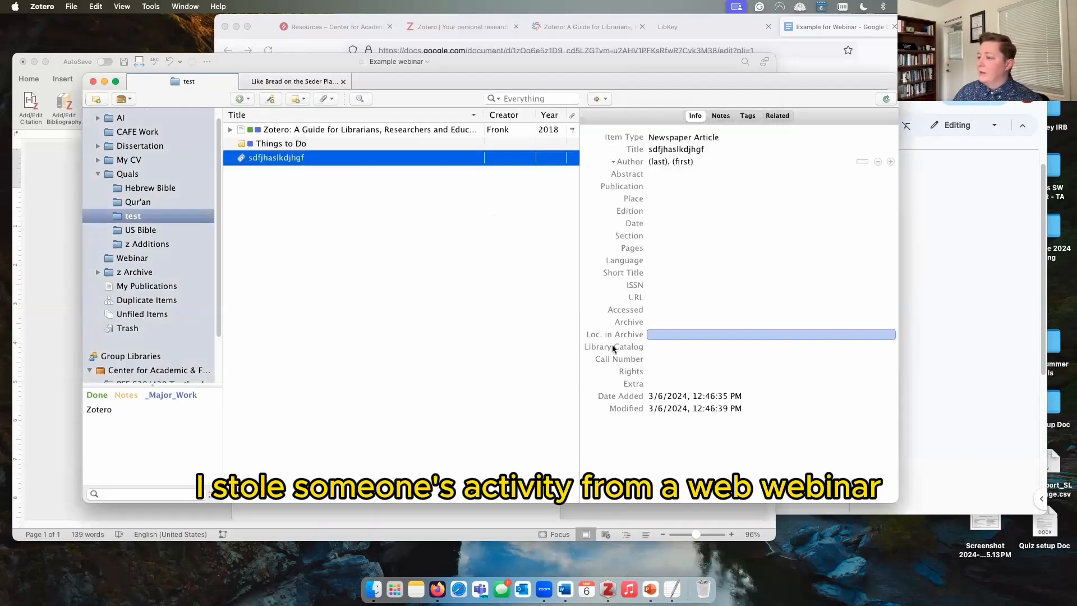
Step: Preview the attached screenshot, then view the newspaper item's details
click(230, 160)
double_click(276, 172)
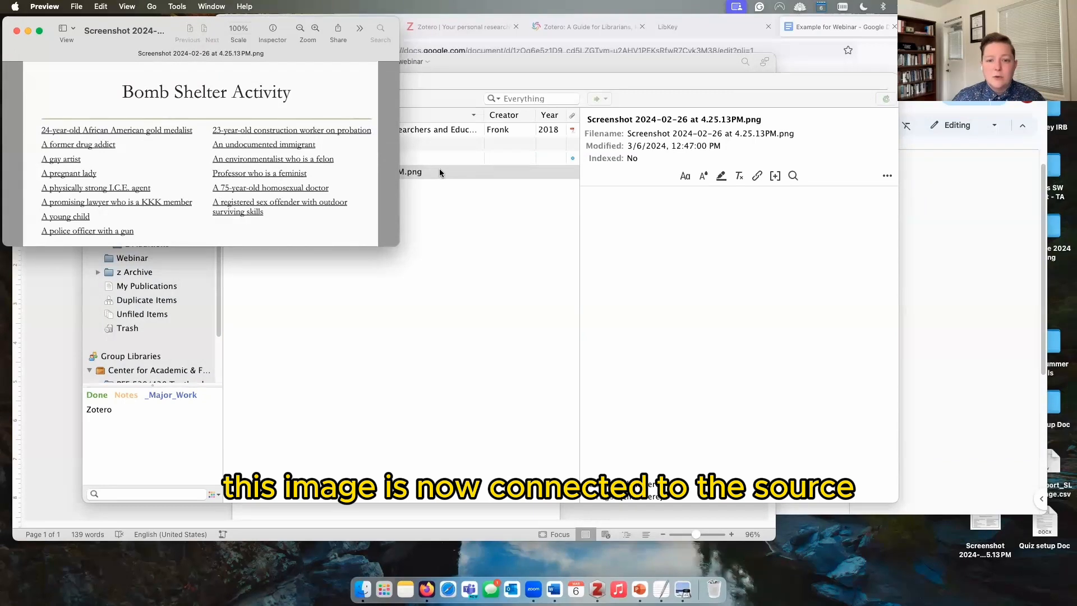
click(19, 31)
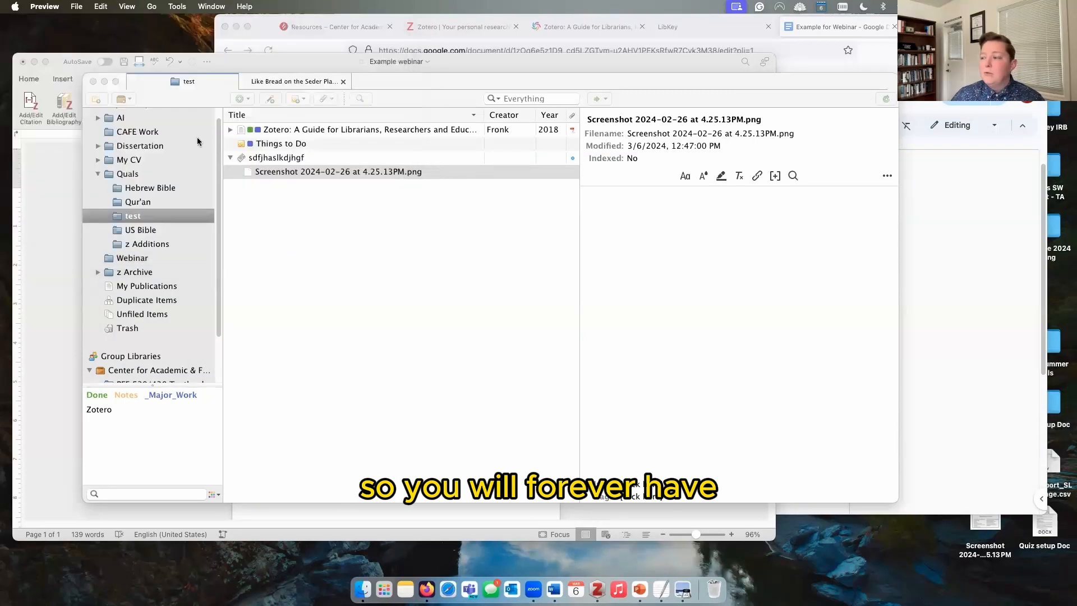
click(307, 159)
click(306, 159)
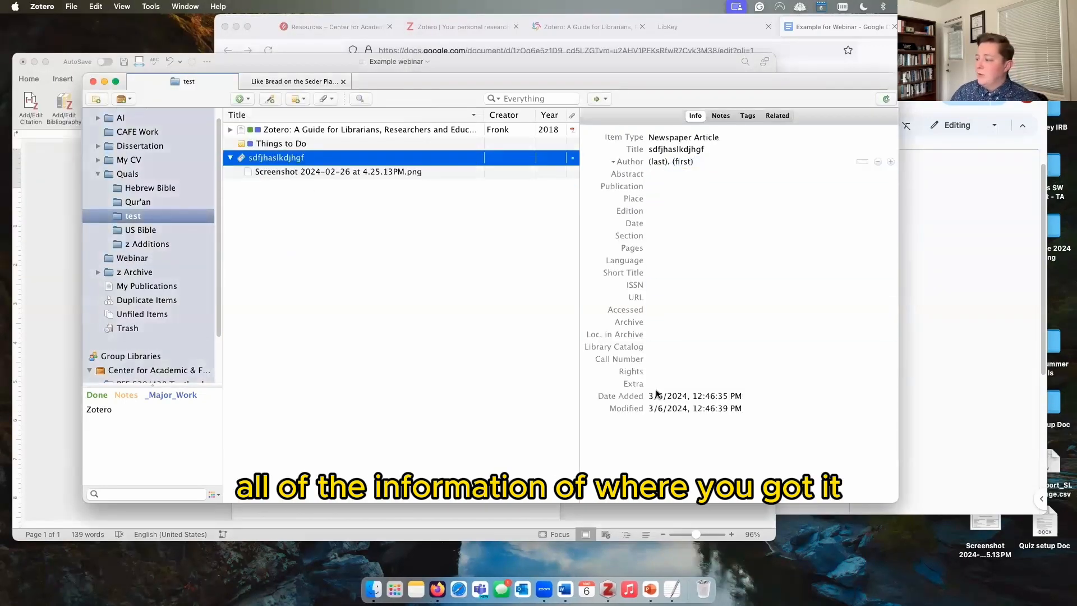
click(655, 335)
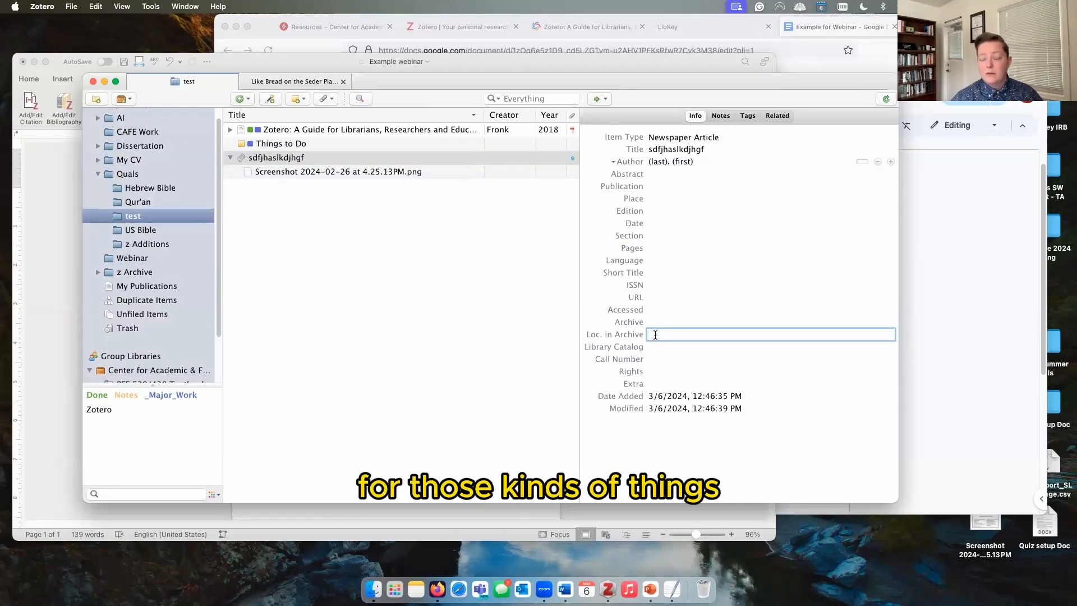
Step: Rename the screenshot attachment to sdfjhaslkdjhgf.png from its parent item's metadata
click(372, 173)
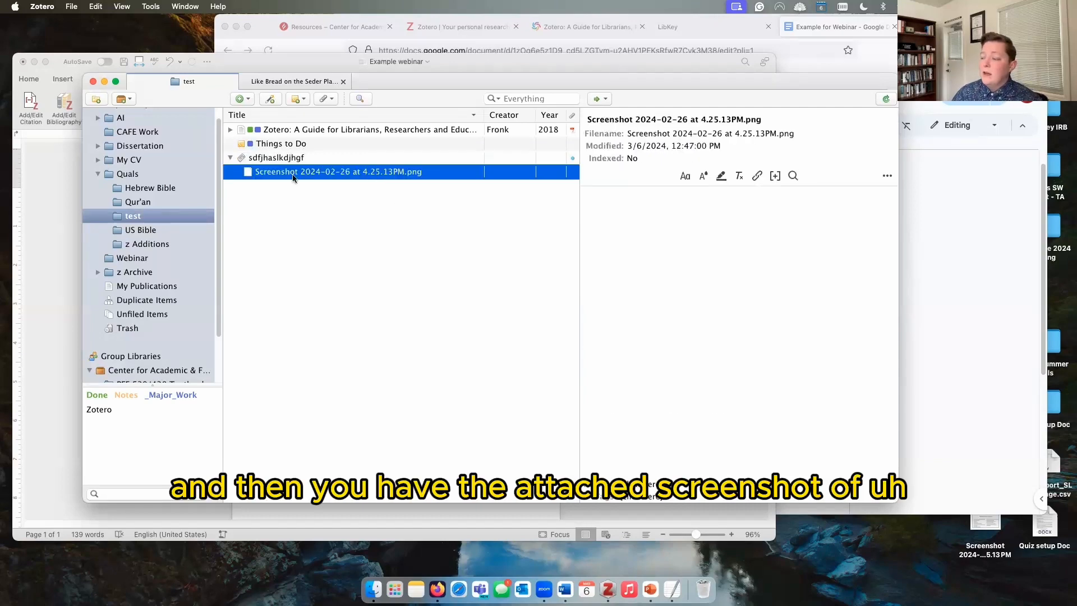
double_click(303, 173)
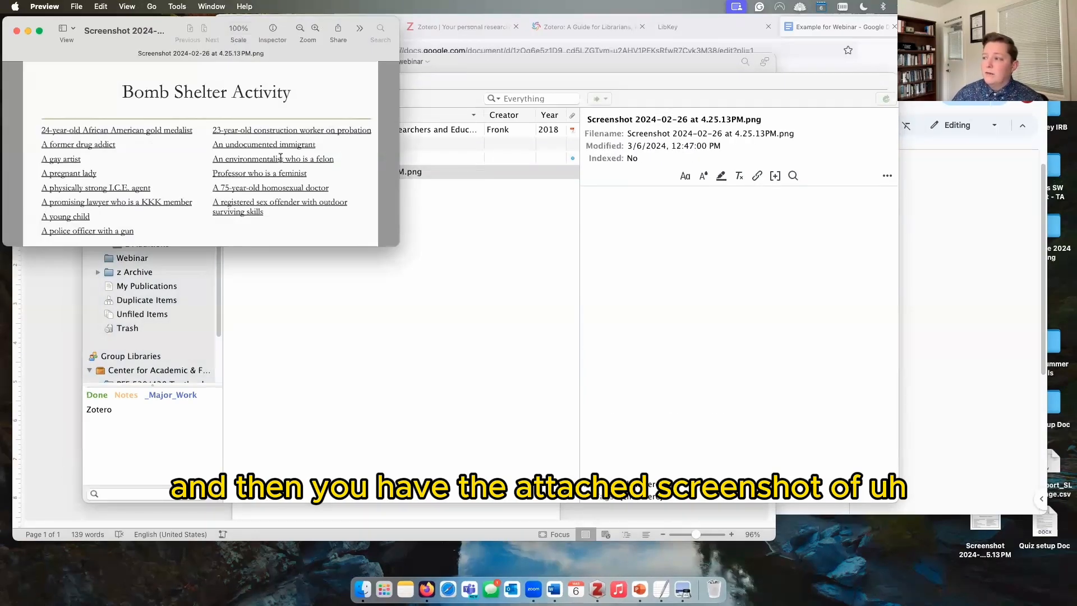
click(17, 31)
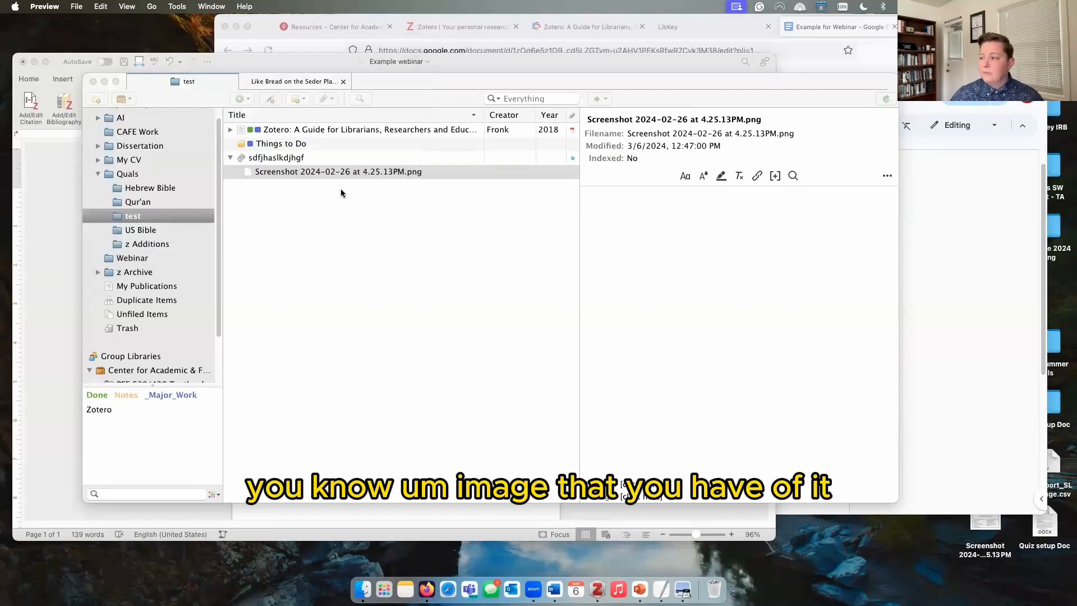
right_click(329, 173)
click(379, 259)
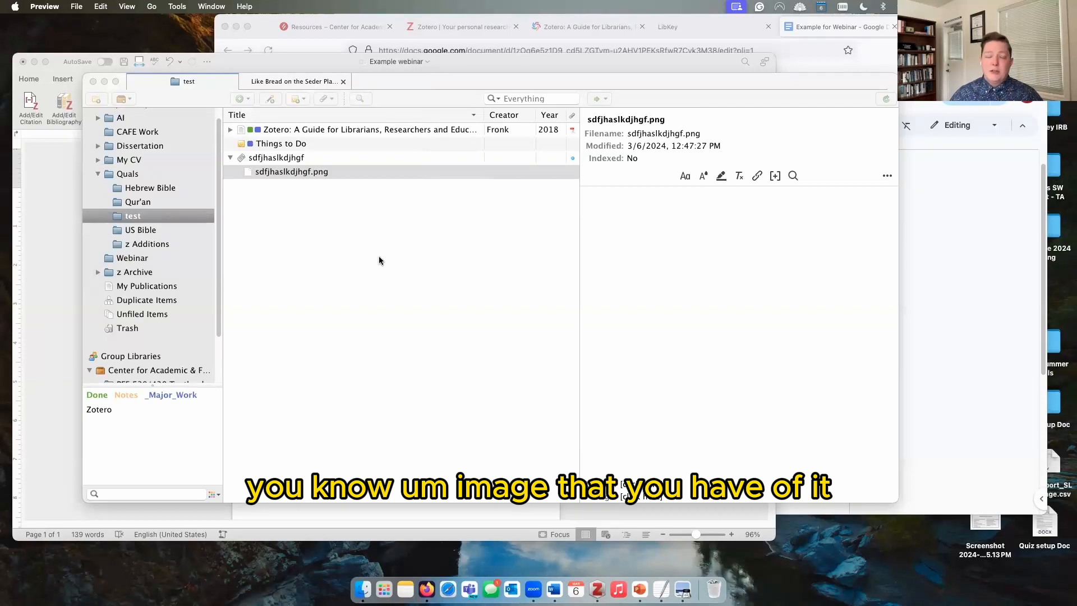
Step: Dismiss the attachment menu and bring the 'Example for Webinar' document forward in Firefox
click(324, 99)
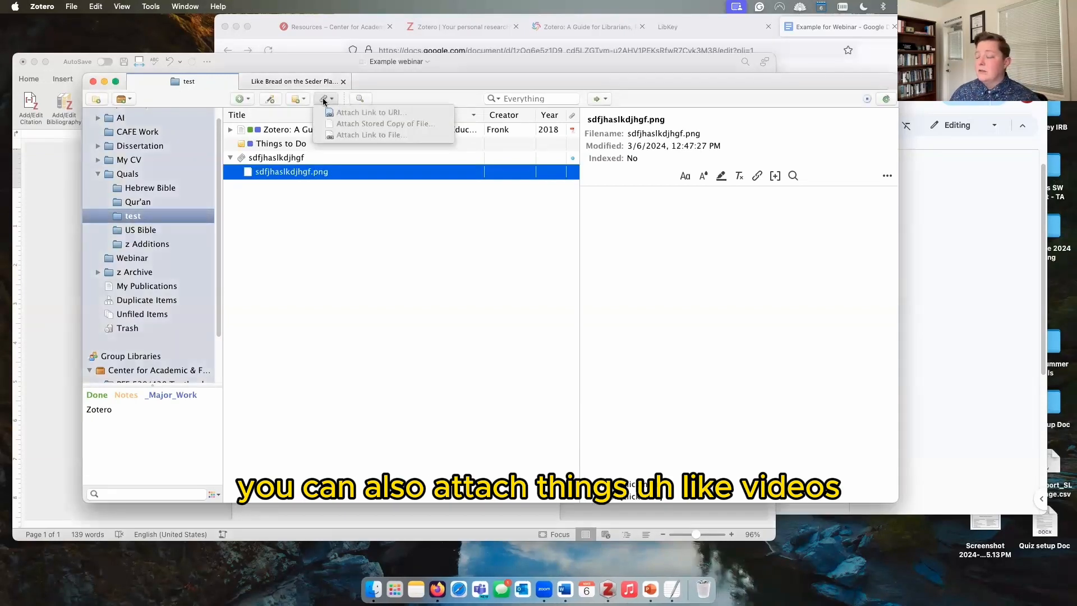
drag(392, 97, 392, 99)
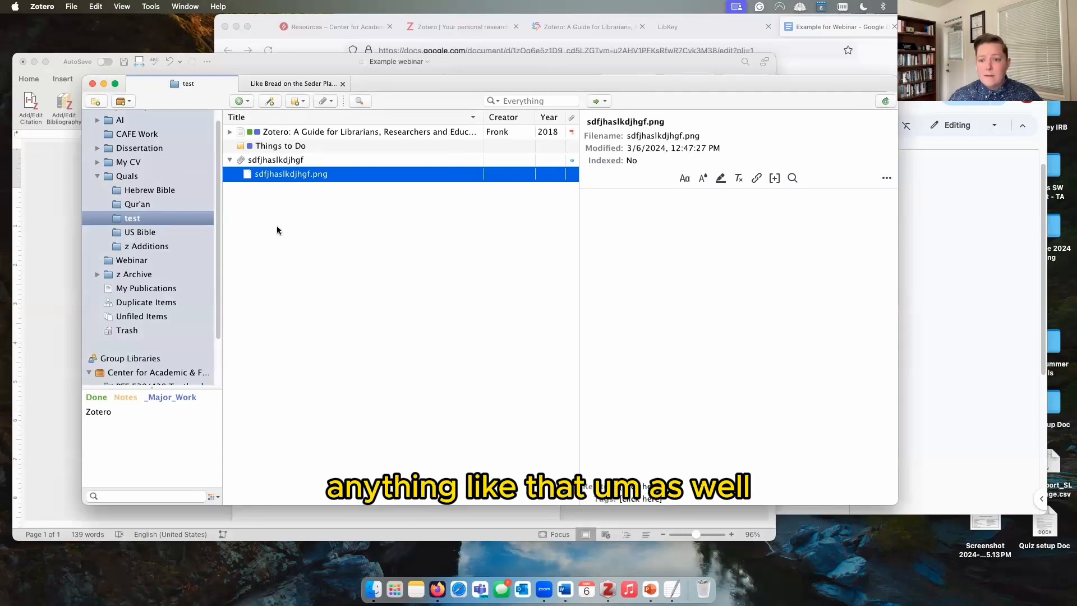
click(944, 232)
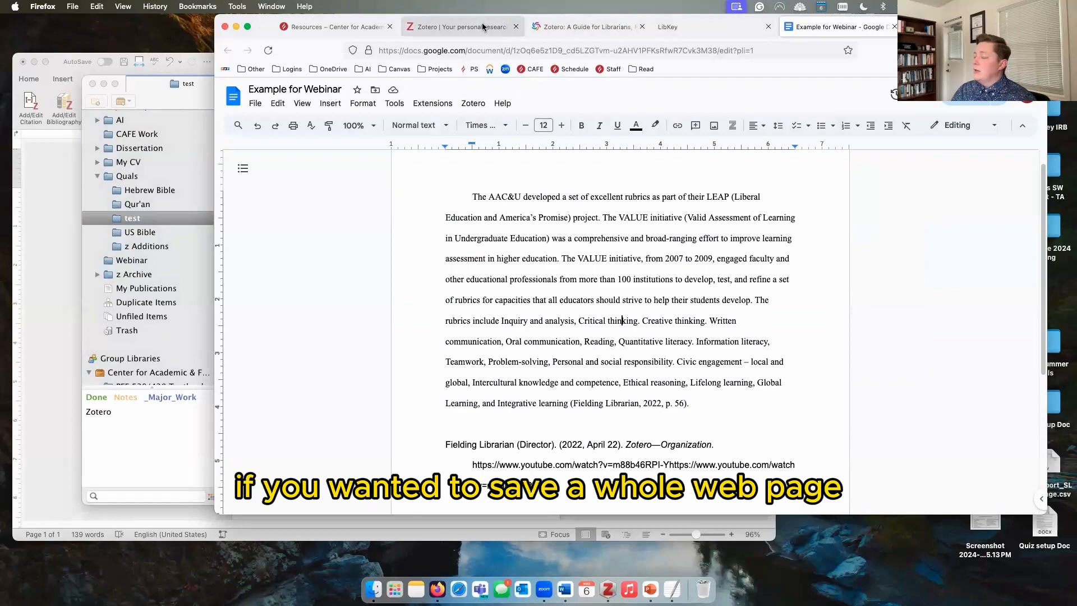
Step: Save the CGU Resources page into Zotero's test collection with the Zotero Connector
click(355, 27)
scroll(573, 330, up, 10)
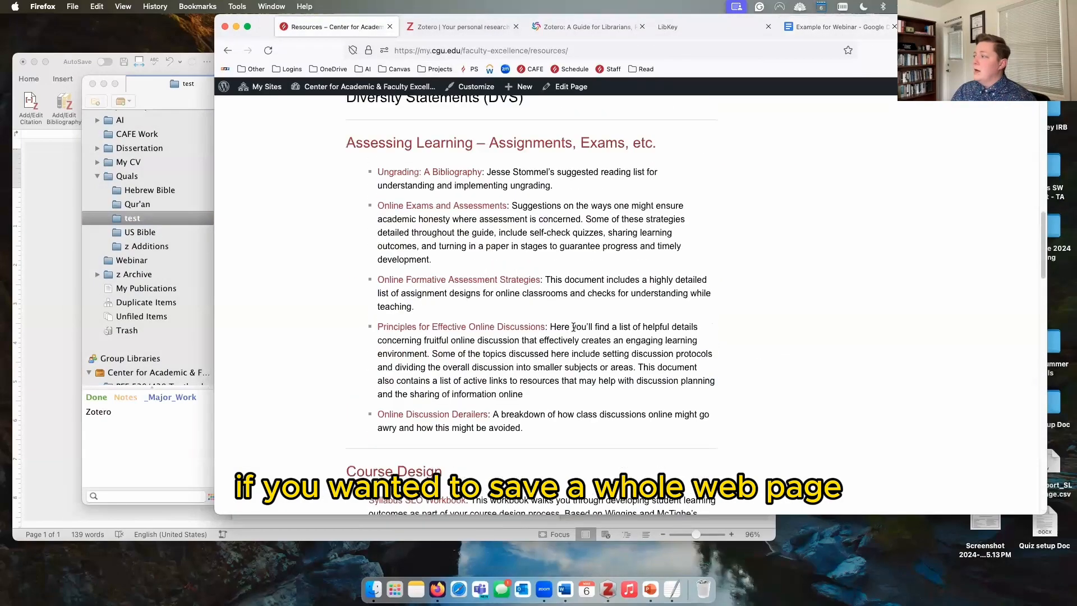
scroll(573, 331, up, 3)
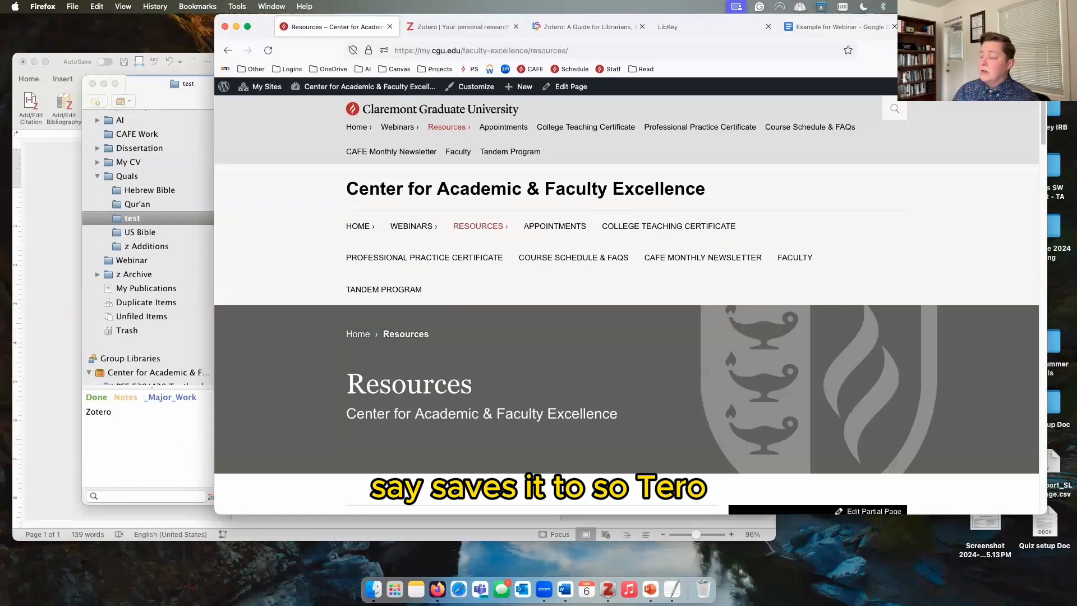
click(976, 50)
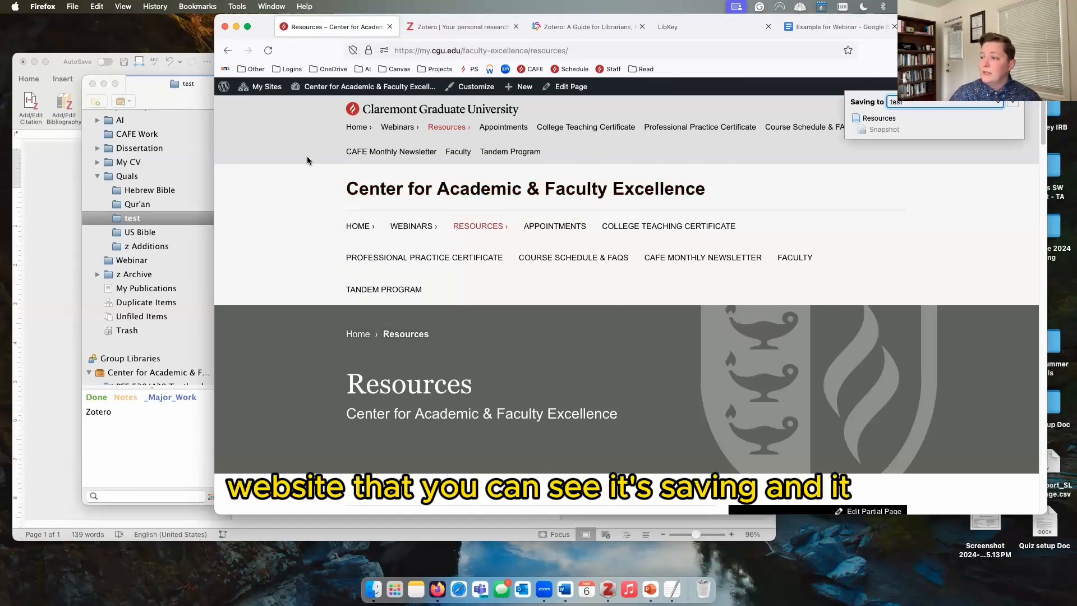
click(185, 106)
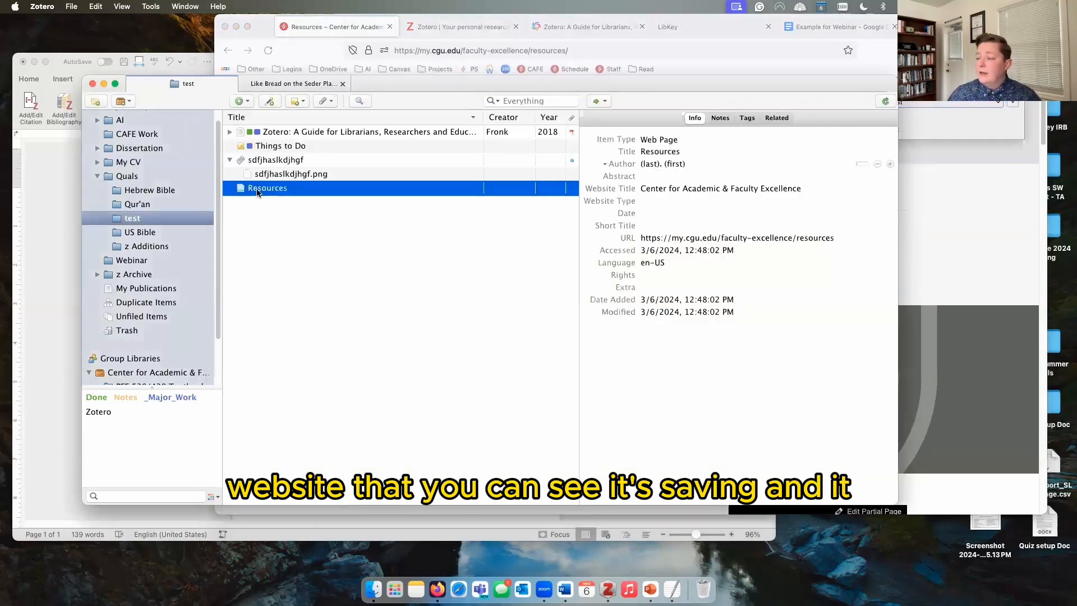
Step: Expand the Resources item and open its Snapshot attachment
click(667, 140)
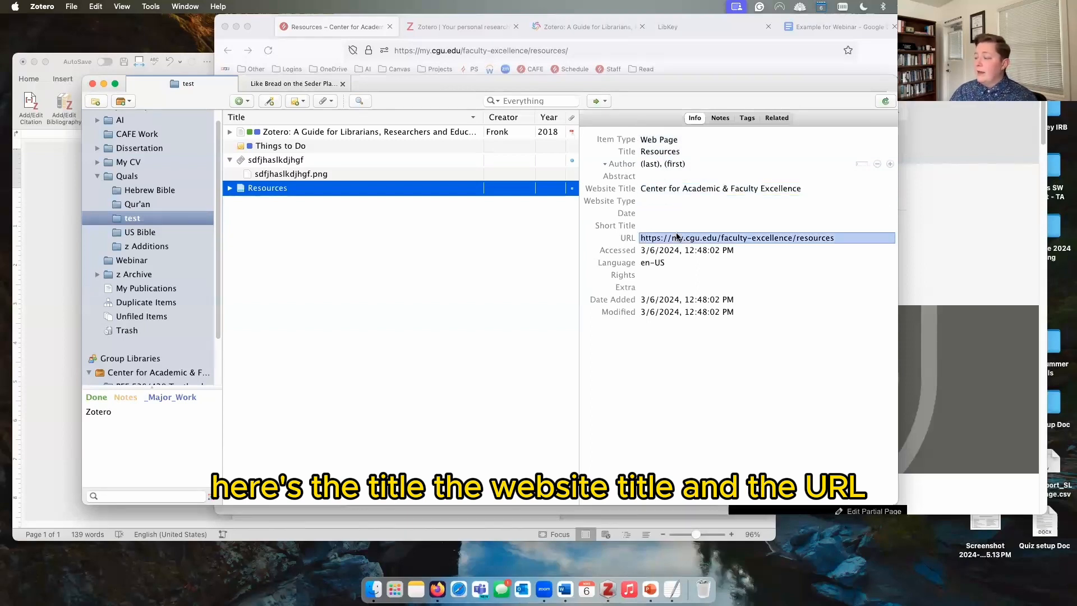
click(229, 188)
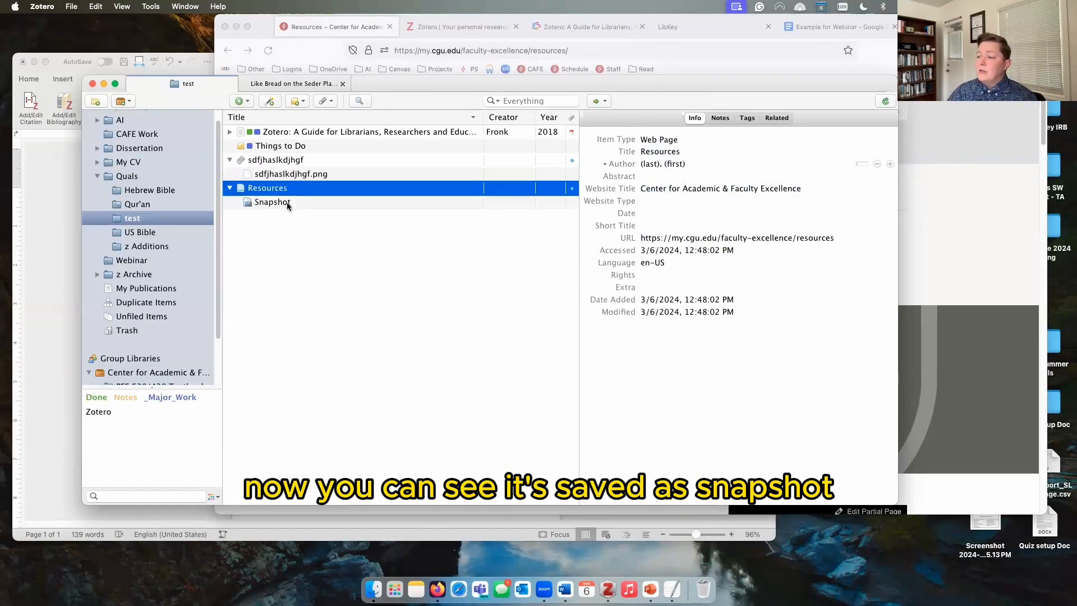
click(287, 203)
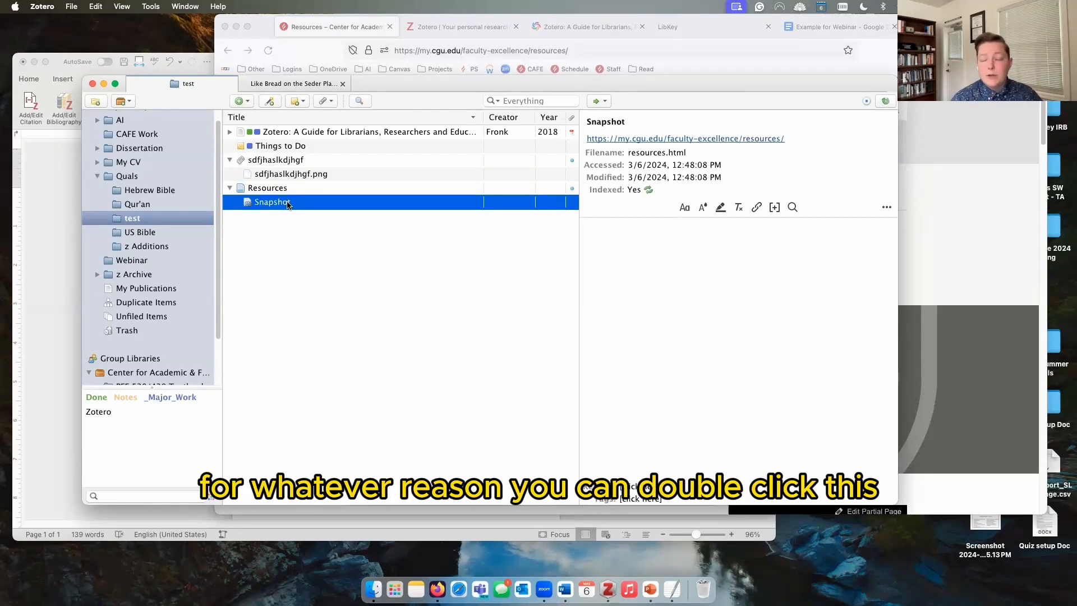
double_click(287, 203)
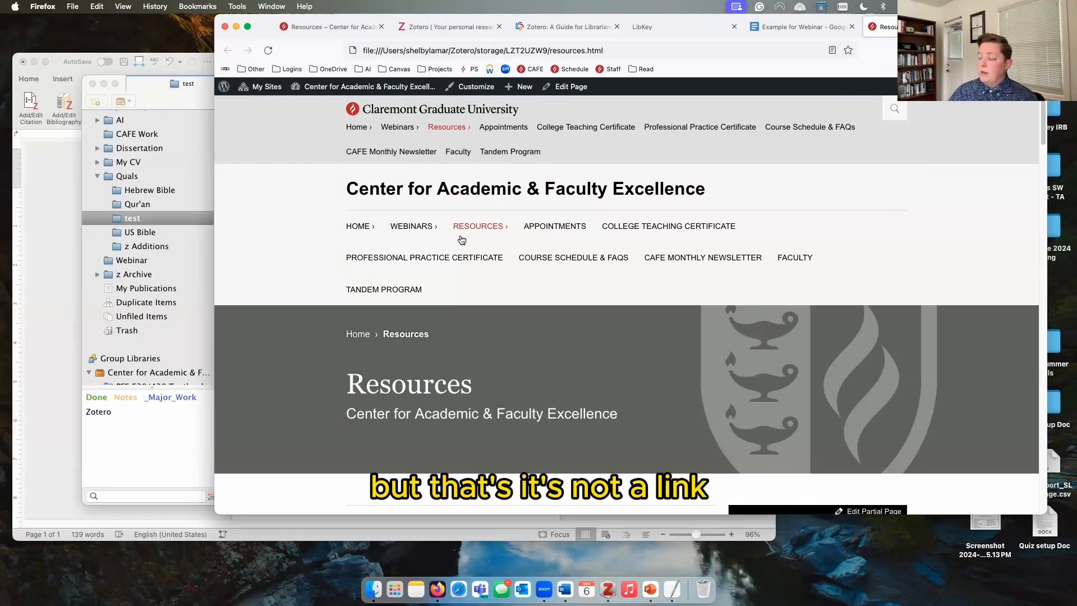
click(187, 427)
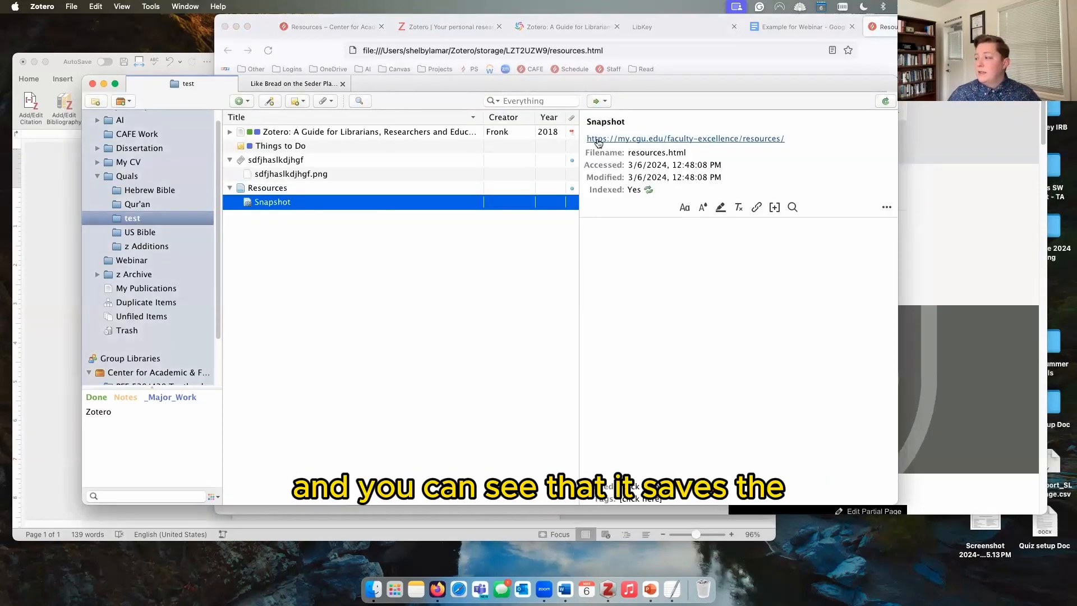
Step: Open the snapshot's original URL, then follow the Course Schedule & FAQs link in the local copy
click(751, 138)
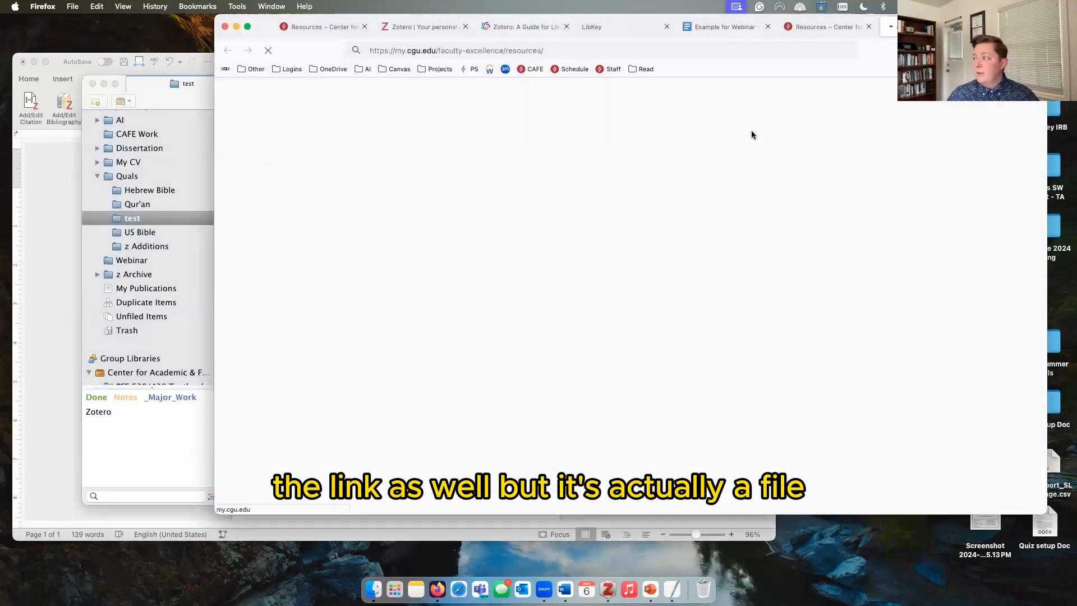
click(173, 426)
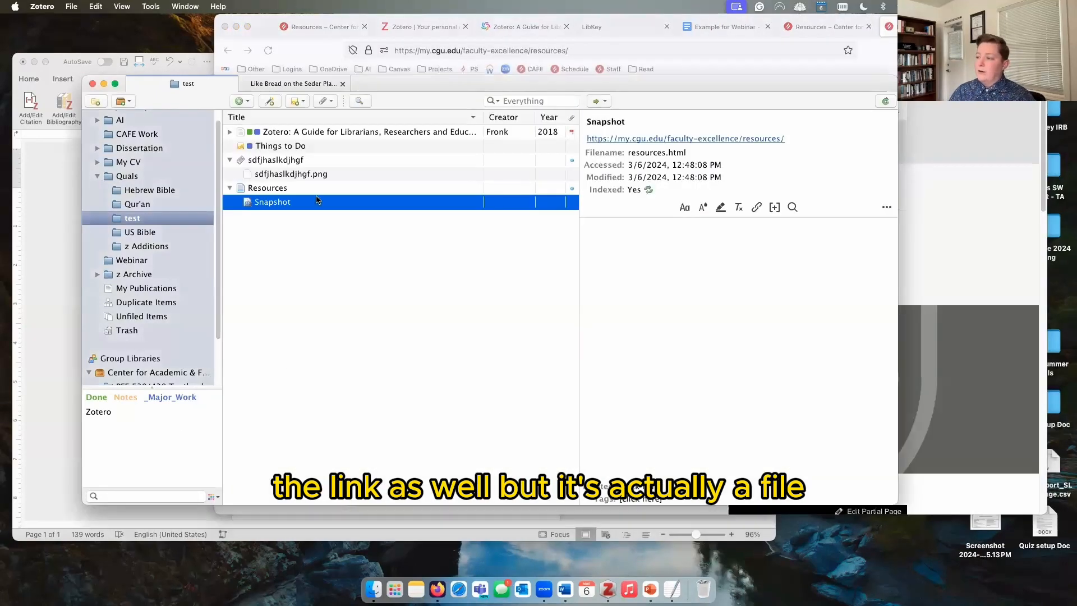
click(932, 162)
click(837, 31)
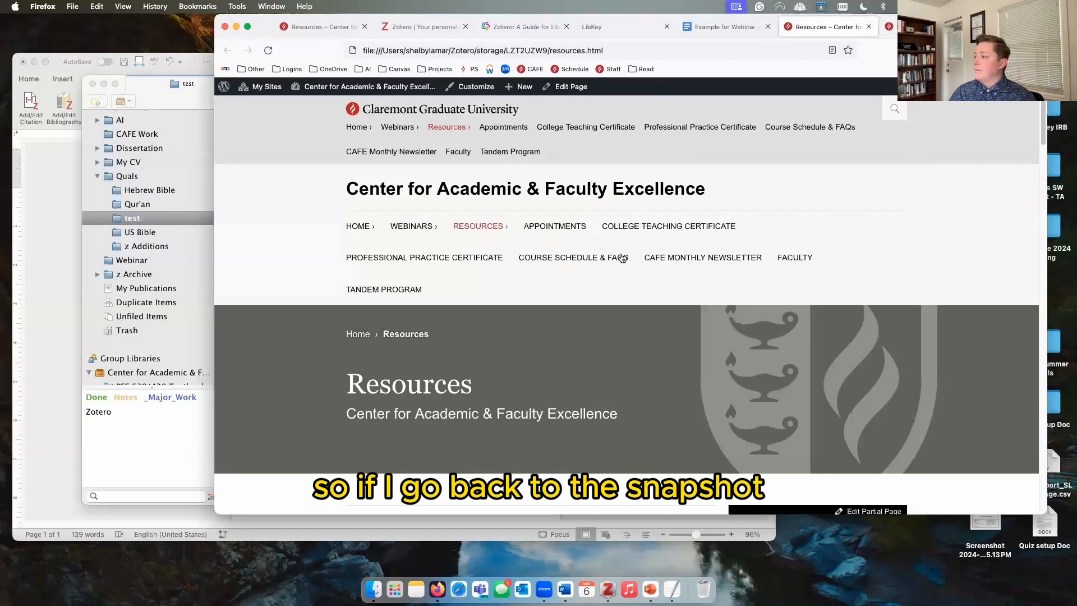
click(590, 263)
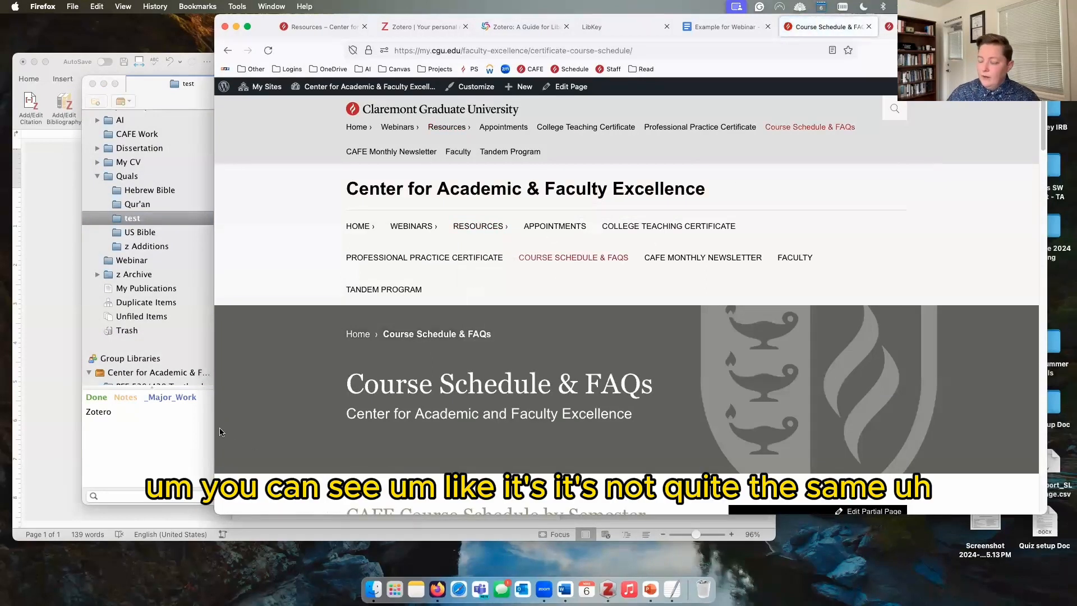
click(181, 418)
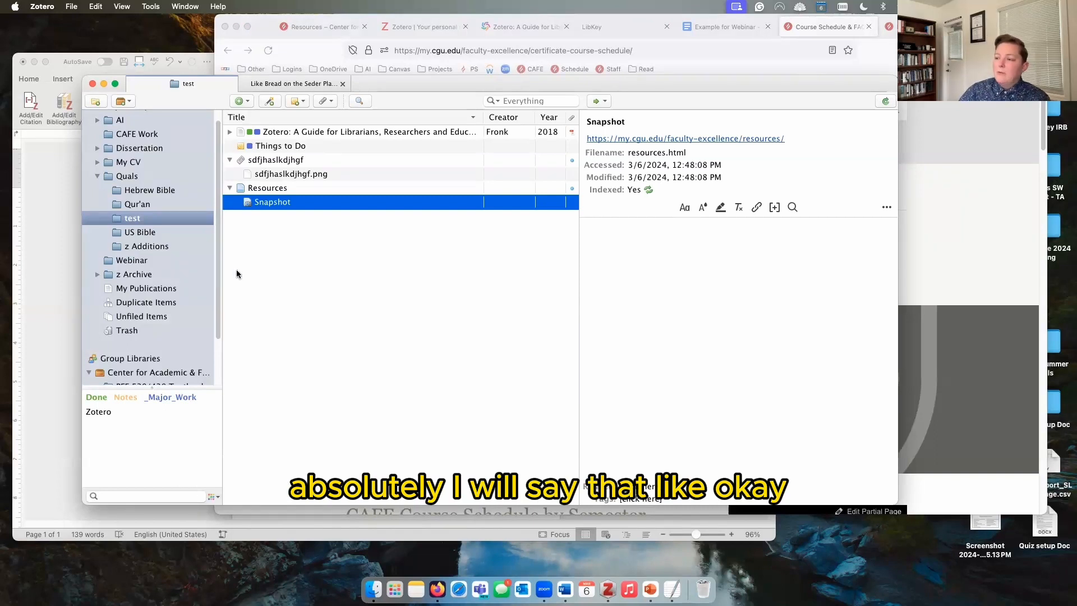
Step: Browse My CV's conferences subcollection and notes, list its 12 items, and scroll to the group library
click(98, 162)
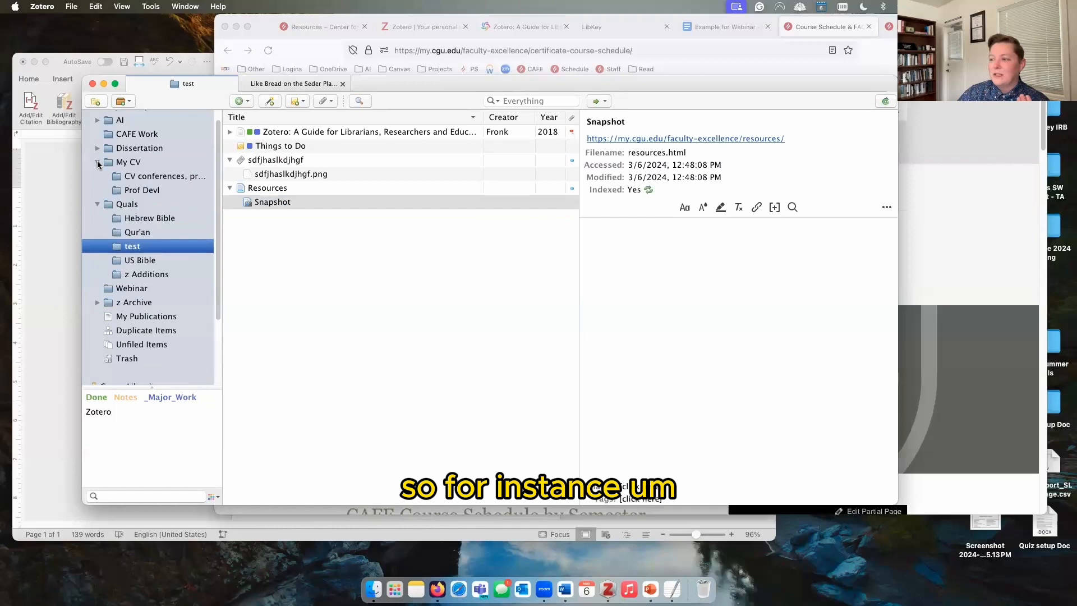
click(144, 178)
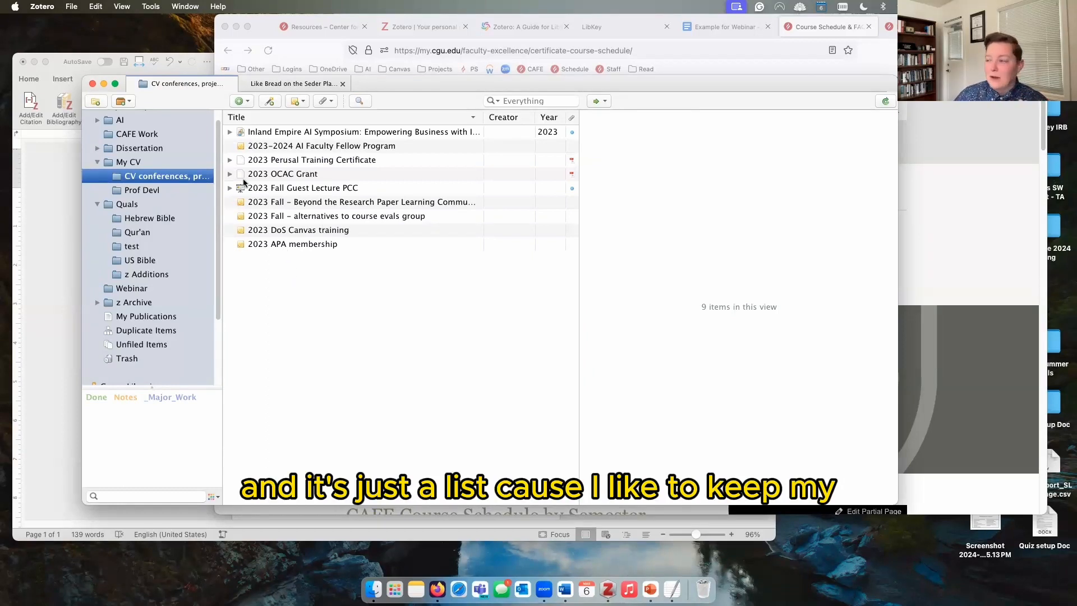
click(282, 148)
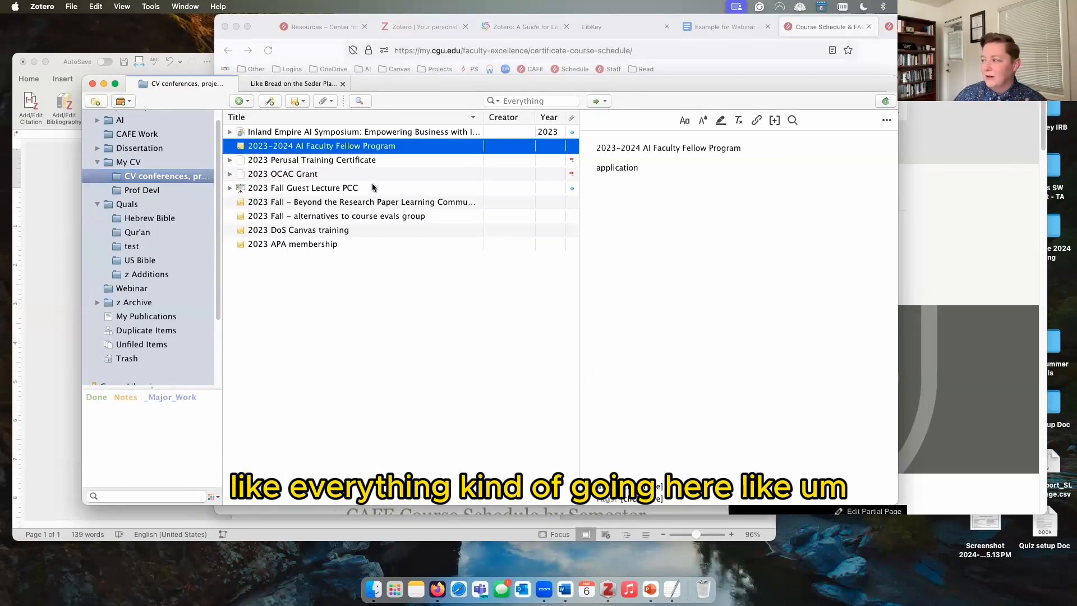
click(319, 234)
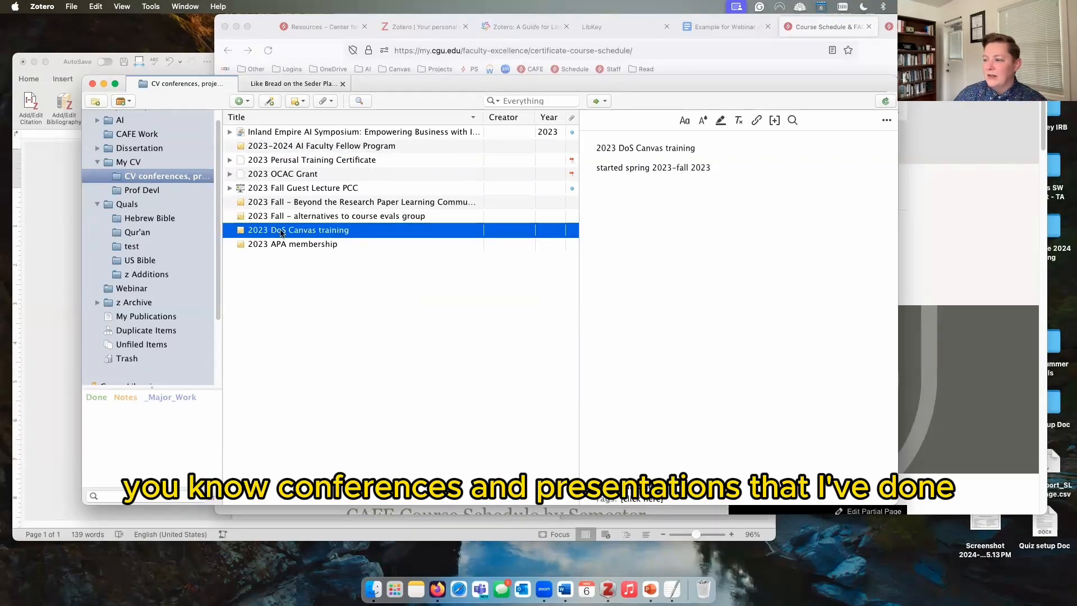
click(147, 163)
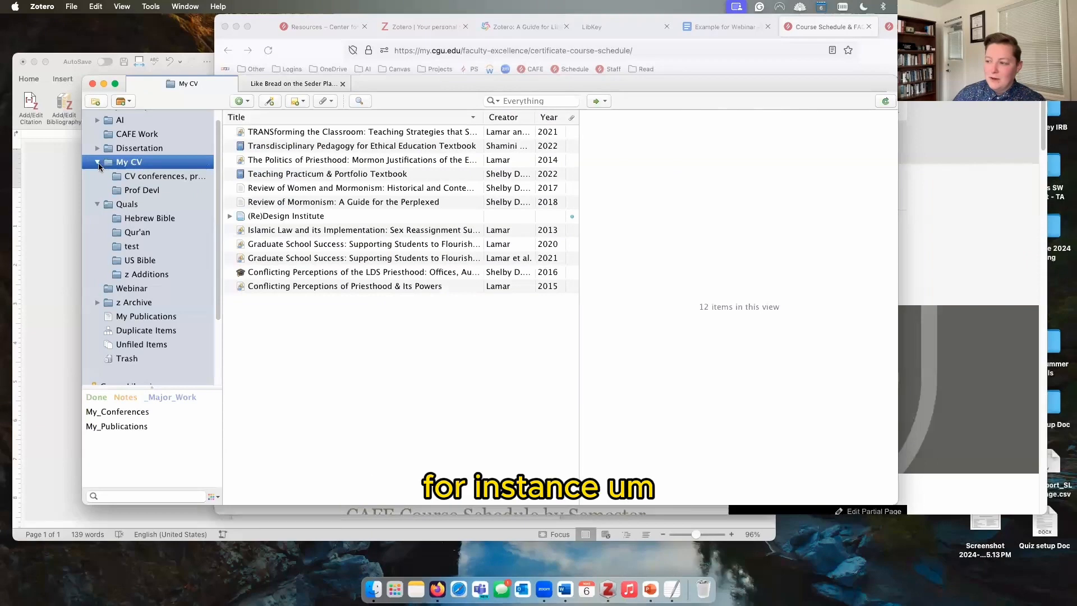
click(98, 163)
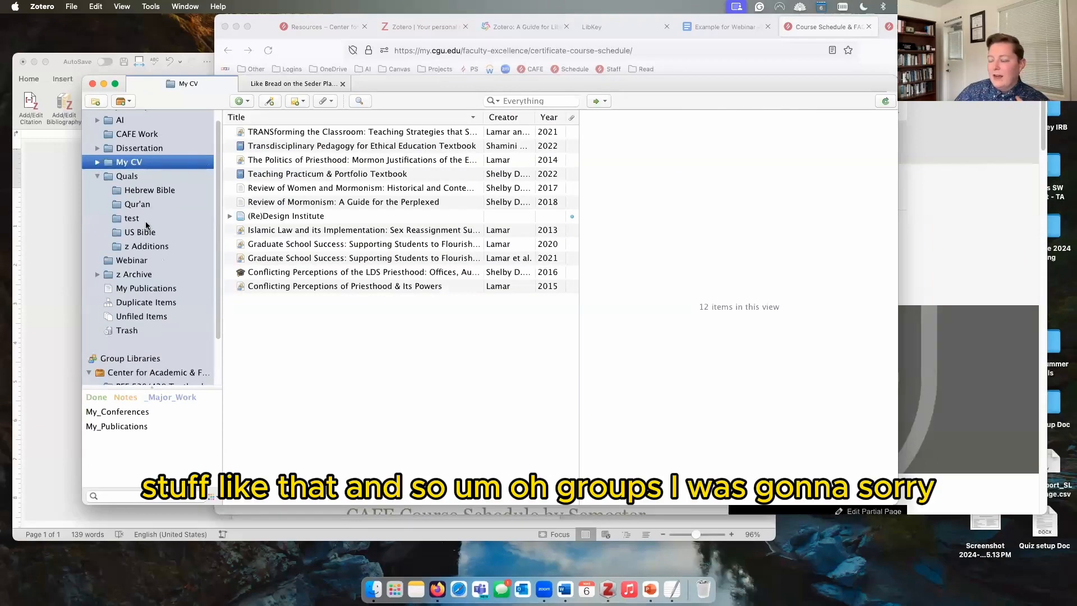
scroll(171, 280, down, 2)
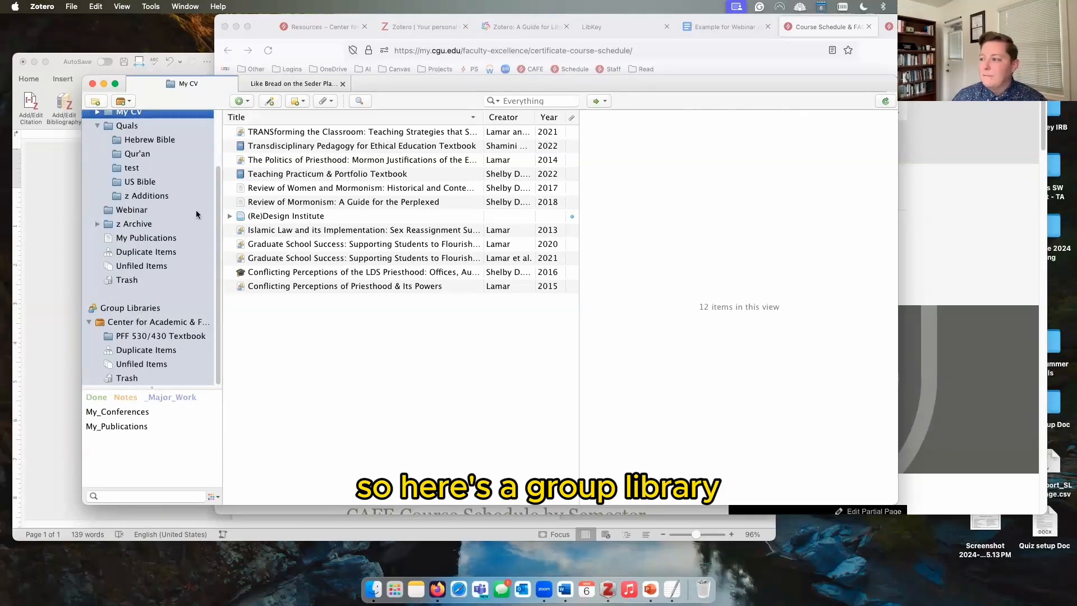
click(708, 65)
Step: Log in to zotero.org with the saved credentials to see My Library's 1175 items online
click(424, 28)
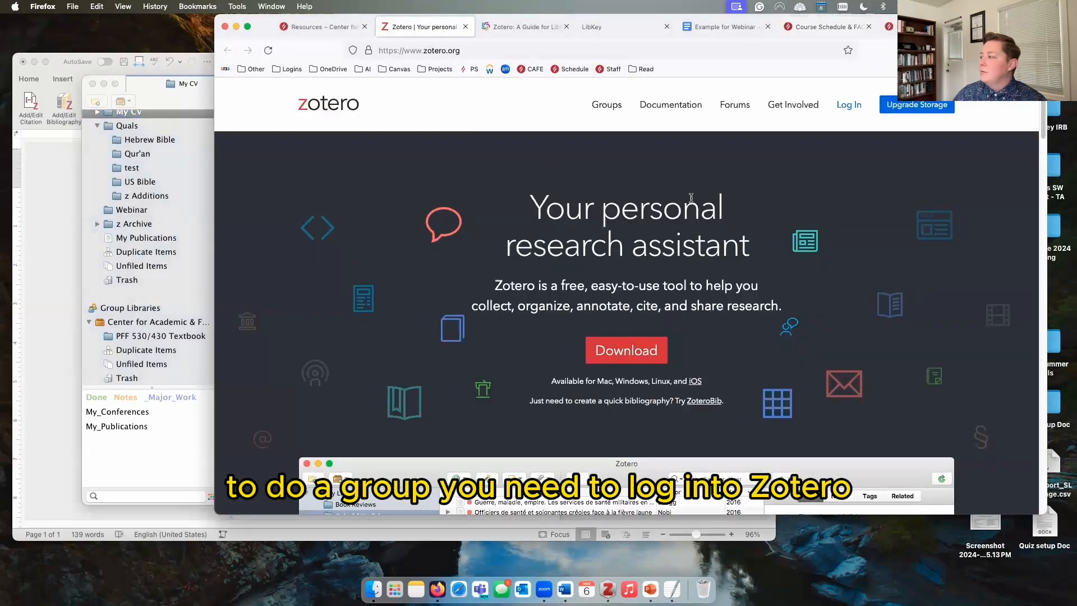
click(843, 109)
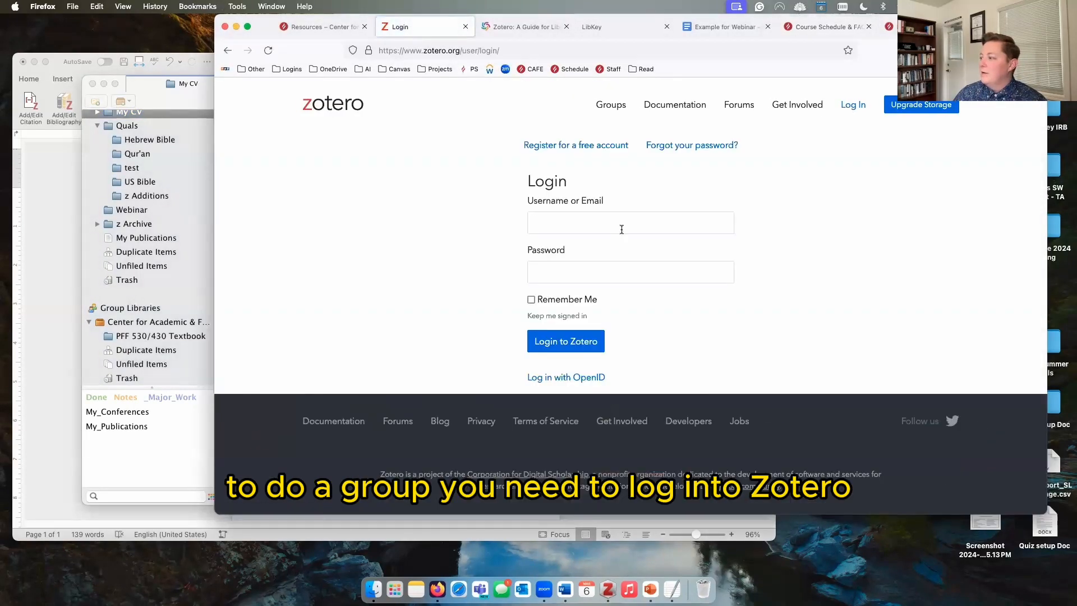
click(619, 227)
click(616, 268)
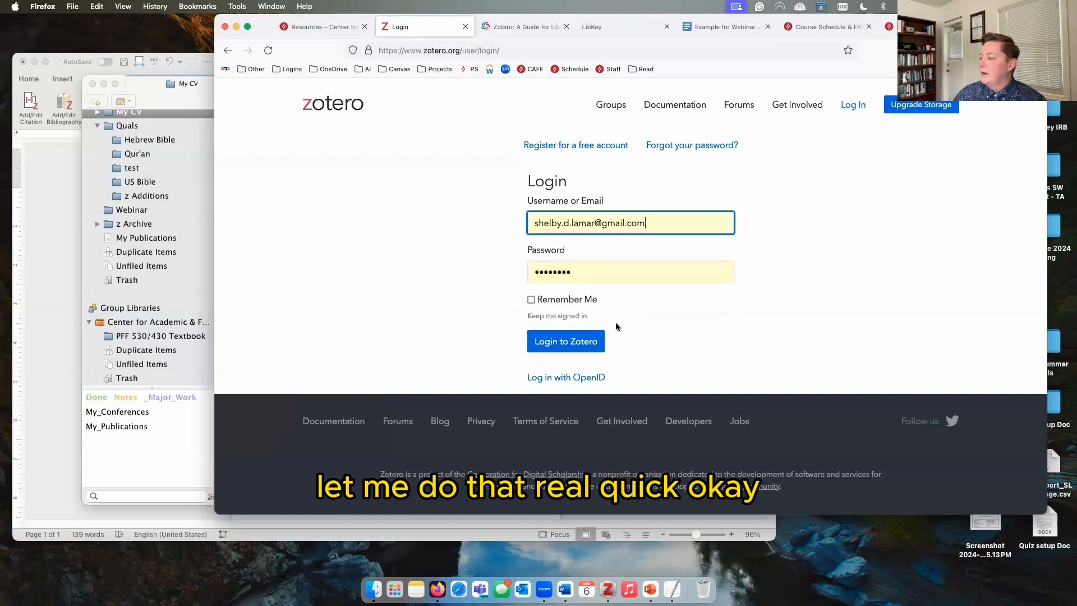
click(582, 343)
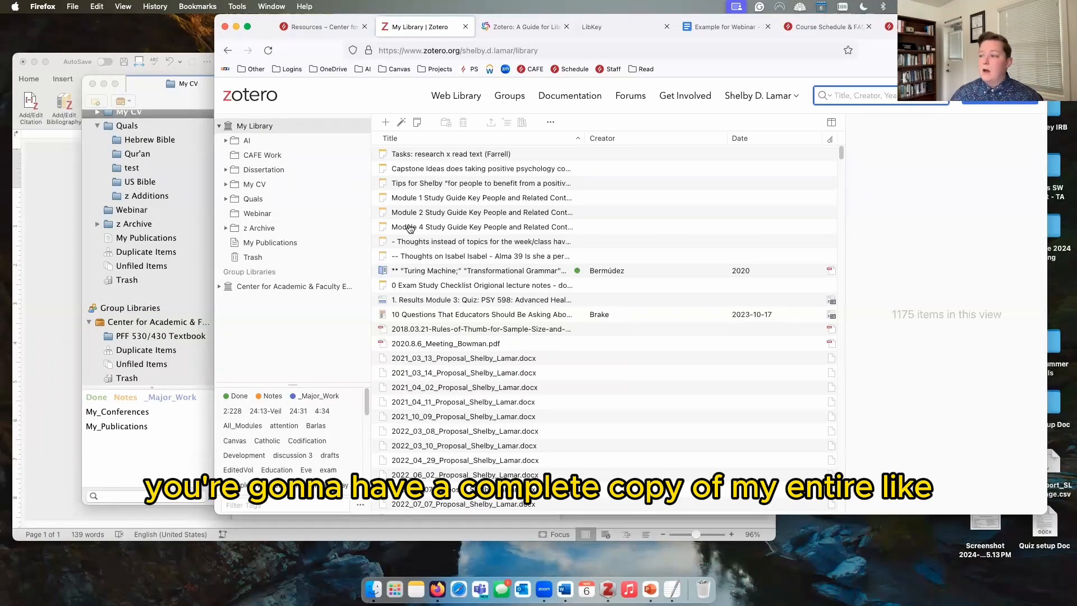
Step: Browse My CV and Quals to the Qur'an collection's 89 items, then go to the Groups page
click(272, 183)
click(270, 199)
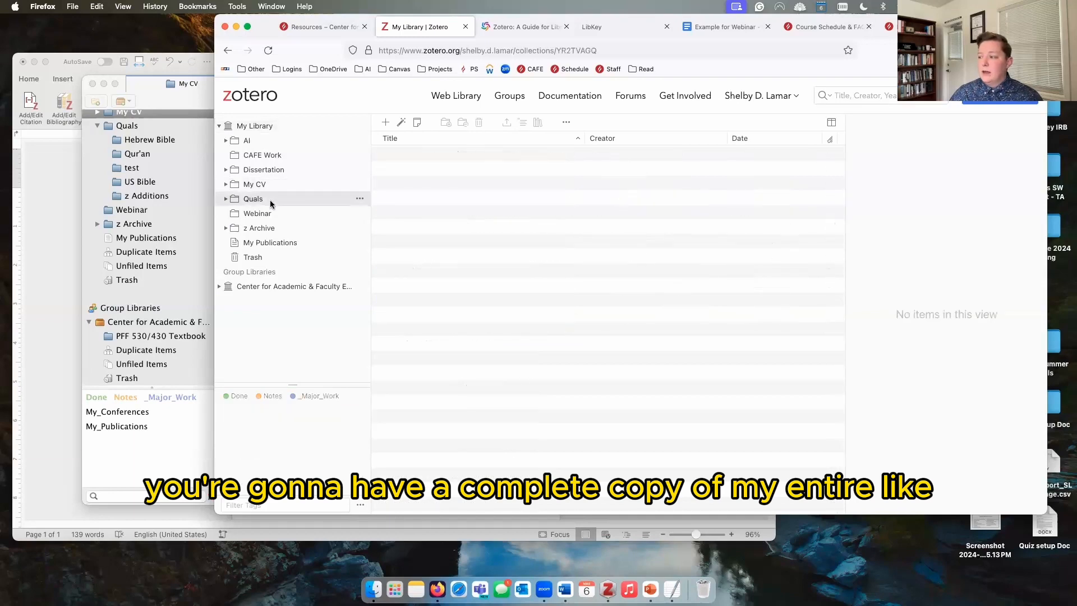
click(225, 200)
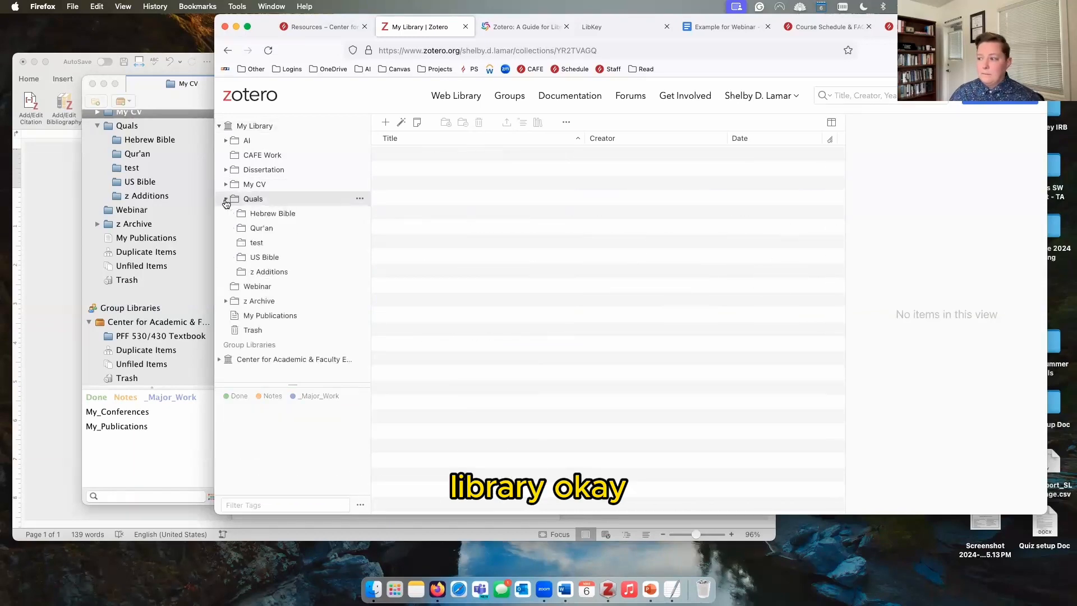
click(277, 229)
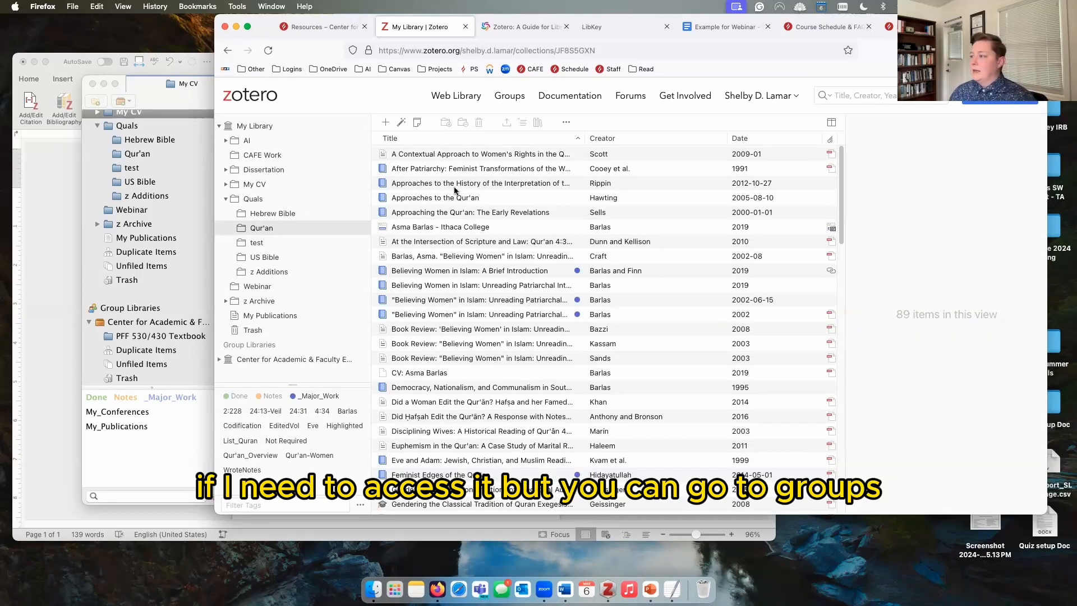
click(520, 102)
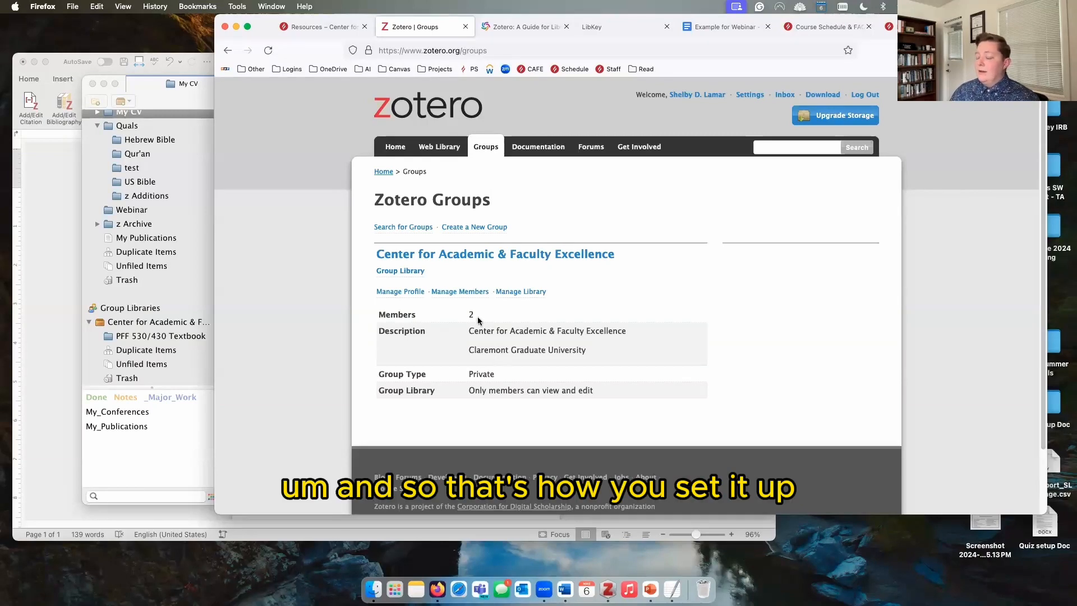
Step: Open the PFF 530/430 Textbook collection and inspect the two Courage to Teach copies
click(160, 418)
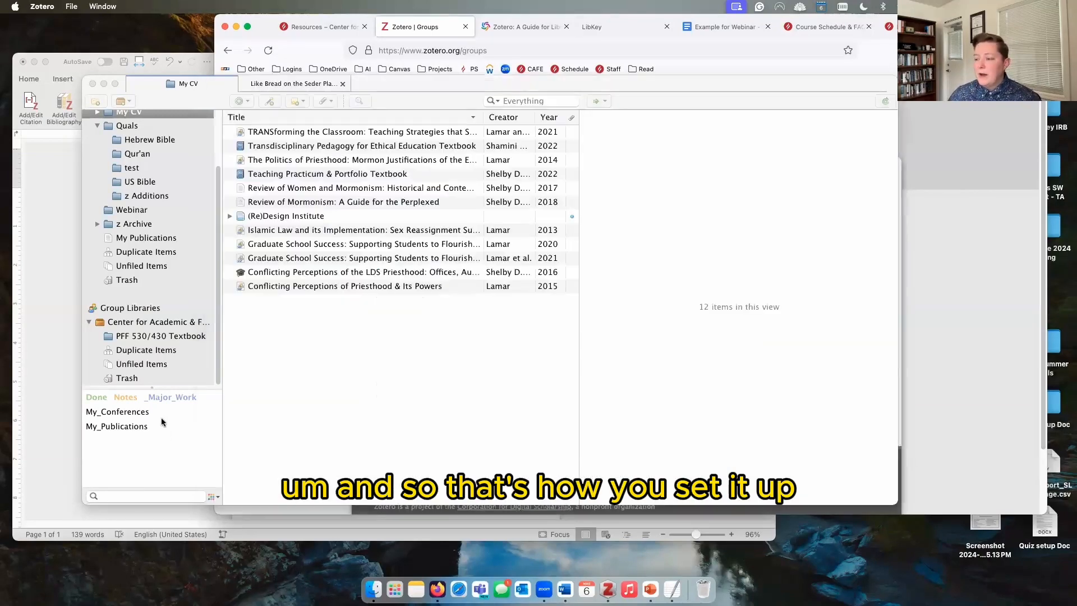
click(162, 335)
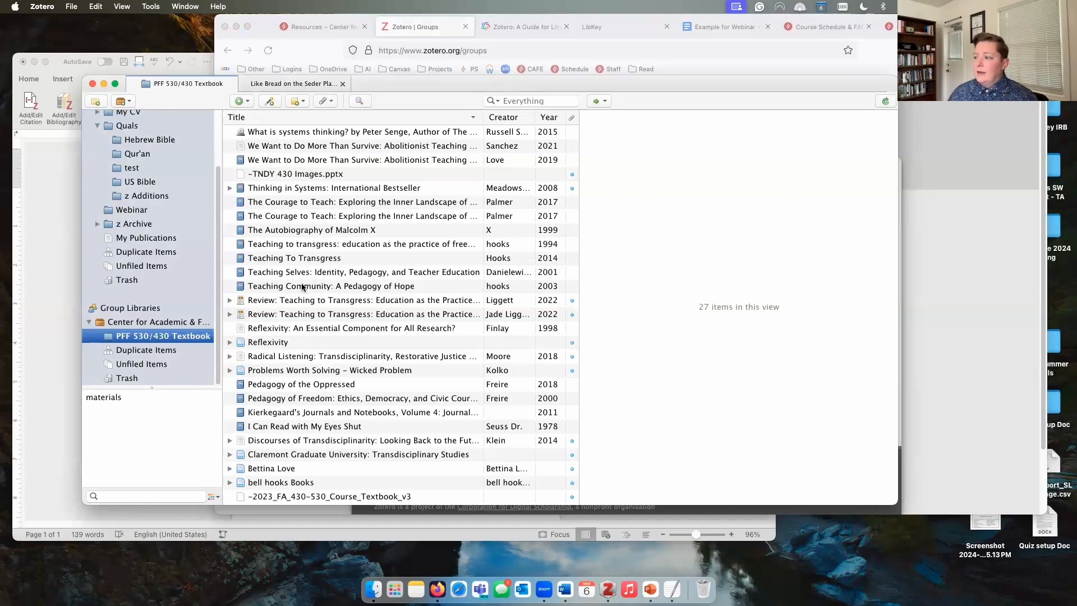
click(337, 216)
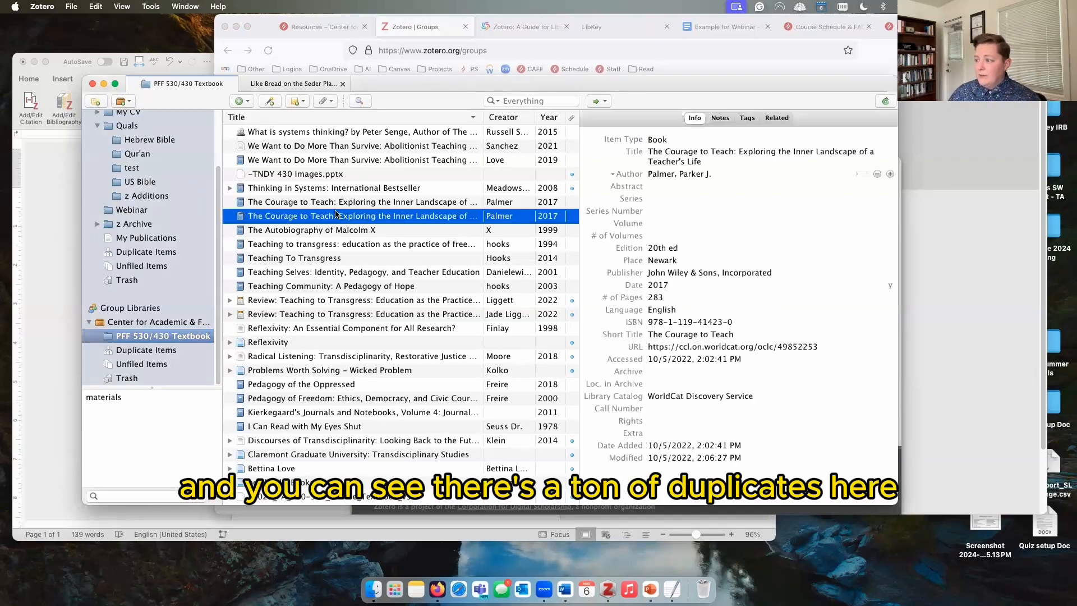
click(336, 188)
Step: Merge the Courage to Teach, Thinking in Systems and What is systems thinking duplicate pairs
click(141, 349)
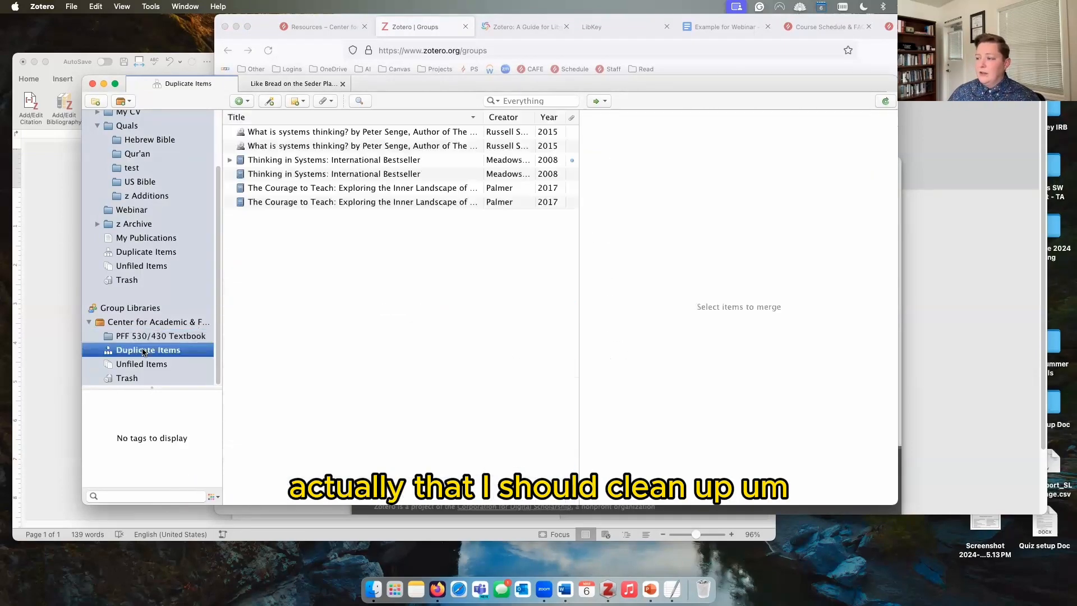
click(331, 194)
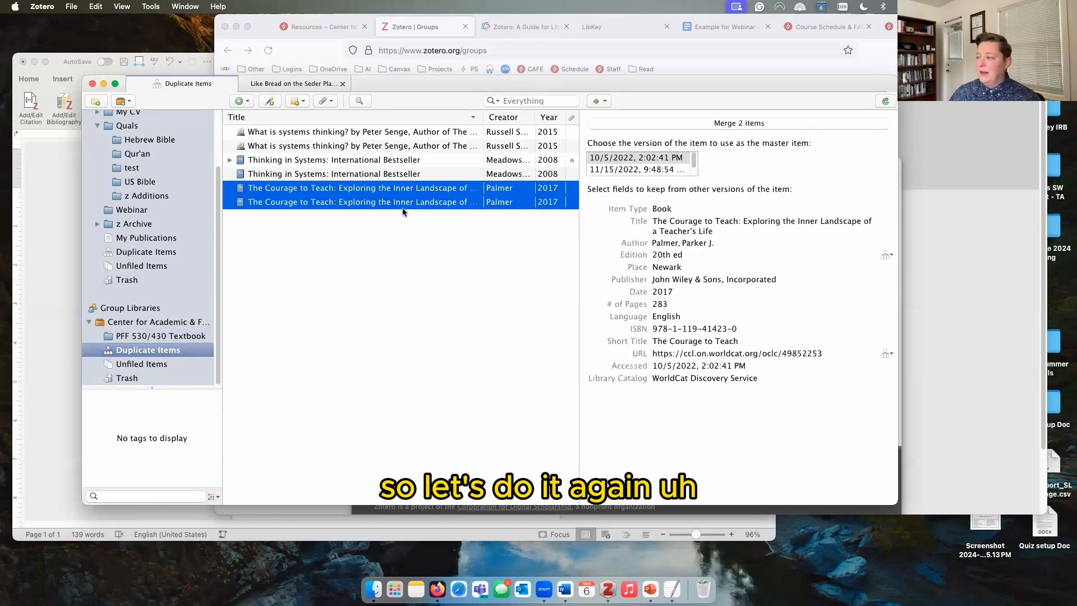
click(747, 123)
click(519, 171)
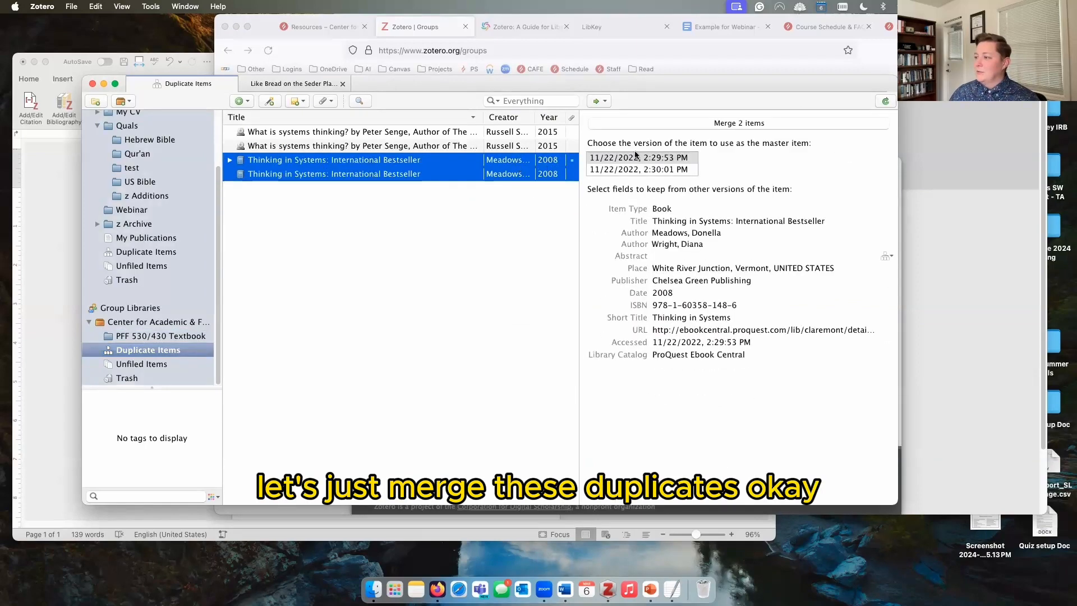
click(695, 124)
click(698, 123)
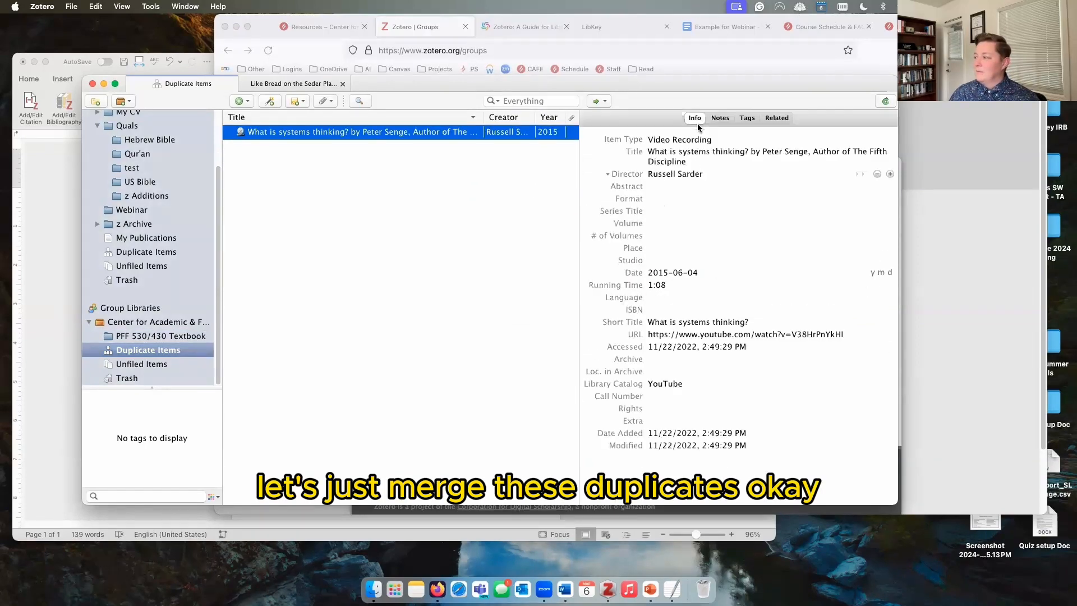
click(136, 336)
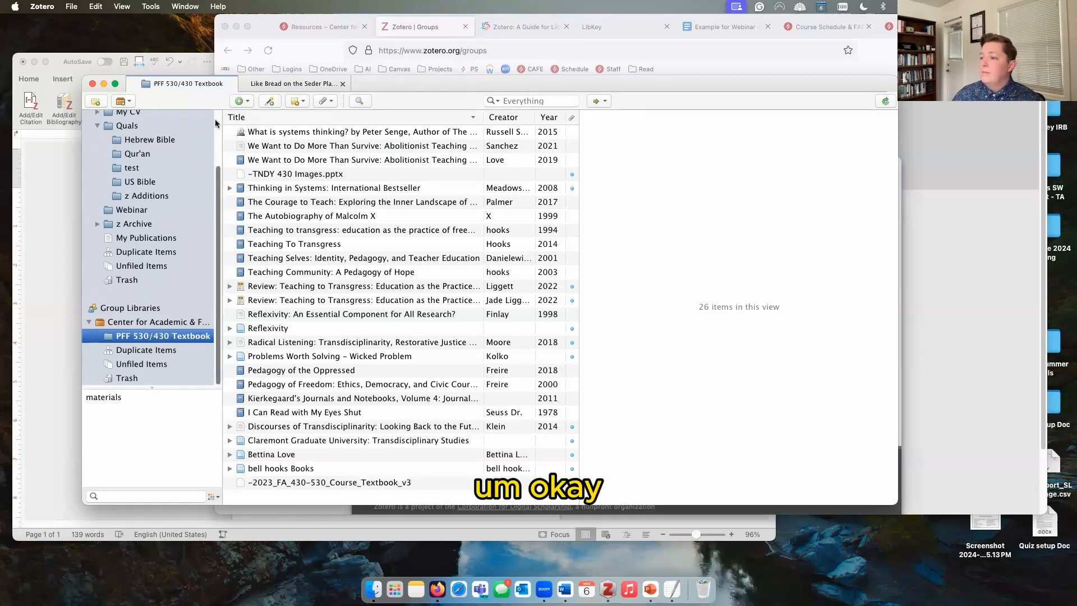
click(289, 86)
Step: View the Example webinar document in Word, then return to Firefox's Zotero Groups page
click(110, 174)
click(48, 180)
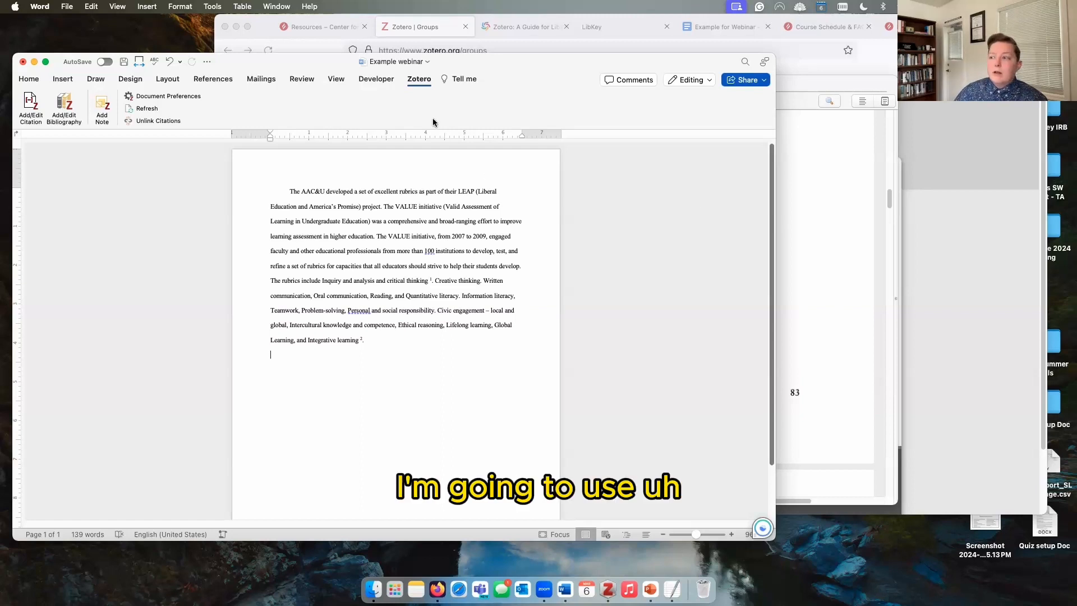
click(953, 364)
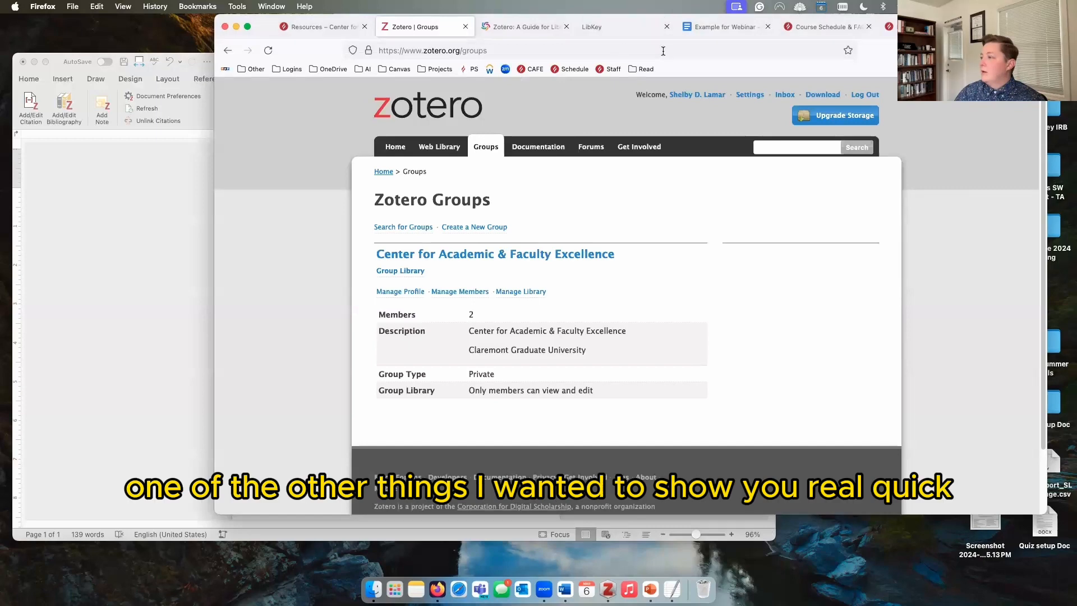
Step: Review the Zotero Storage plans, from free 300 MB to $120 Unlimited, against the current 6 GB plan
click(526, 33)
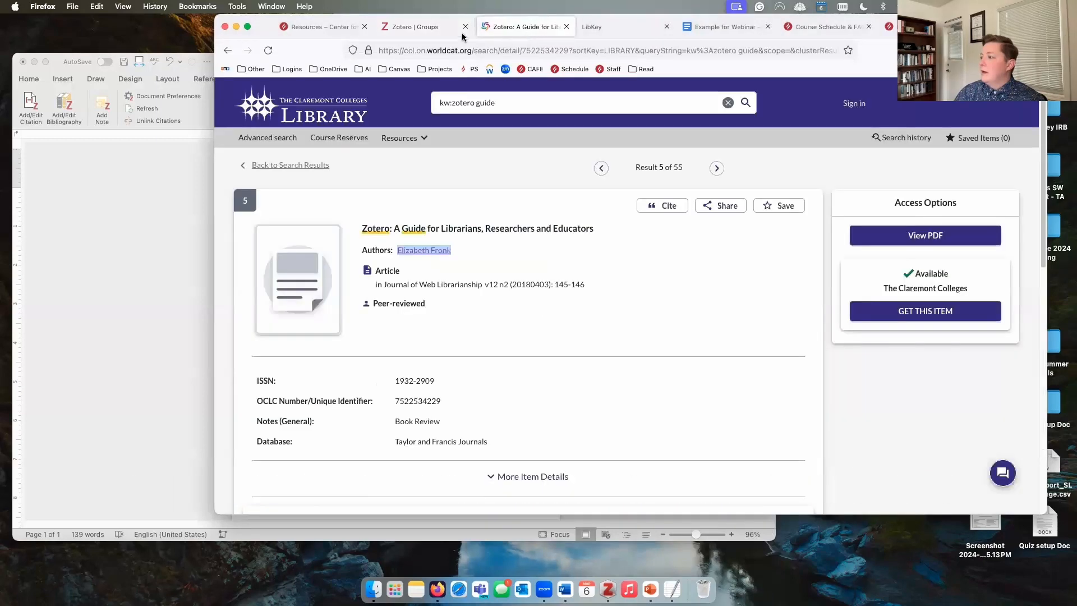
click(415, 27)
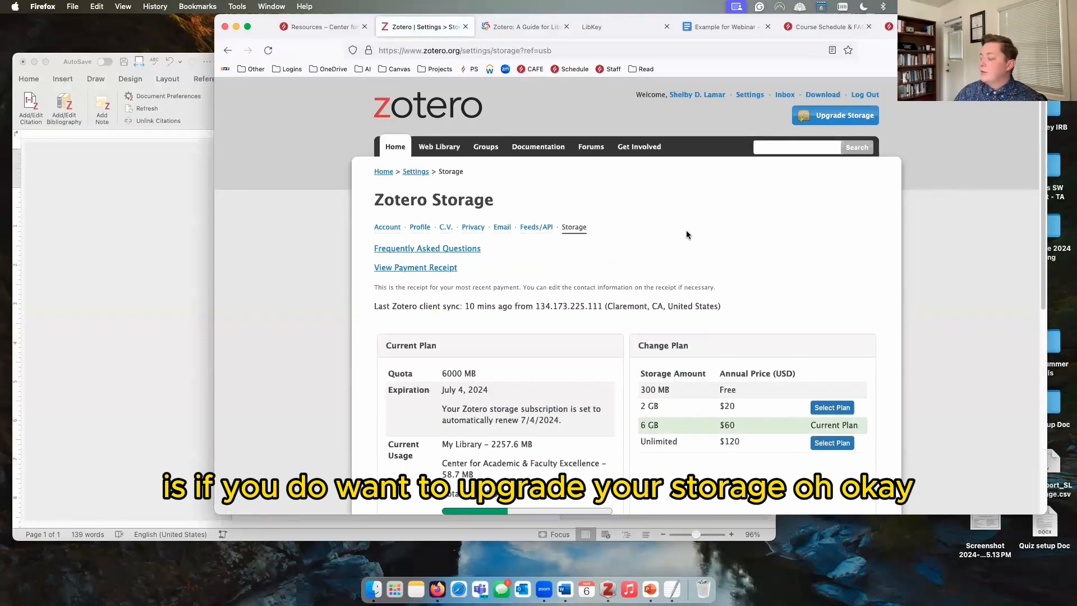
scroll(687, 234, down, 3)
scroll(686, 234, down, 1)
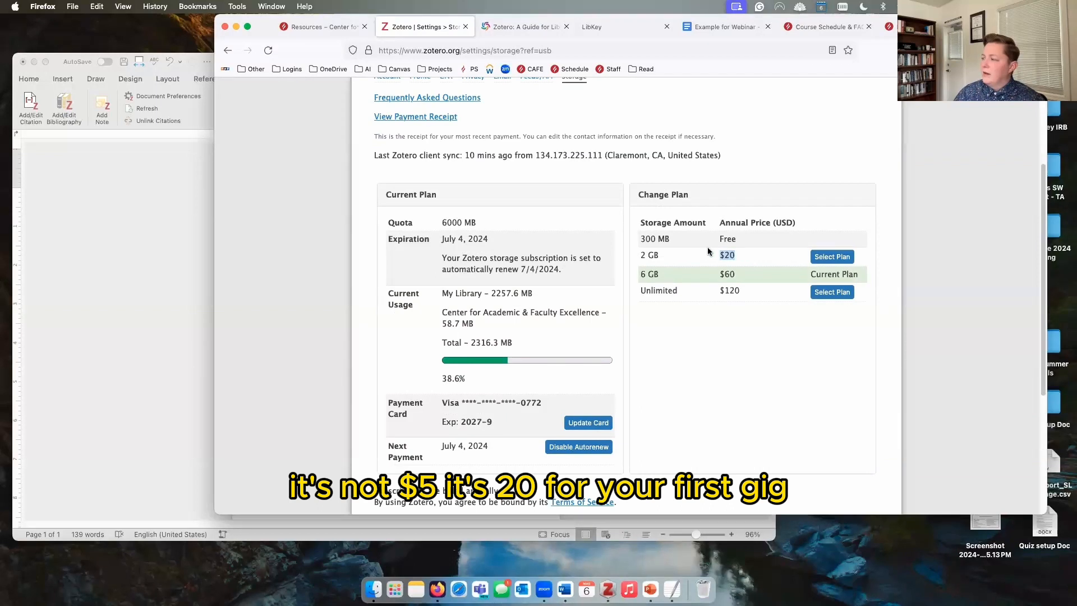
drag(736, 240, 634, 239)
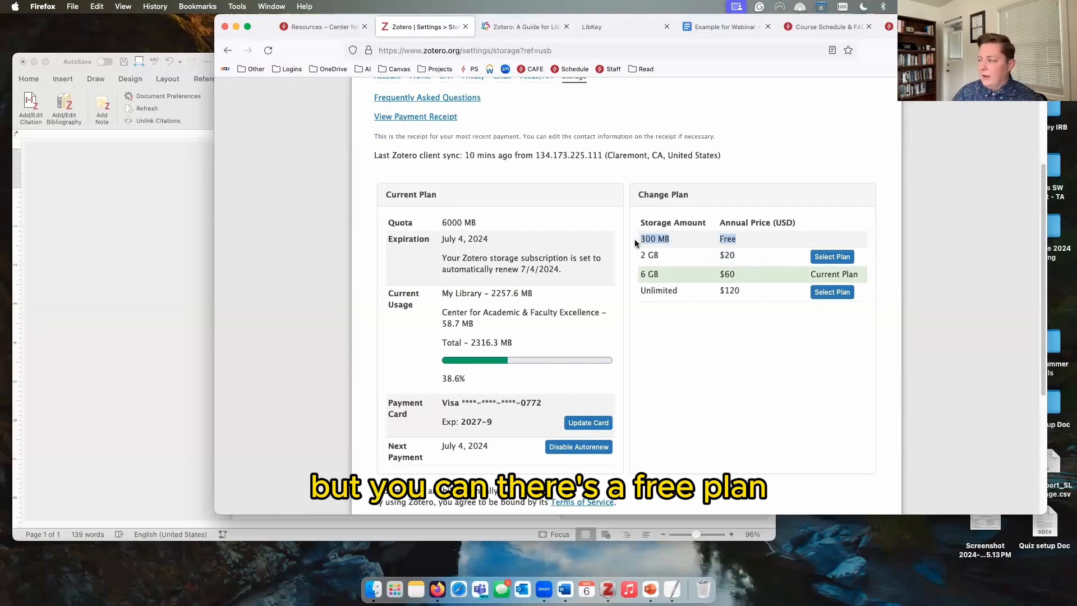
click(666, 242)
scroll(664, 303, down, 1)
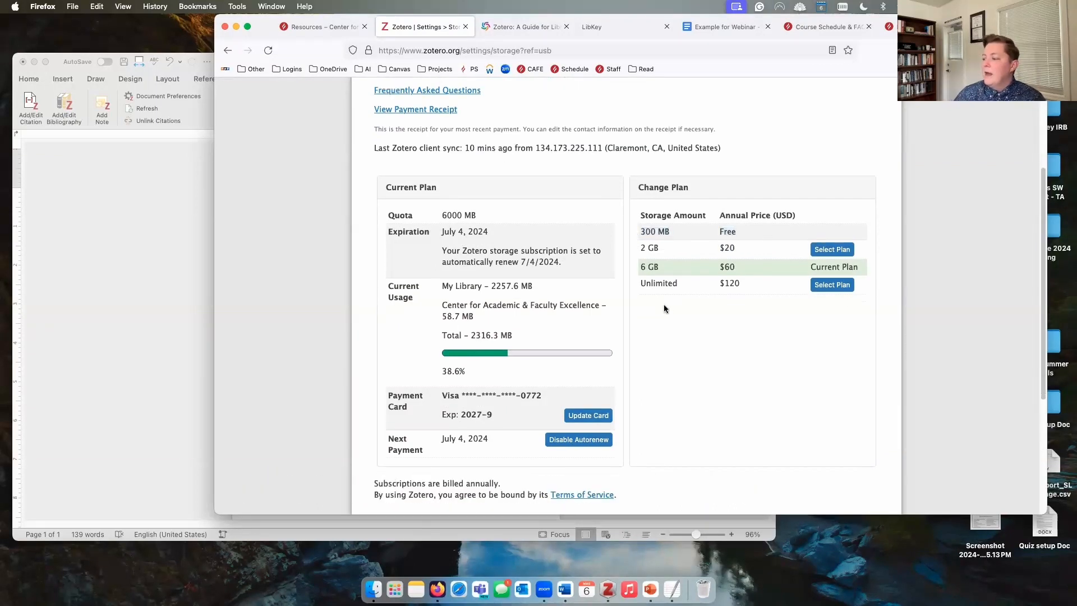
scroll(664, 306, down, 1)
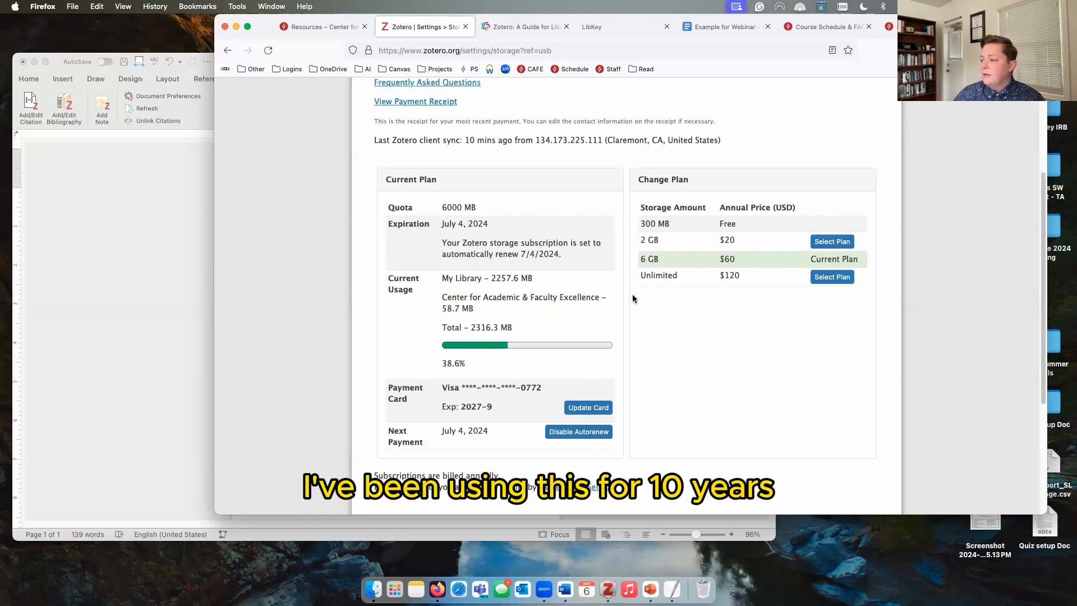
scroll(632, 297, up, 5)
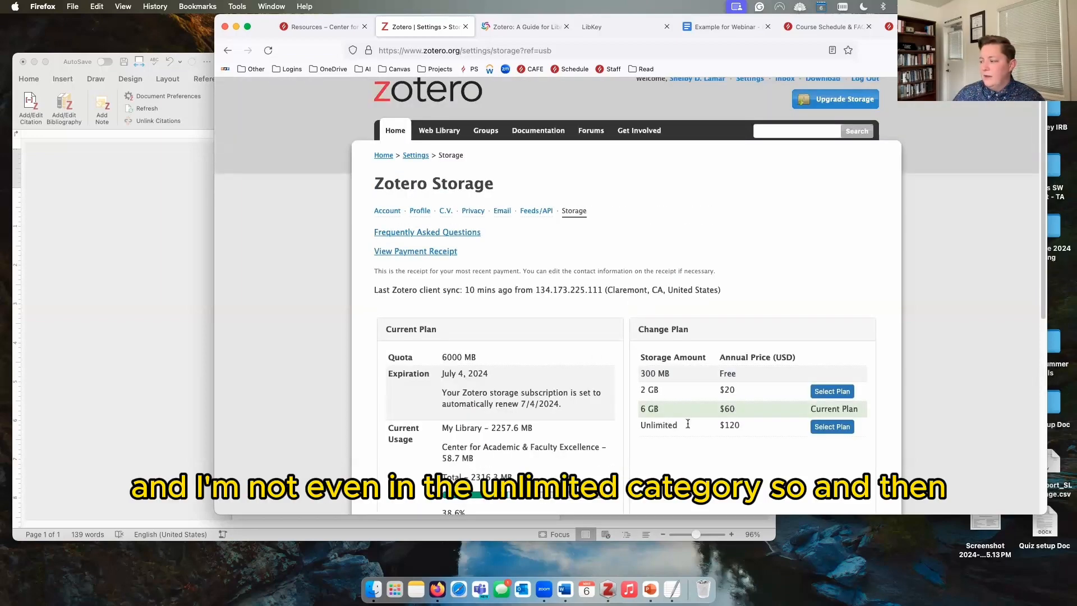
scroll(544, 279, up, 1)
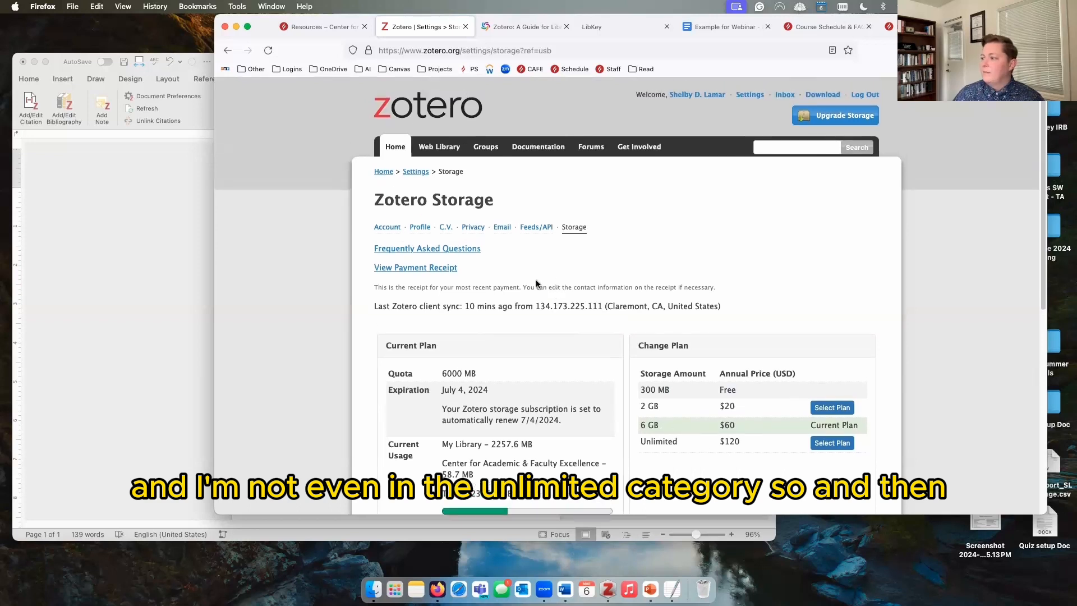
Step: Open the personal Zotero web library, reload it, then go back to the previous page
click(422, 152)
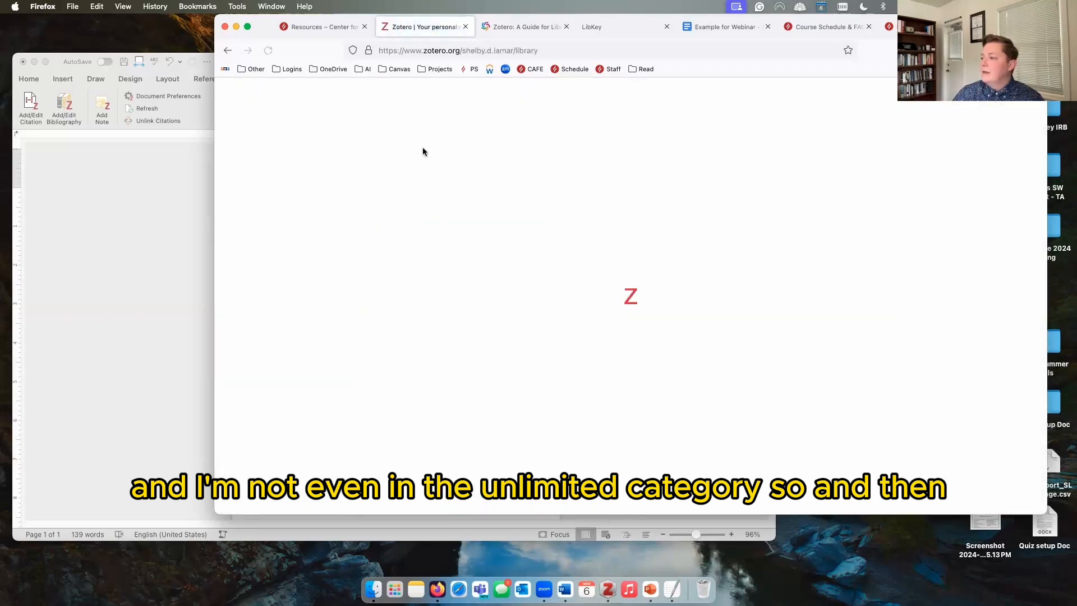
click(458, 102)
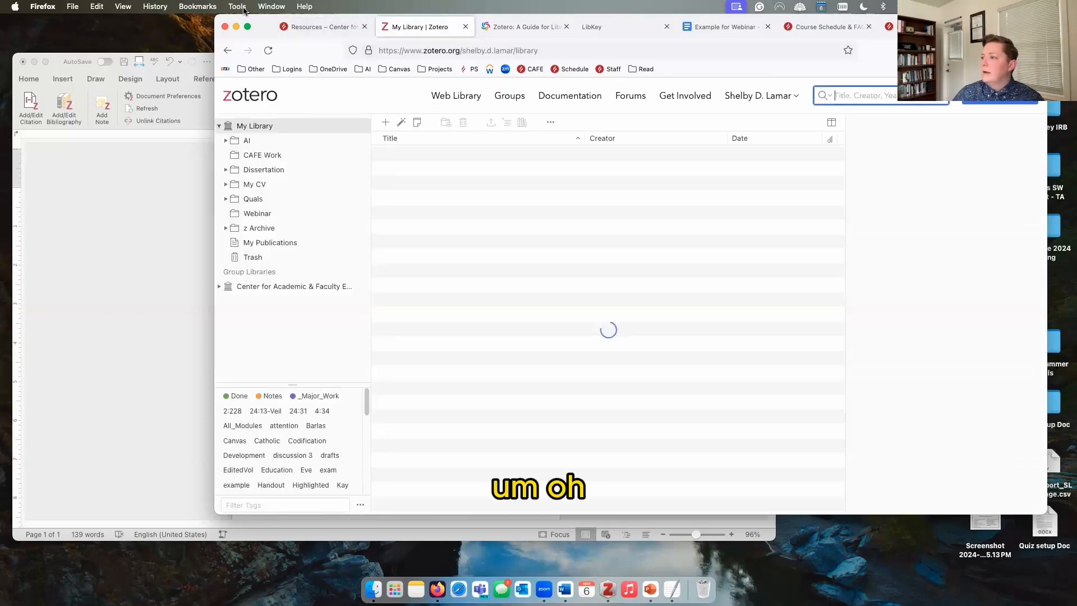
click(224, 52)
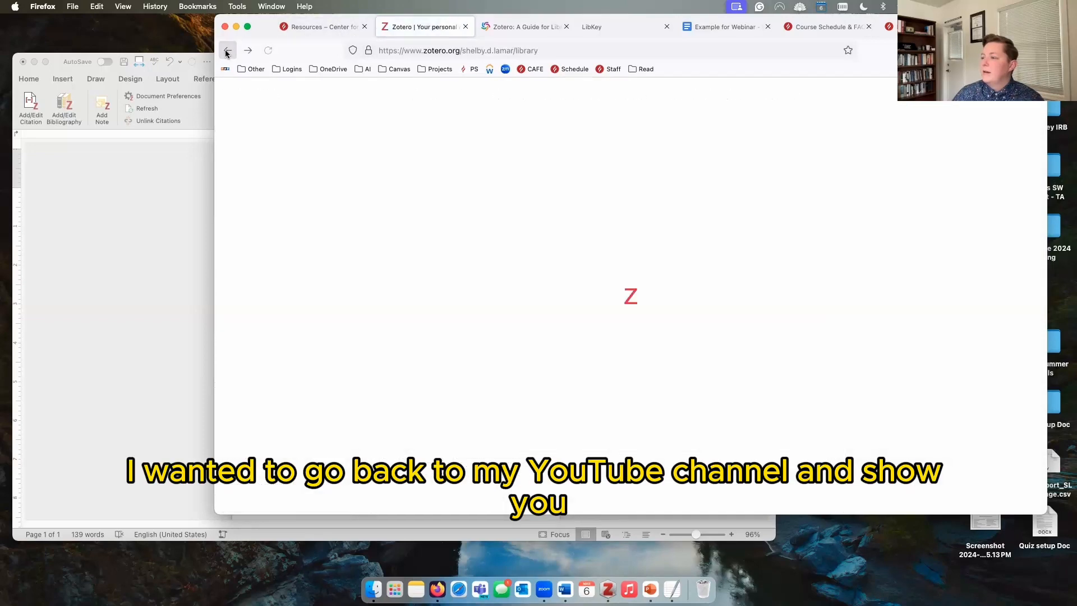
Step: Open the Documentation start page and browse its Quick Links and Using Zotero topics
click(521, 148)
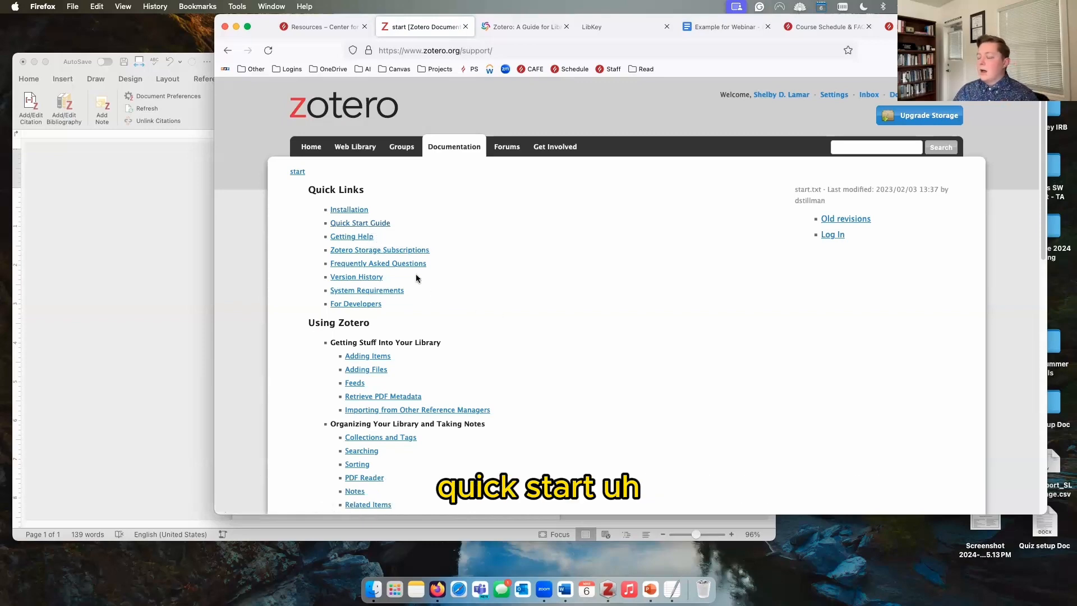
scroll(478, 309, down, 5)
scroll(477, 312, down, 8)
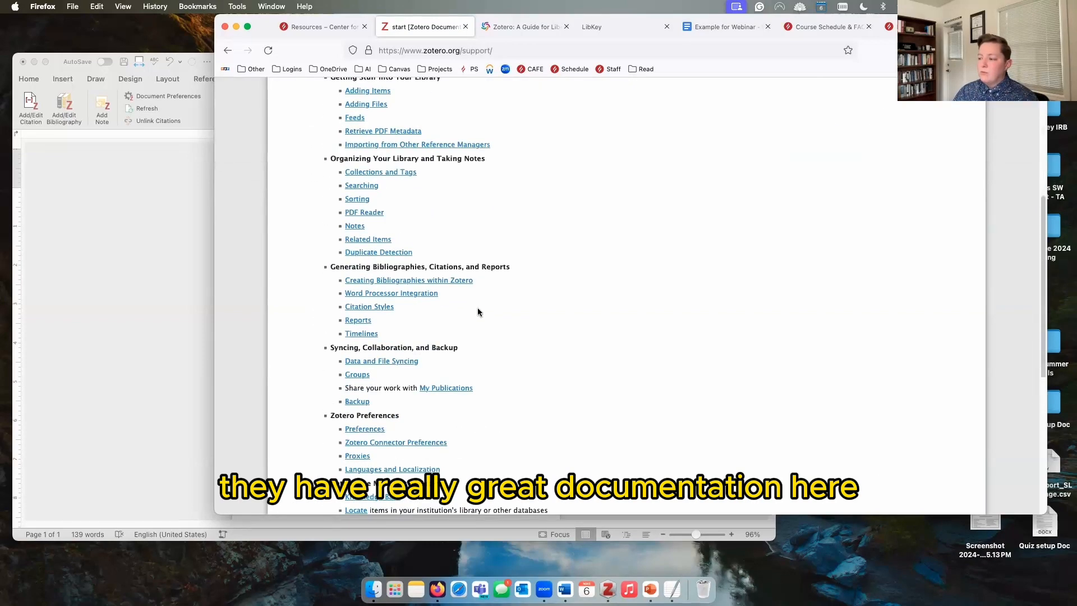
scroll(489, 347, up, 15)
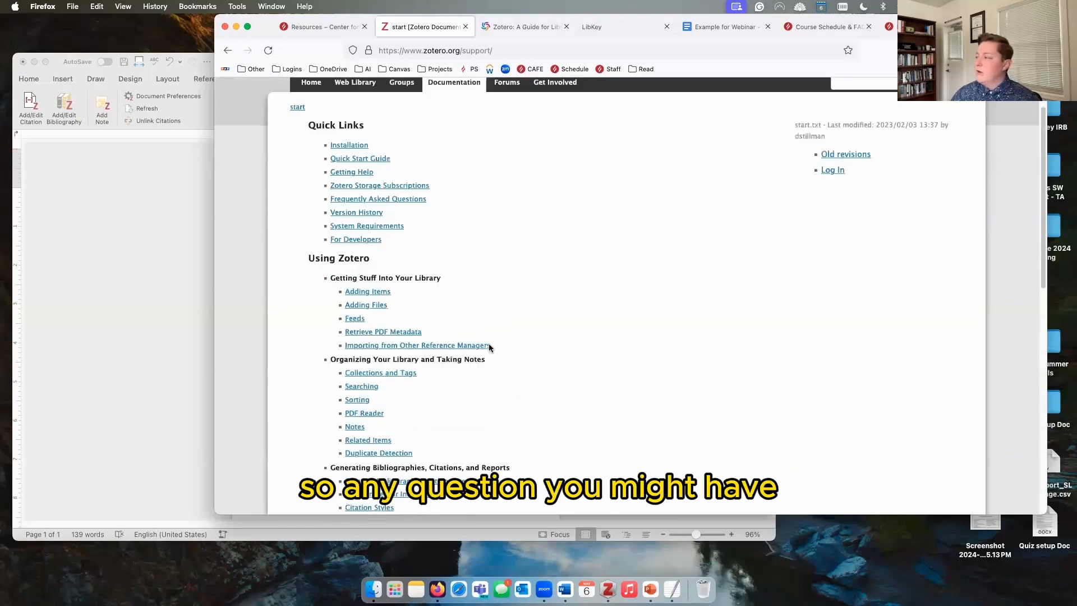